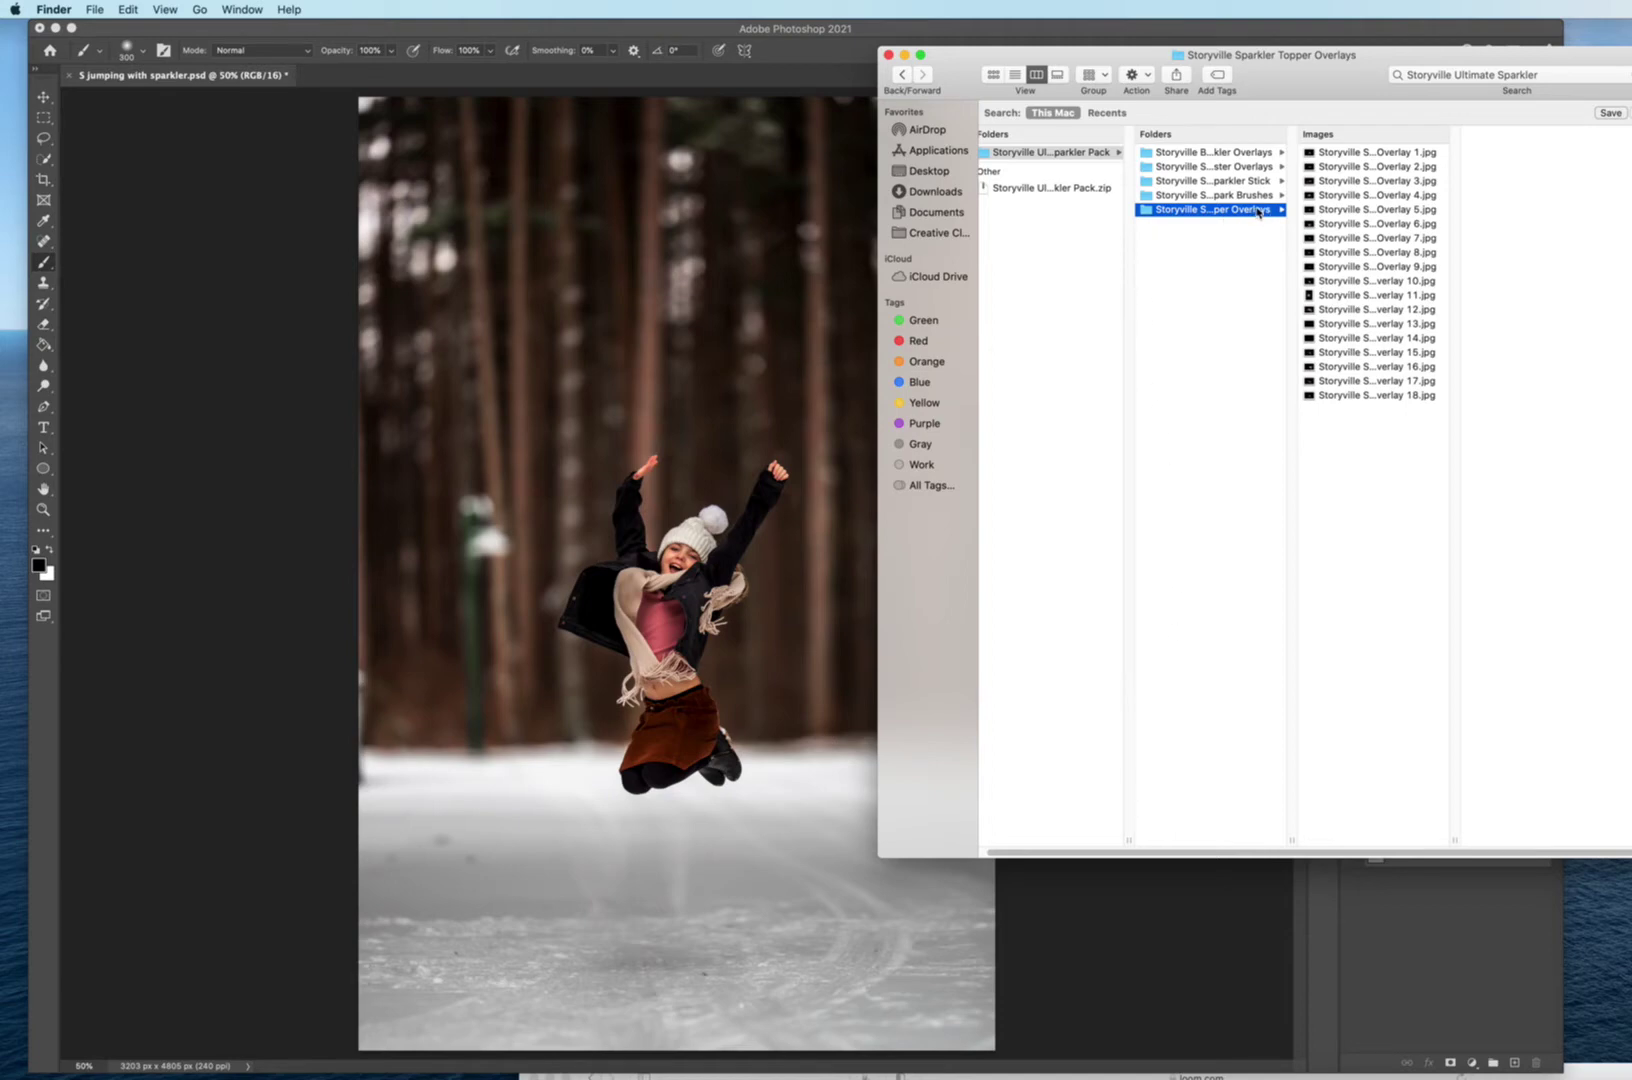
Preview topper Overlays 1 and 18, then open the Spark Brushes folder.
left_click(1388, 152)
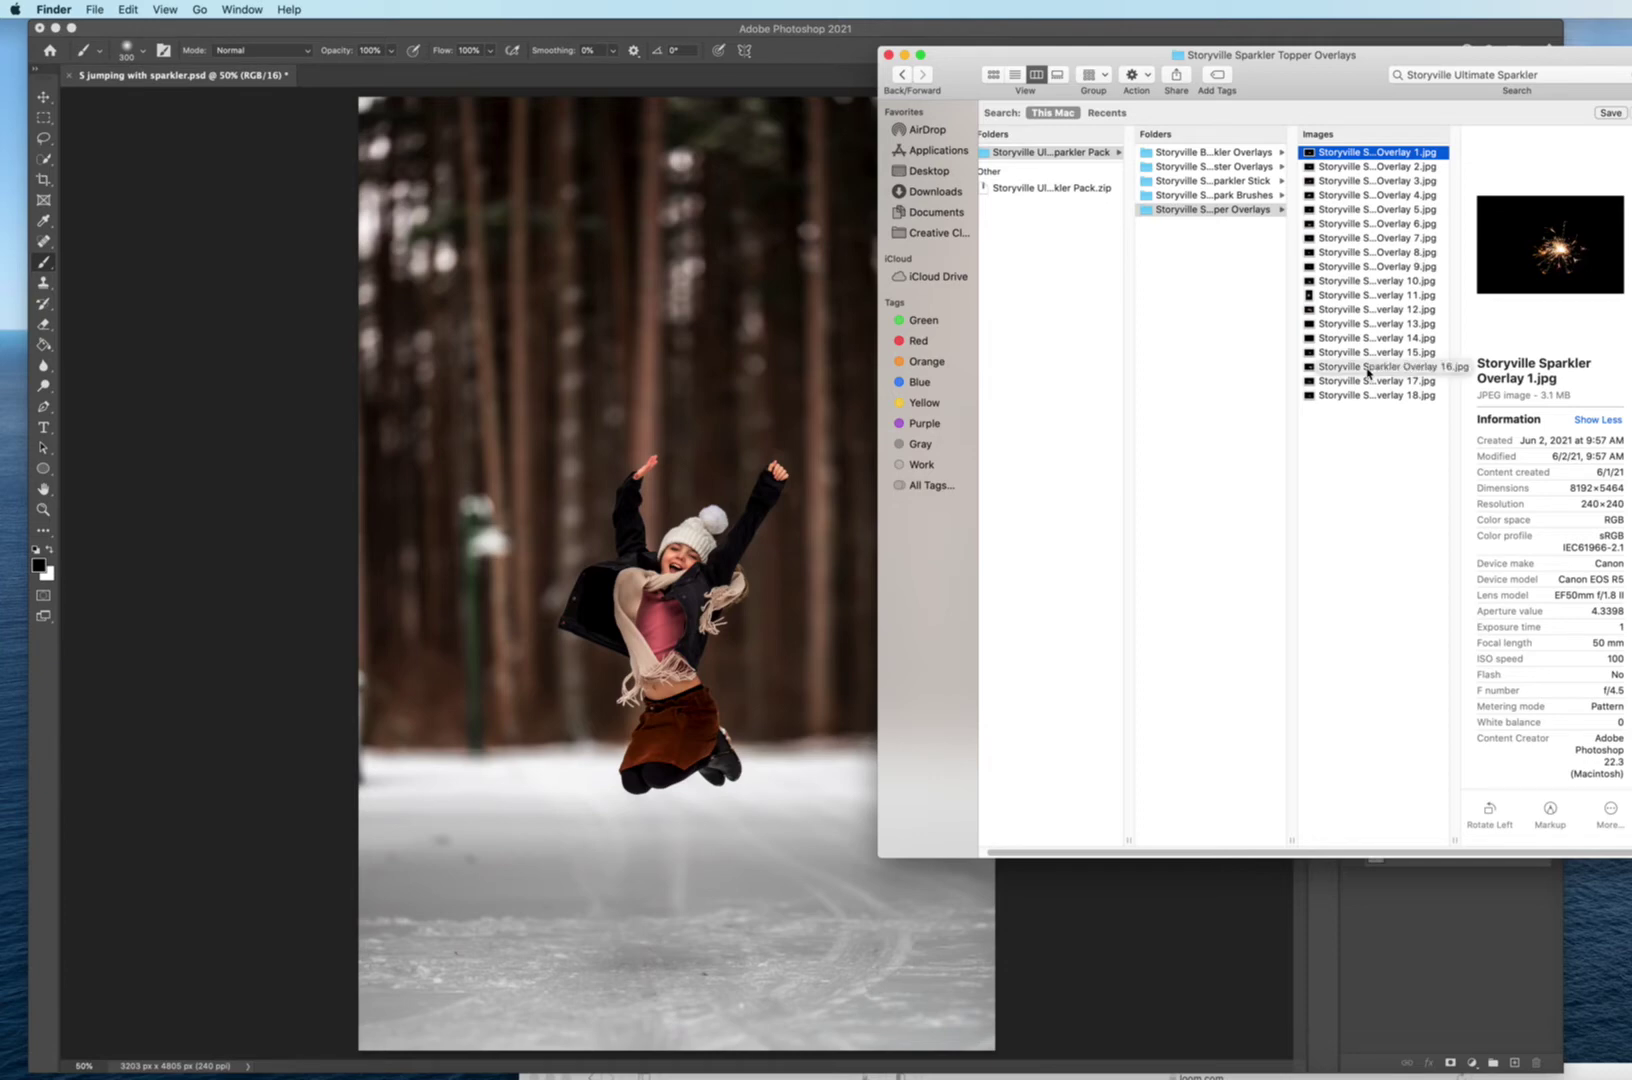
left_click(1158, 33)
left_click(1587, 58)
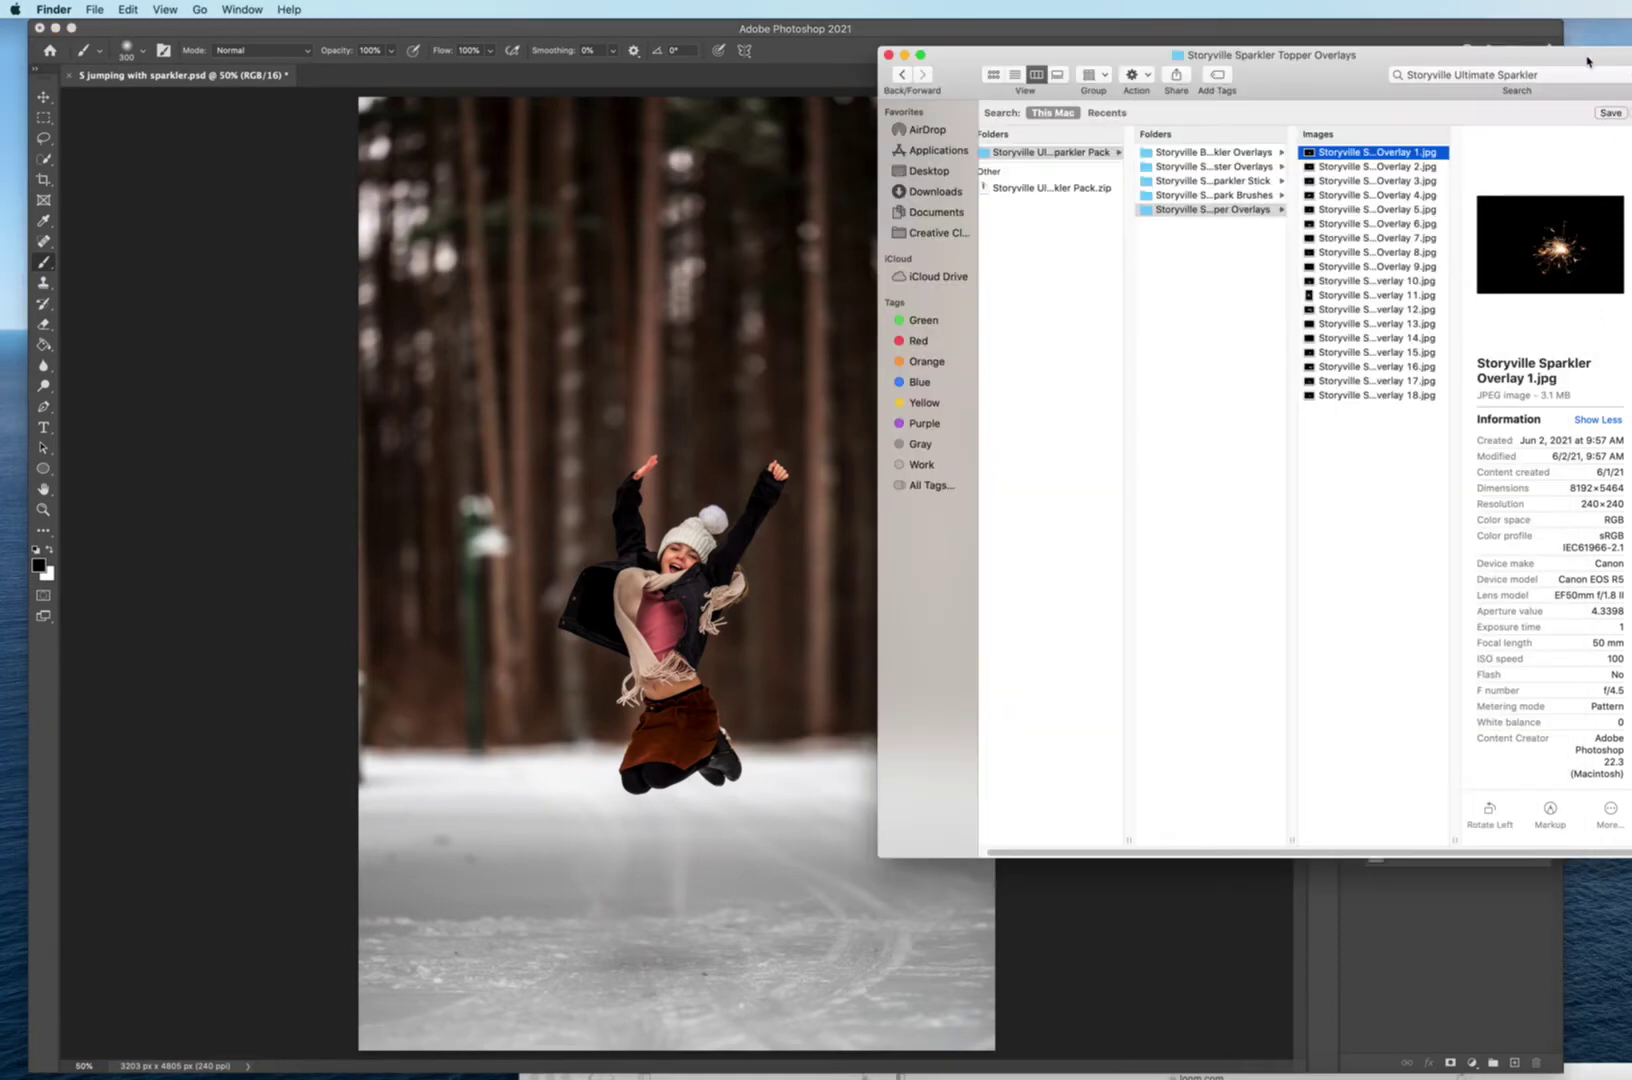
left_click(1390, 399)
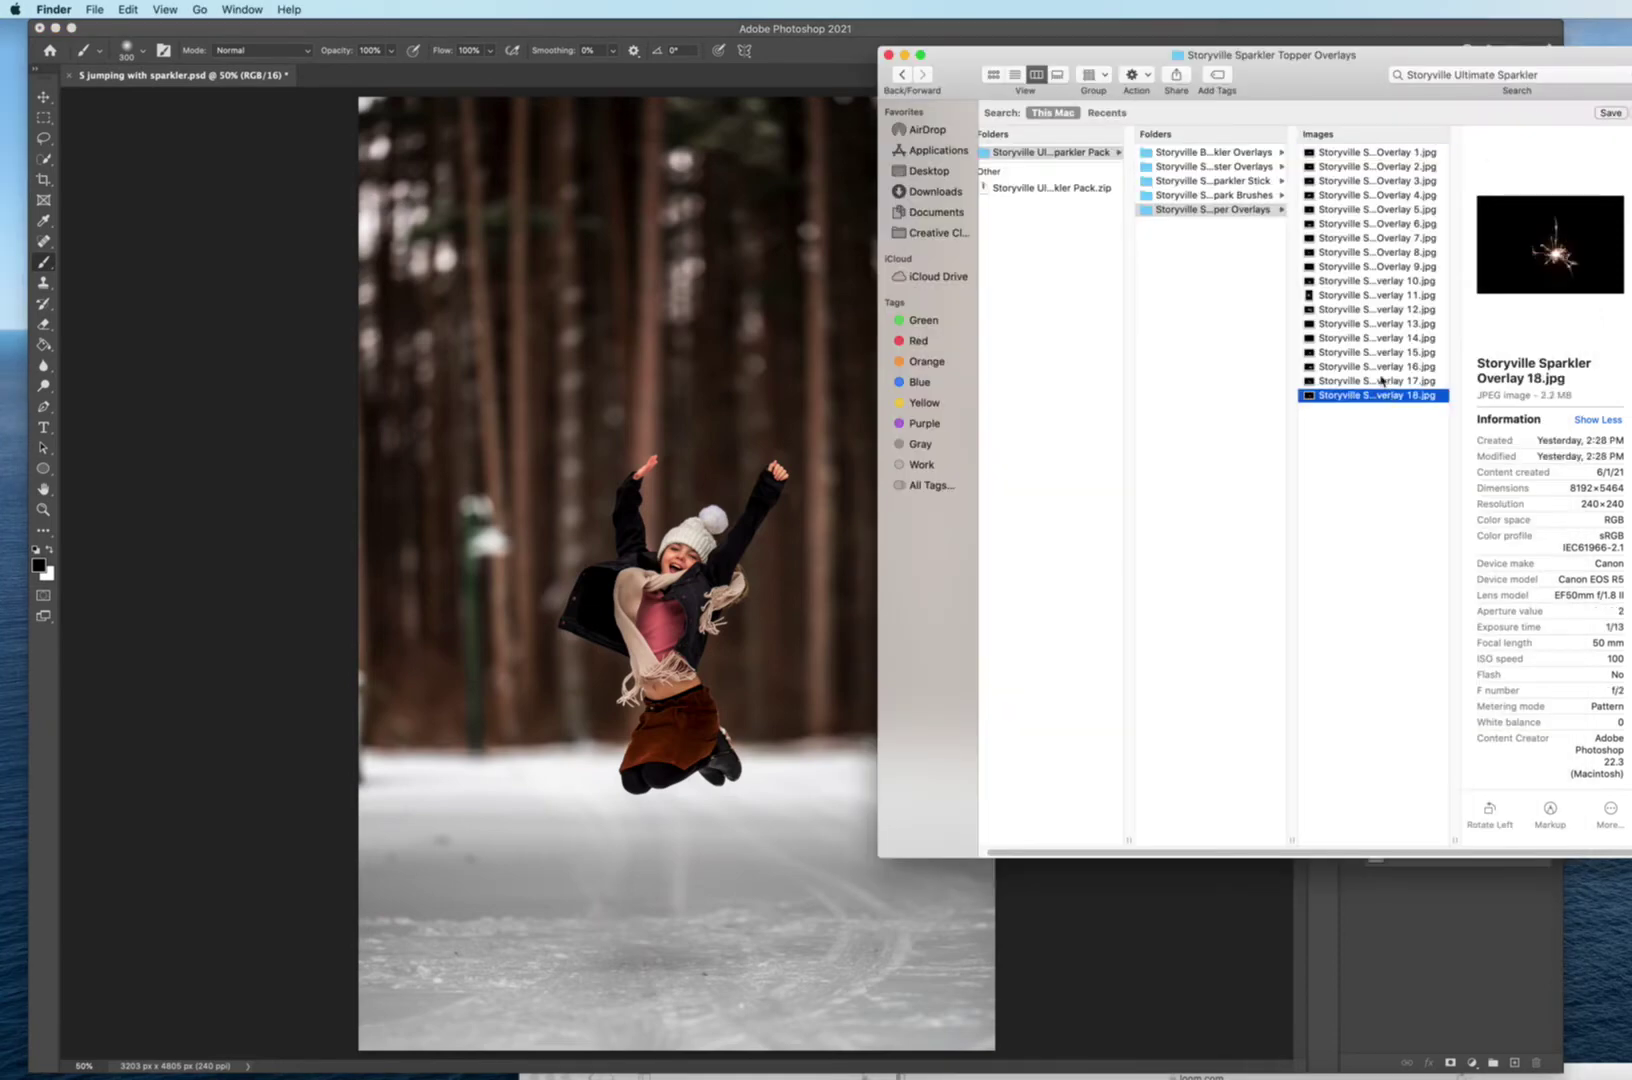
left_click(1248, 196)
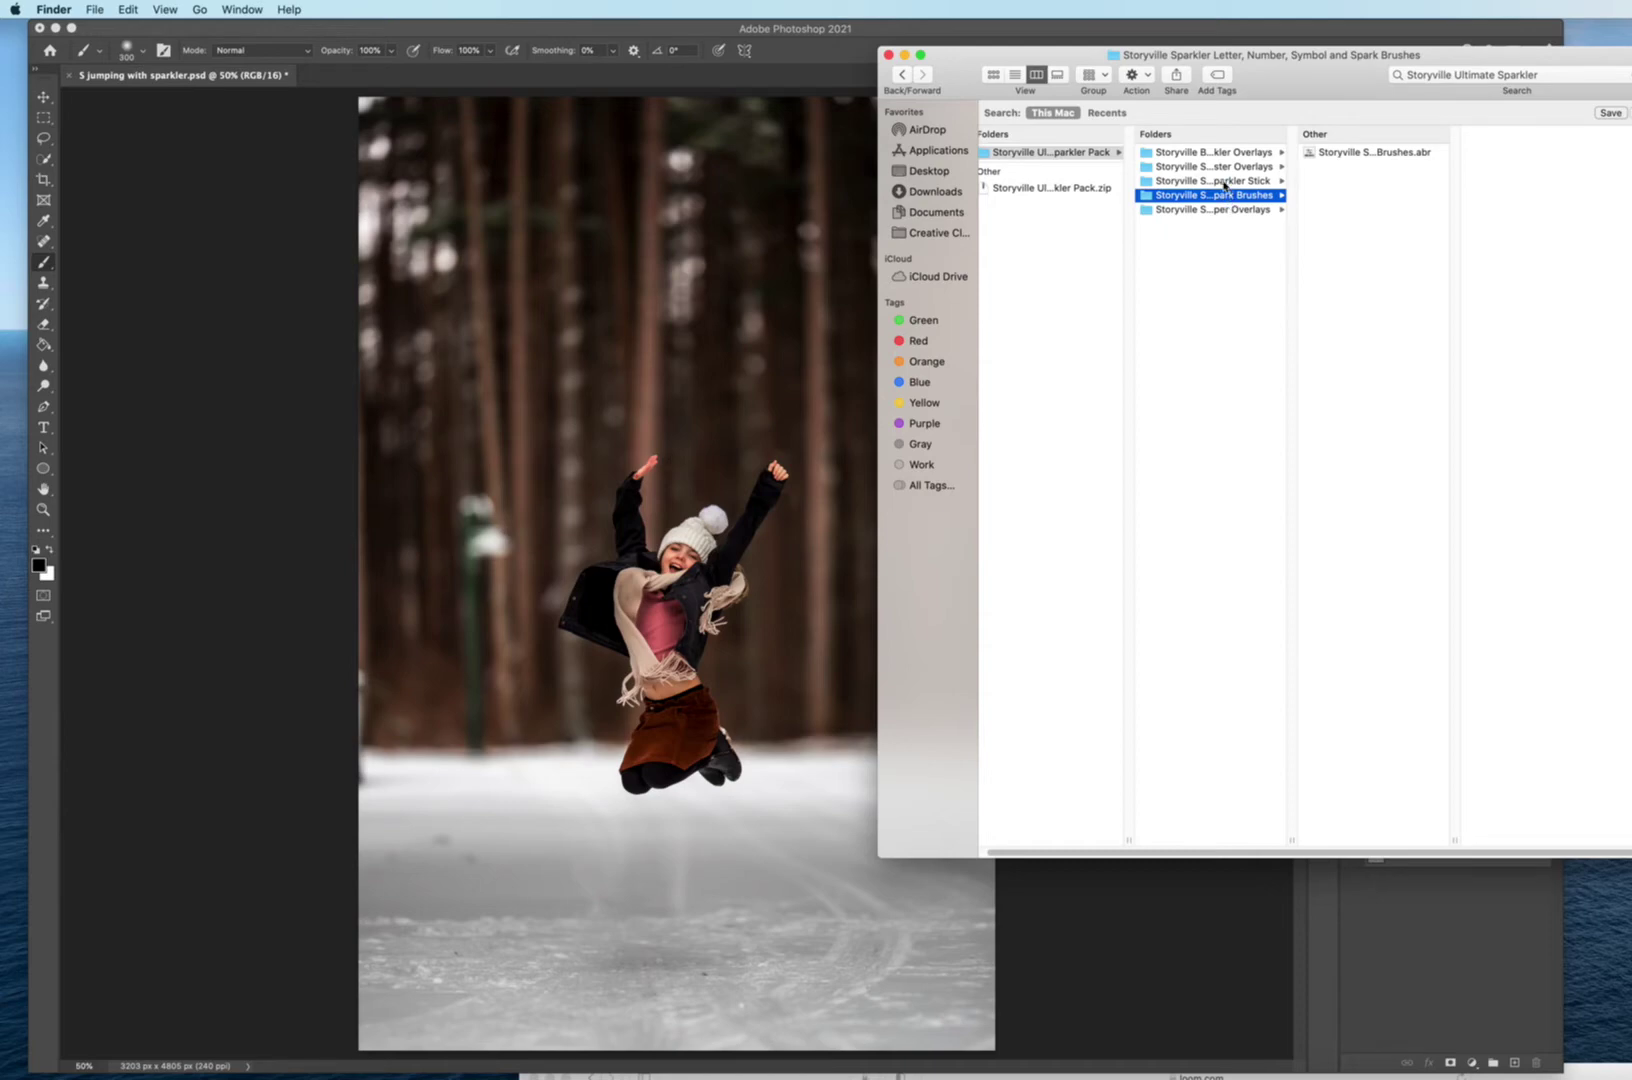
left_click(1230, 181)
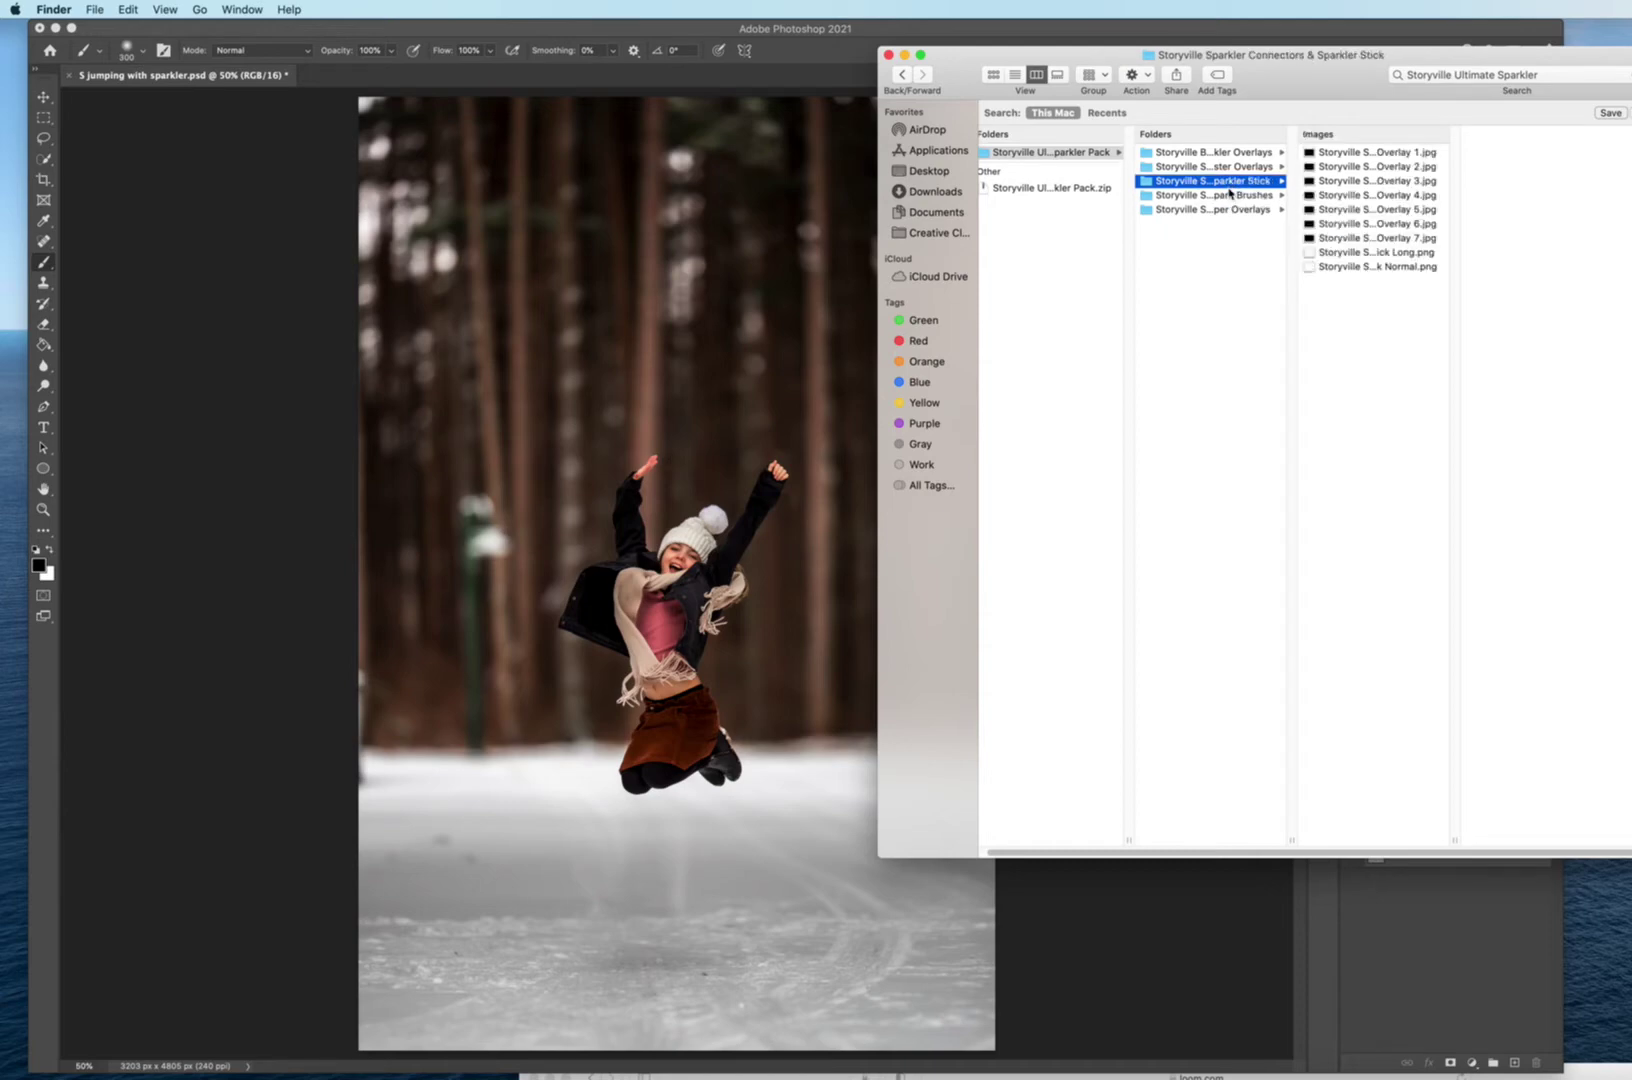
left_click(1371, 155)
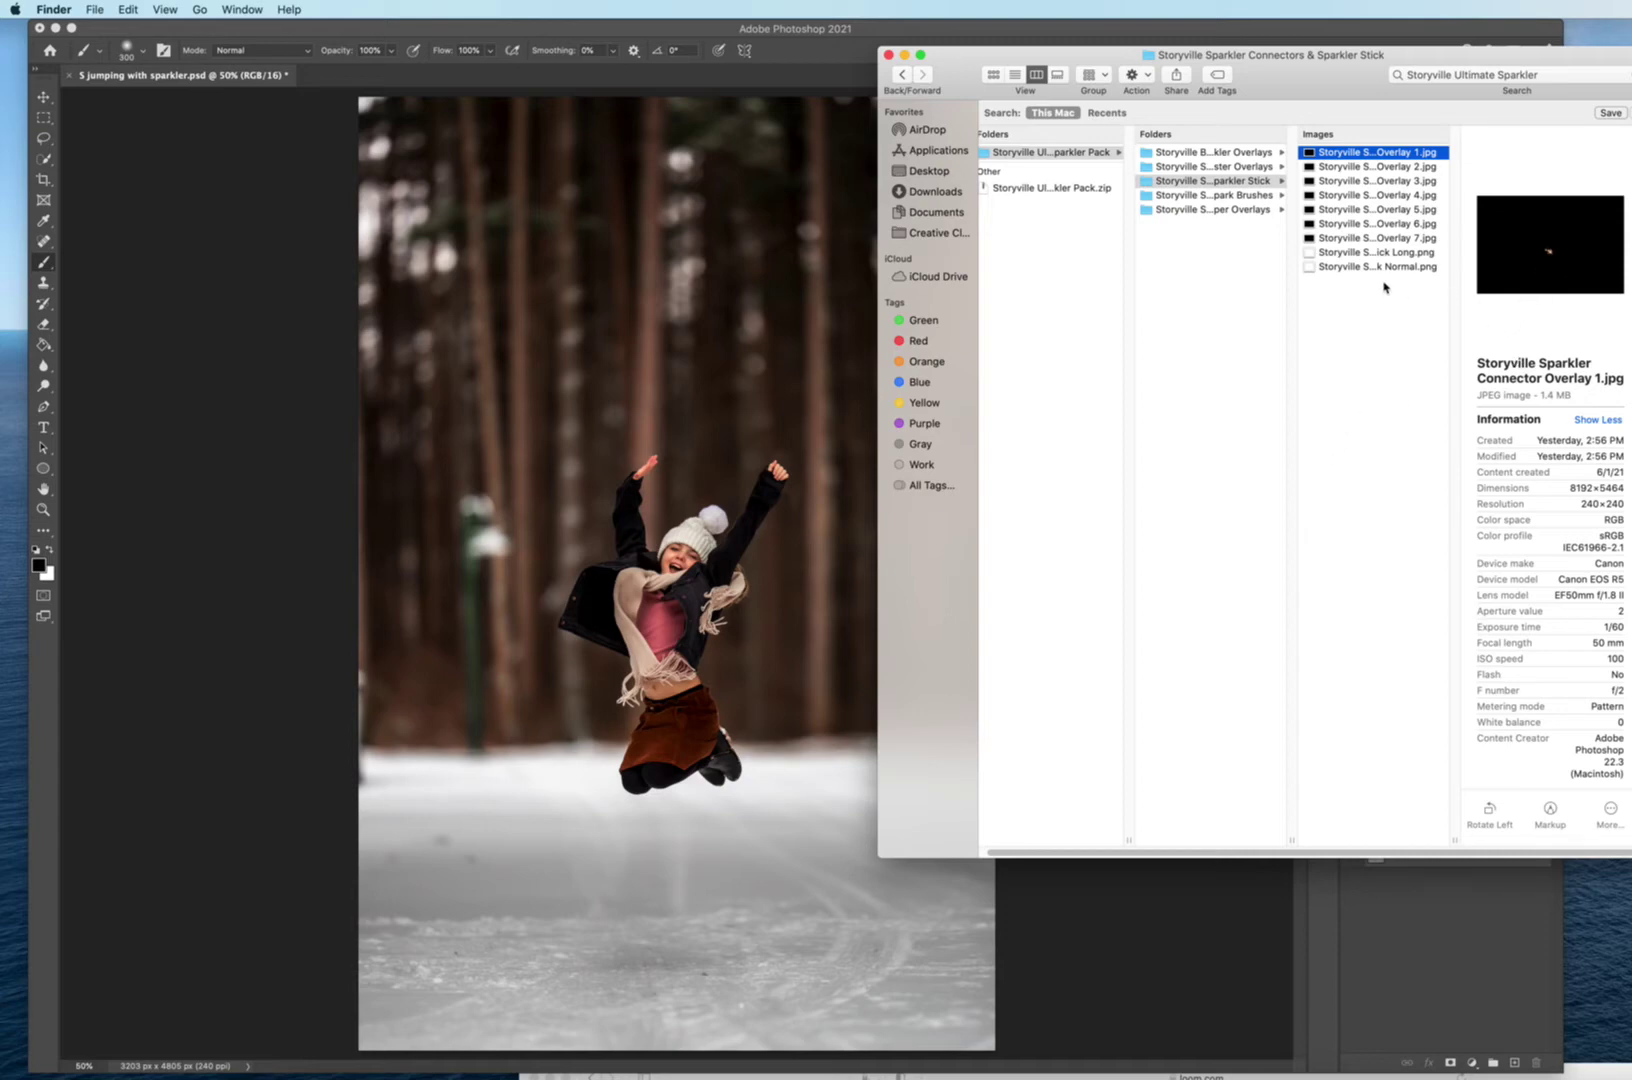
left_click(1248, 167)
left_click(1329, 155)
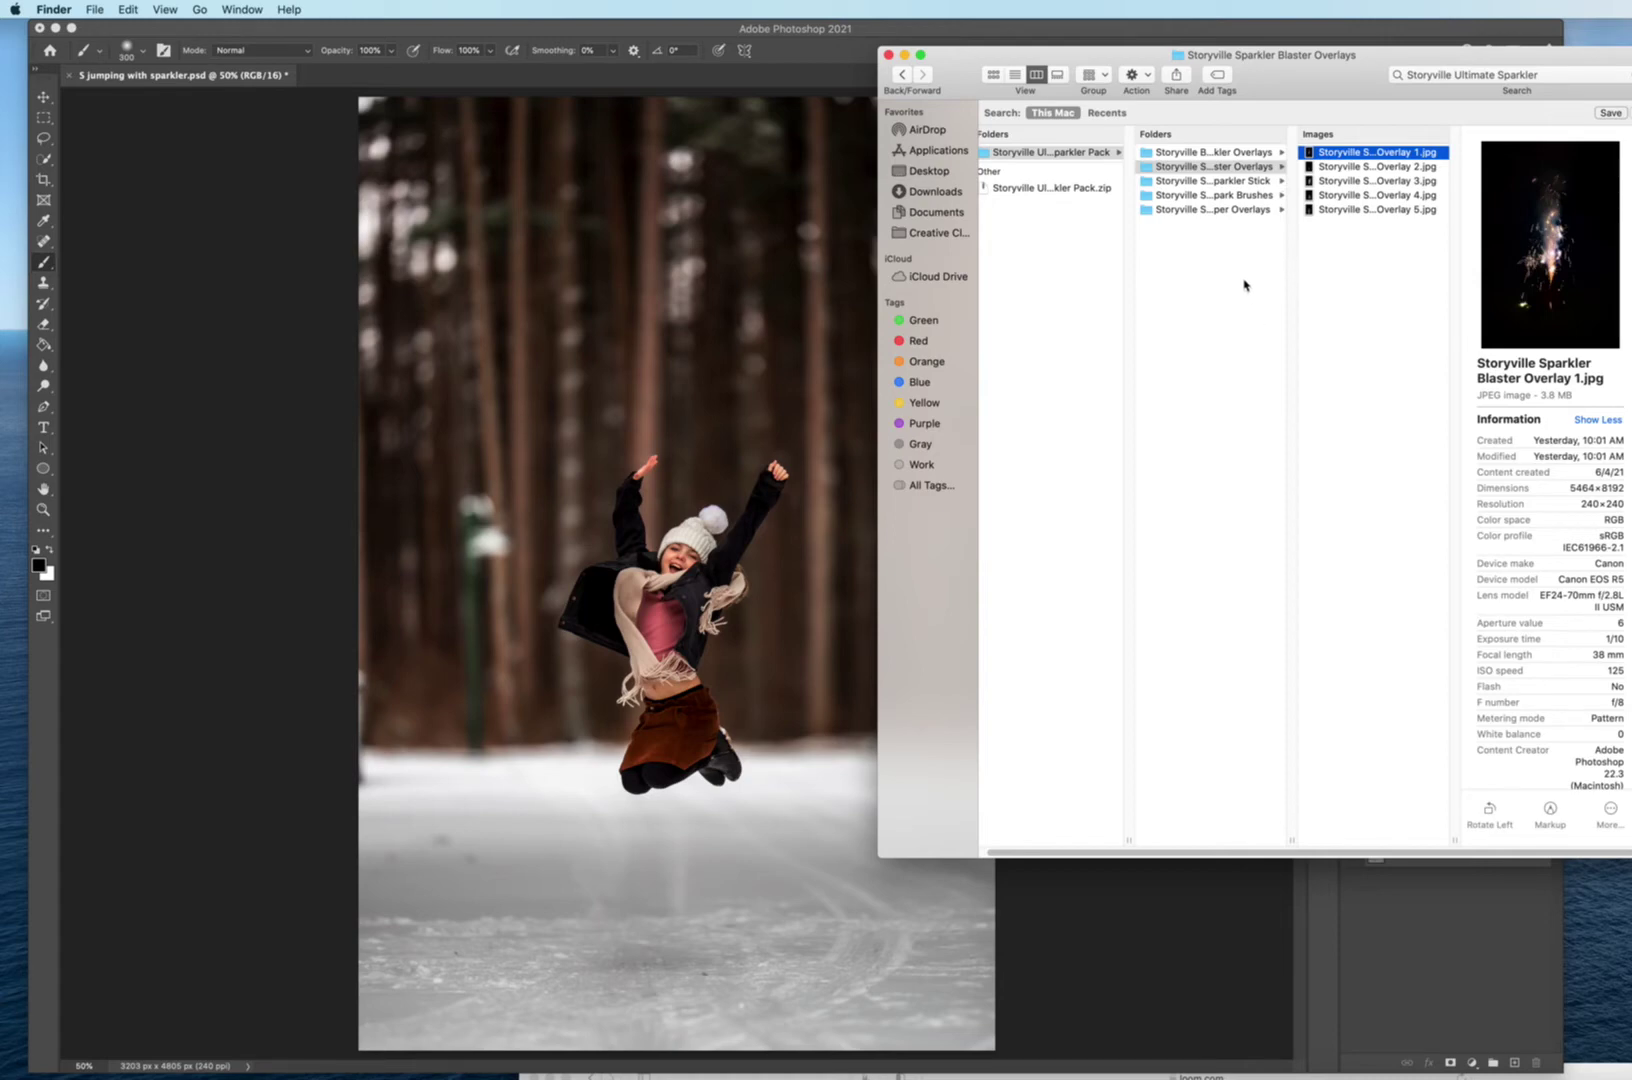
left_click(1250, 153)
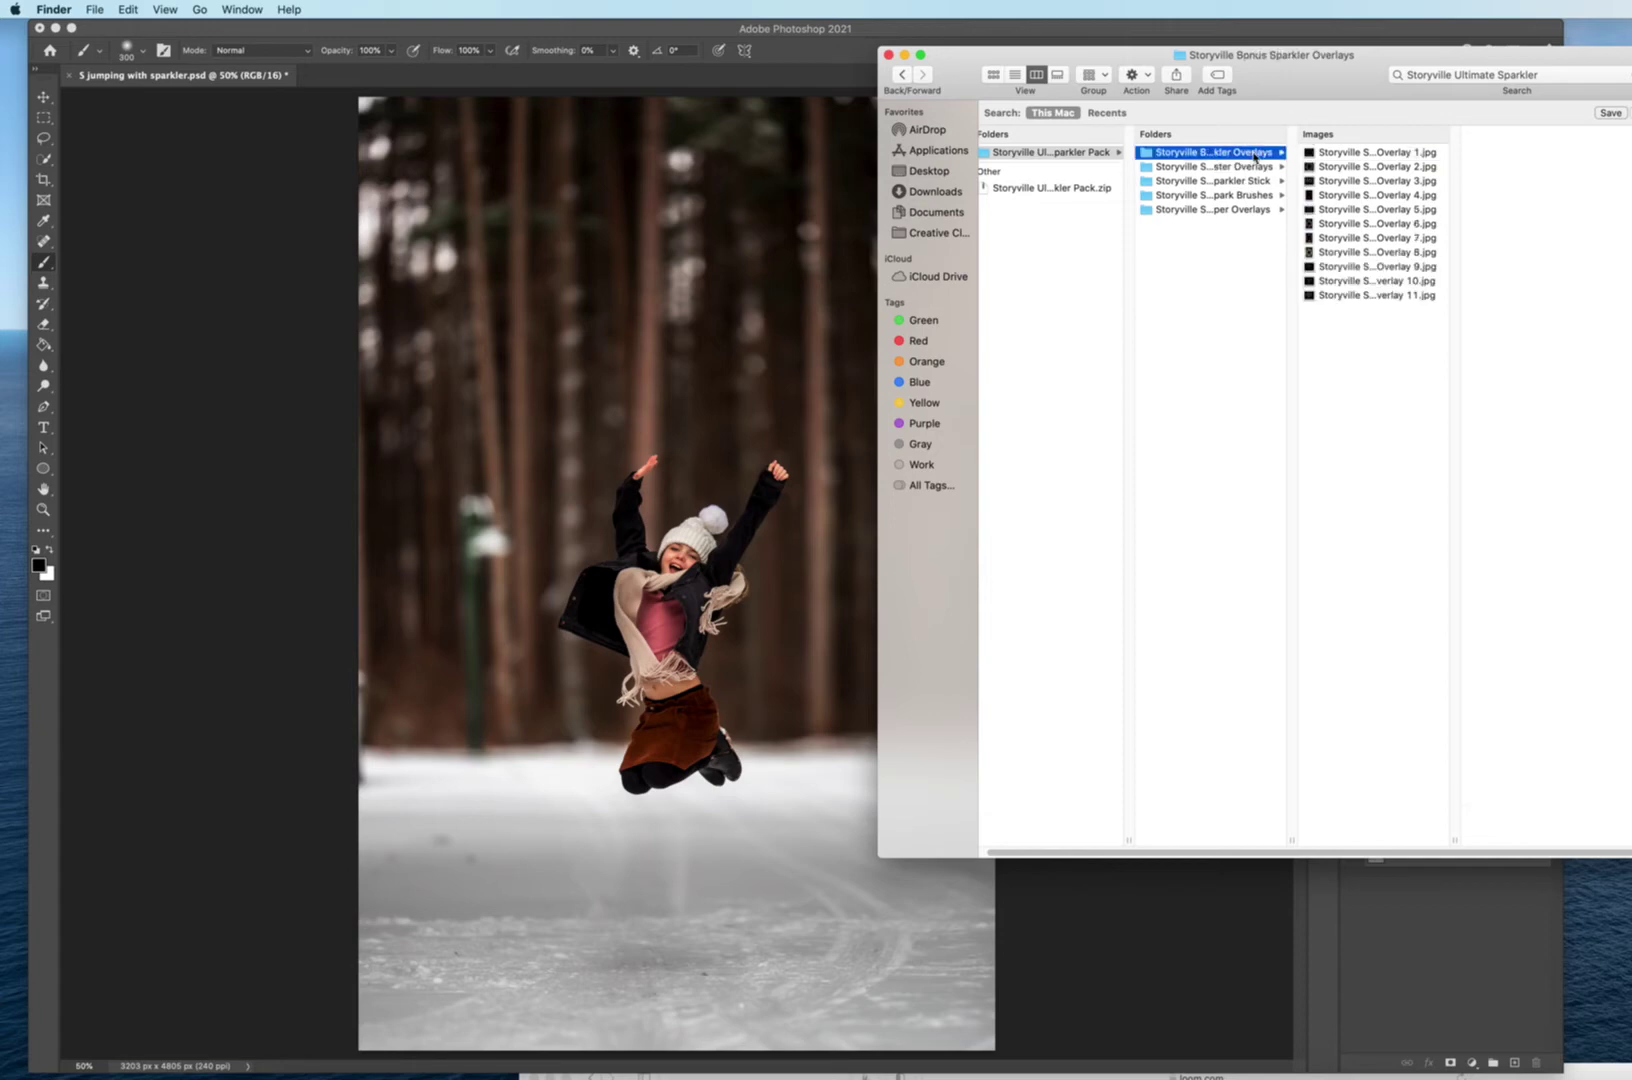
left_click(1363, 155)
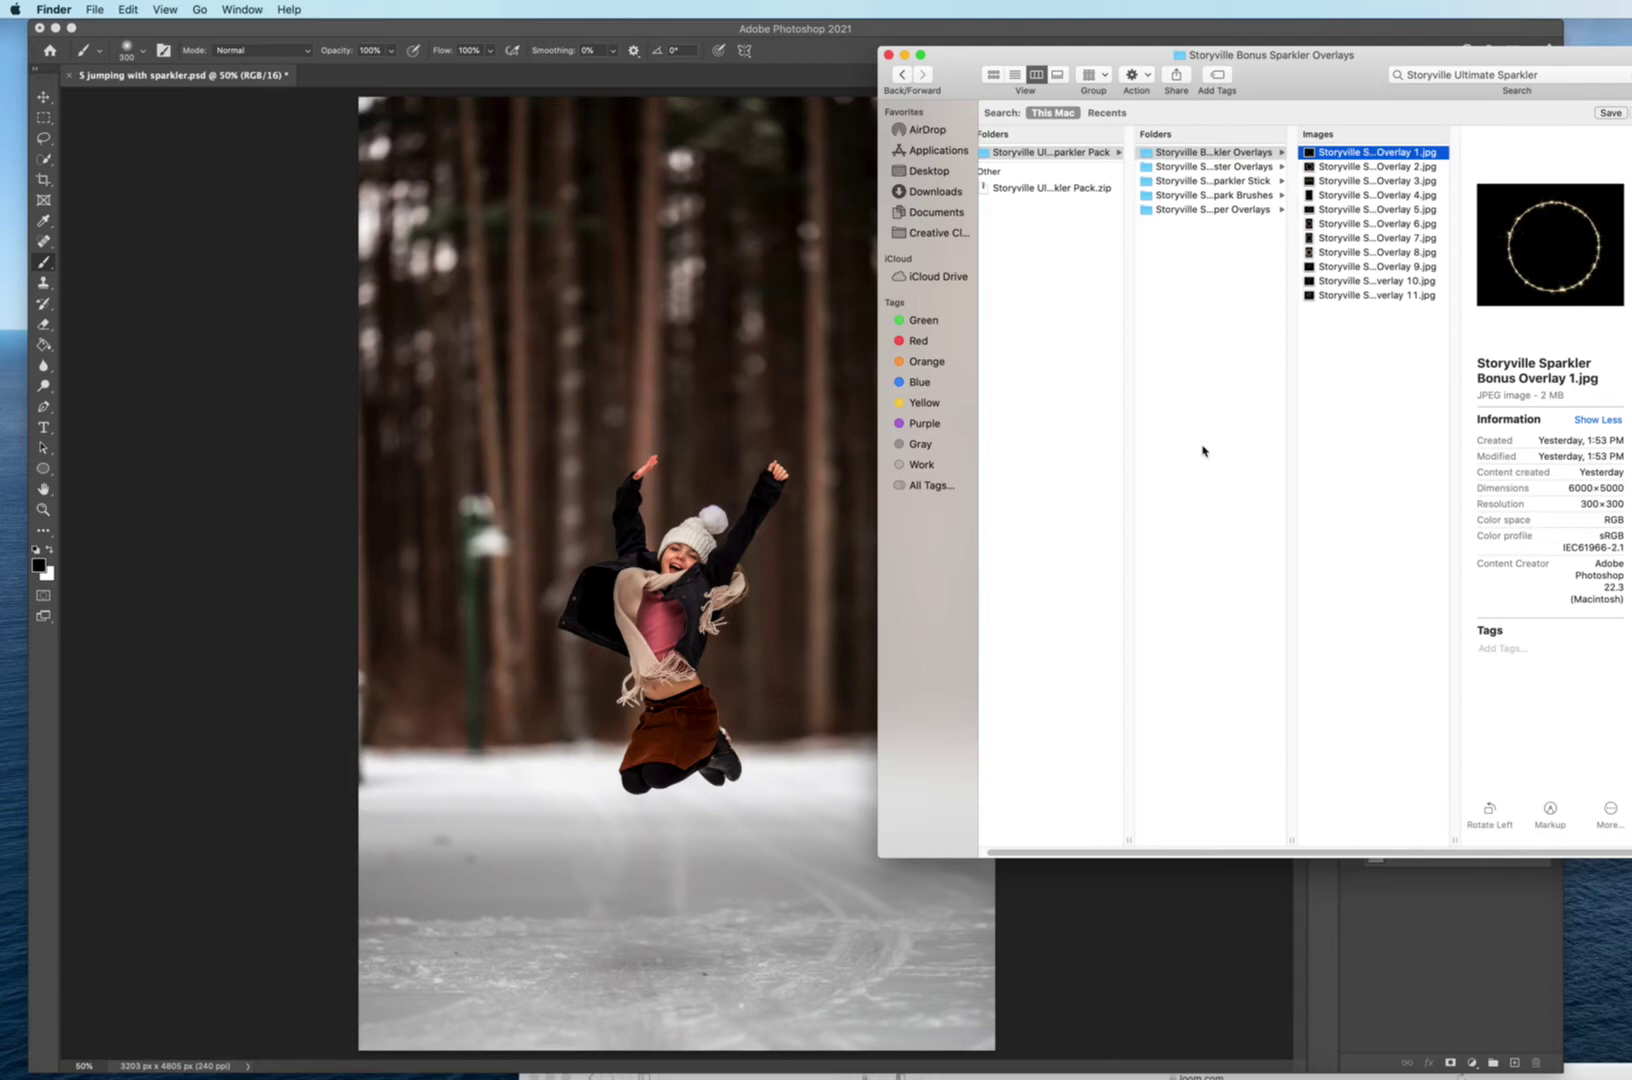
left_click(1250, 182)
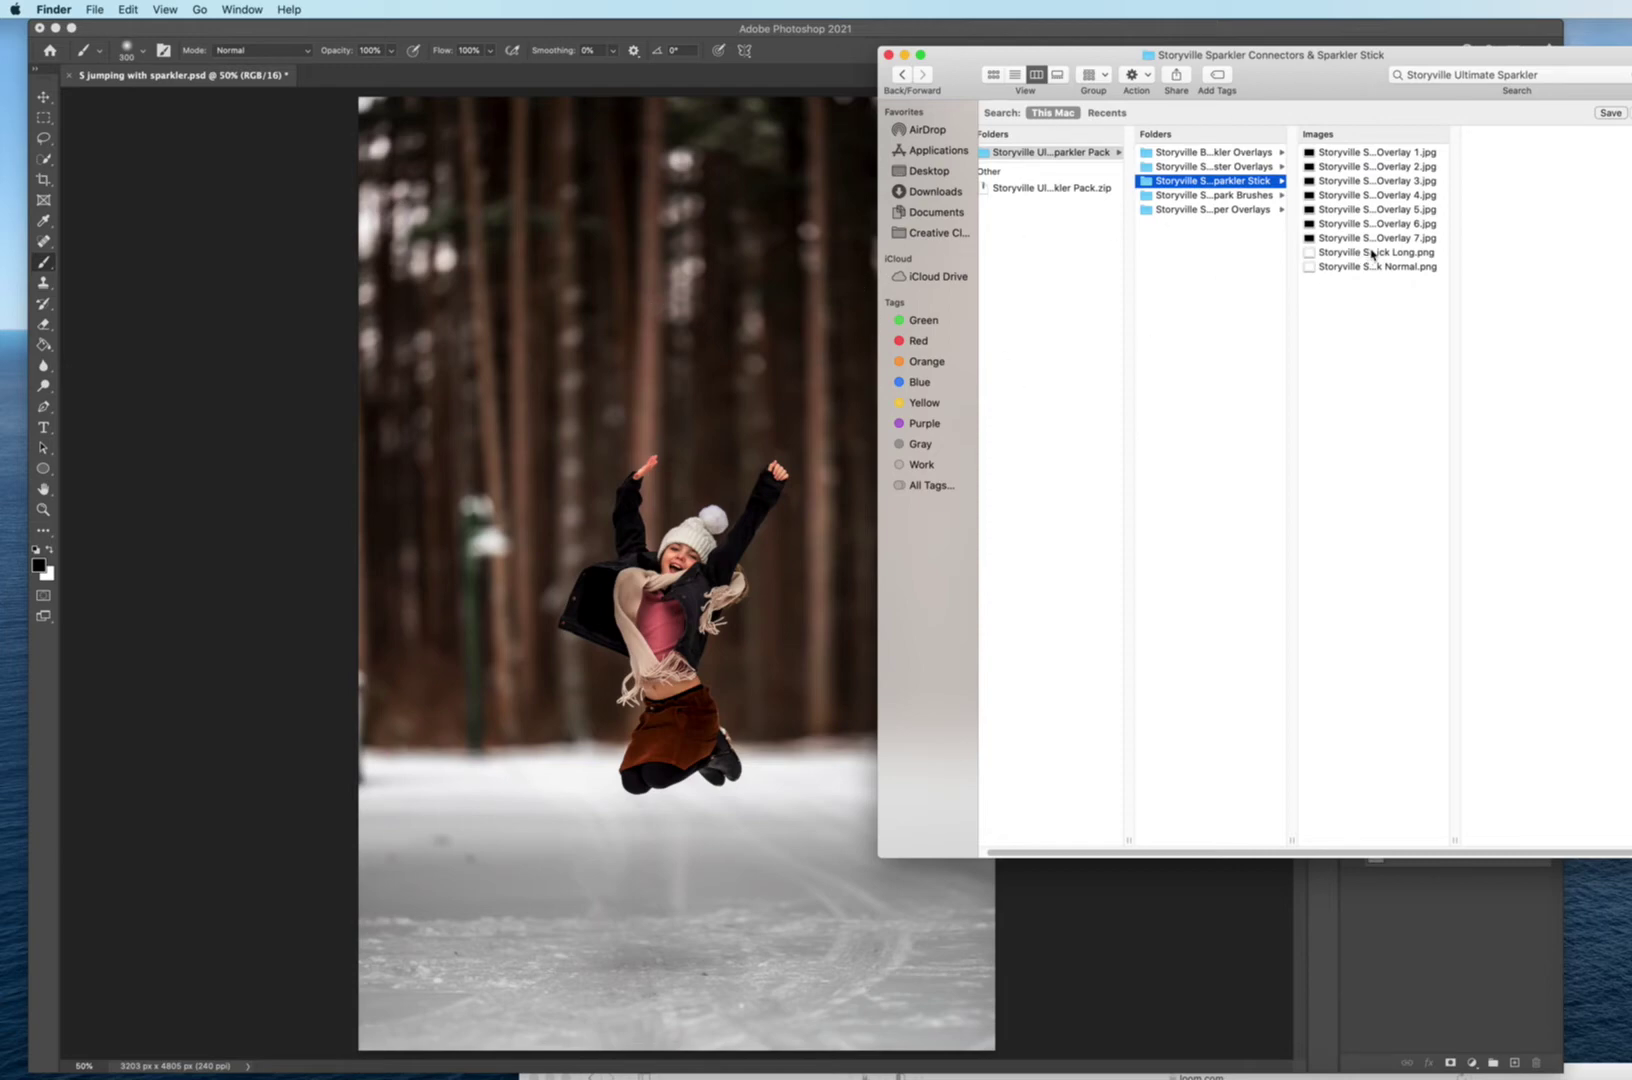
Place Stick Normal.png over her raised hand, scaled slim and tilted about 8.45°.
left_click_drag(1378, 266, 758, 427)
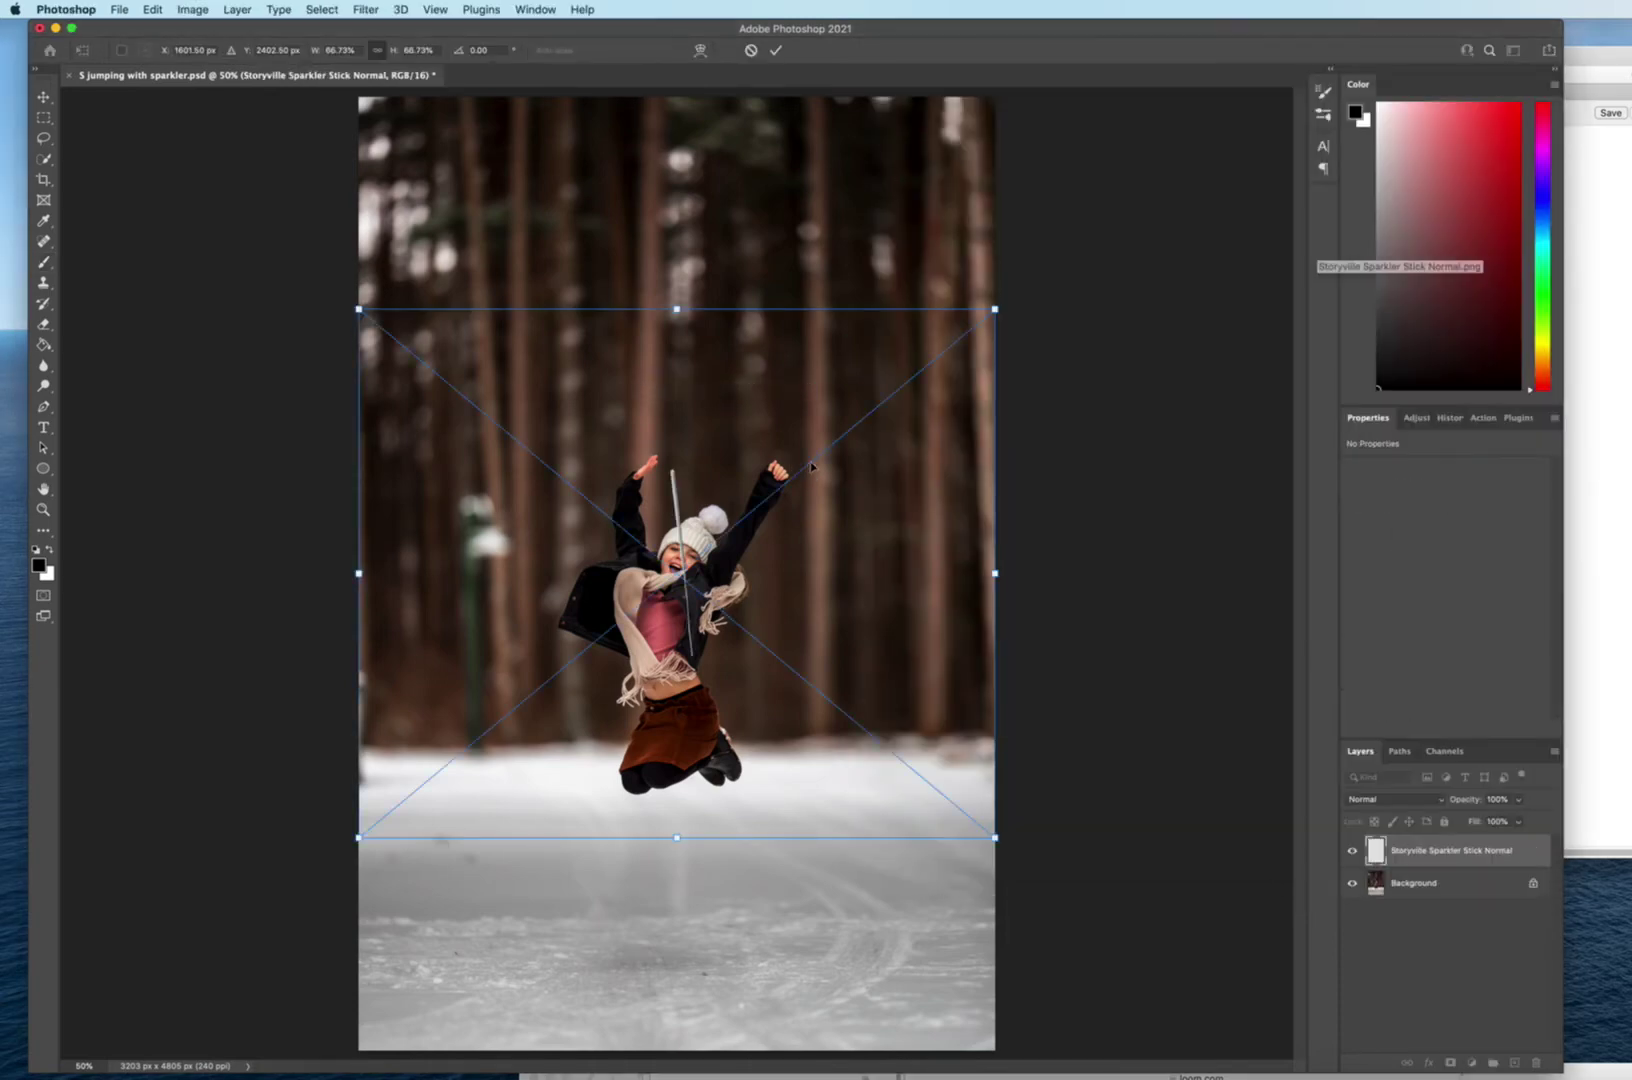
left_click_drag(995, 309, 699, 540)
left_click_drag(570, 618, 813, 366)
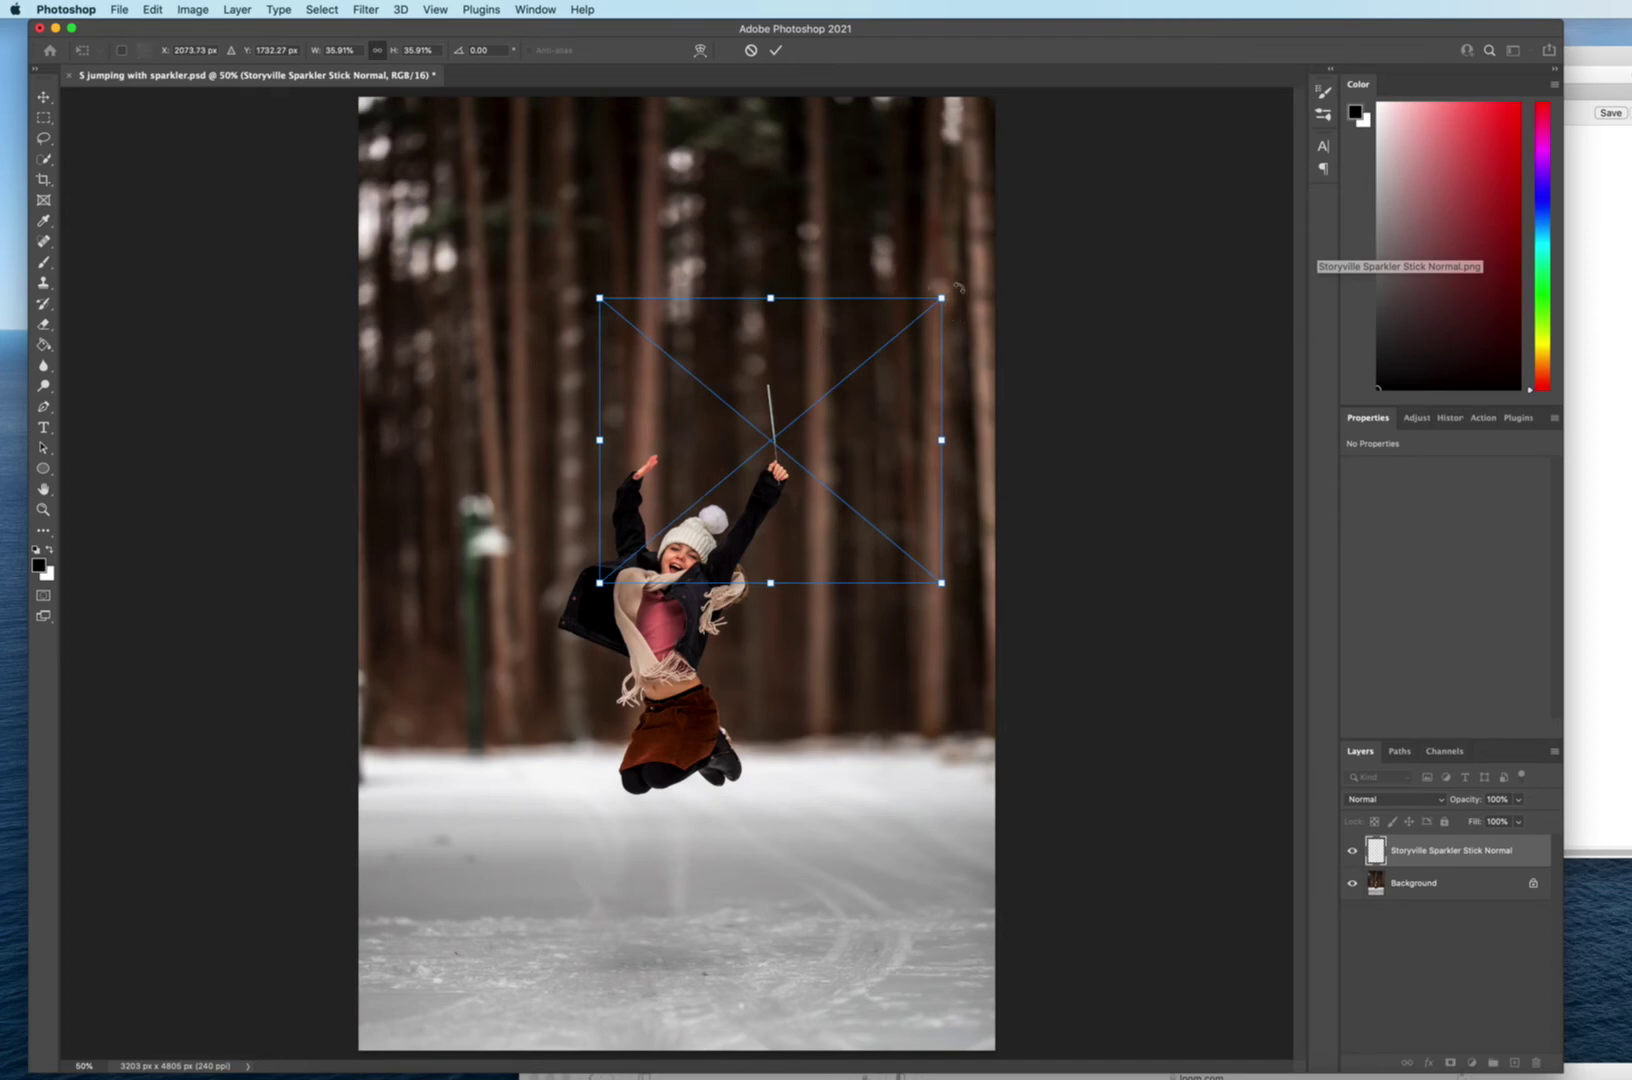
mouse_move(958, 288)
left_mouse_down()
mouse_move(978, 317)
mouse_move(893, 334)
mouse_move(955, 317)
left_mouse_up()
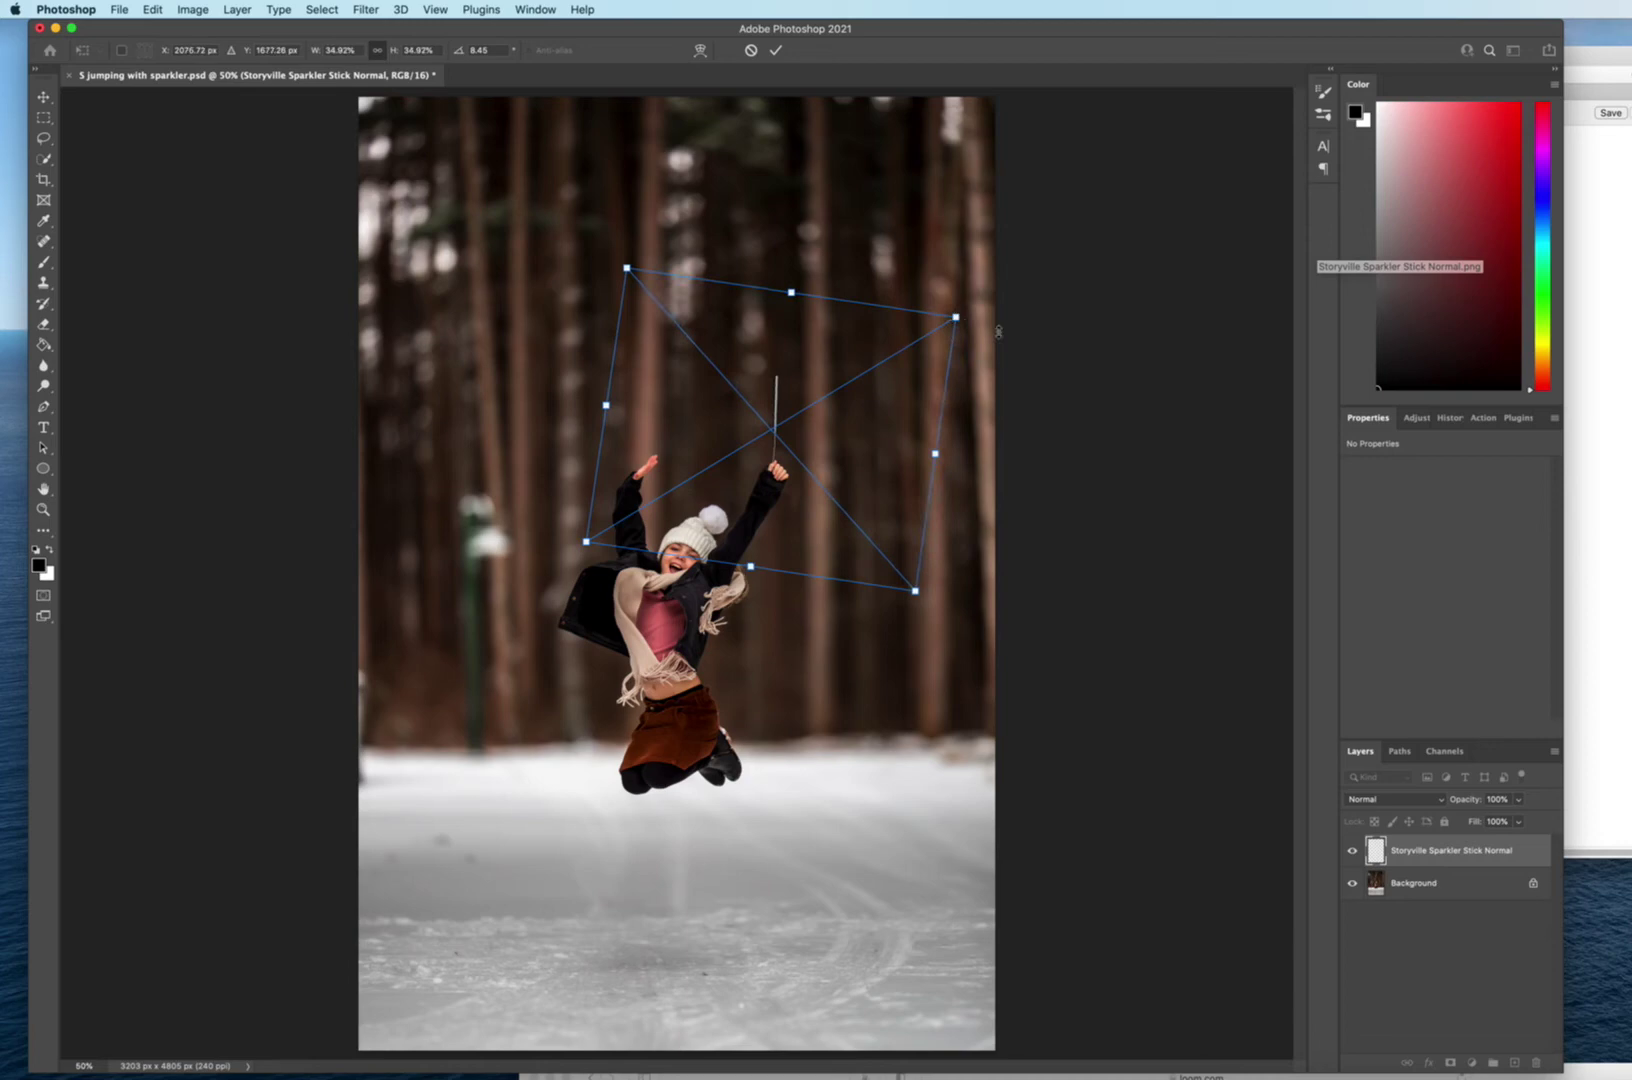
Commit the stick, add a white layer mask, shrink the brush and reset colours to black/white.
key("b")
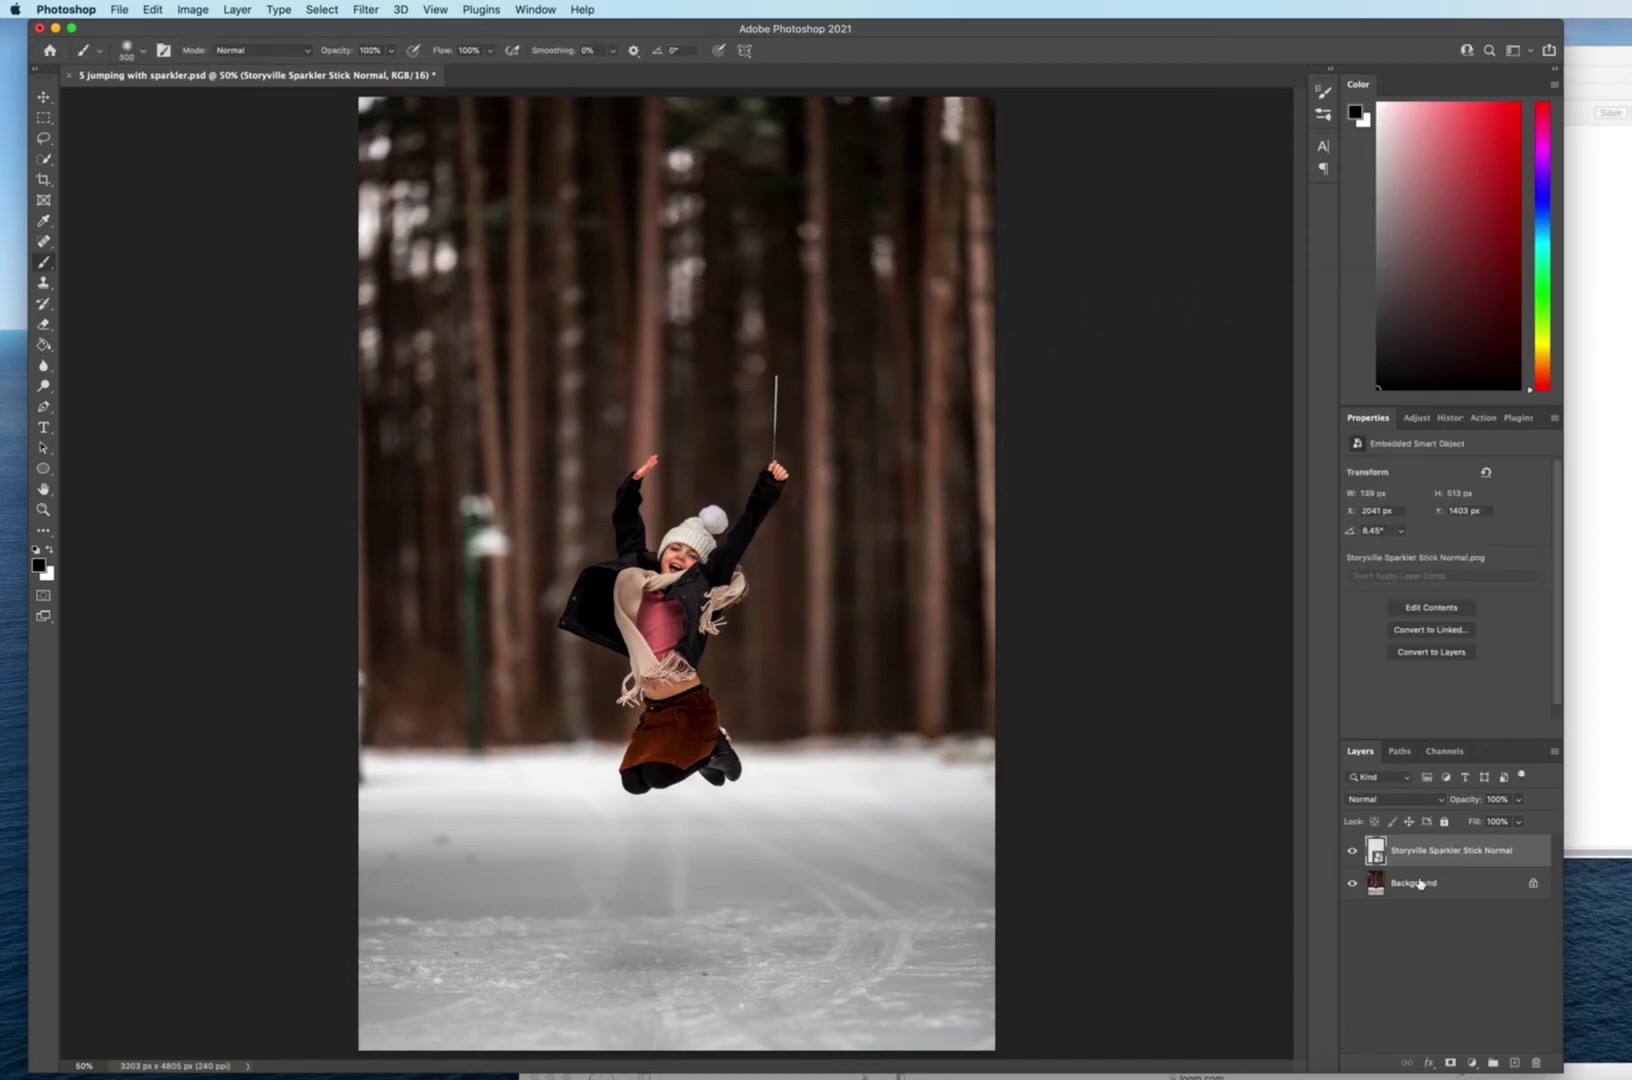
left_click(1450, 1063)
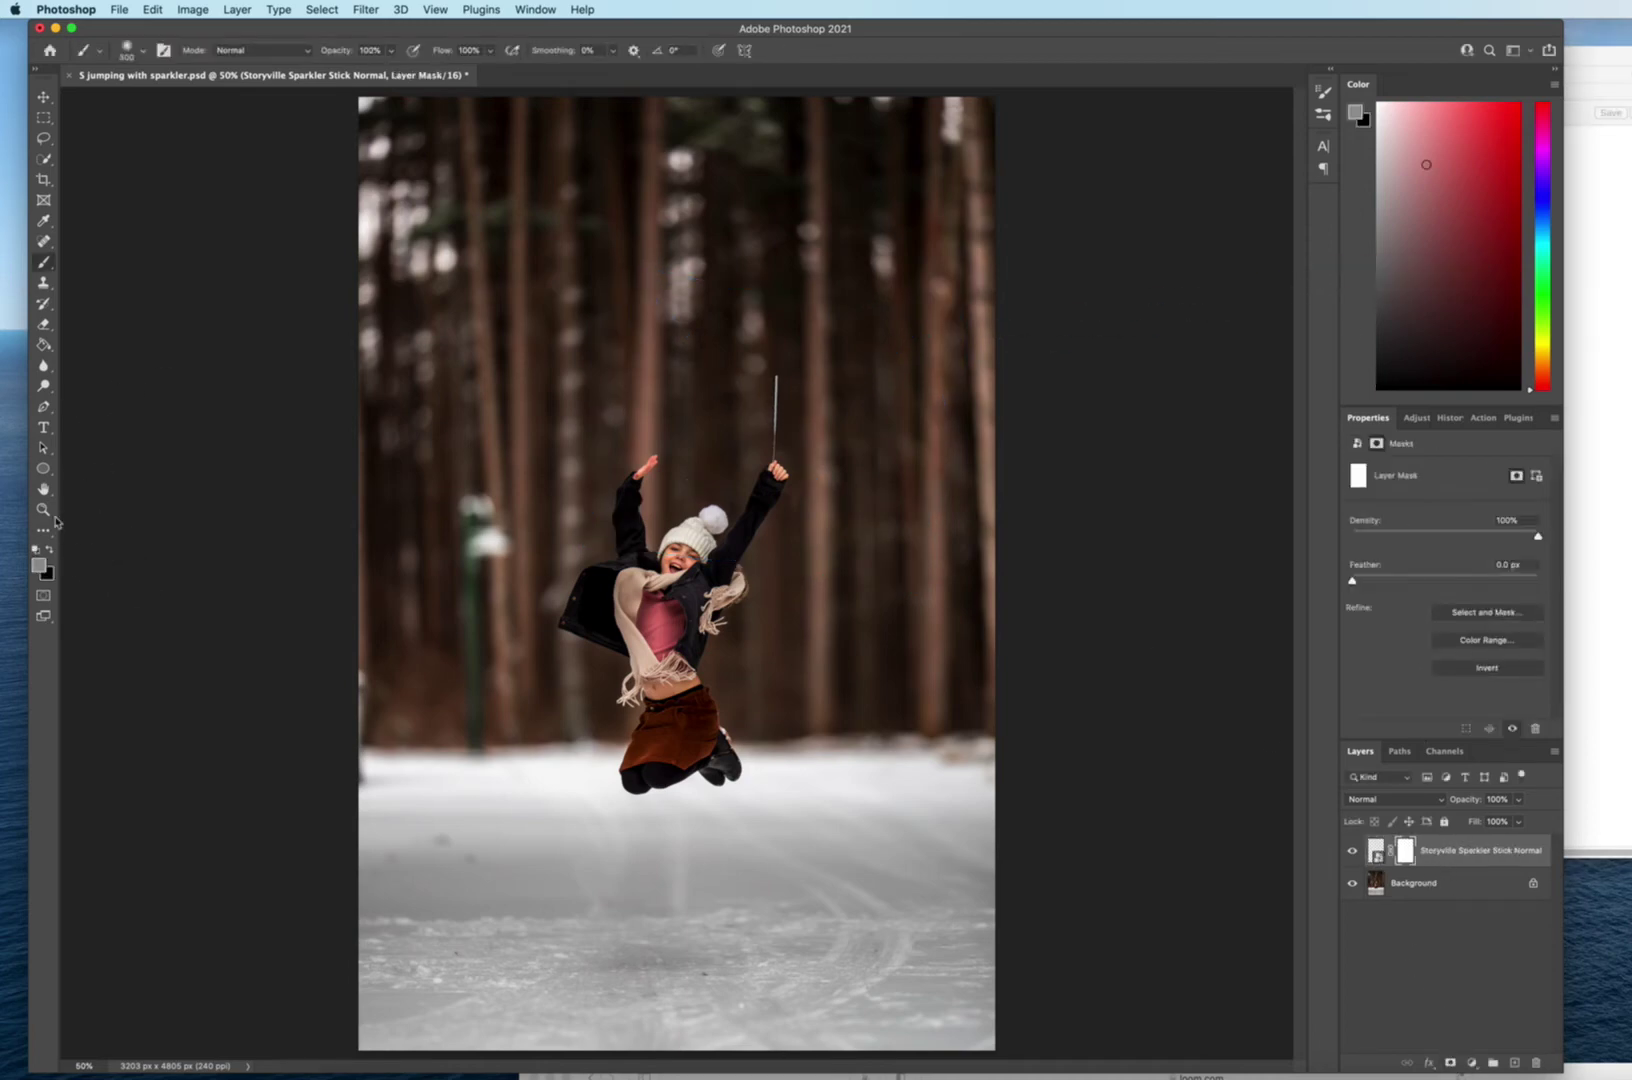
key("bracketleft")
key("bracketleft")
key("bracketleft")
key("bracketleft")
key("bracketleft")
key("bracketleft")
key("bracketleft")
key("bracketleft")
left_click(36, 550)
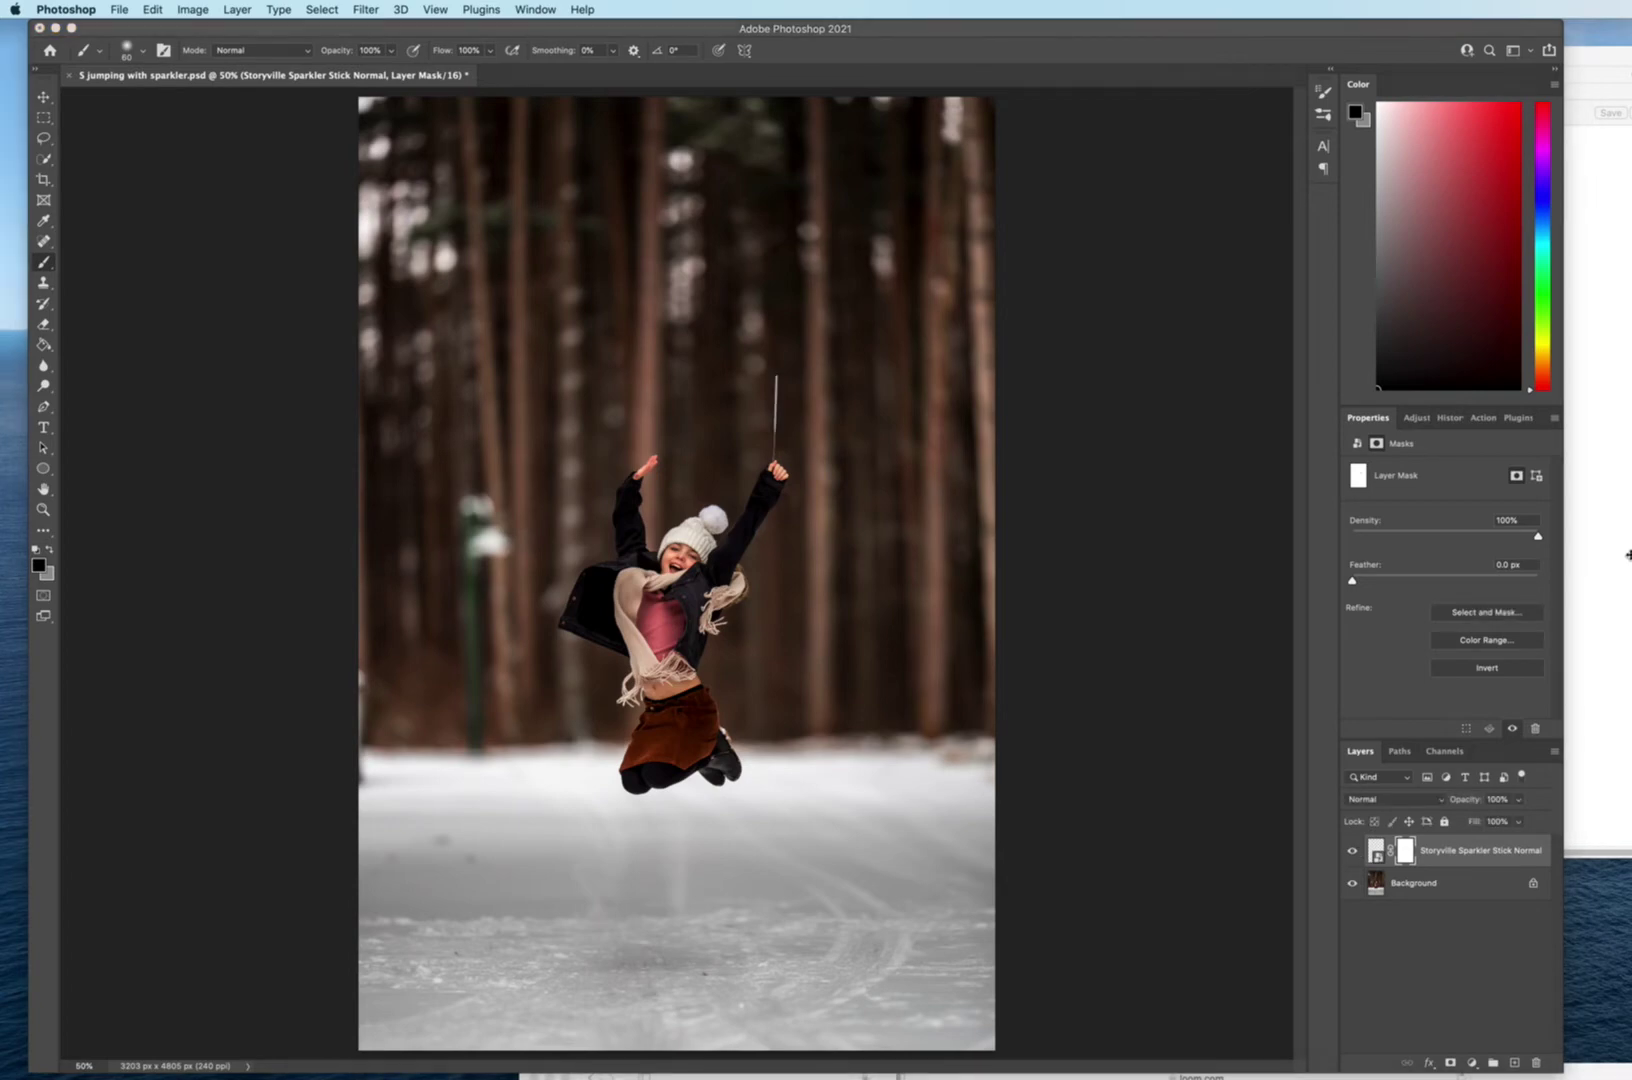
Drag Topper Overlay 1 from the Sparkler Topper Overlays folder into the photo.
left_click(1603, 470)
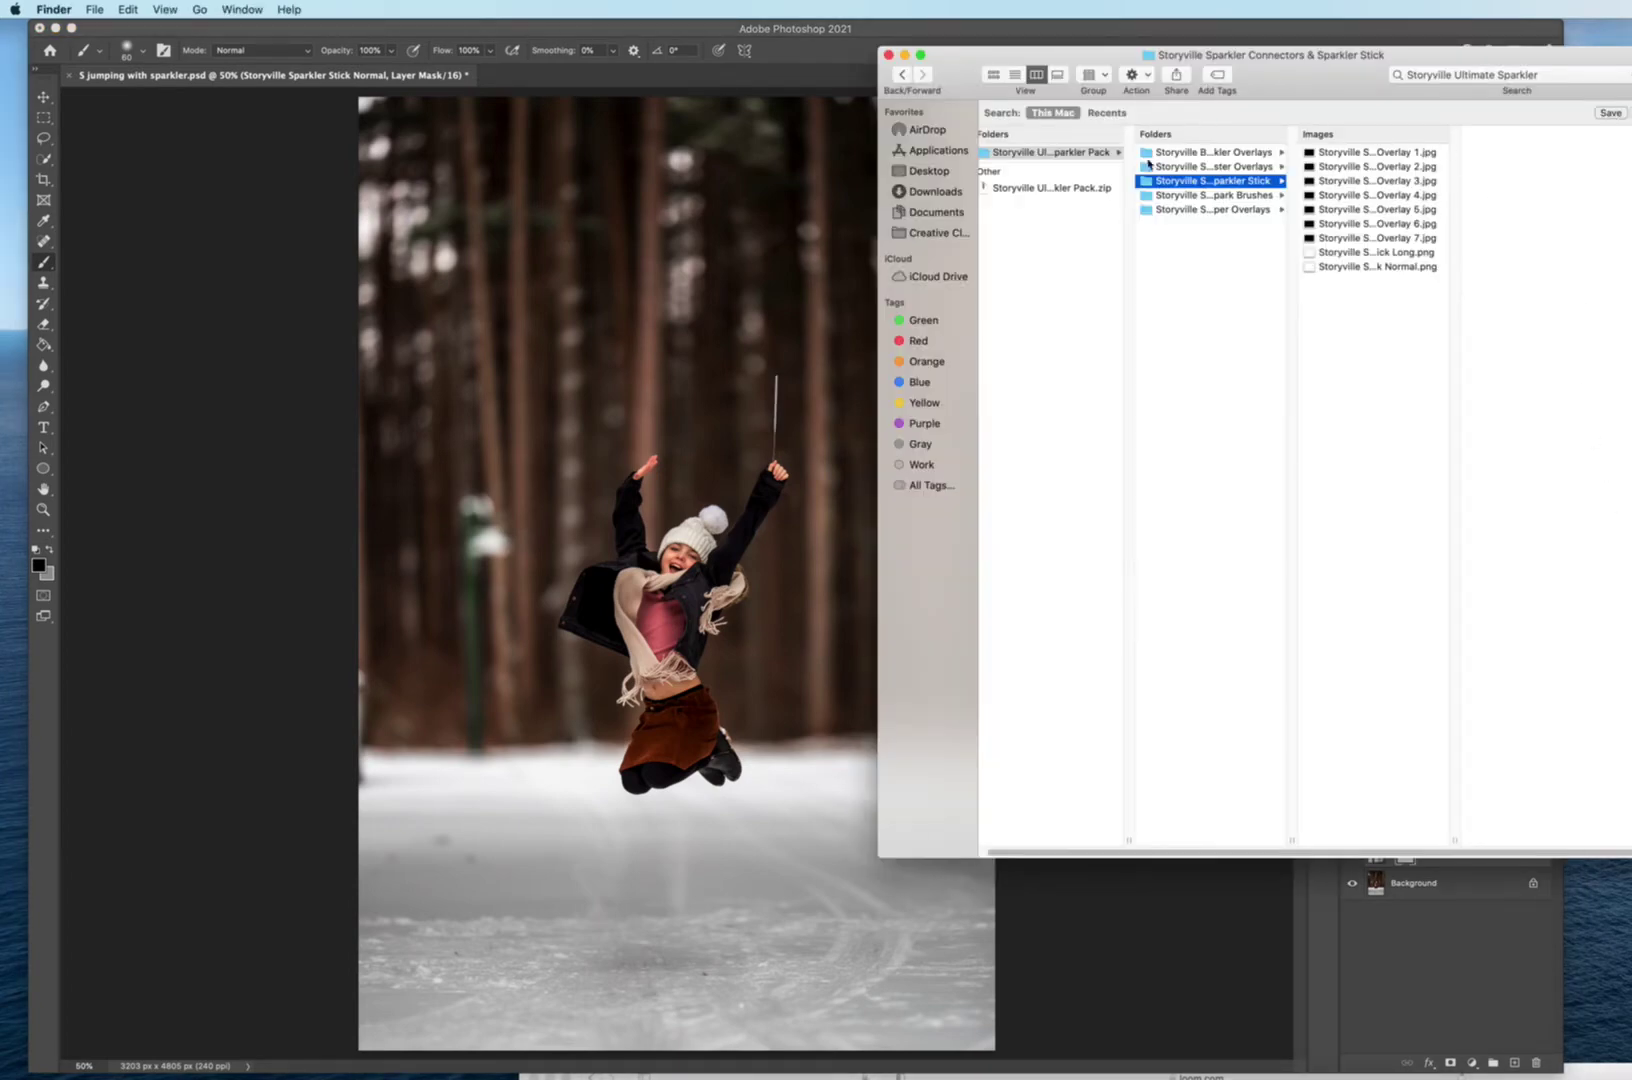
left_click(1221, 210)
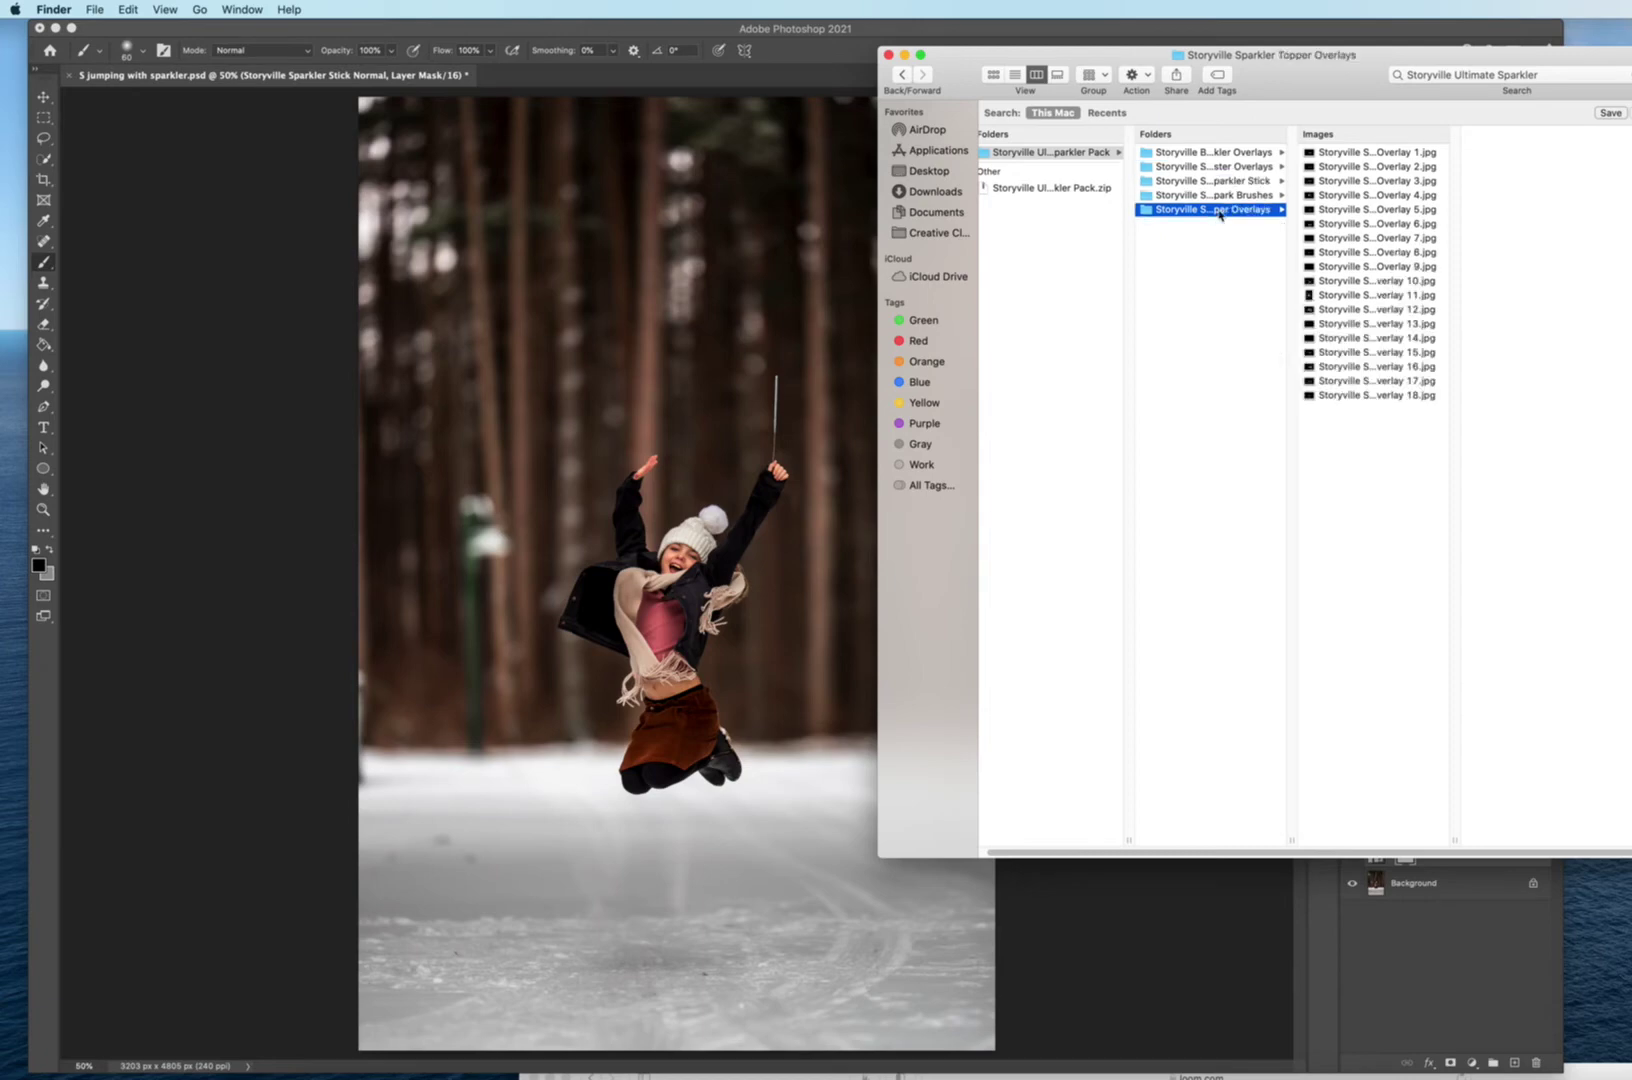
left_click(1369, 153)
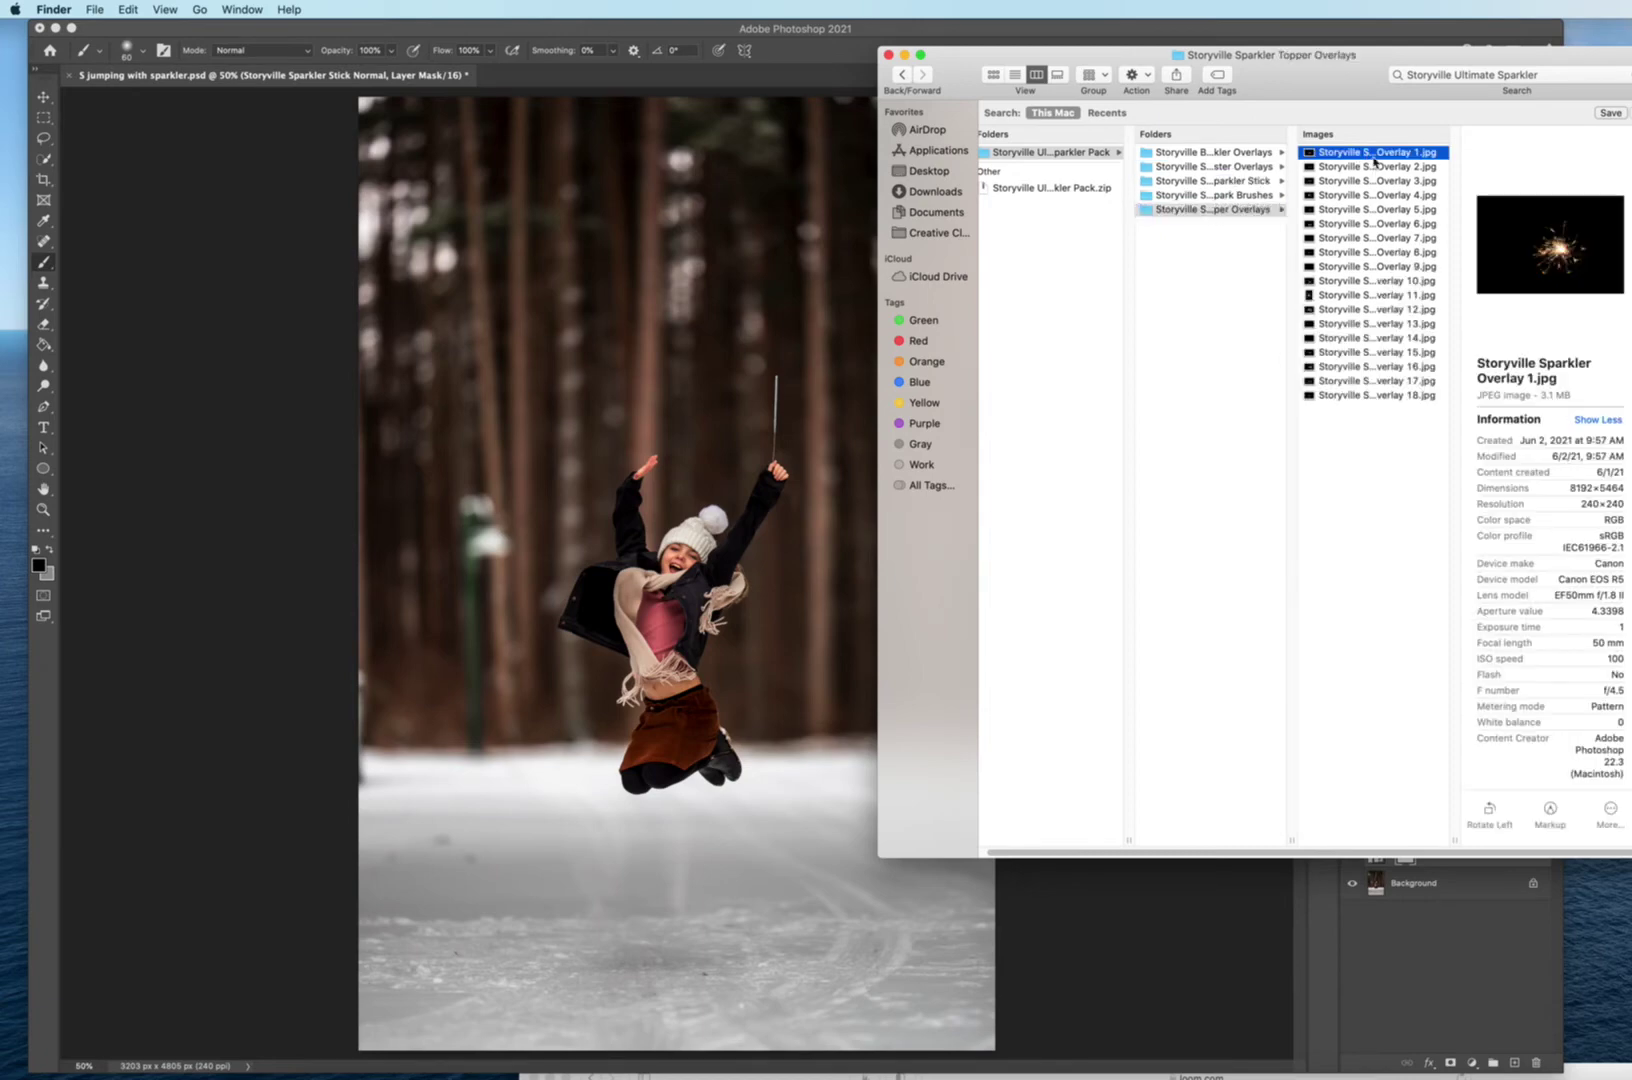
left_click_drag(1381, 155, 637, 325)
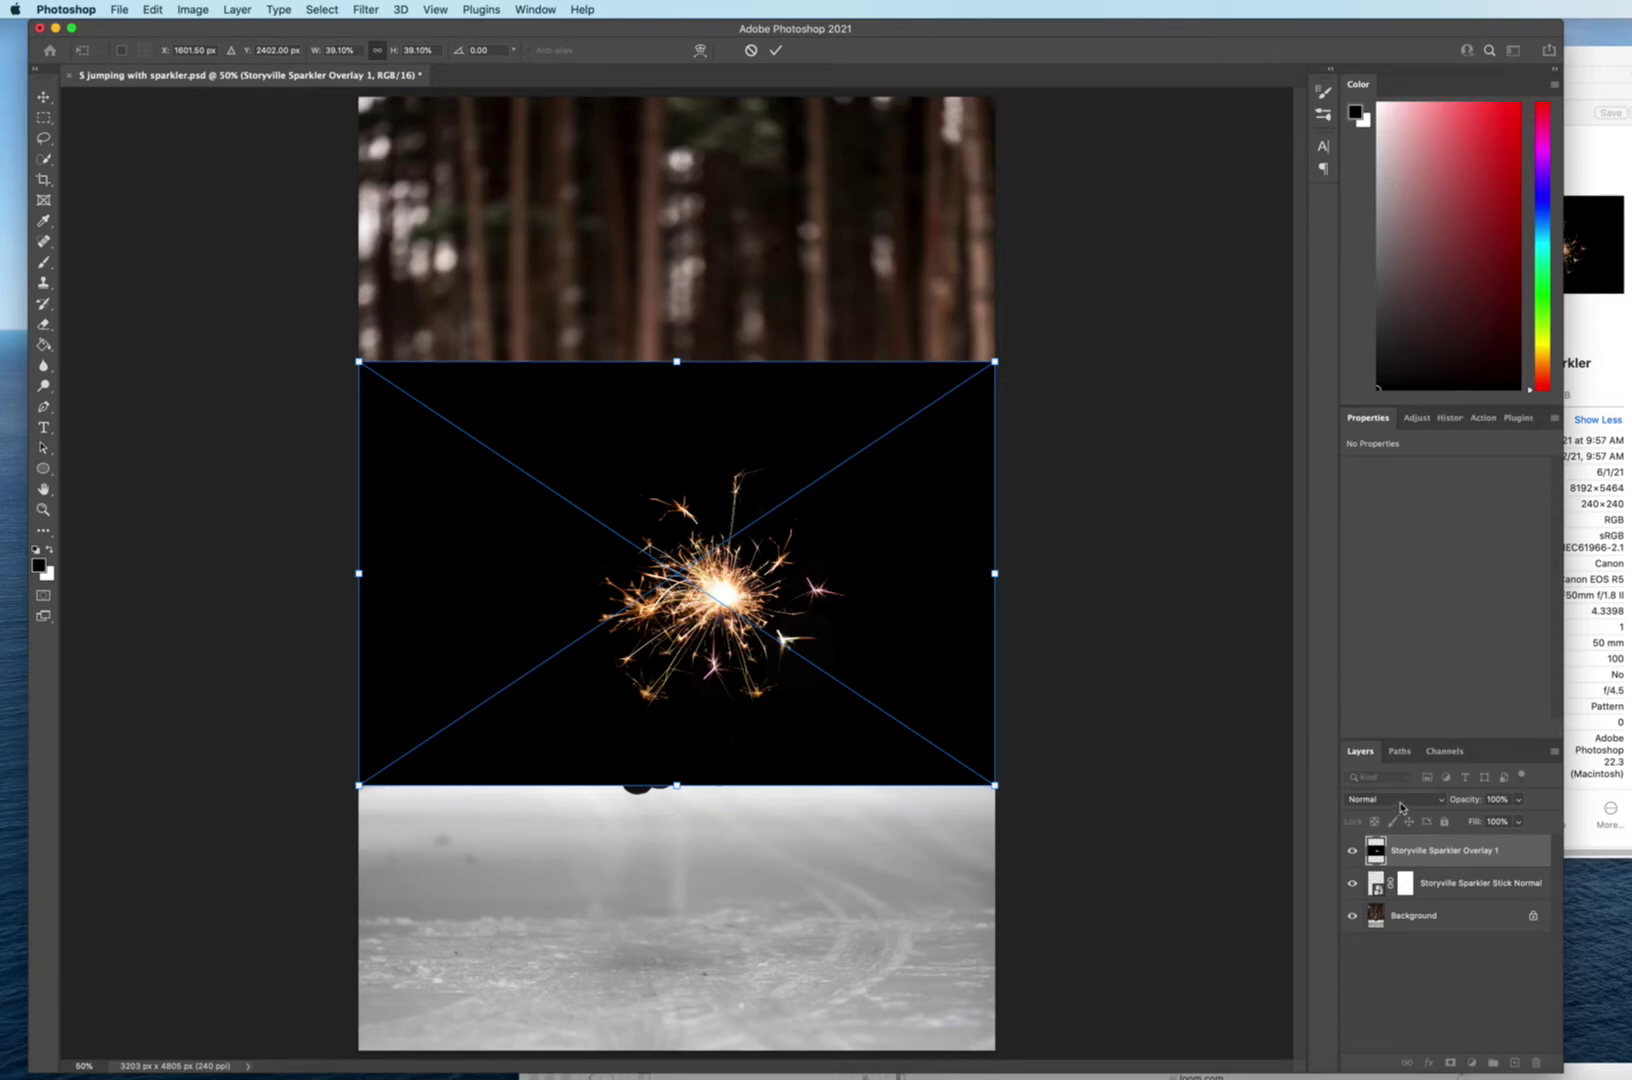
Blend the burst in Screen mode and scale it to about 26% over the stick's tip.
left_click(1390, 799)
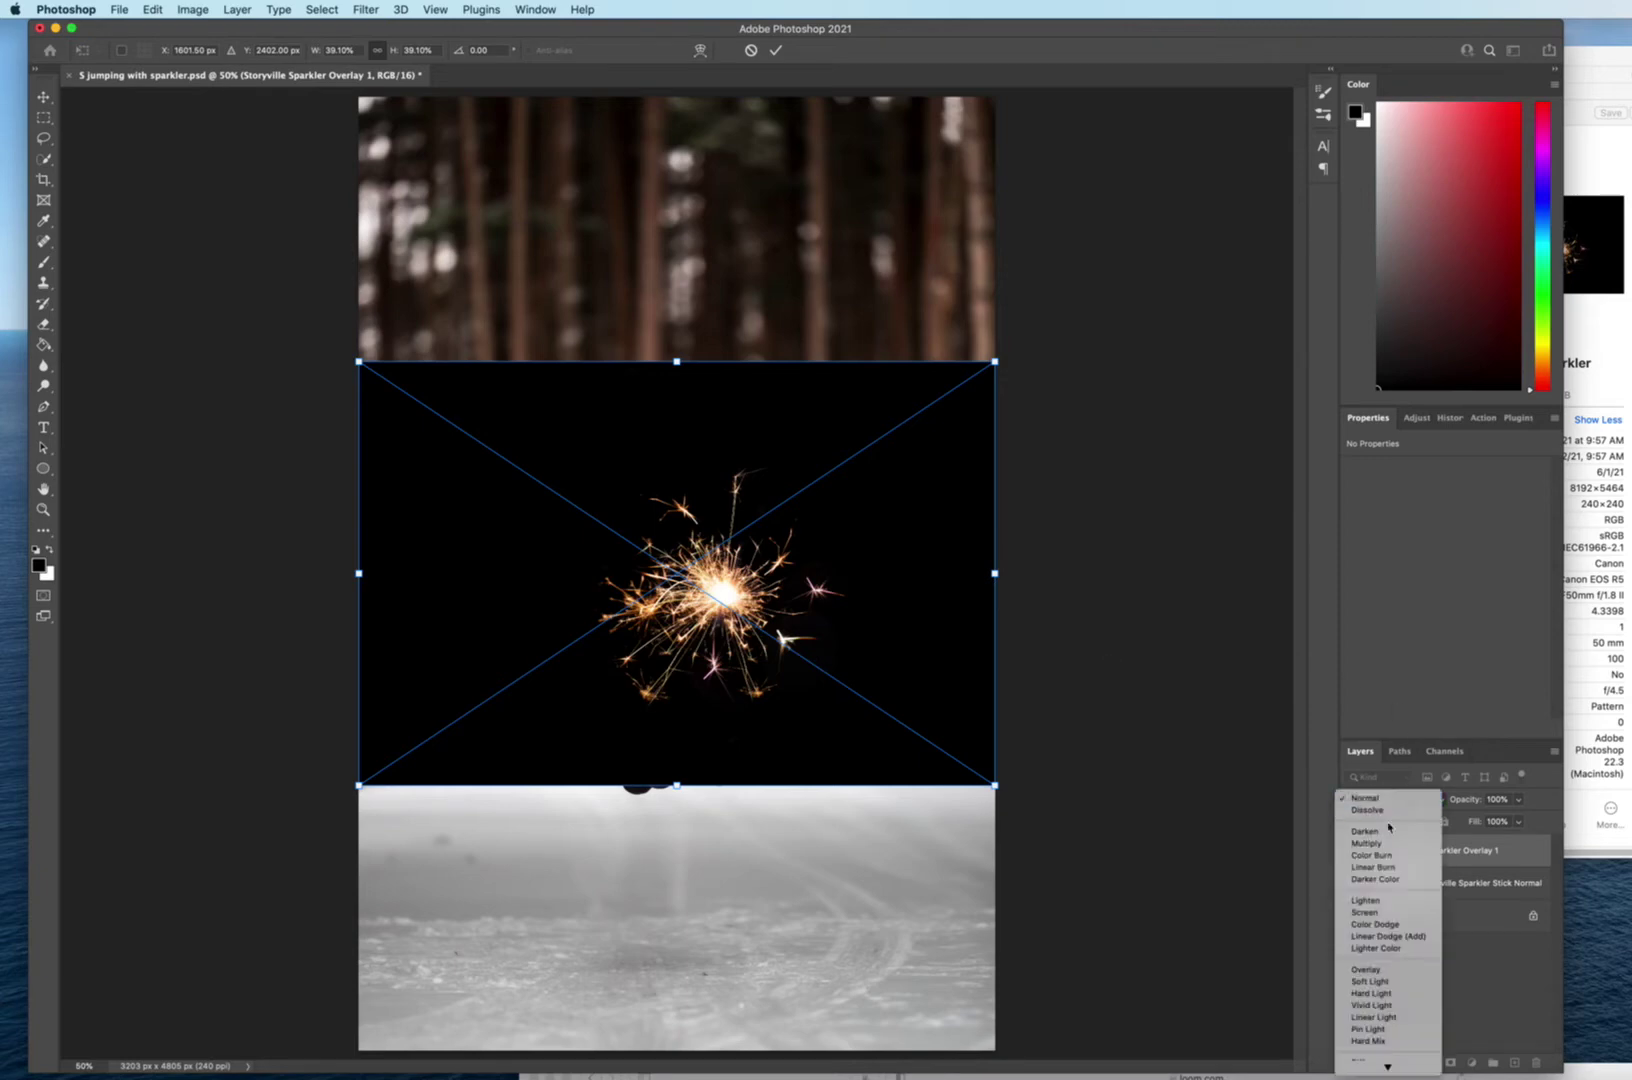
key("Escape")
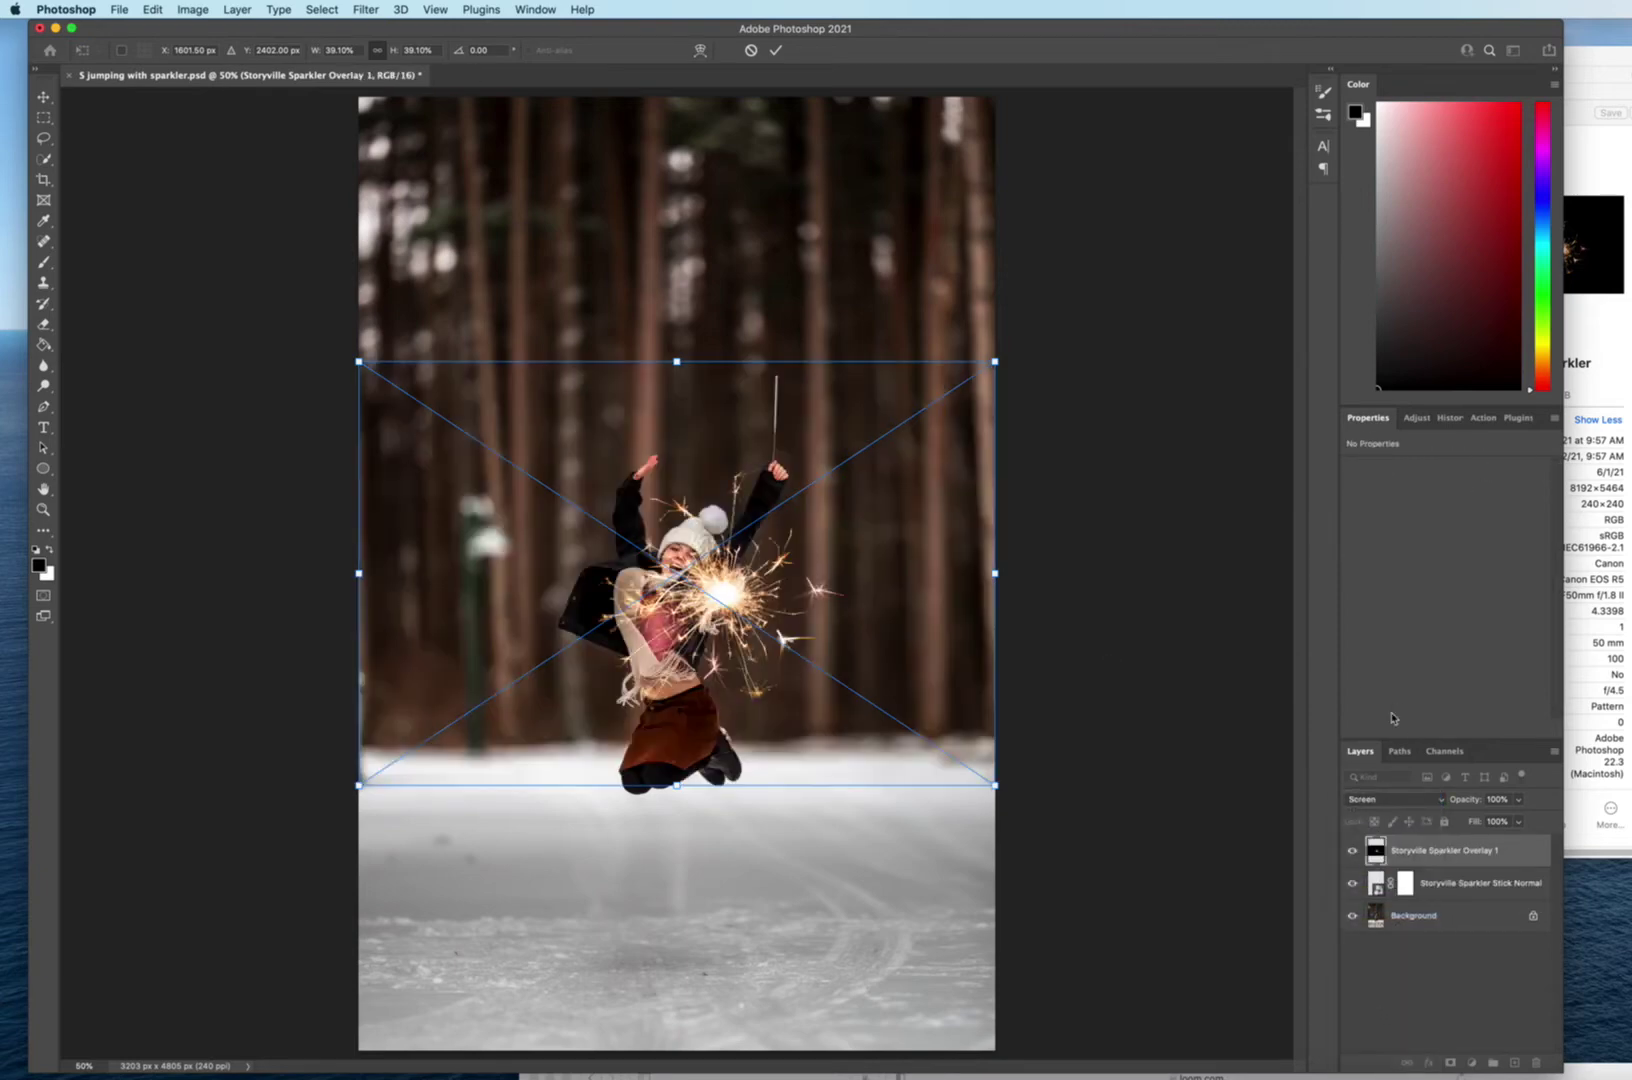
left_click_drag(890, 605, 955, 373)
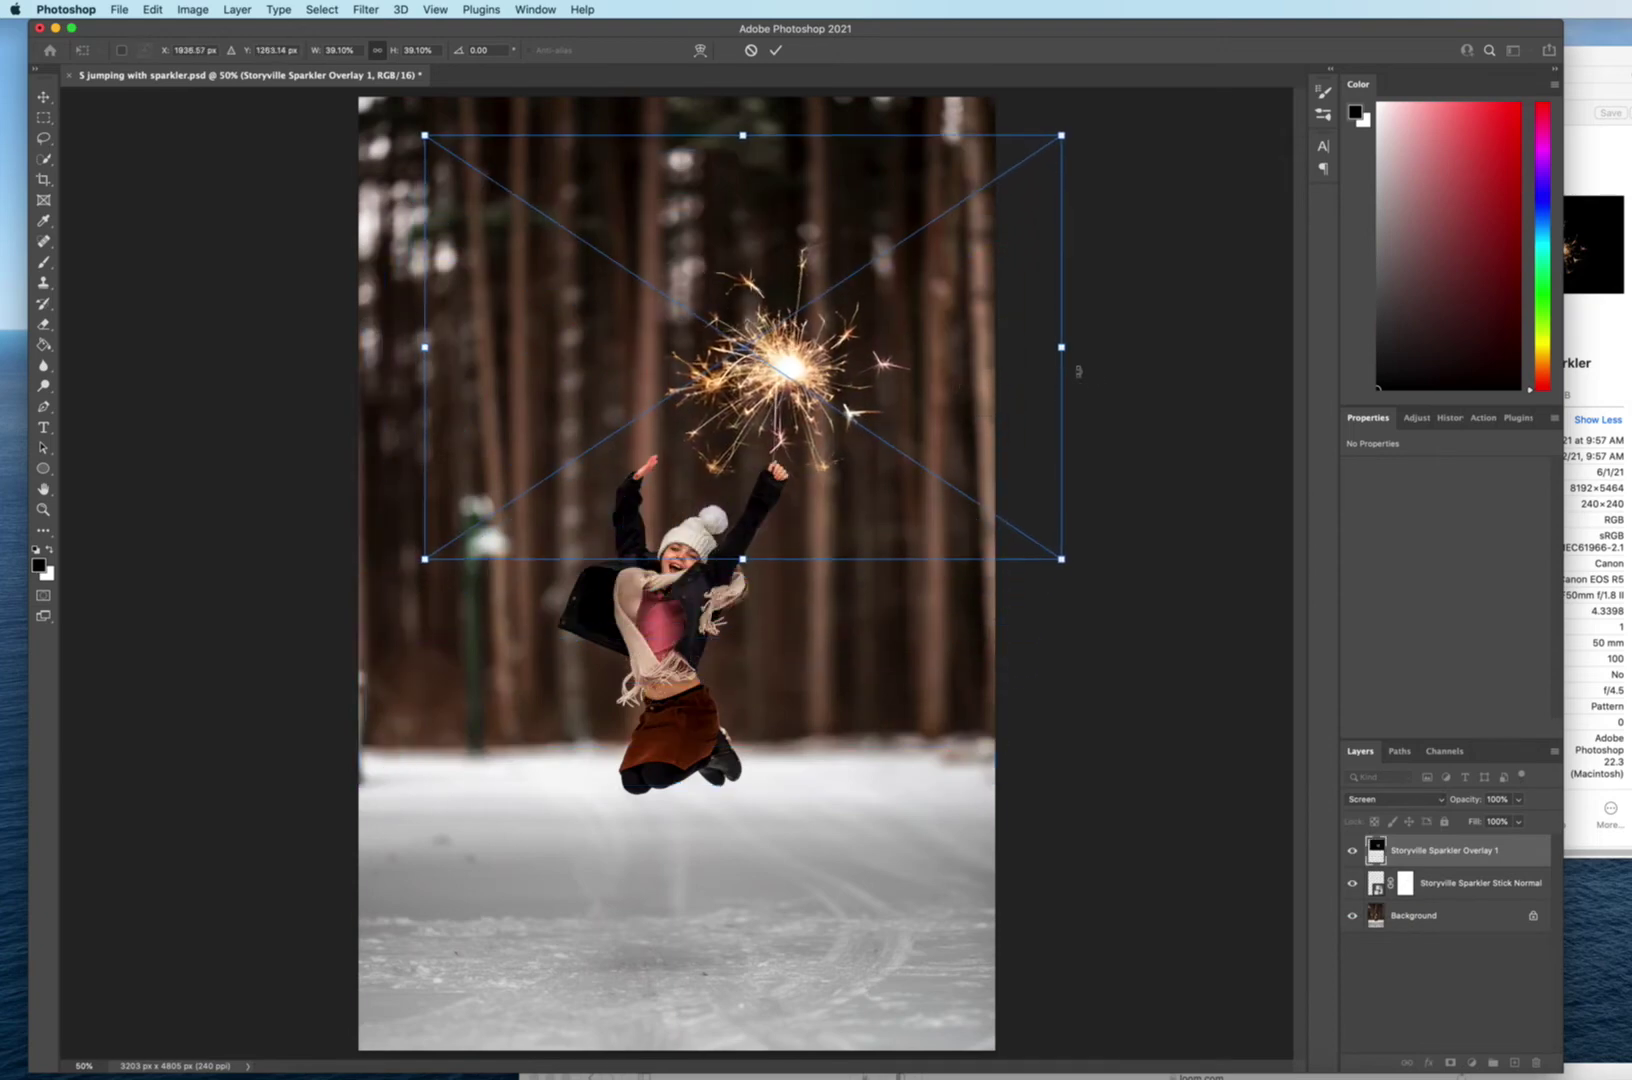
left_click_drag(1062, 361, 900, 272)
left_click_drag(835, 335, 873, 384)
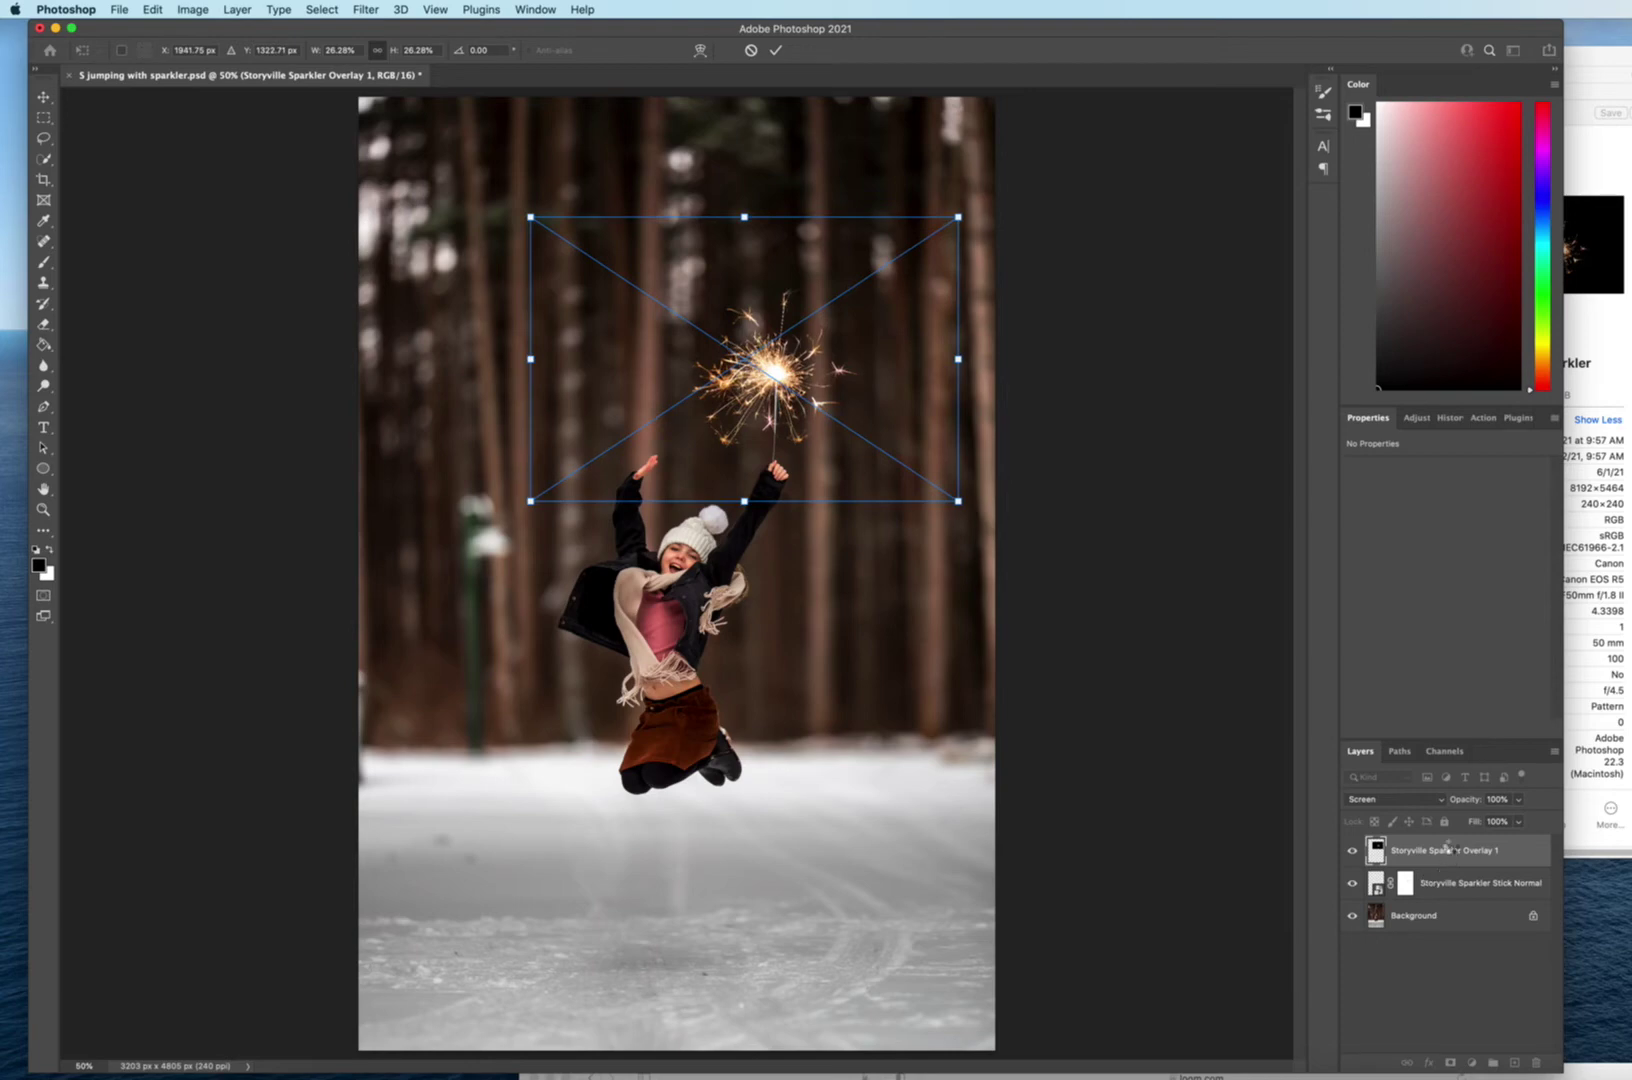
key("Return")
key("b")
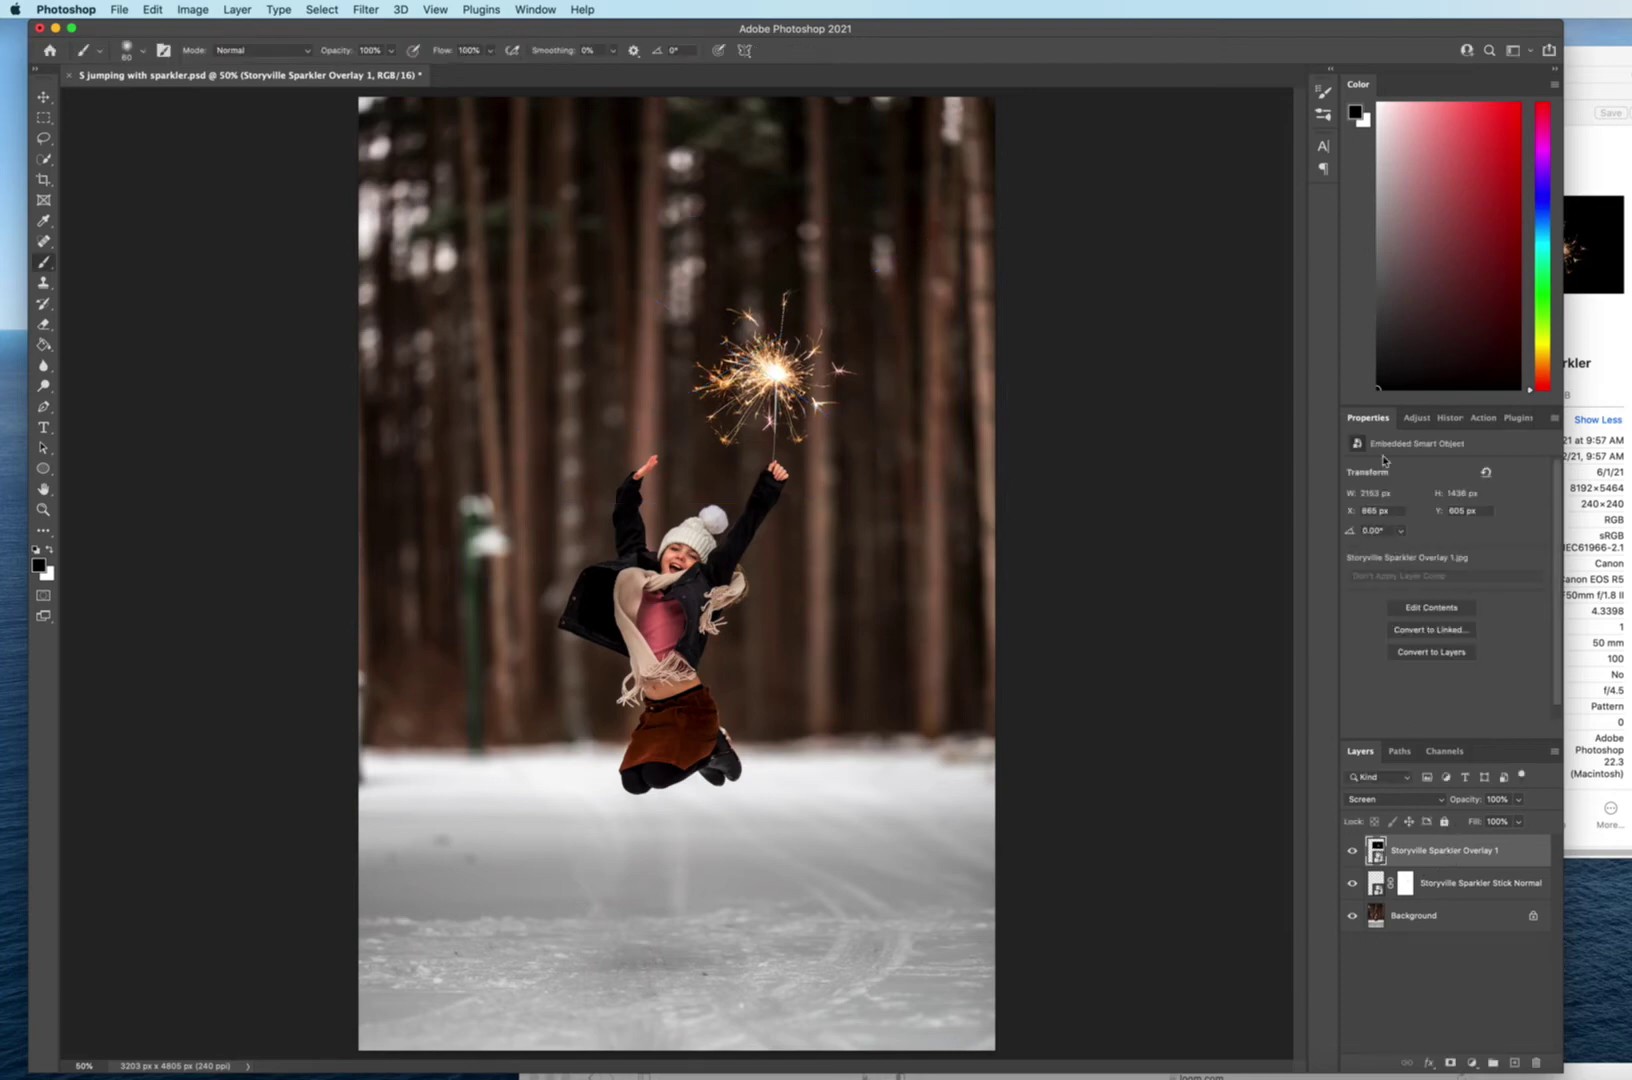
left_click(1417, 419)
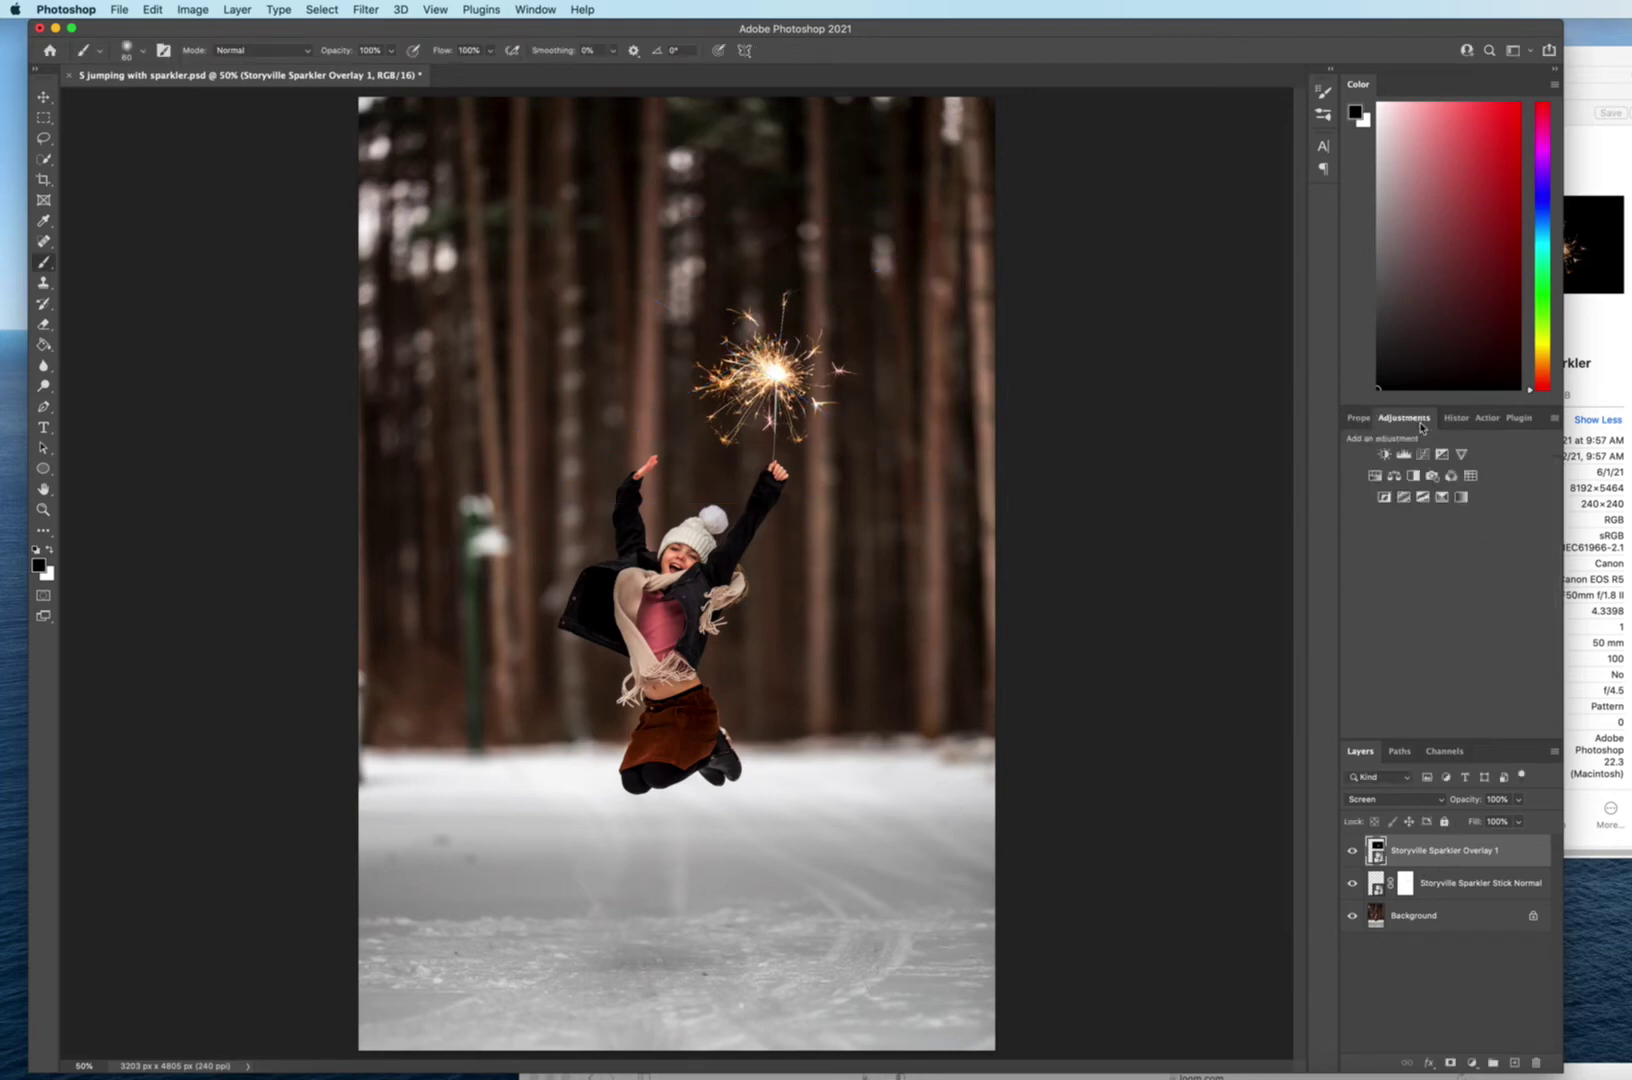
left_click(1374, 476)
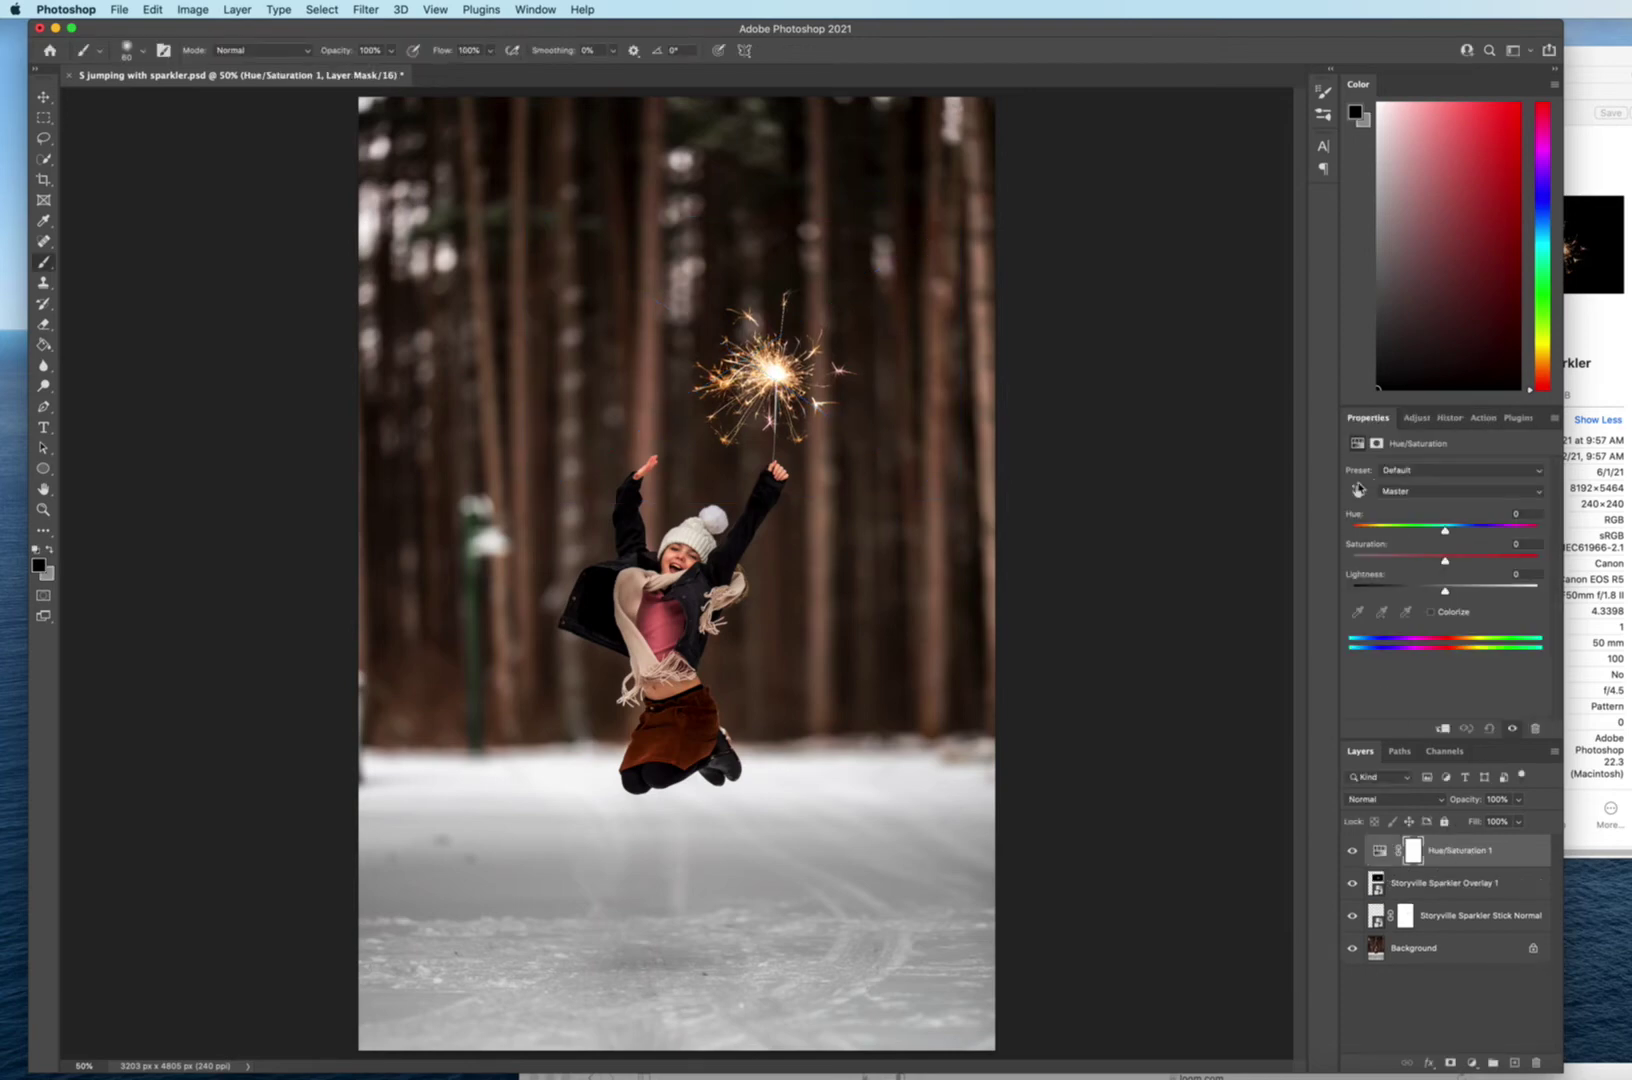
left_click(1443, 729)
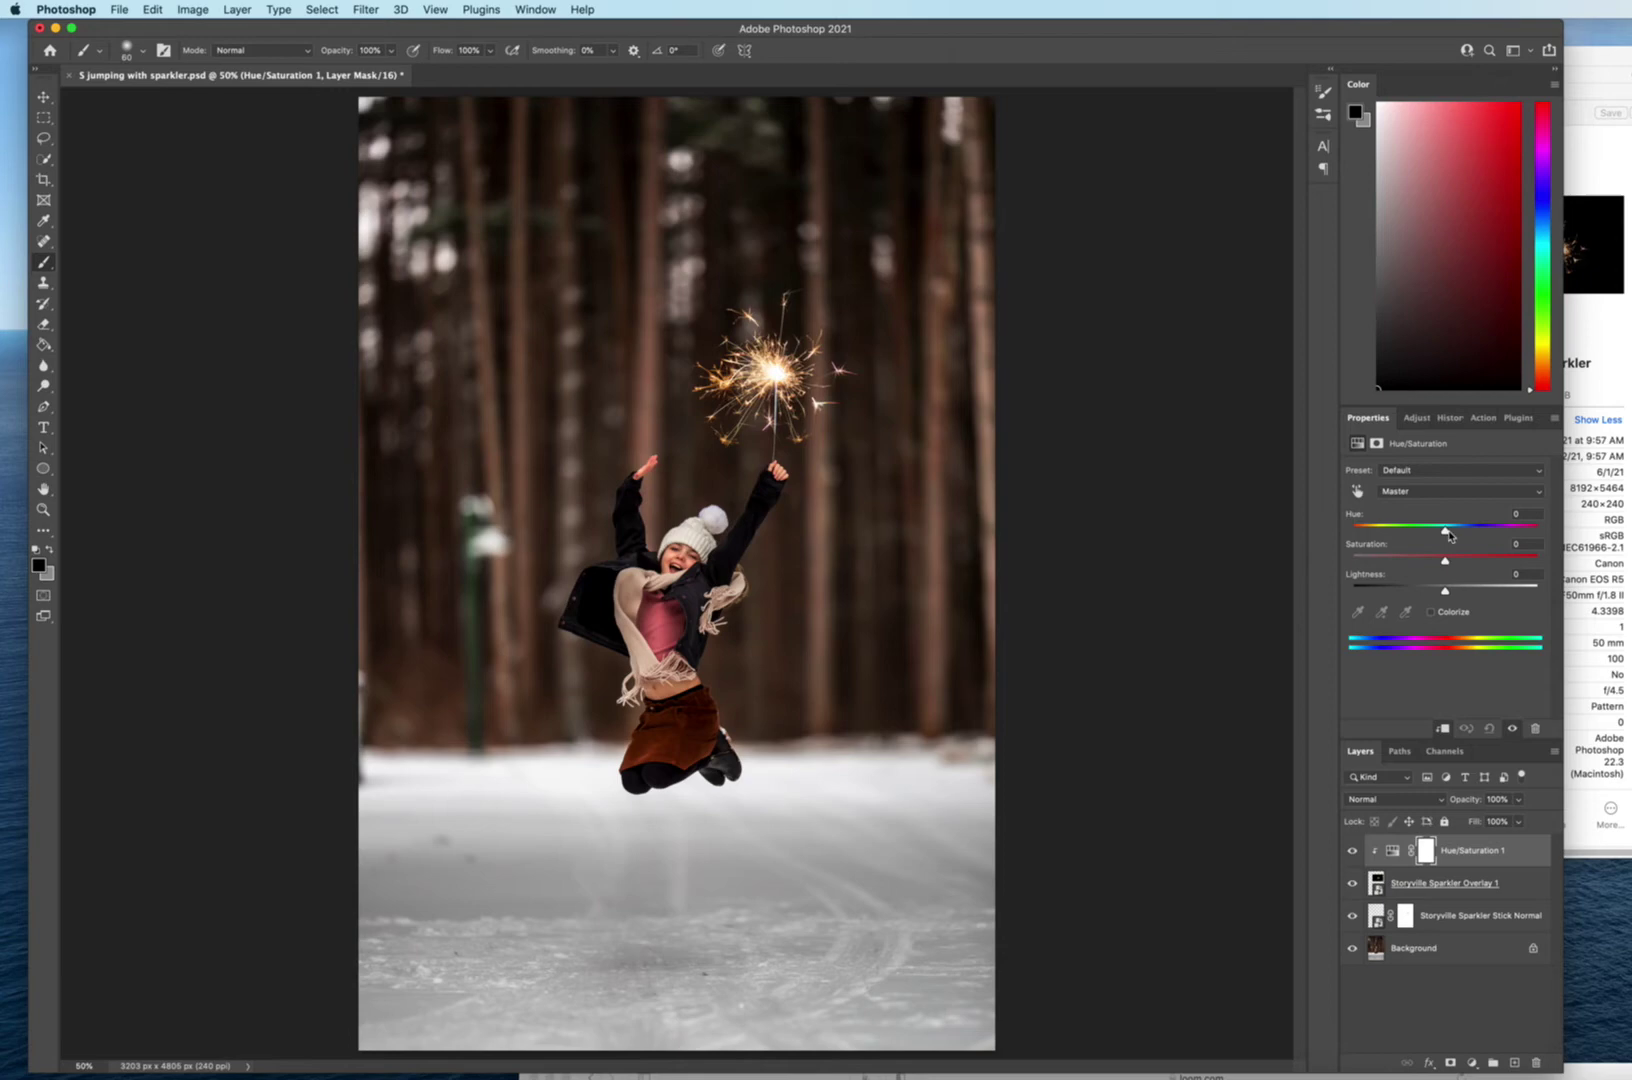
mouse_move(1446, 534)
left_mouse_down()
mouse_move(1363, 538)
mouse_move(1518, 538)
mouse_move(1462, 538)
left_mouse_up()
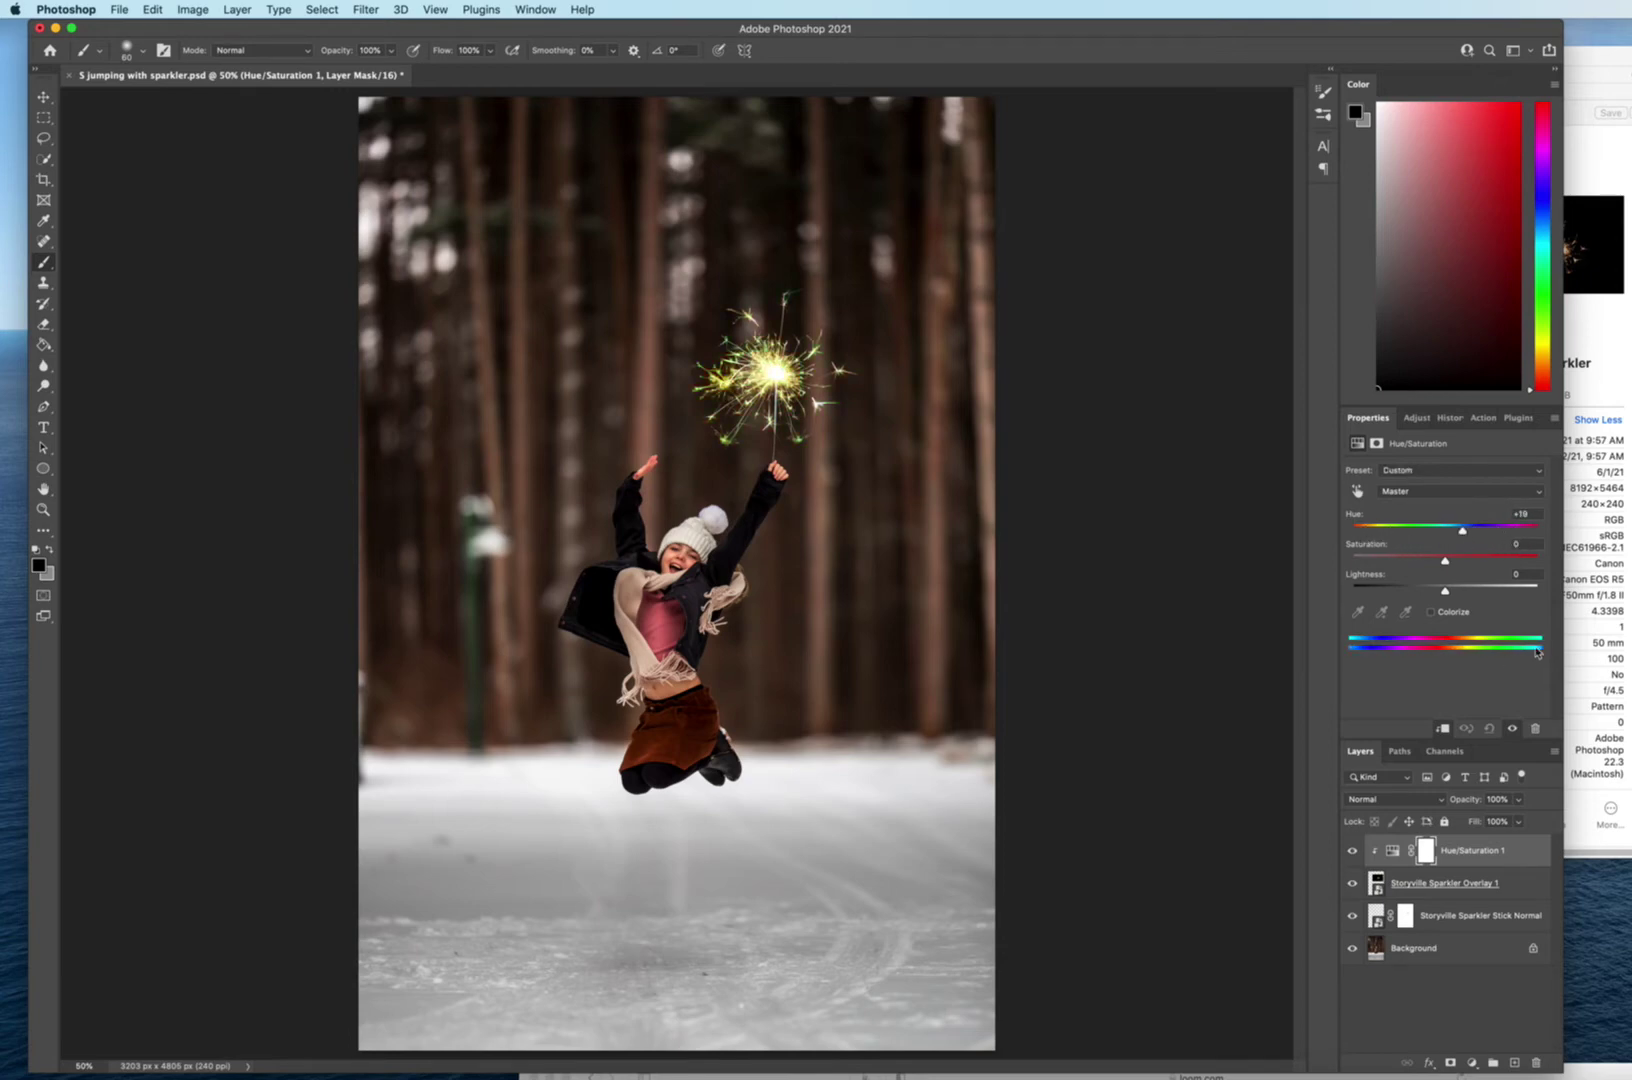
left_click(1535, 729)
left_click(1127, 351)
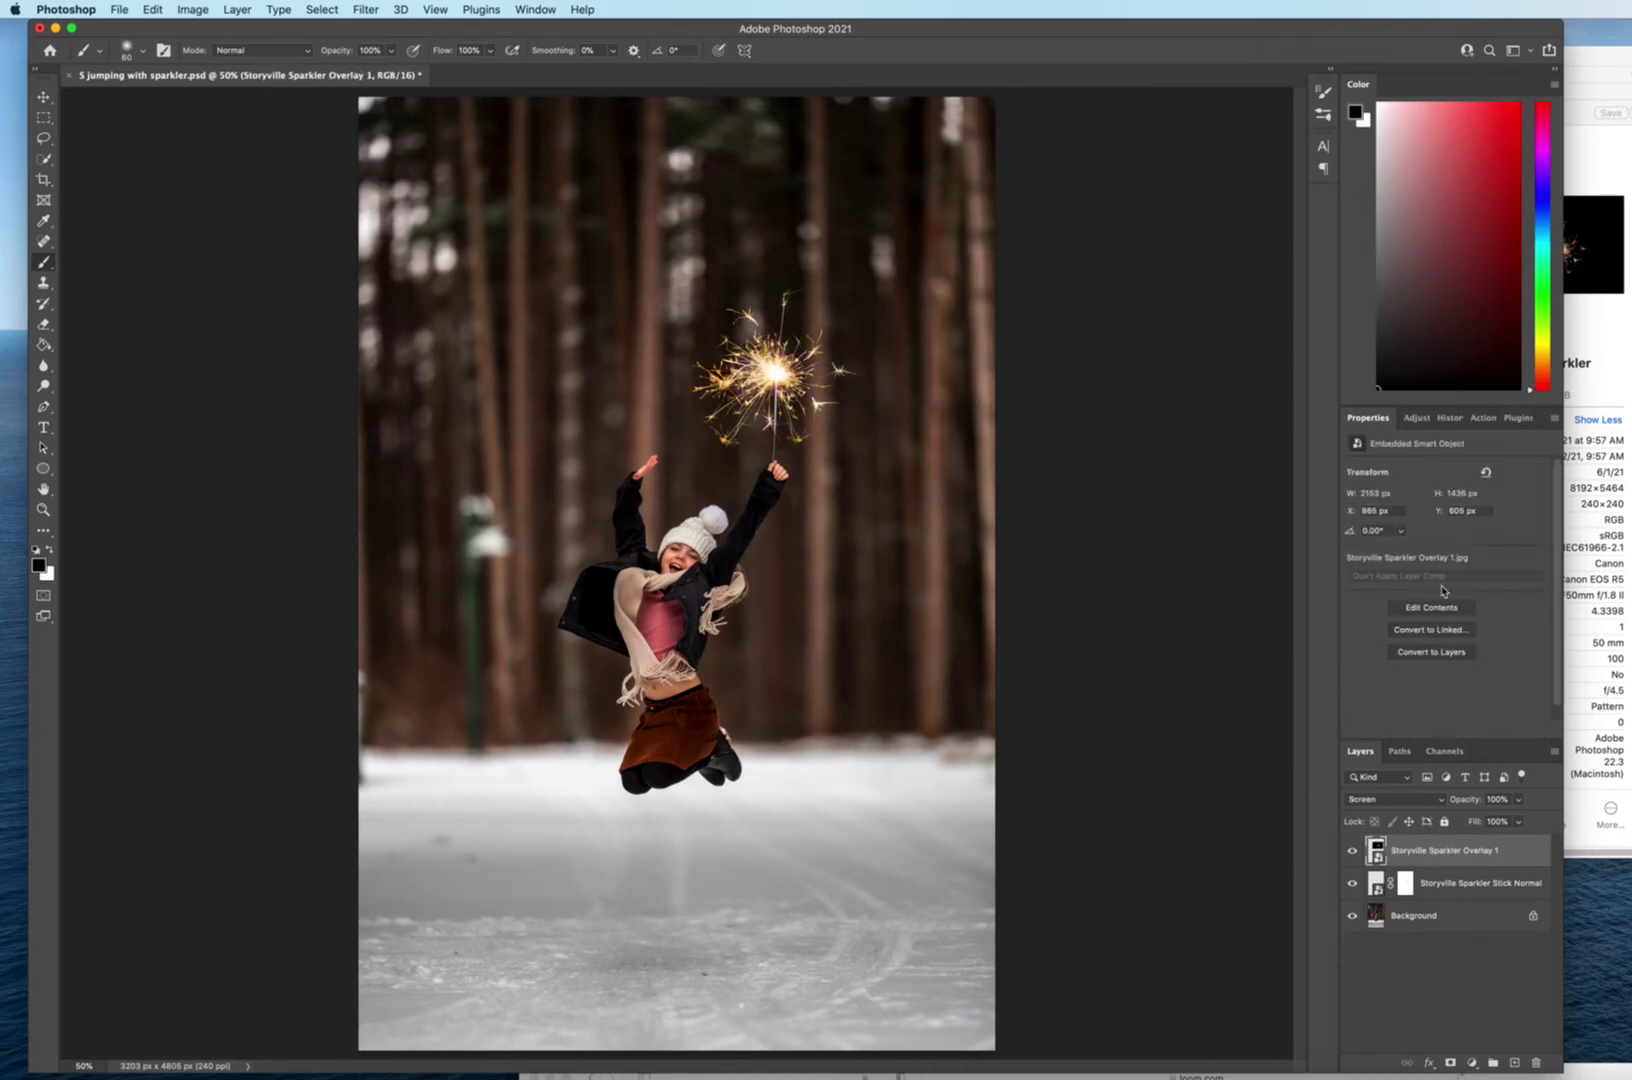
Delete the Sparkler Overlay 1 layer and drop Blaster Overlay 1 into the photo.
left_click_drag(1375, 852, 1536, 1064)
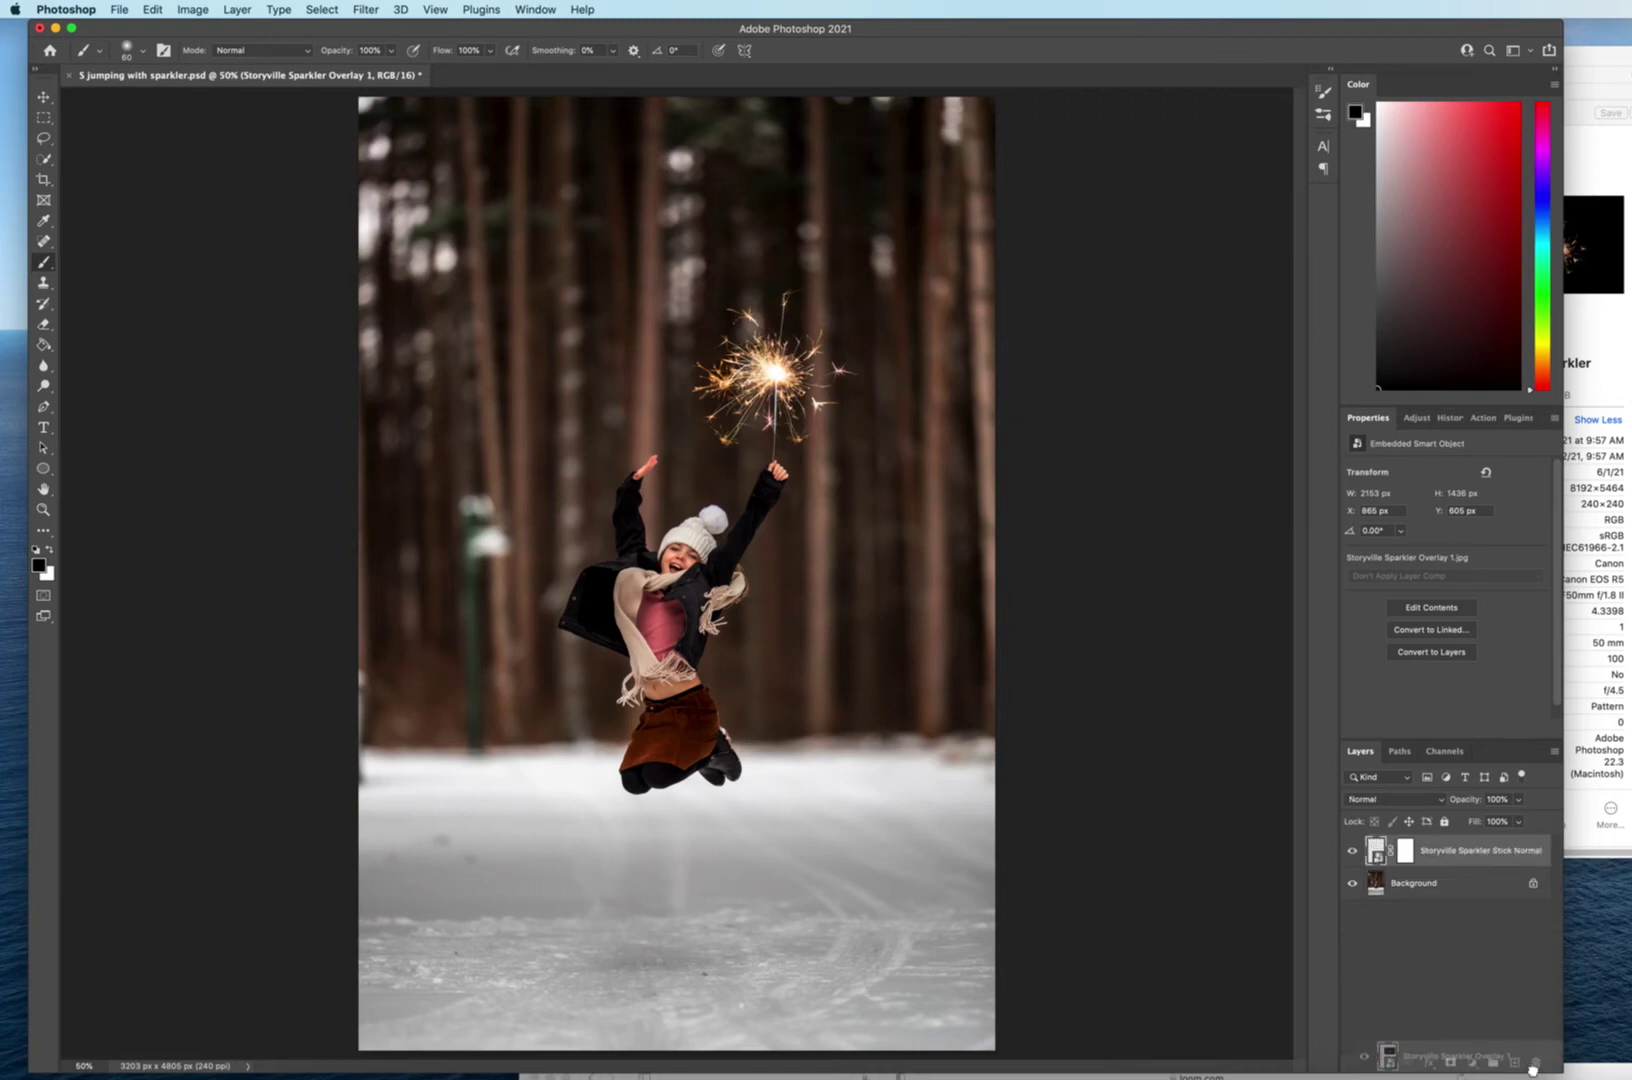
left_click(1594, 62)
left_click(1245, 167)
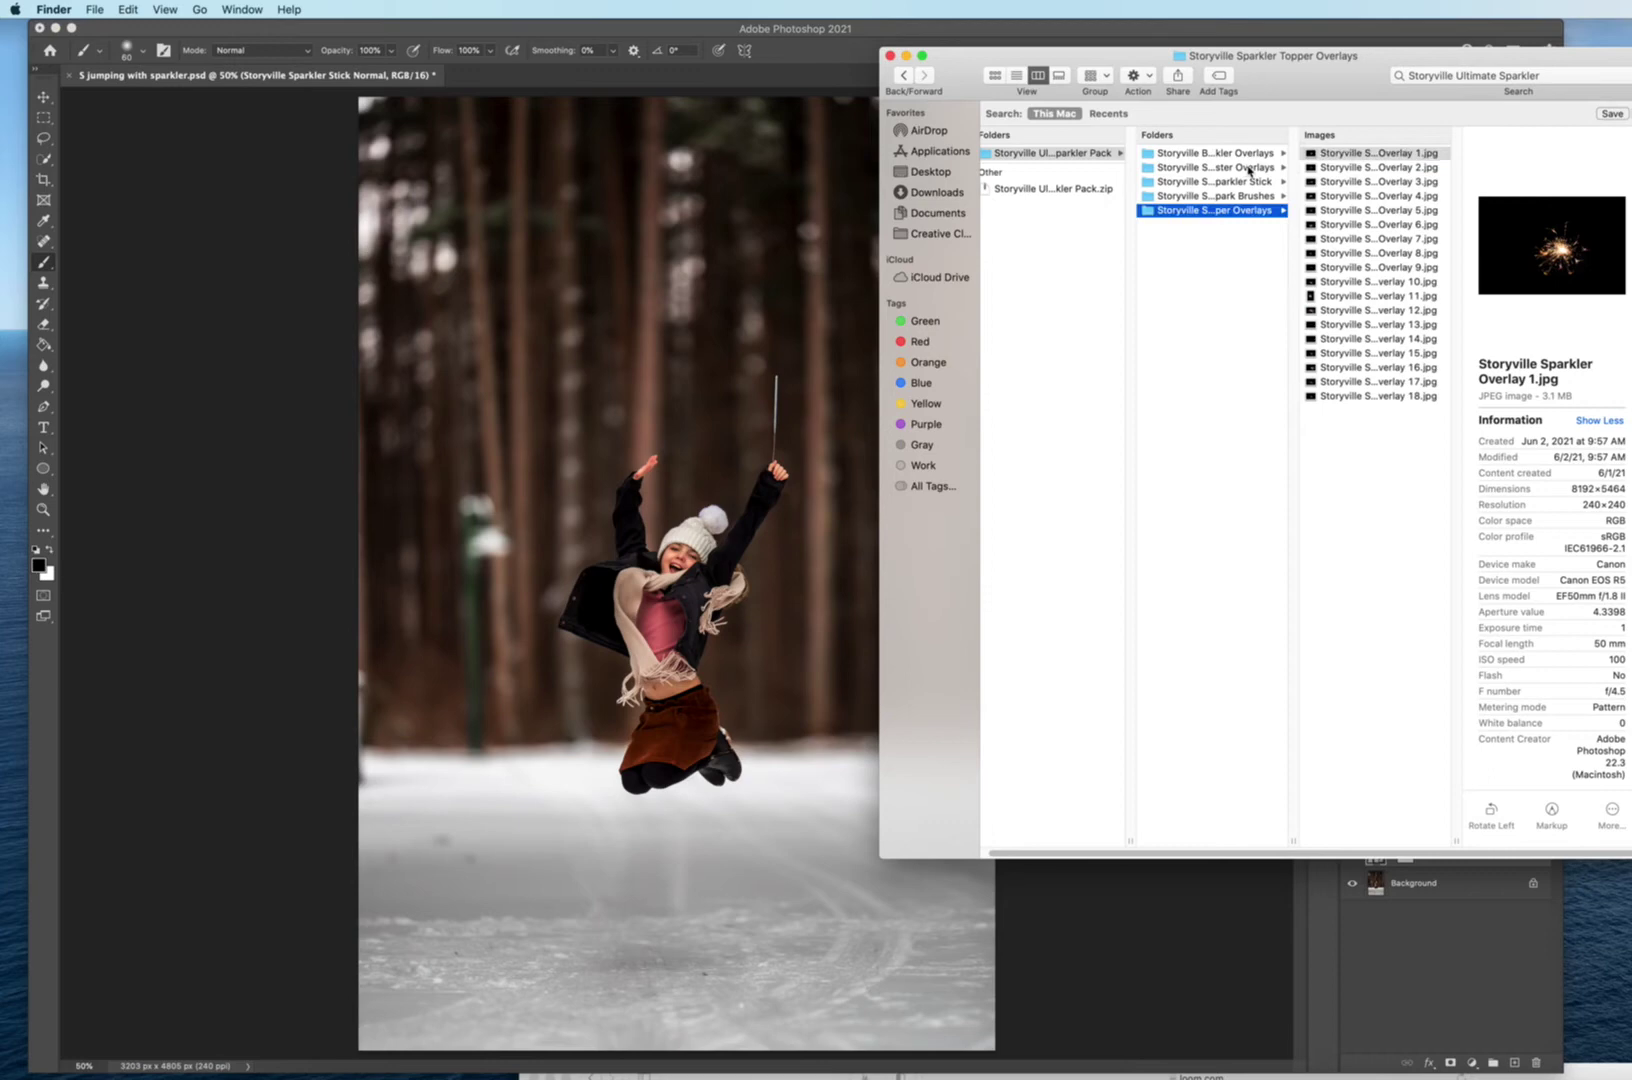
left_click_drag(1400, 155, 700, 310)
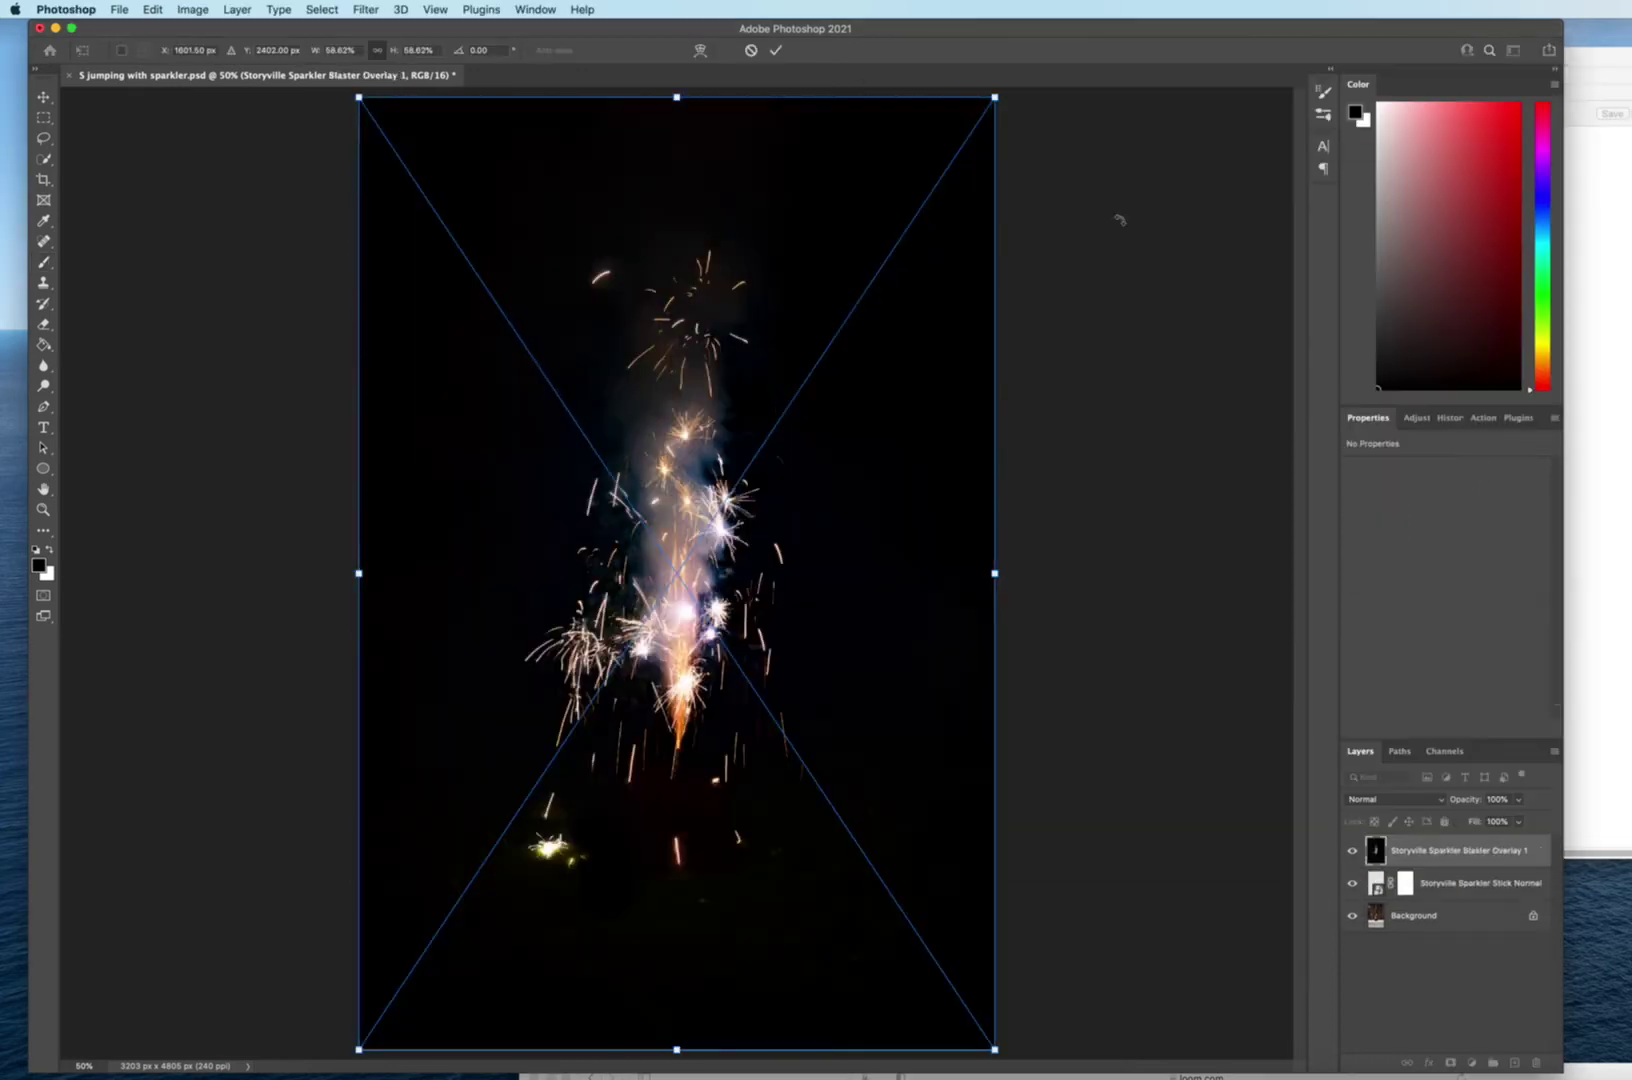
Set the blaster overlay to Screen, shrink it and tilt it onto the raised hand's stick.
left_click(1390, 800)
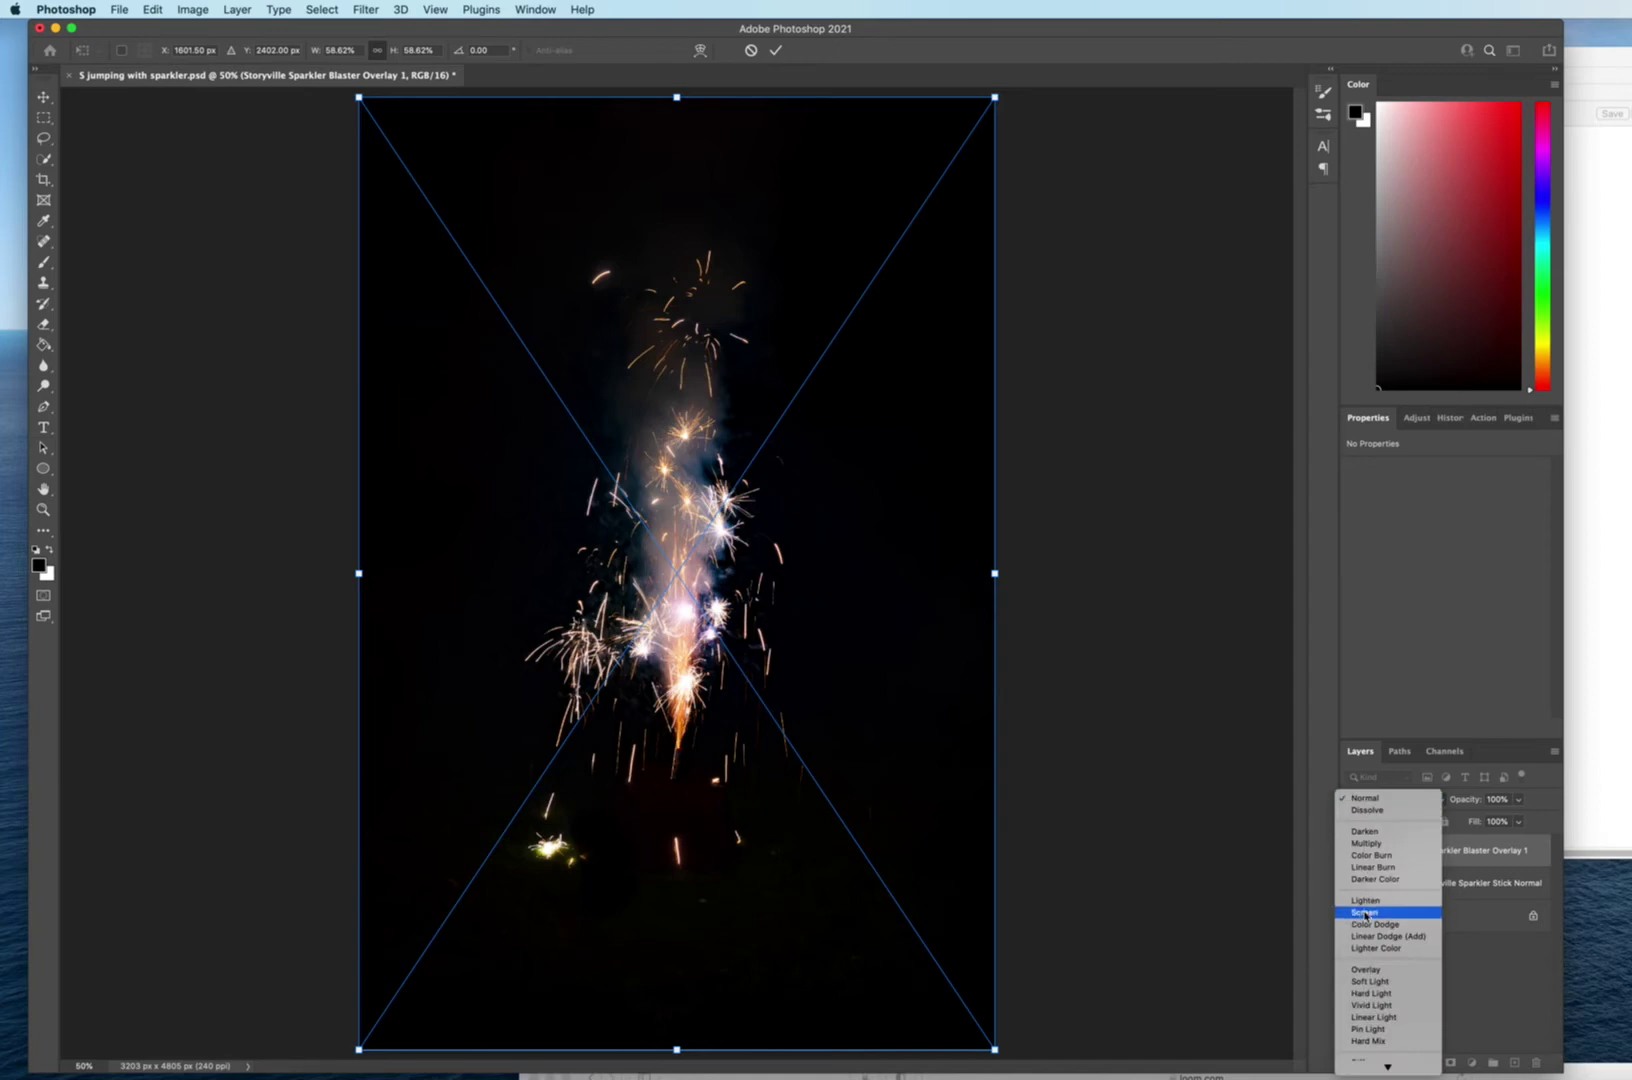
key("Escape")
left_click_drag(994, 97, 400, 637)
left_click_drag(452, 823, 768, 257)
left_click_drag(897, 254, 910, 268)
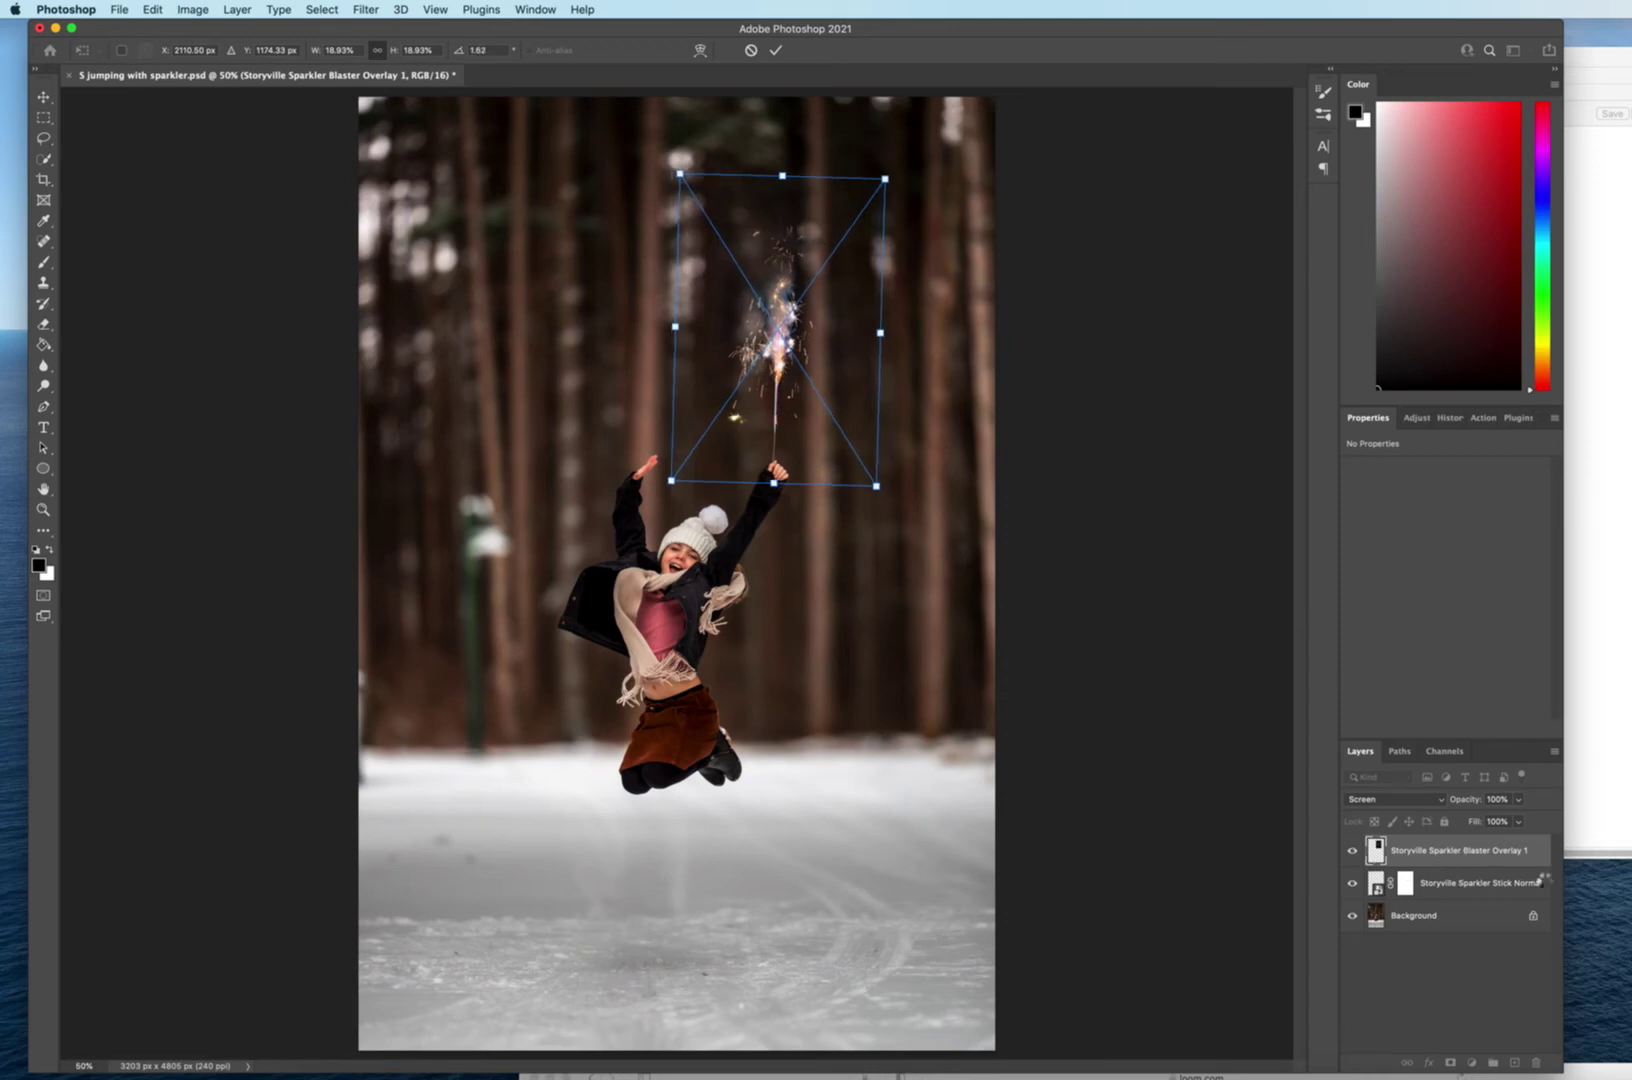
key("Return")
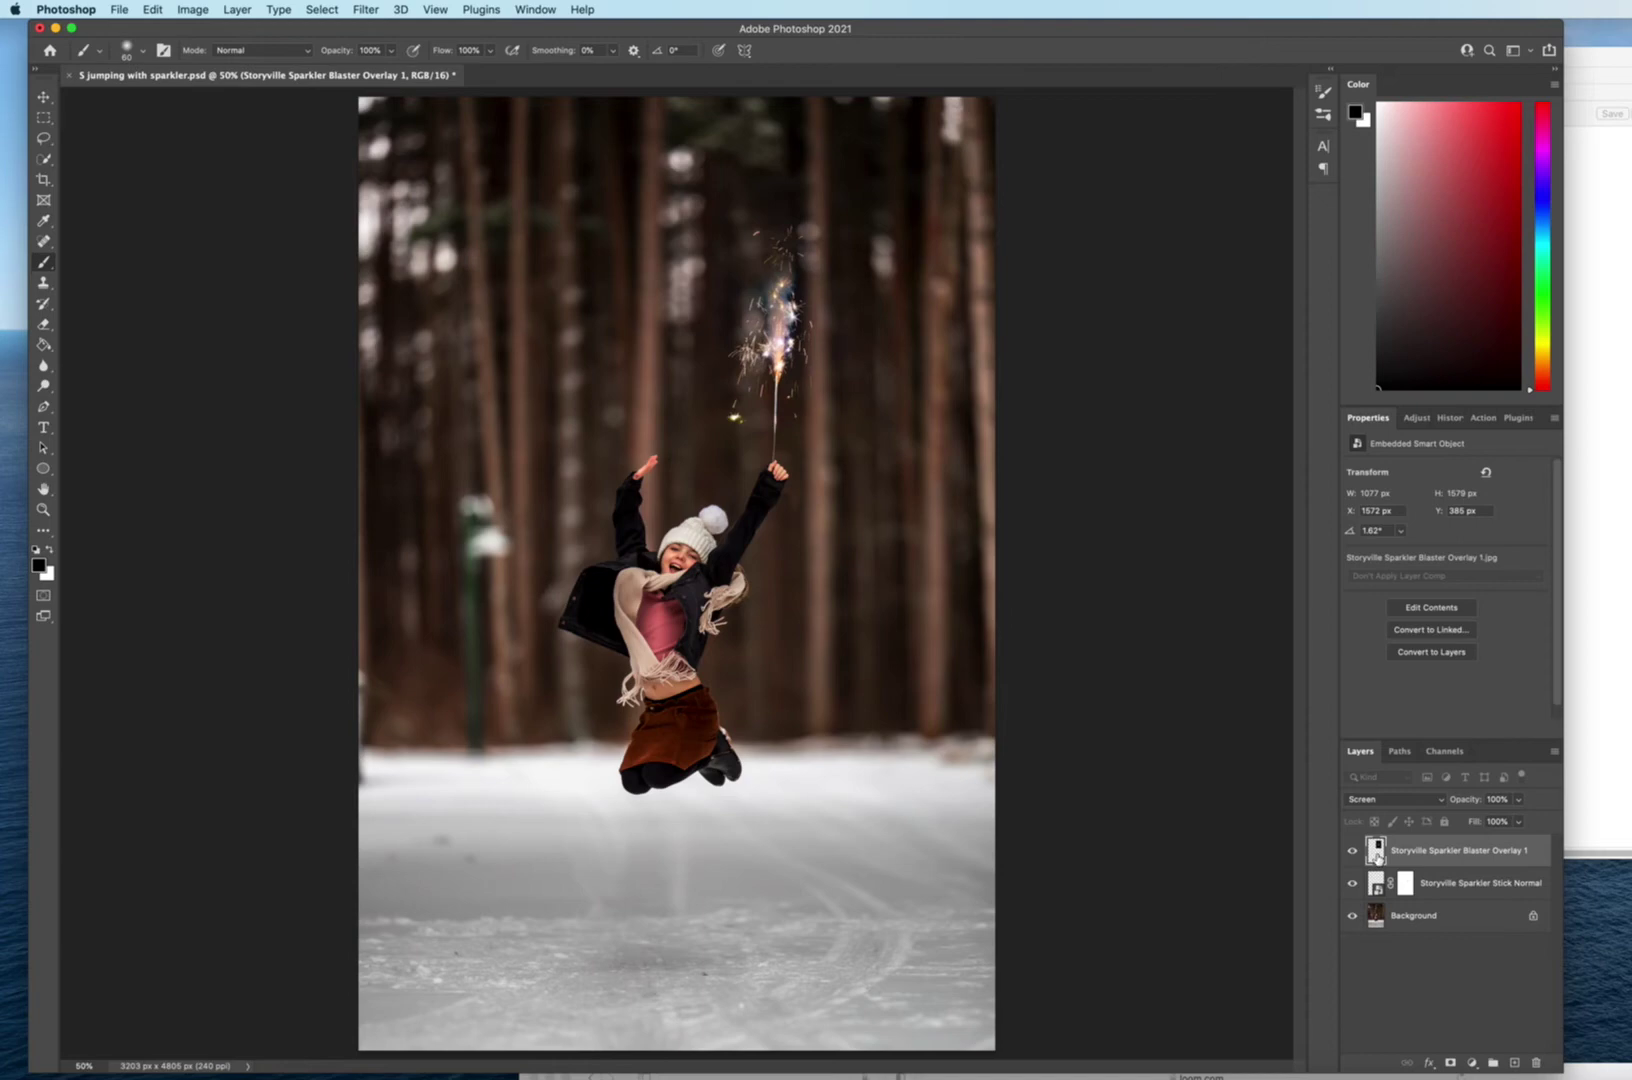
Toggle the blaster overlay to compare, then delete its layer.
left_click(1354, 852)
left_click(1354, 852)
left_click_drag(1376, 852, 1536, 1062)
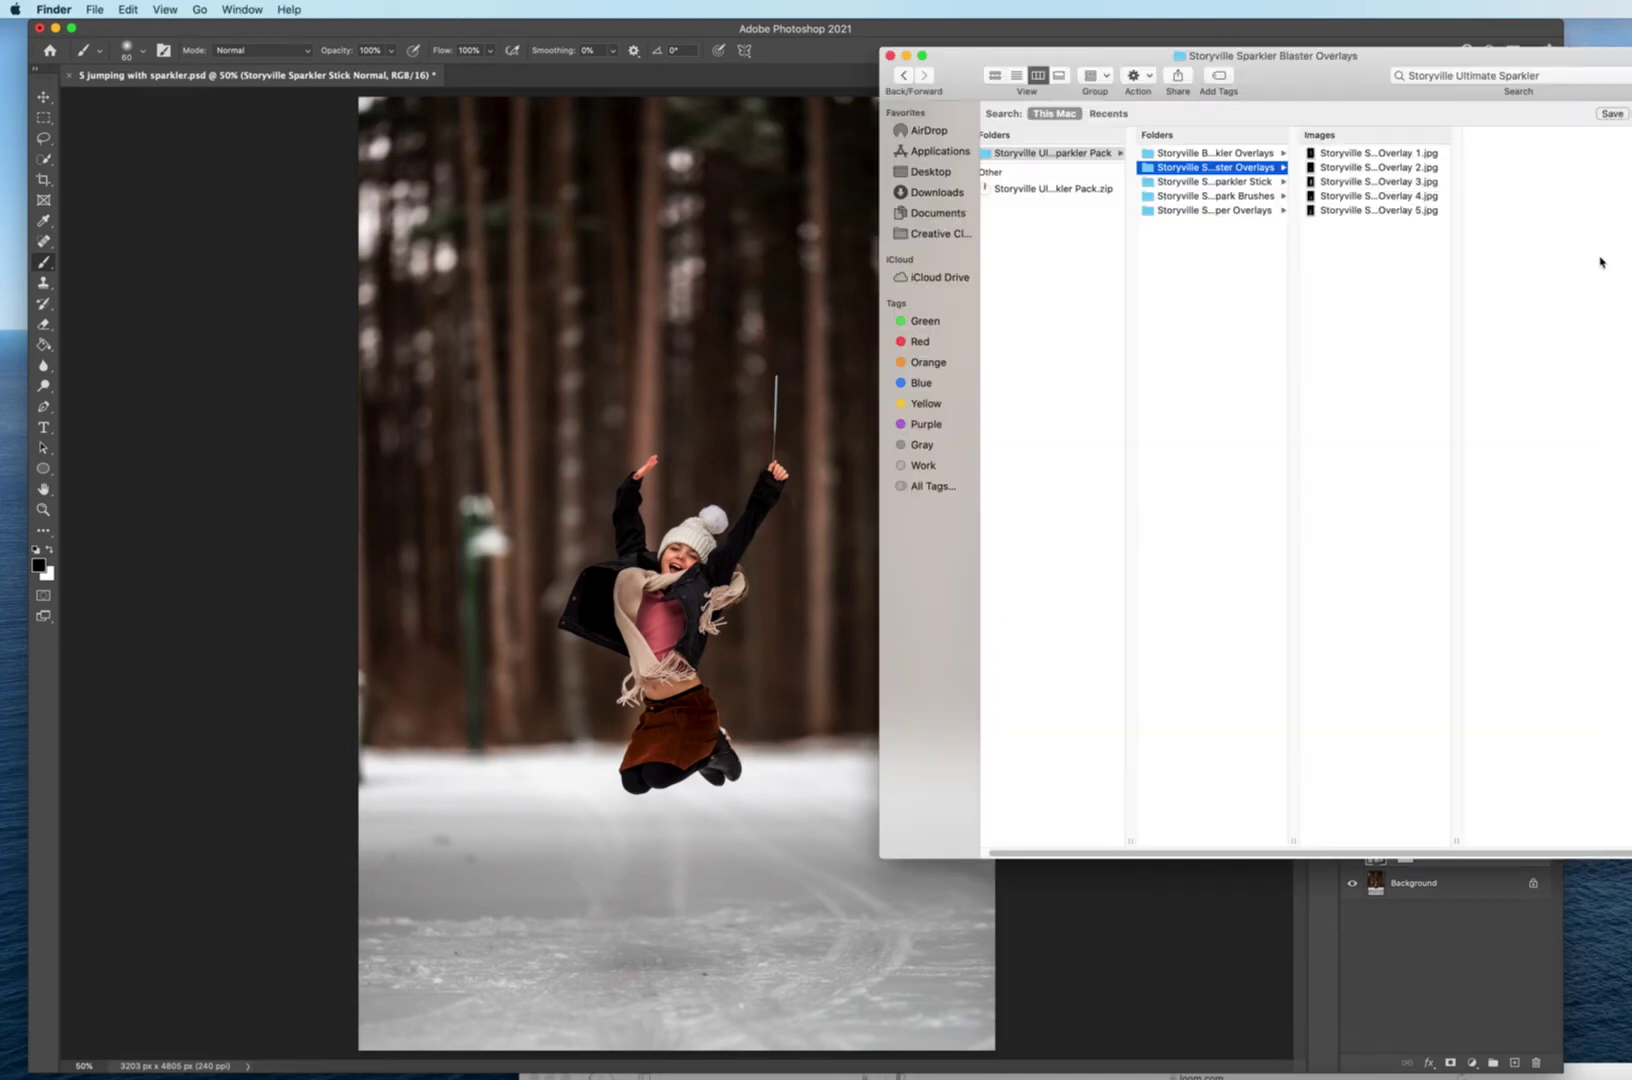
Open the Connectors & Sparkler Stick folder and preview Connector Overlays 1, 2 and 7.
left_click(1252, 184)
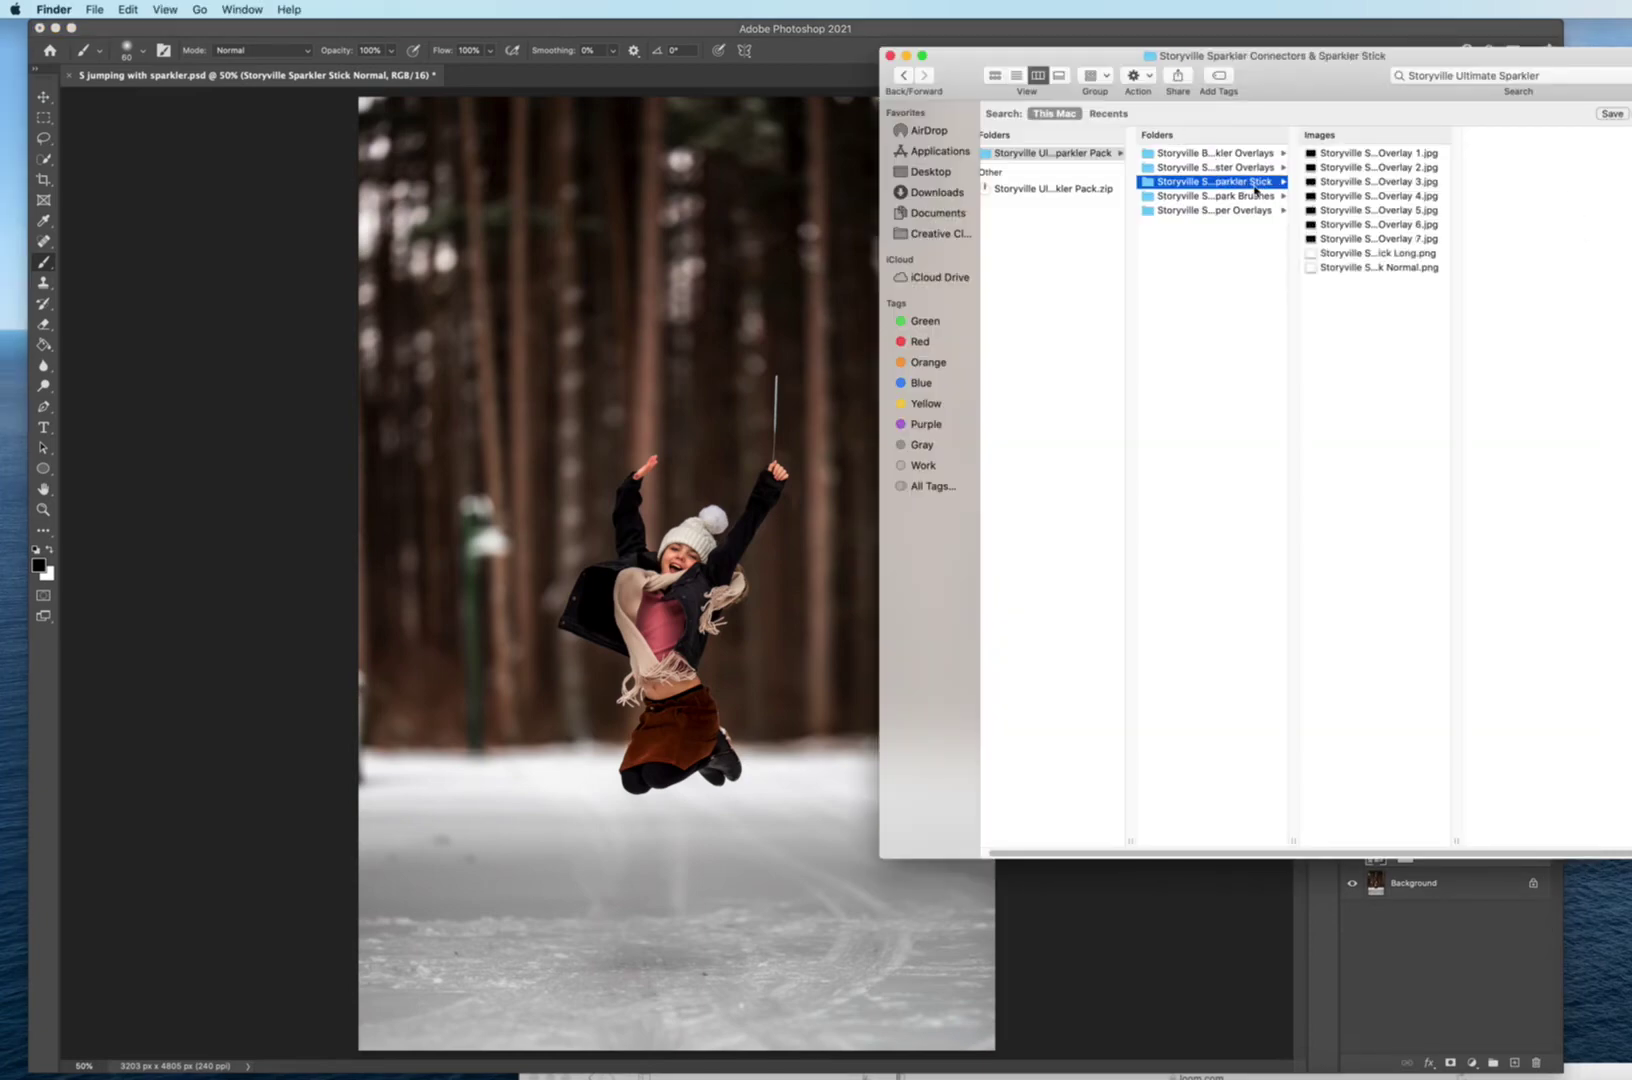
left_click(1384, 155)
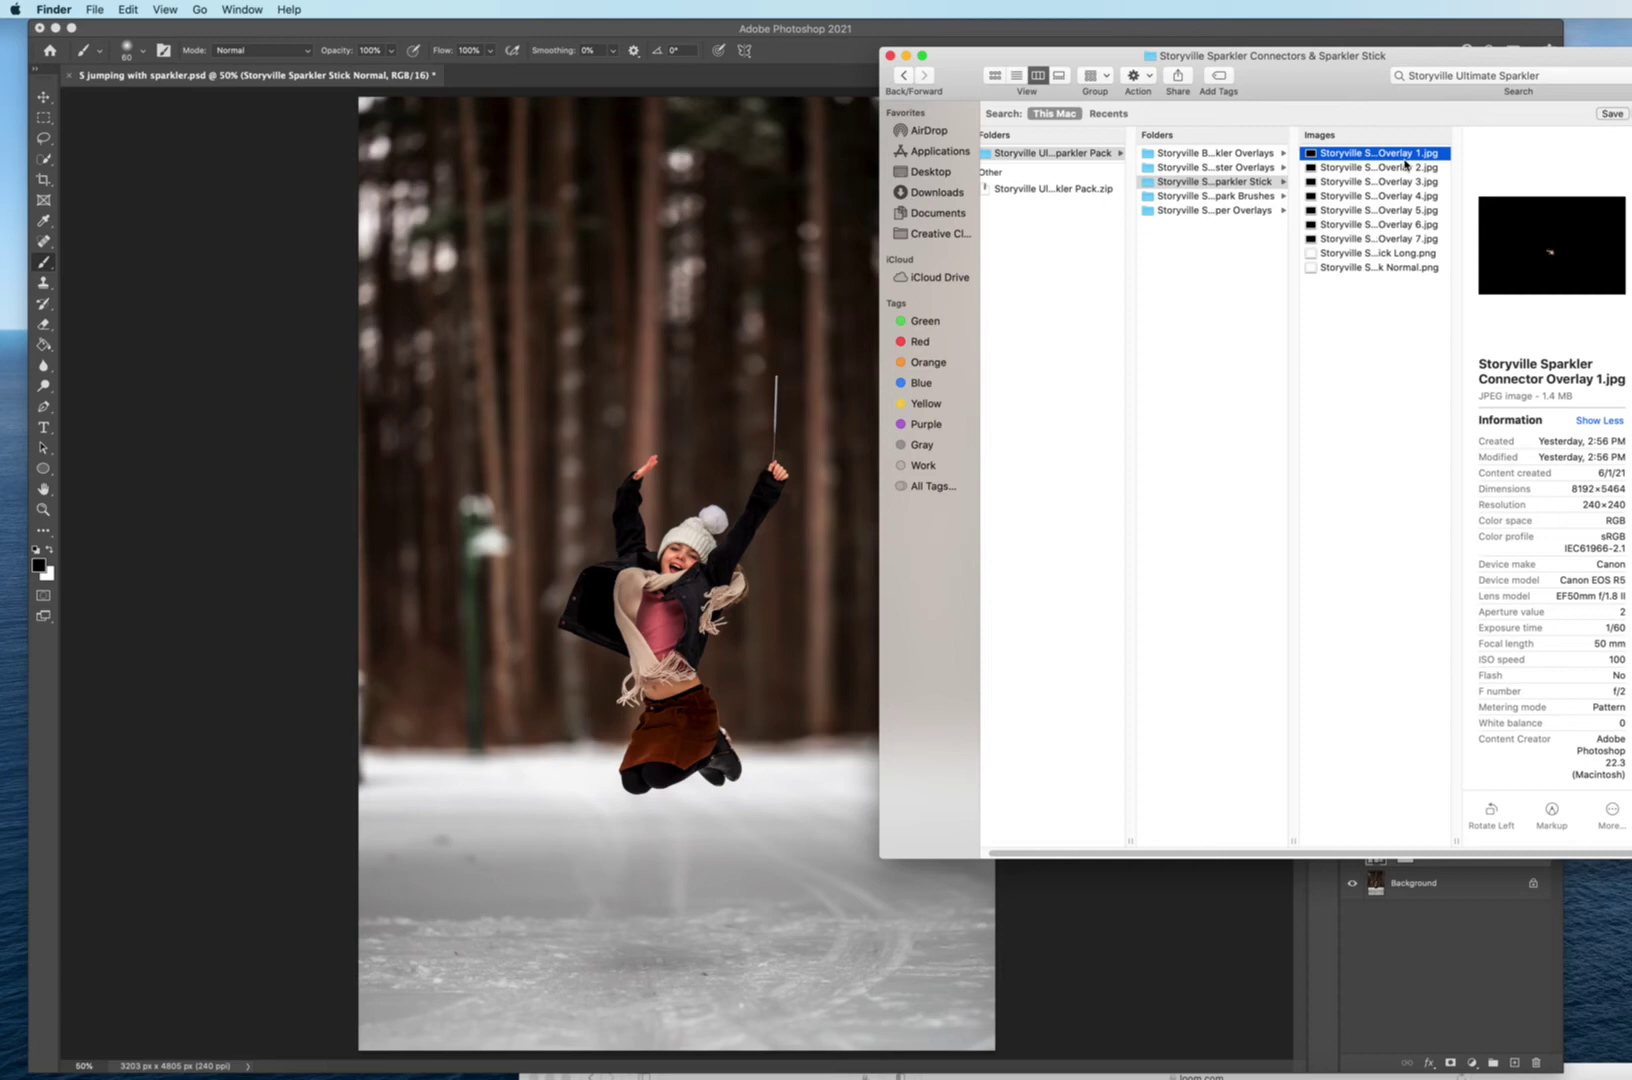
left_click(1411, 169)
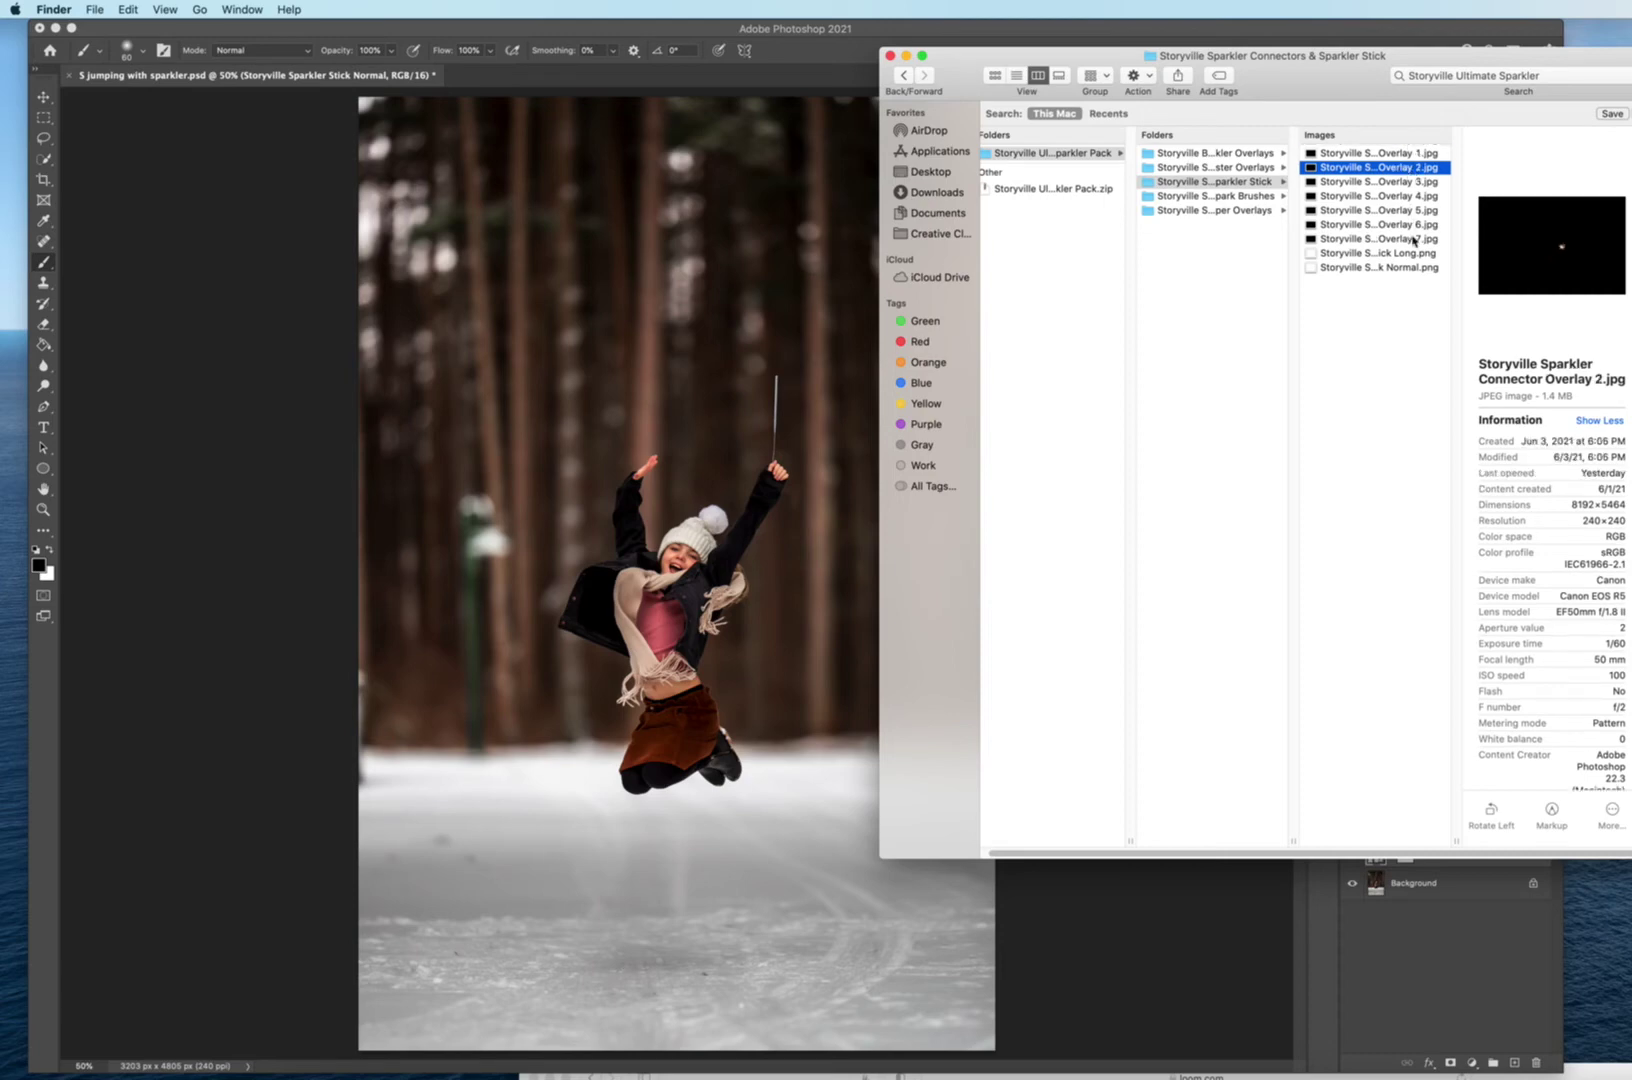
left_click(1413, 240)
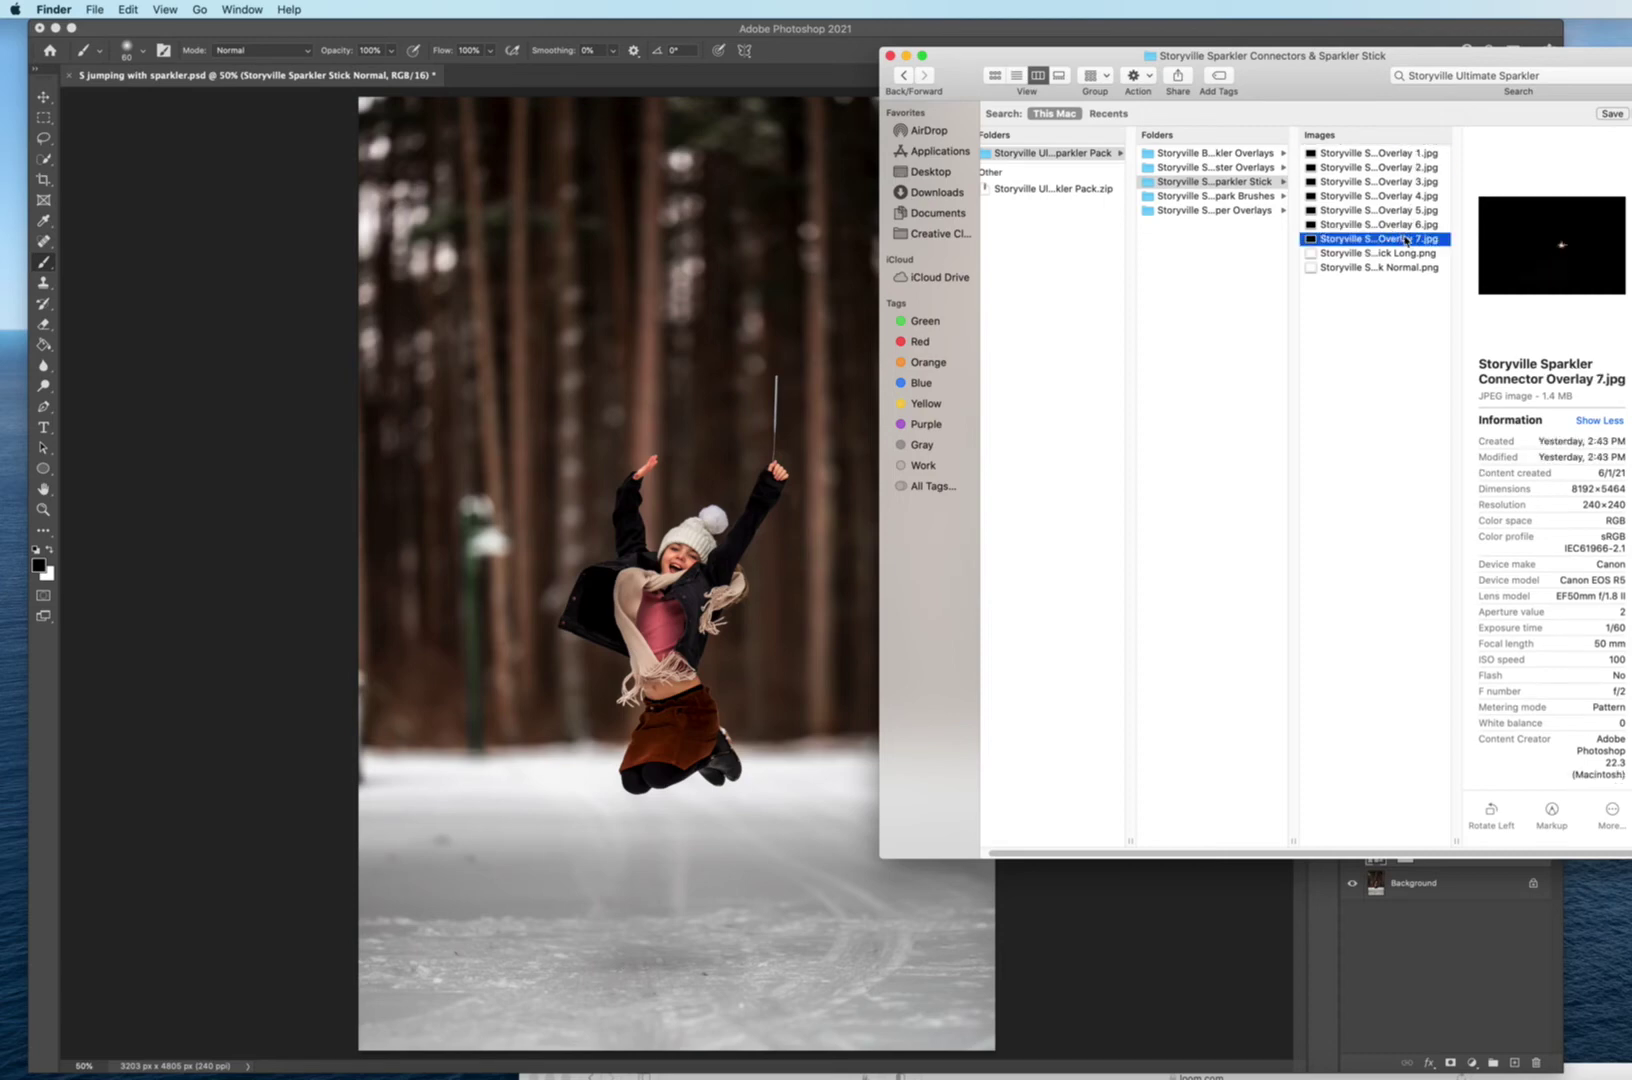
Place Connector Overlay 7 in Screen mode with its spark on the stick's tip.
left_click_drag(1409, 240, 790, 318)
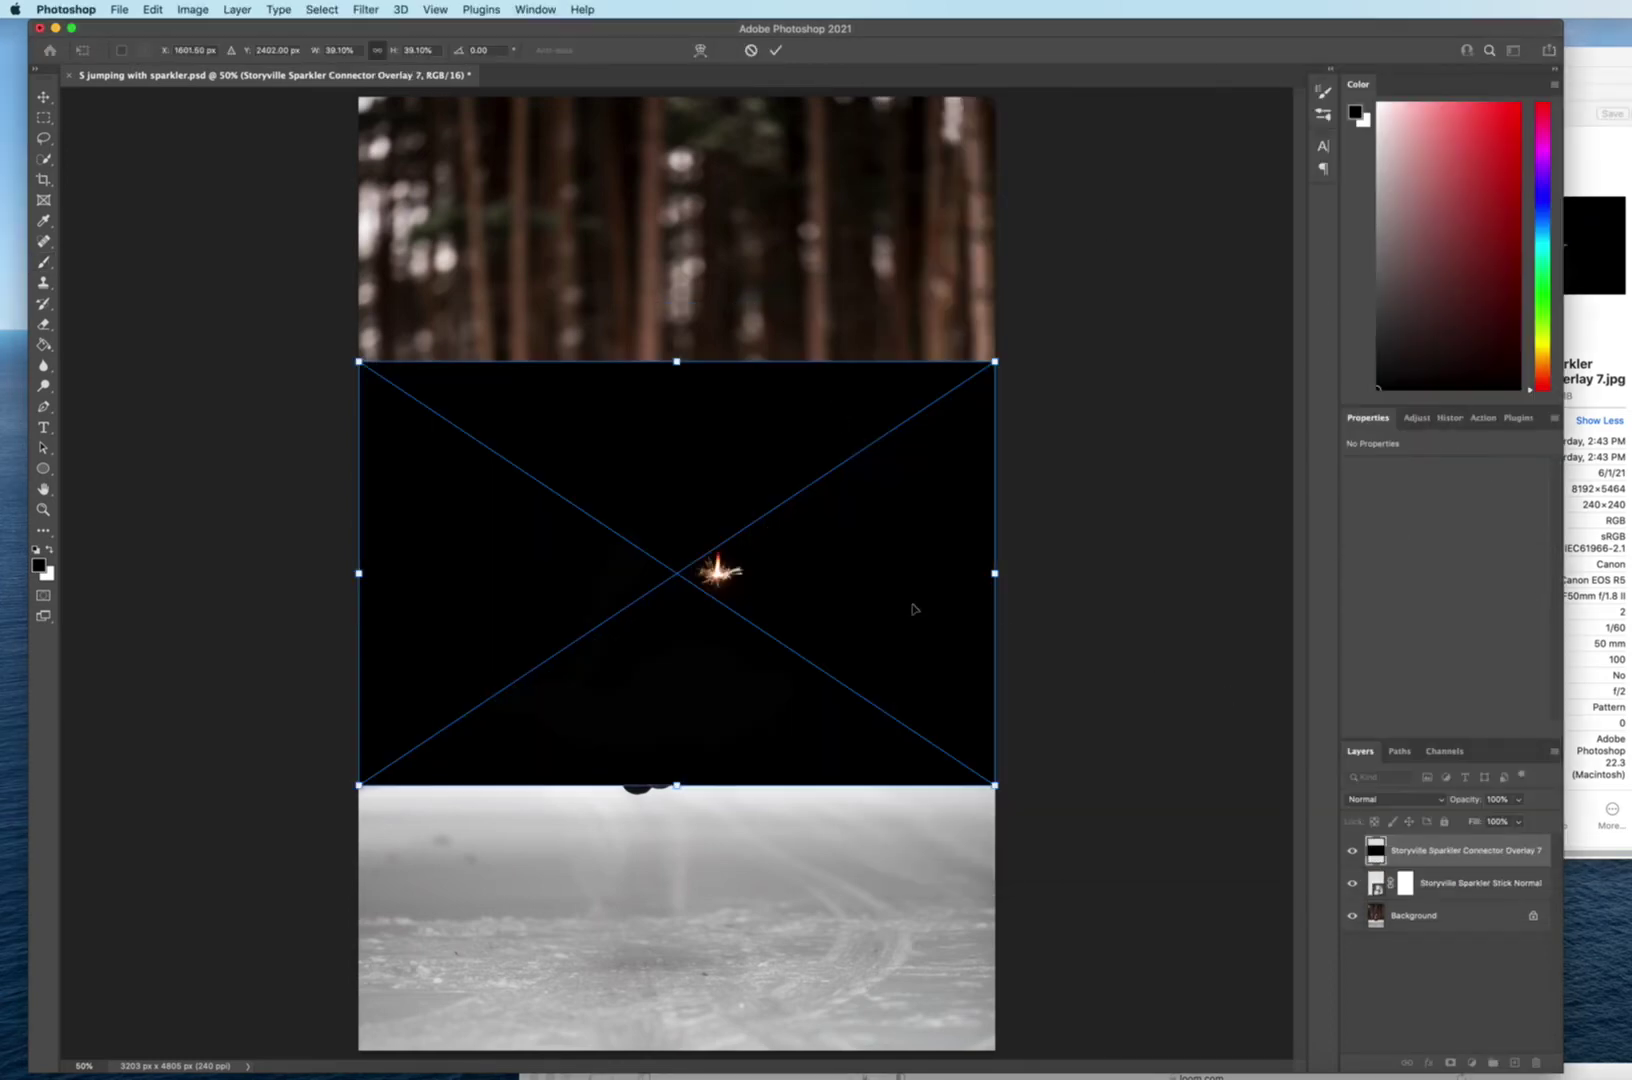
left_click(1387, 801)
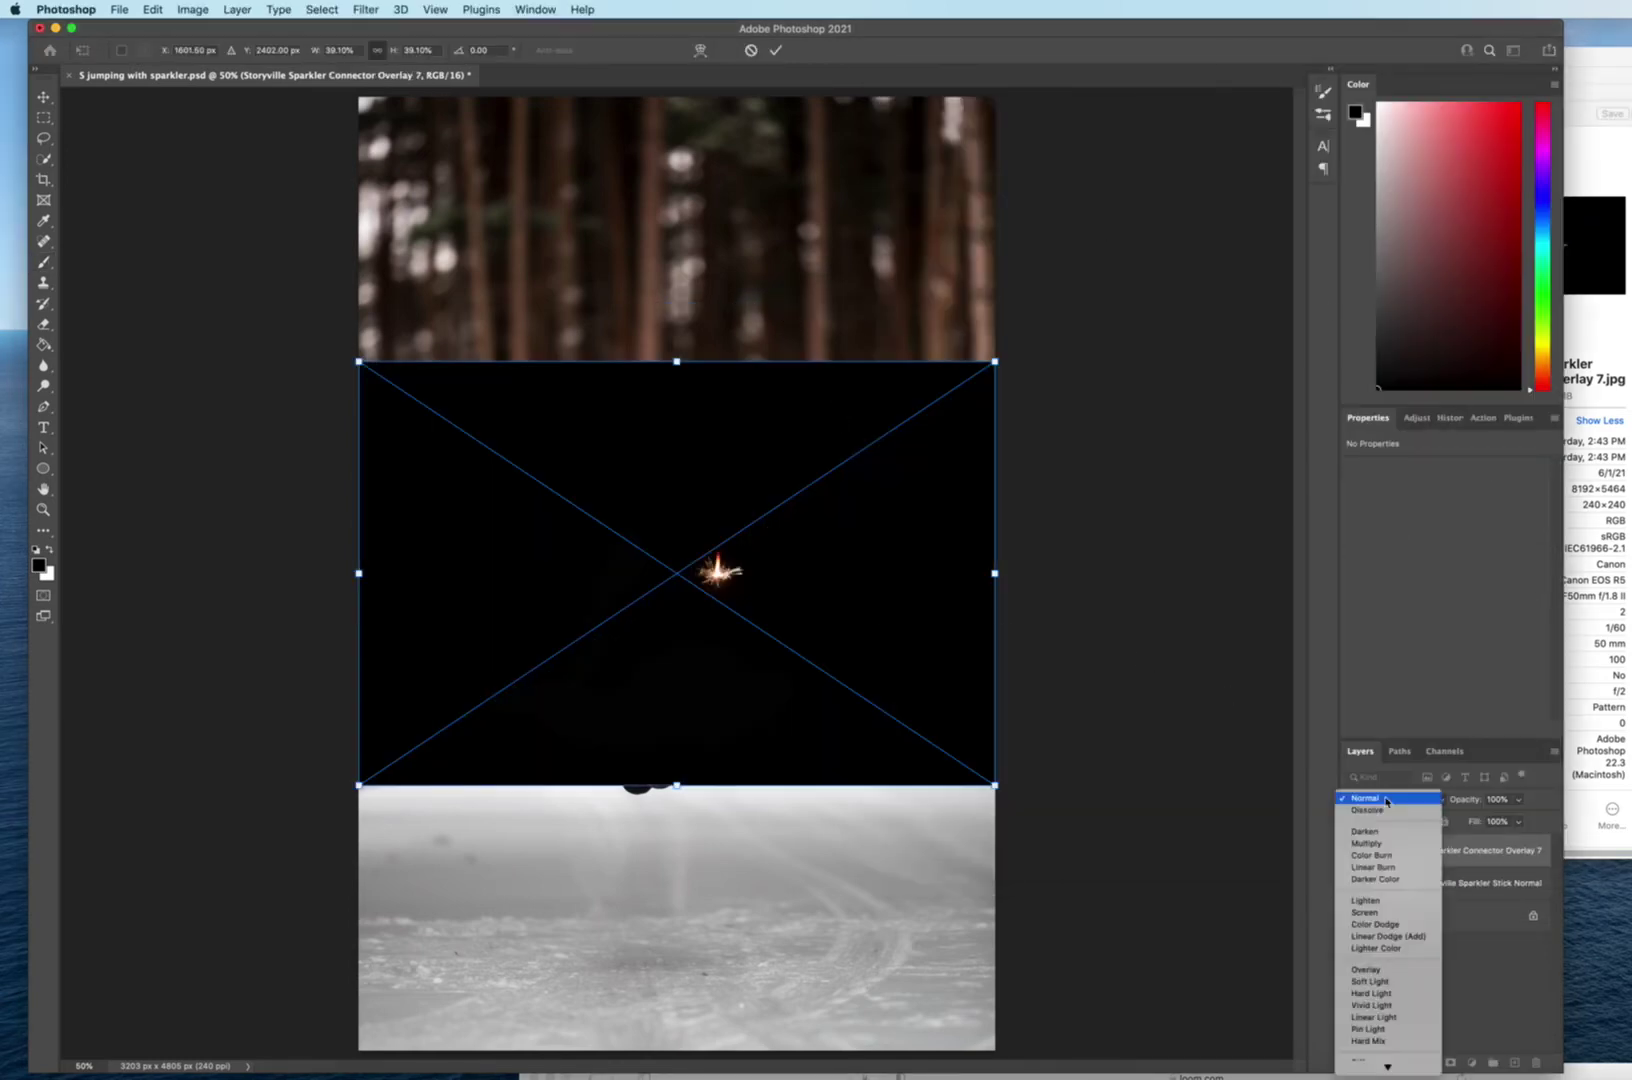
left_click(1373, 922)
left_click_drag(851, 556, 910, 372)
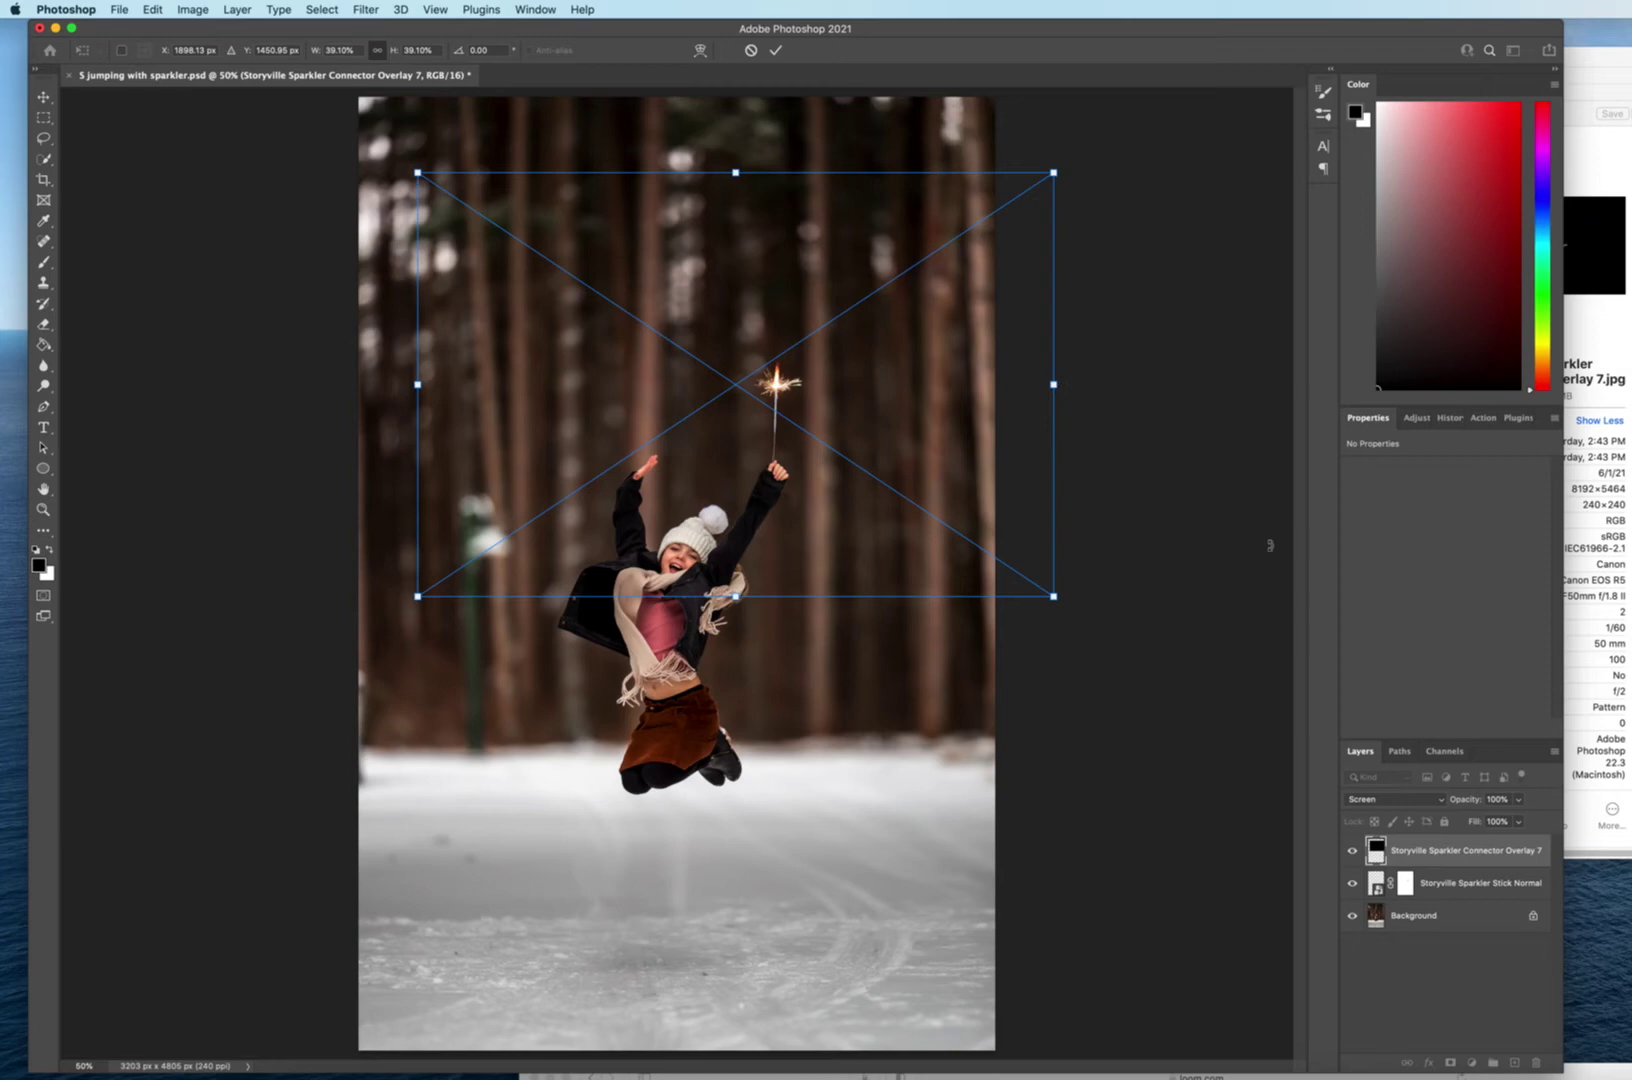
Commit the connector spark and toggle its visibility to compare.
key("Return")
key("b")
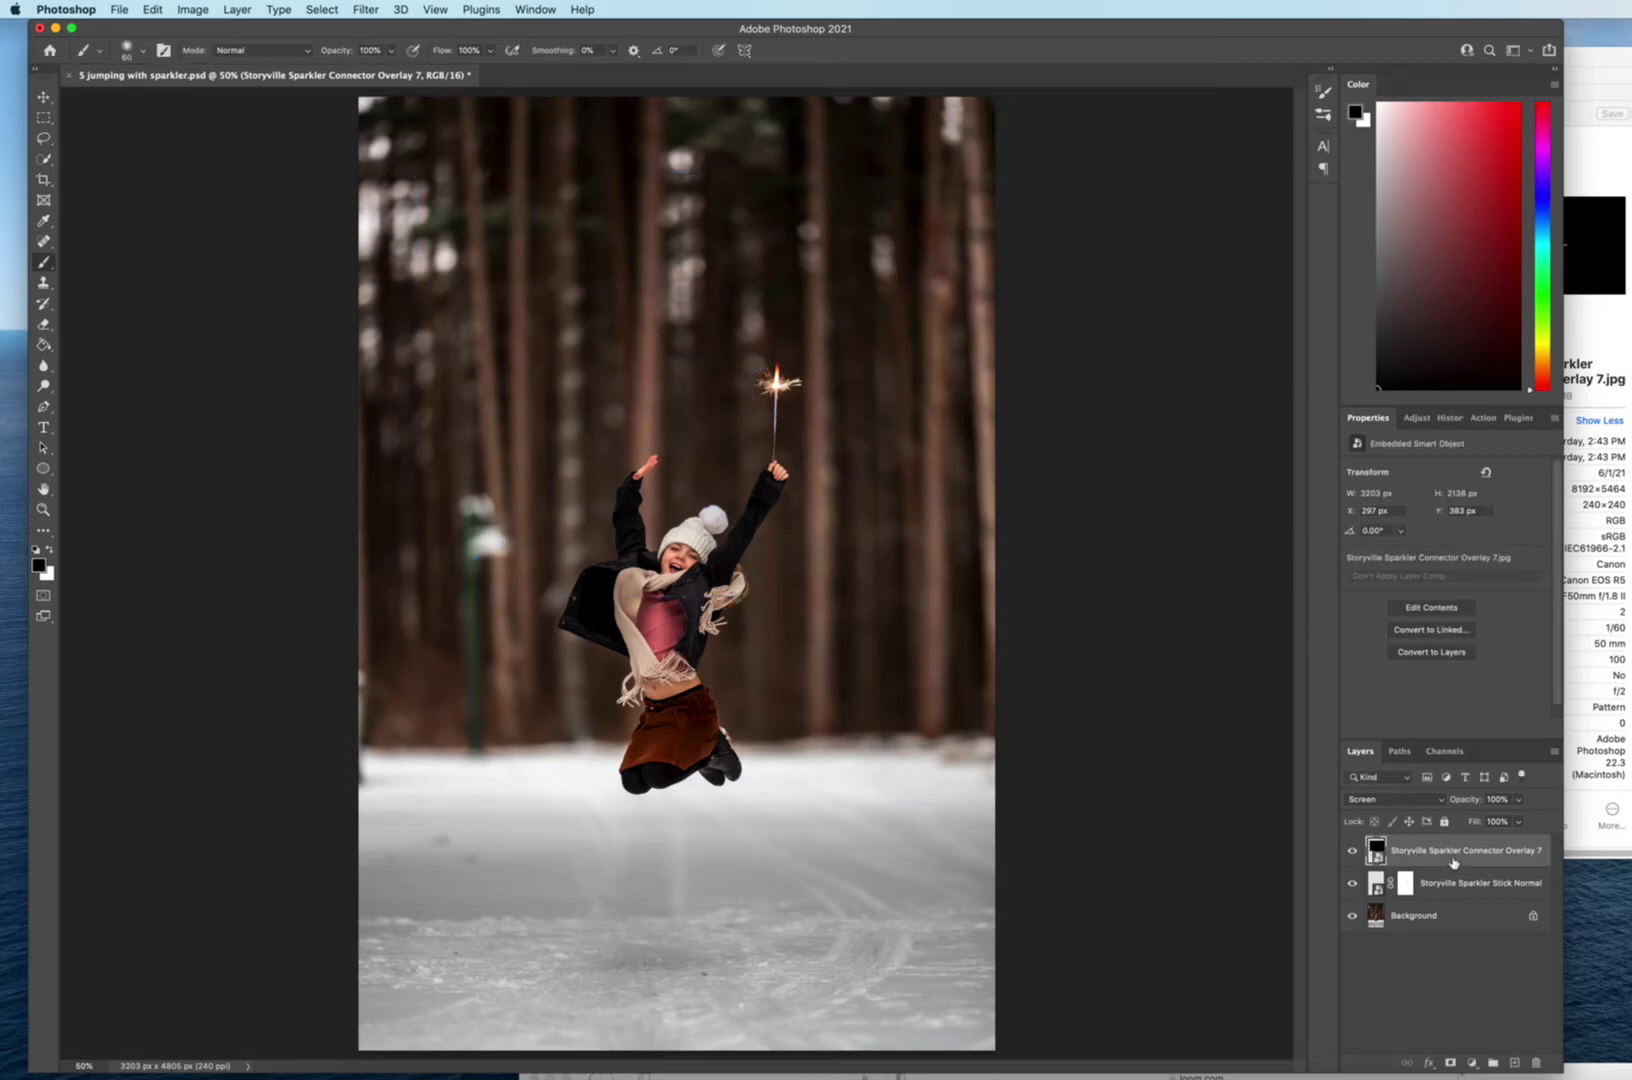
left_click(1352, 850)
left_click(1352, 850)
Drag Bonus Overlay 4 from the Bonus Sparkler Overlays folder into the photo.
left_click(1584, 53)
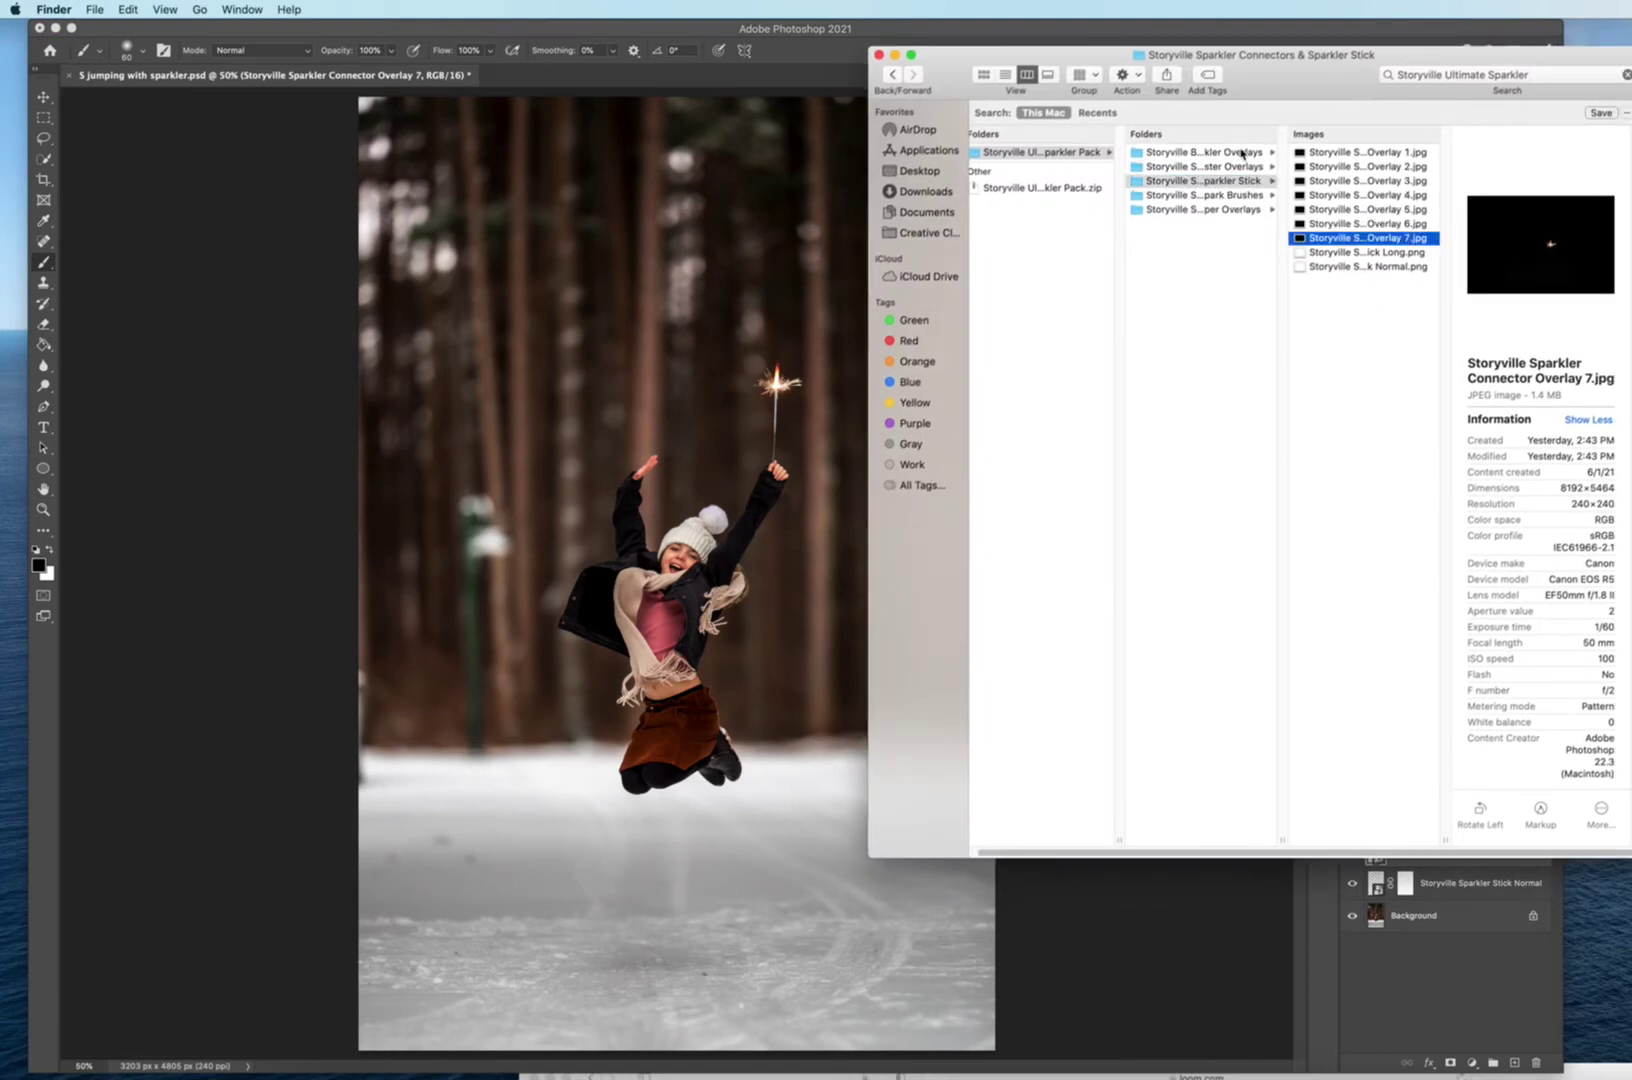
left_click(1248, 155)
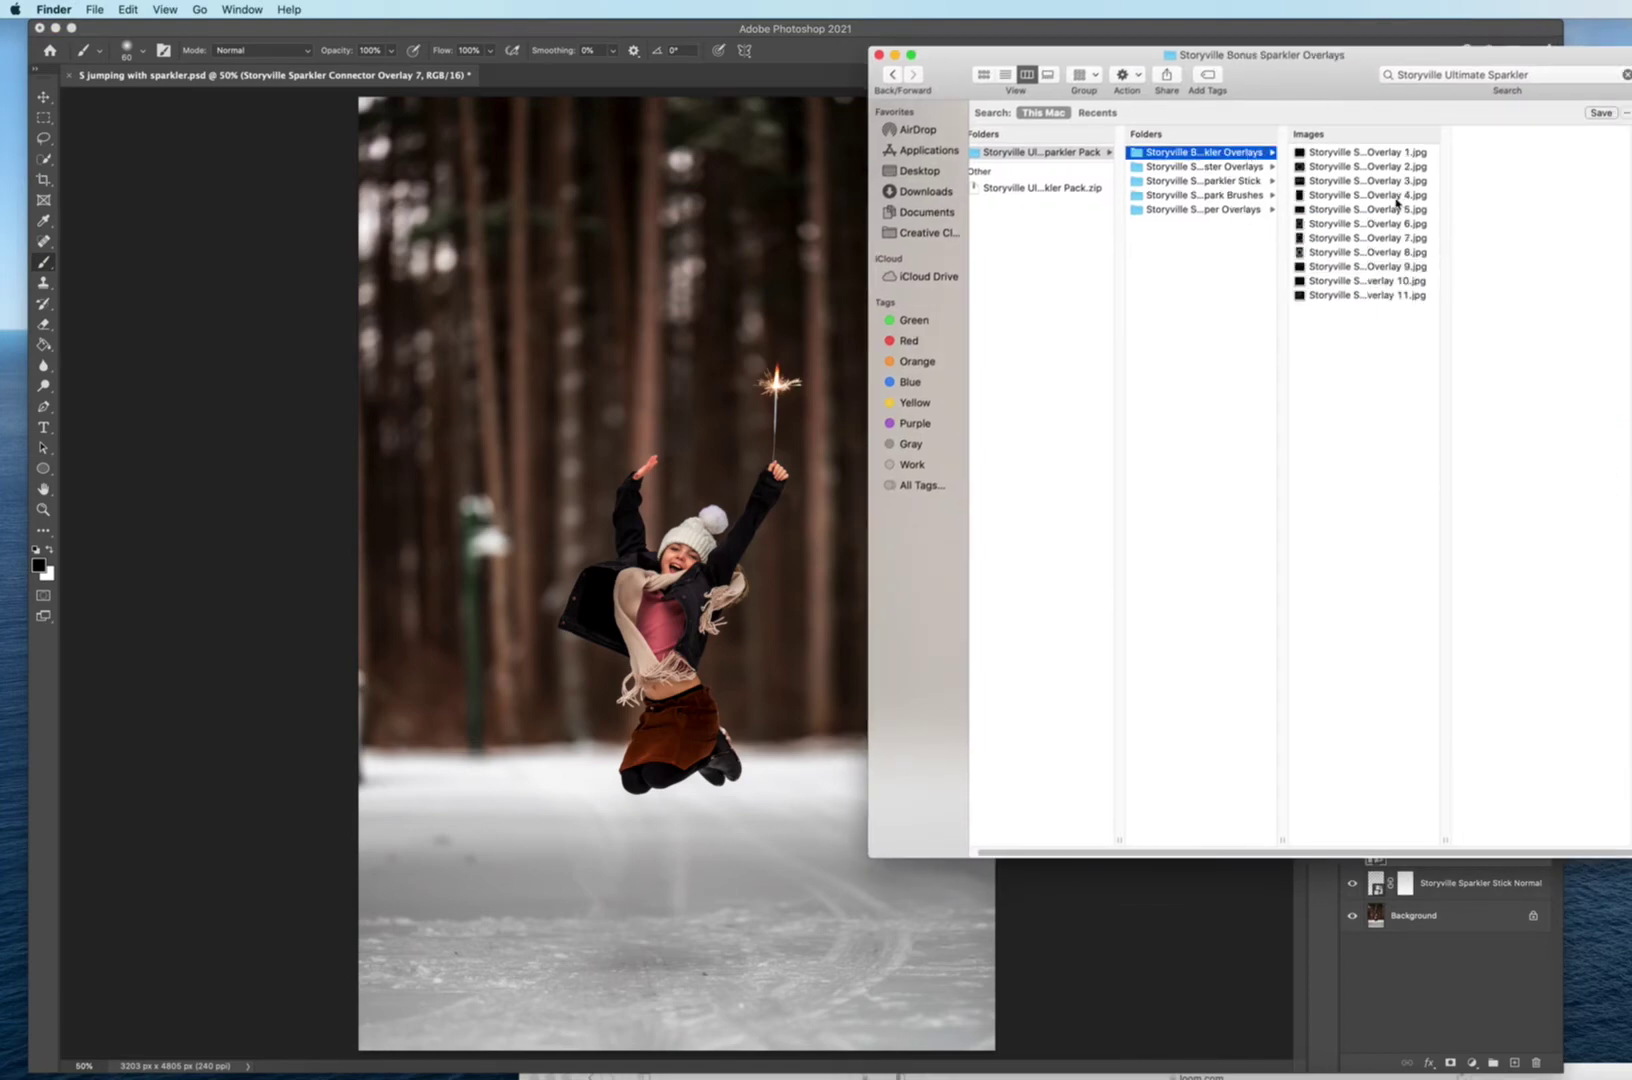
left_click_drag(1397, 203, 621, 323)
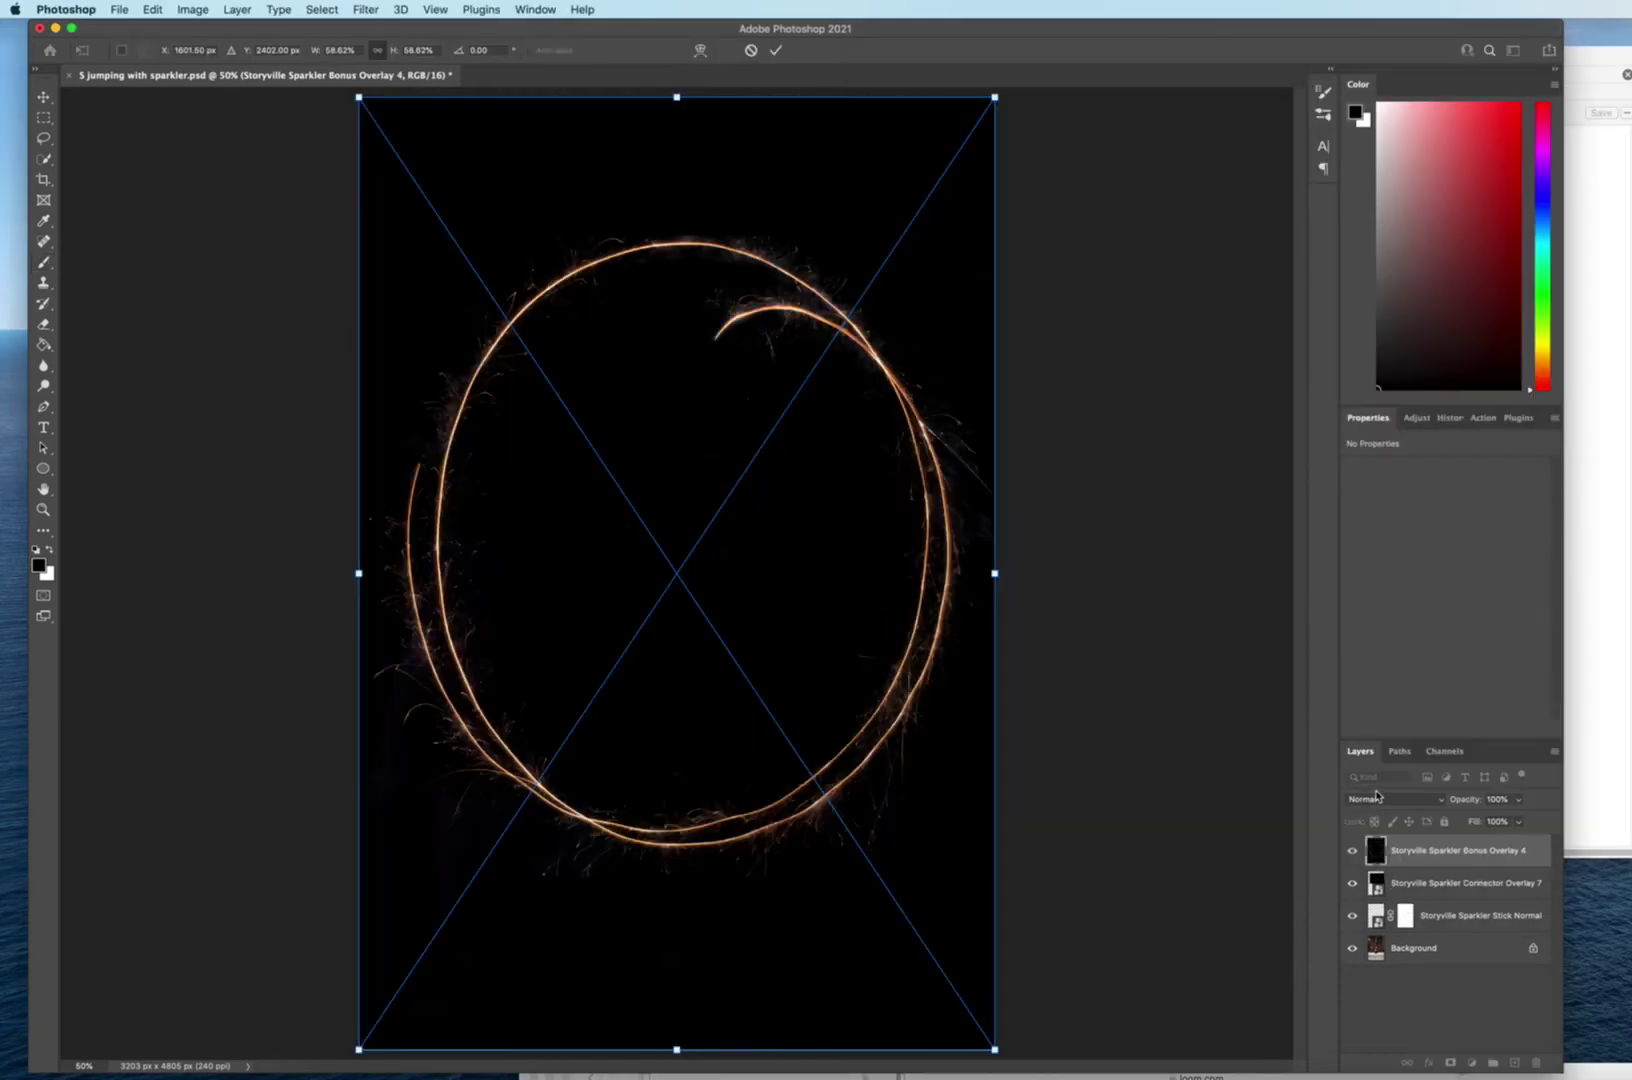
Blend the sparkler ring in Screen mode and rotate and position it to encircle the girl.
left_click(1377, 797)
key("Escape")
key("Escape")
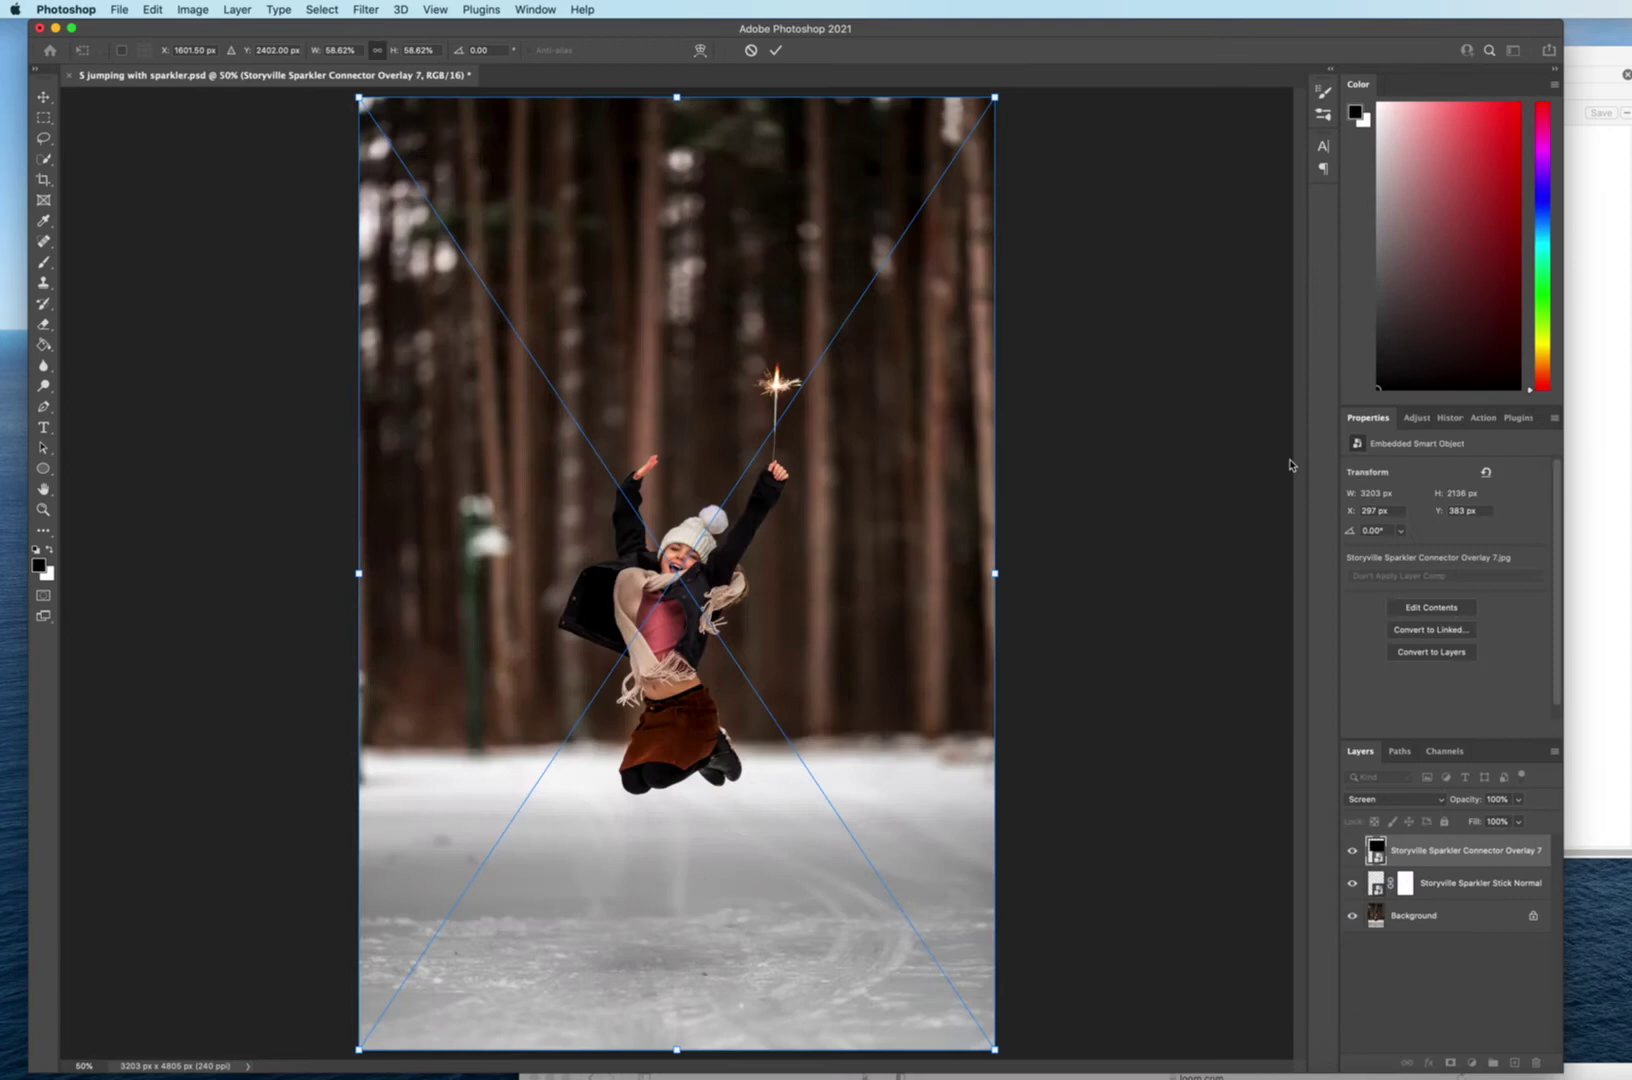
left_click_drag(1101, 295, 1050, 150)
left_click_drag(805, 336, 892, 396)
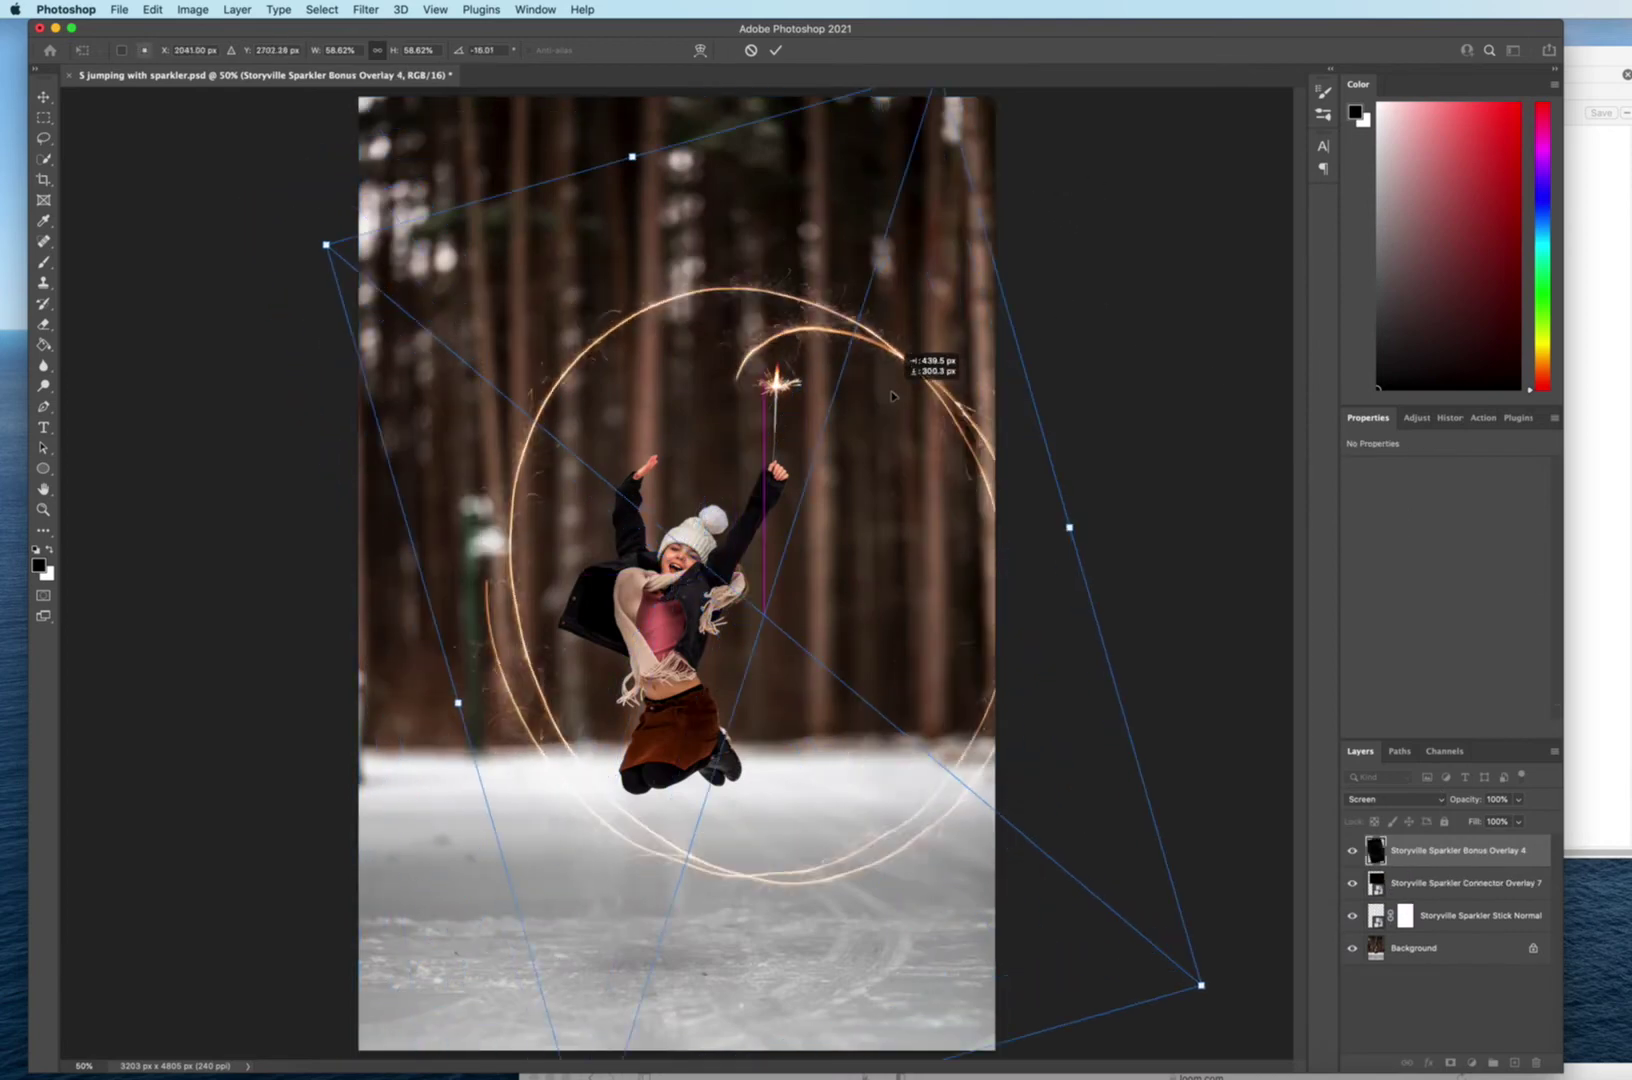
left_click_drag(1067, 302, 1050, 475)
left_click_drag(892, 558, 865, 539)
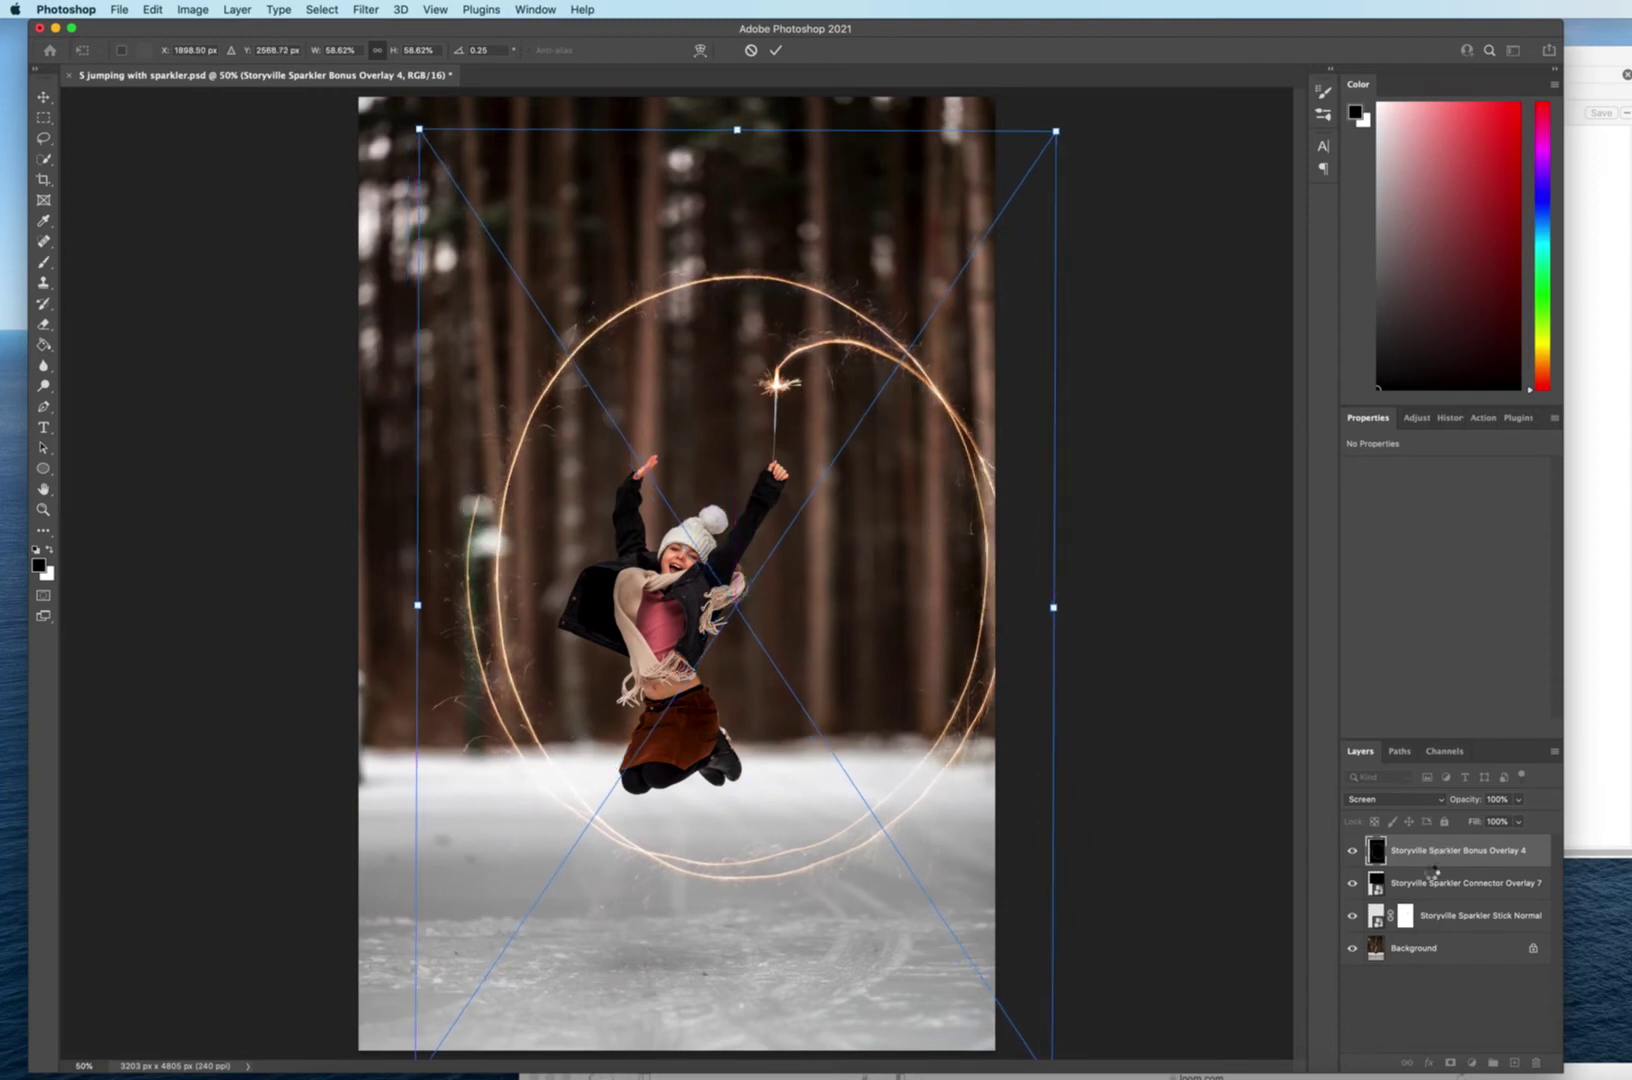
key("Return")
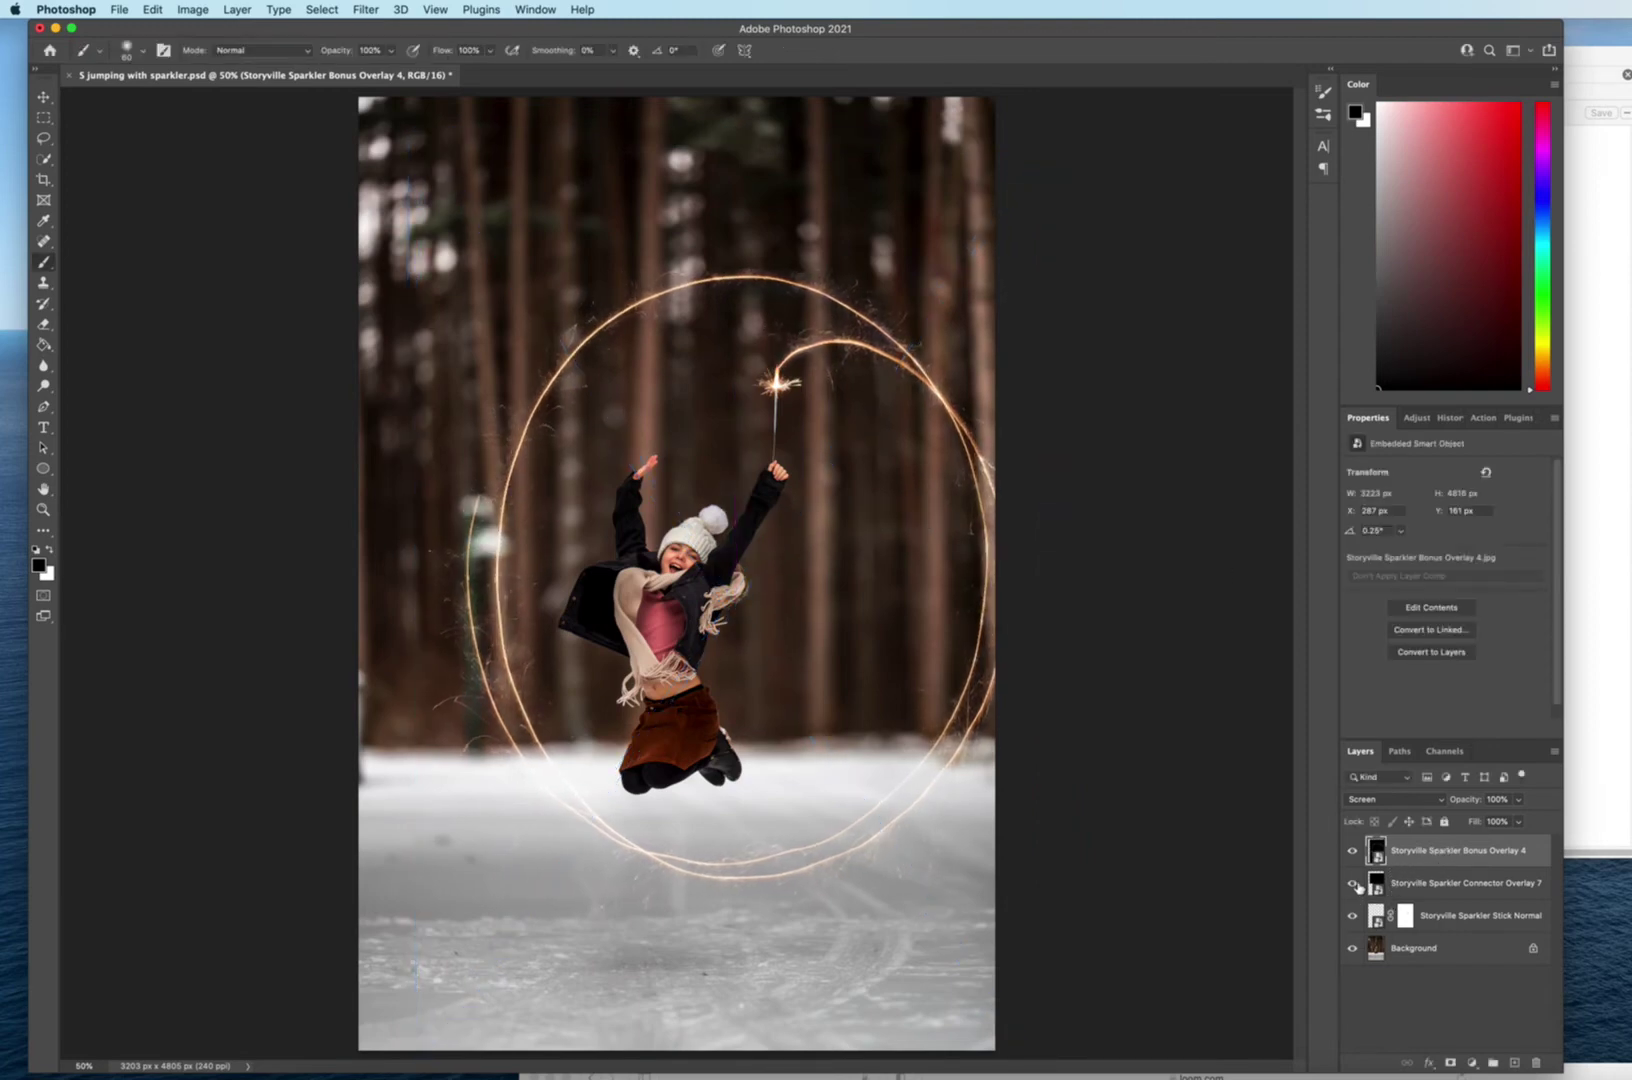
Compare with the tip spark toggled, decline rasterizing the ring, then delete the ring layer.
left_click(1352, 886)
left_click(1352, 884)
left_click(903, 664)
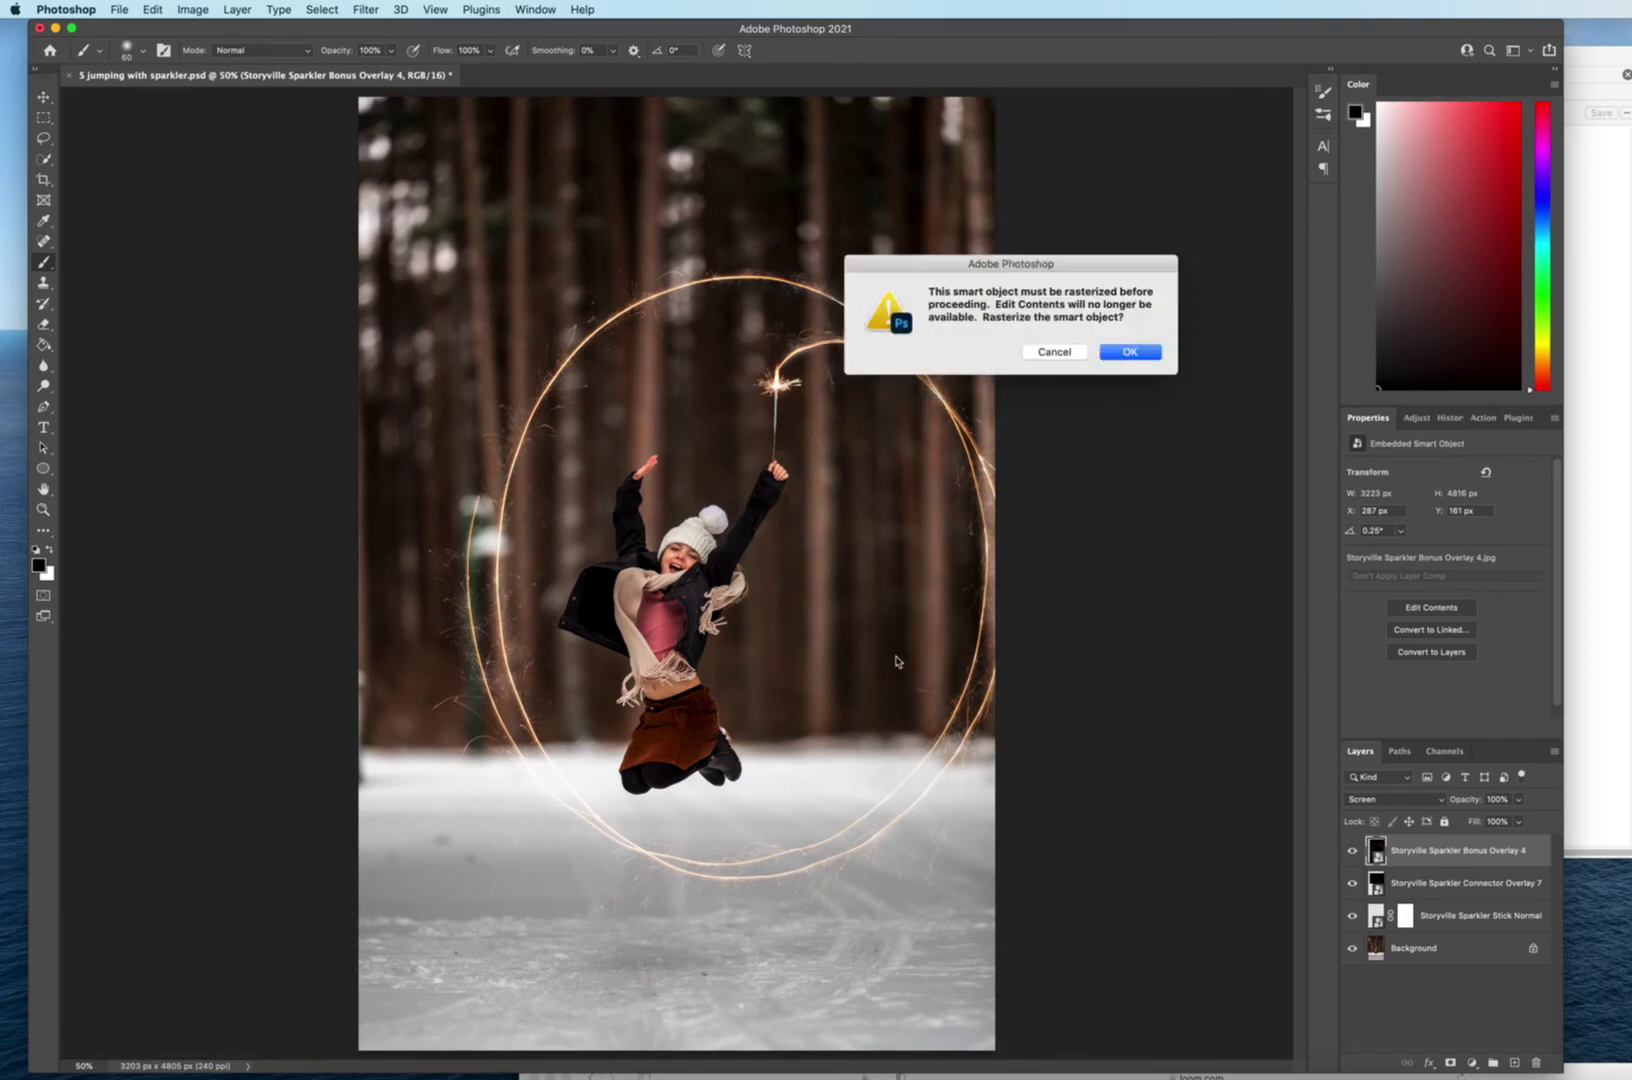
left_click(1064, 358)
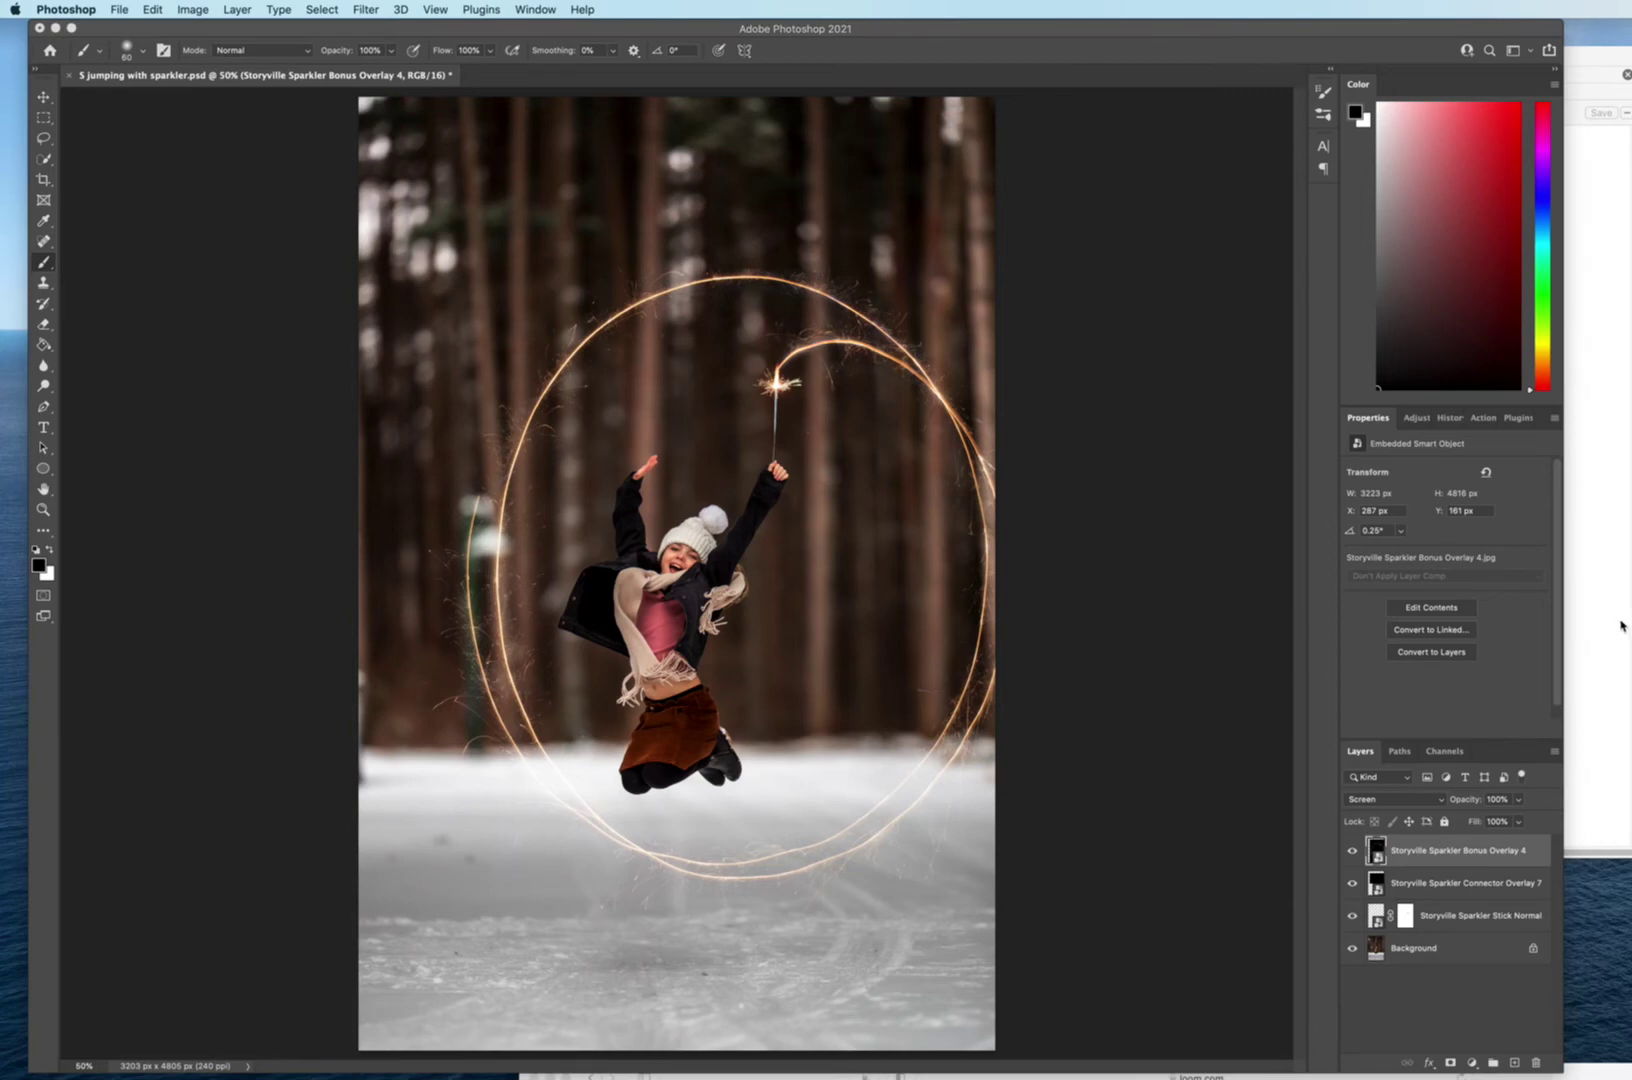
left_click_drag(1375, 851, 1537, 1063)
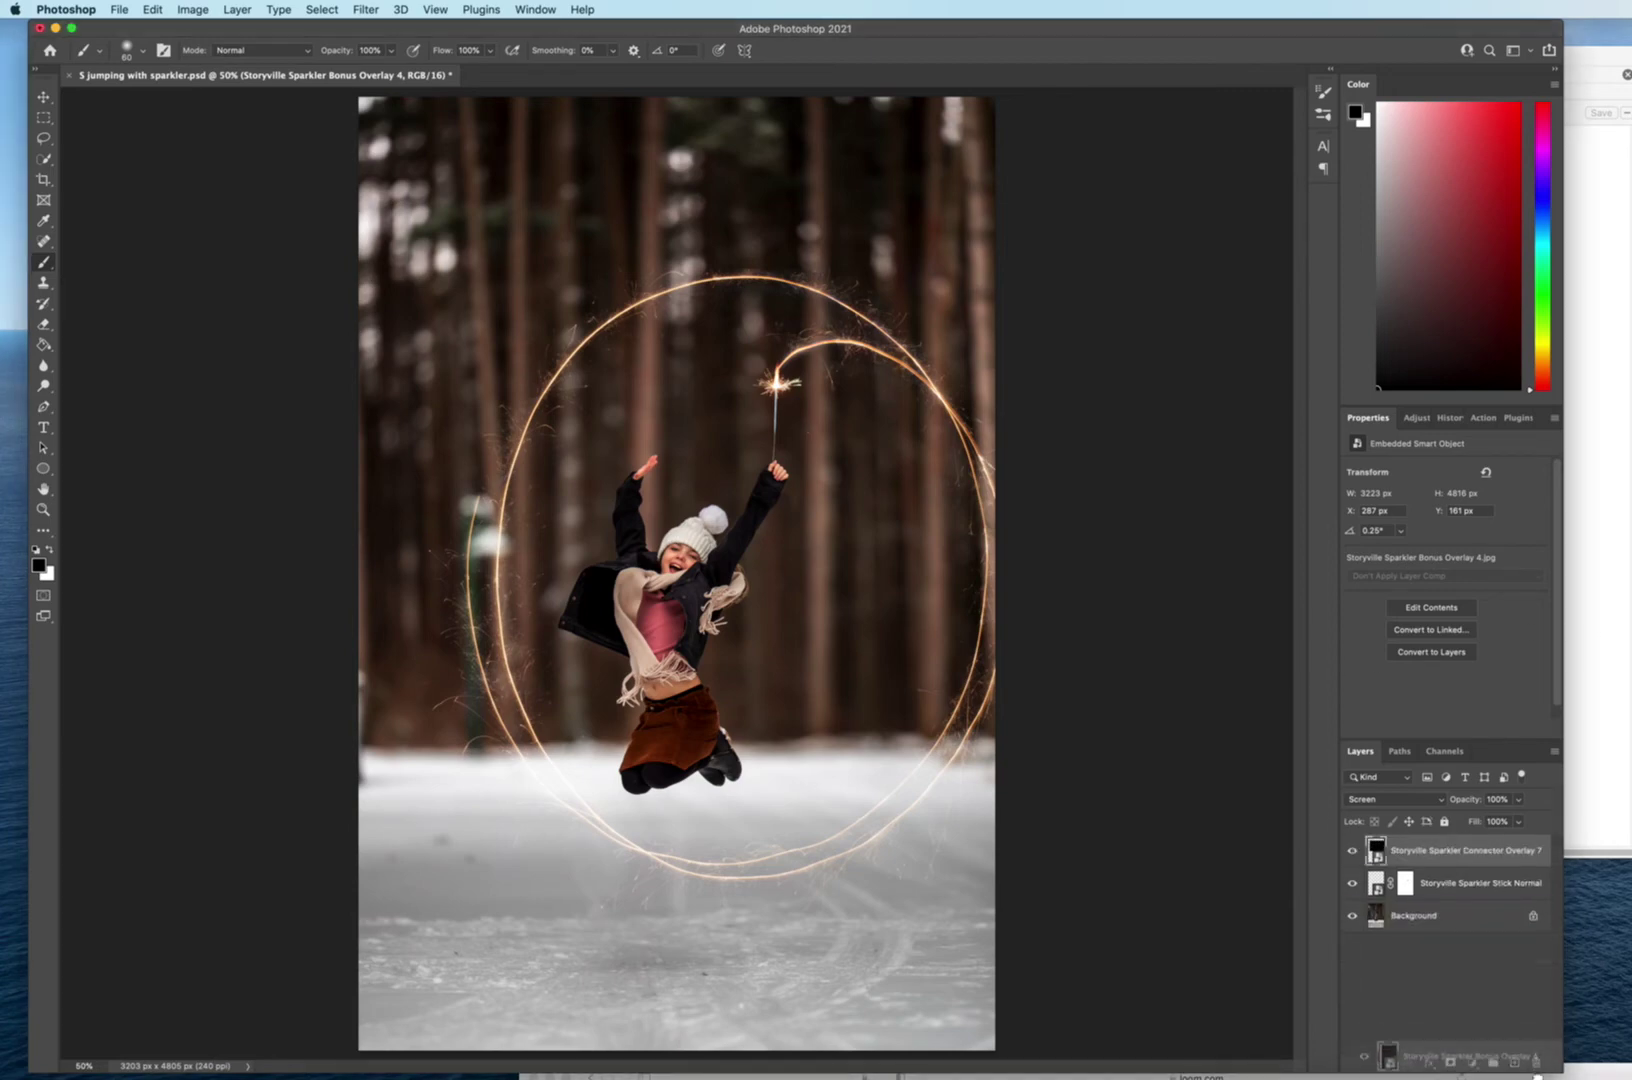
Place the Bonus Overlay 9 heart into the photo in Screen mode.
left_click(1590, 179)
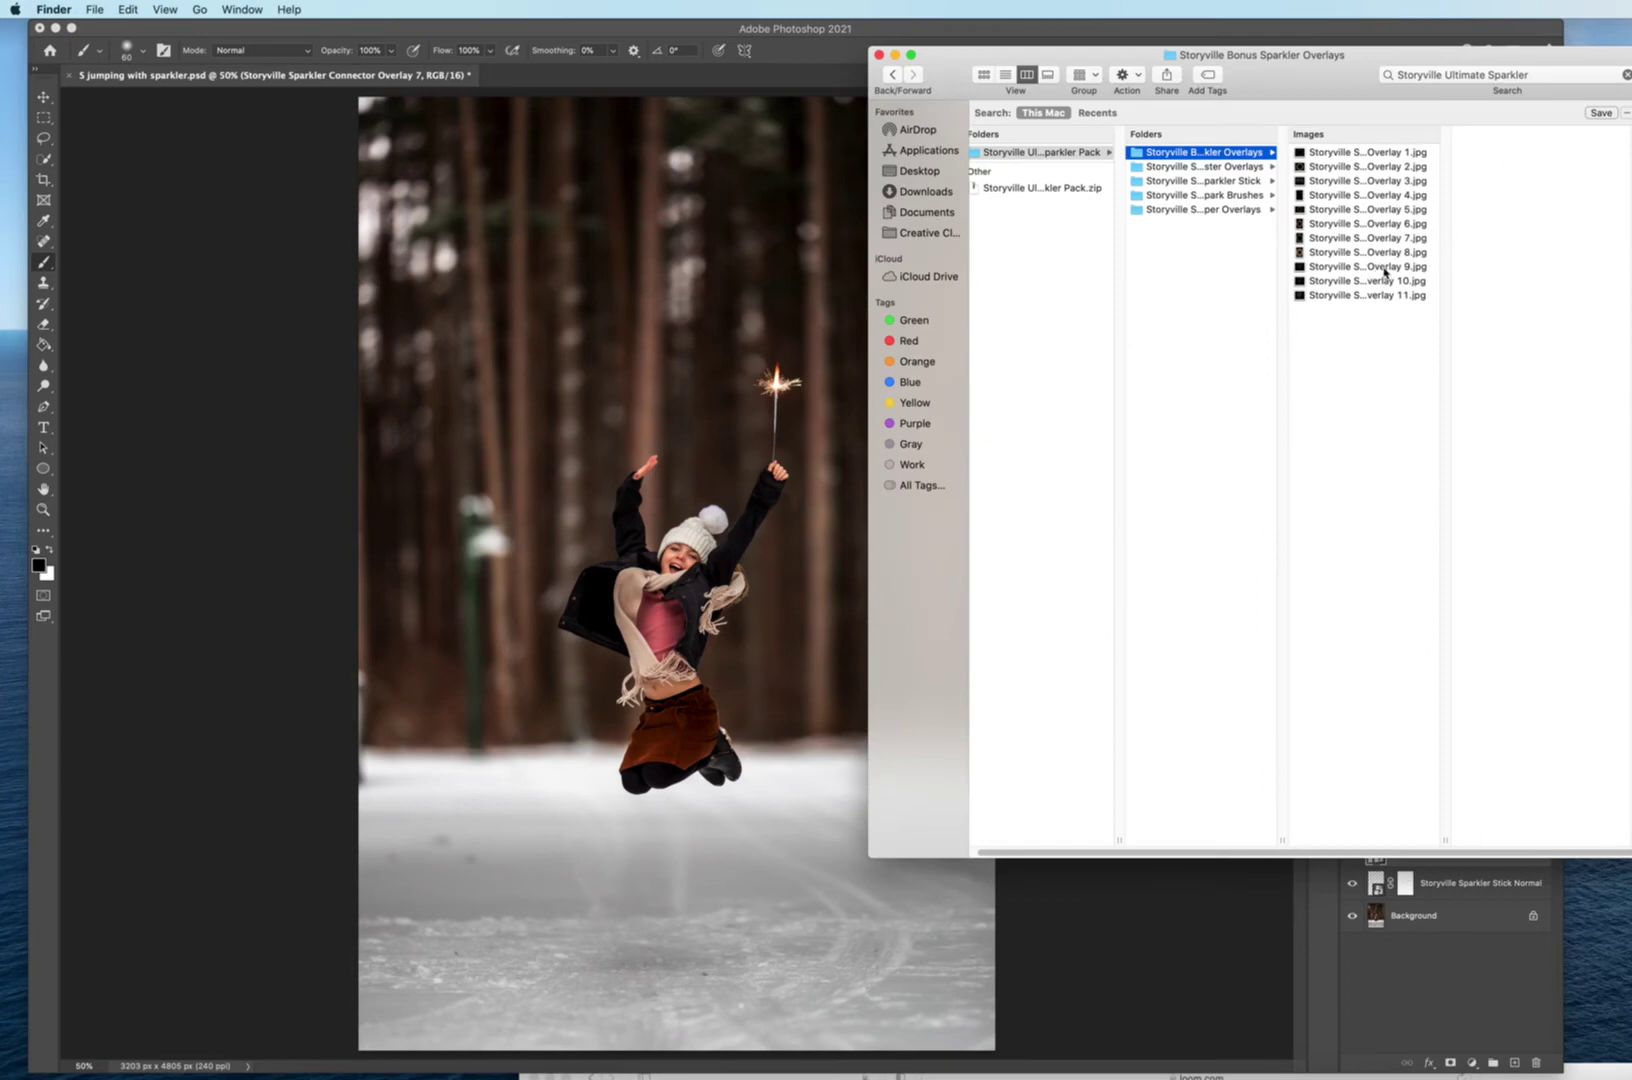
left_click_drag(1384, 268, 867, 409)
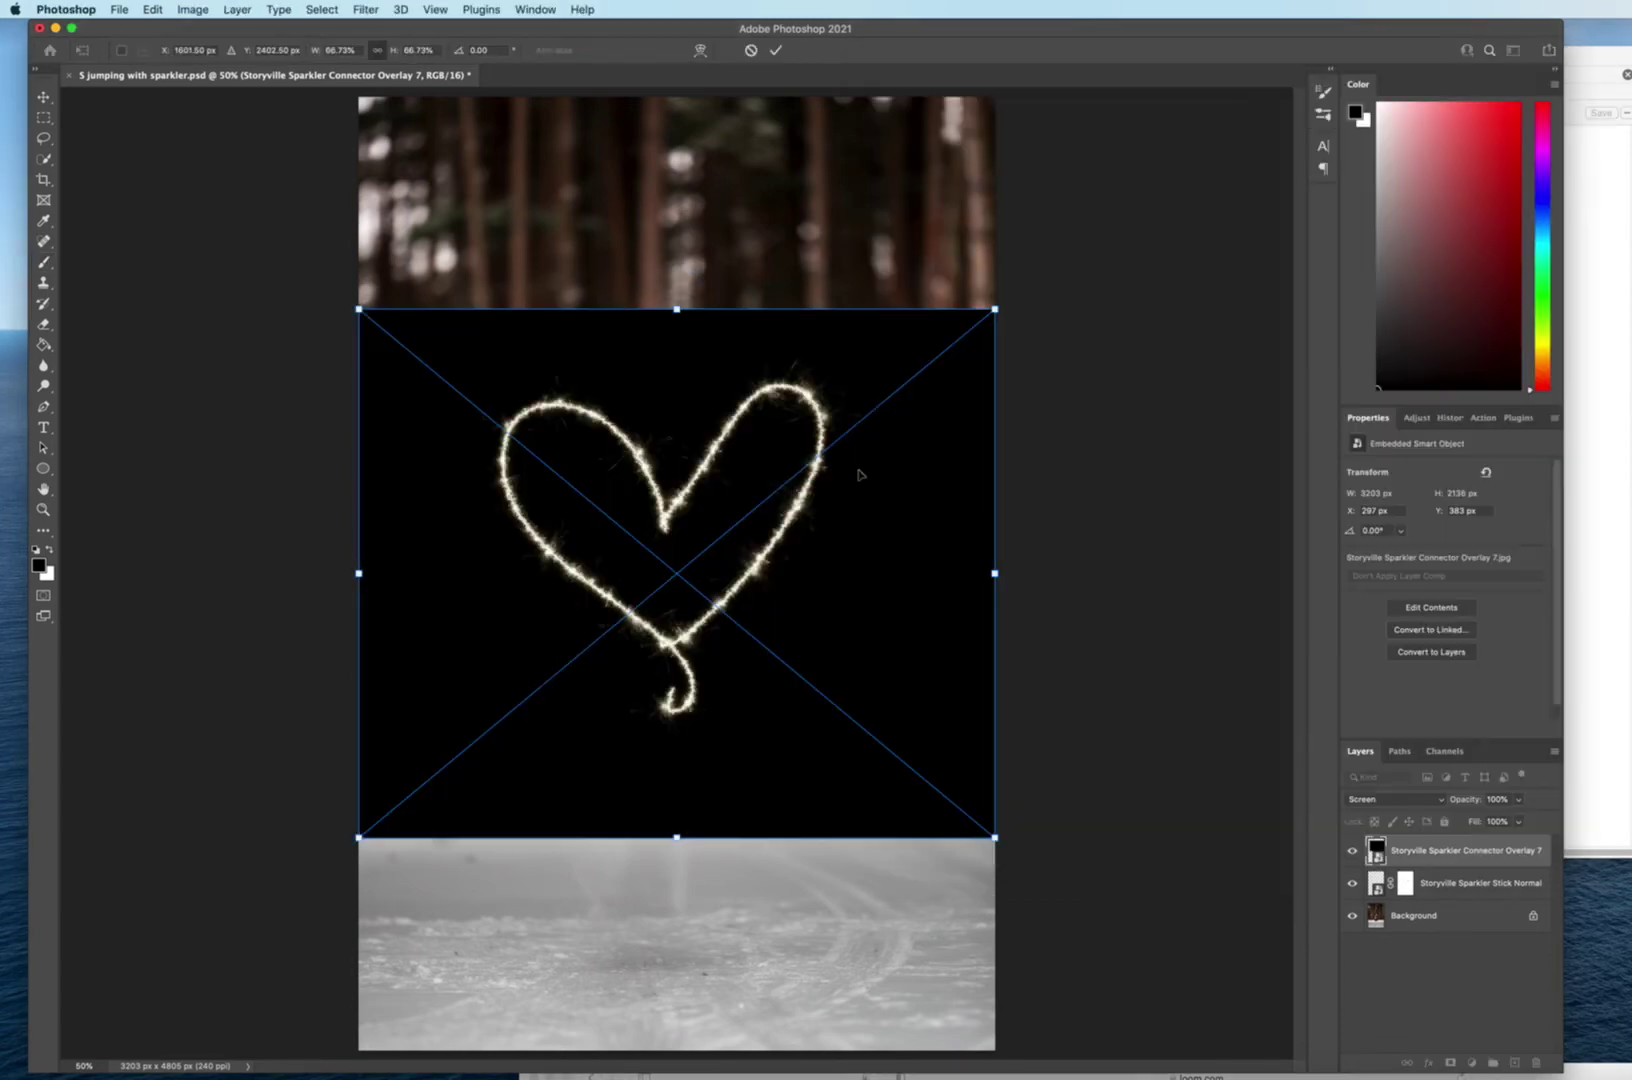
left_click(1380, 800)
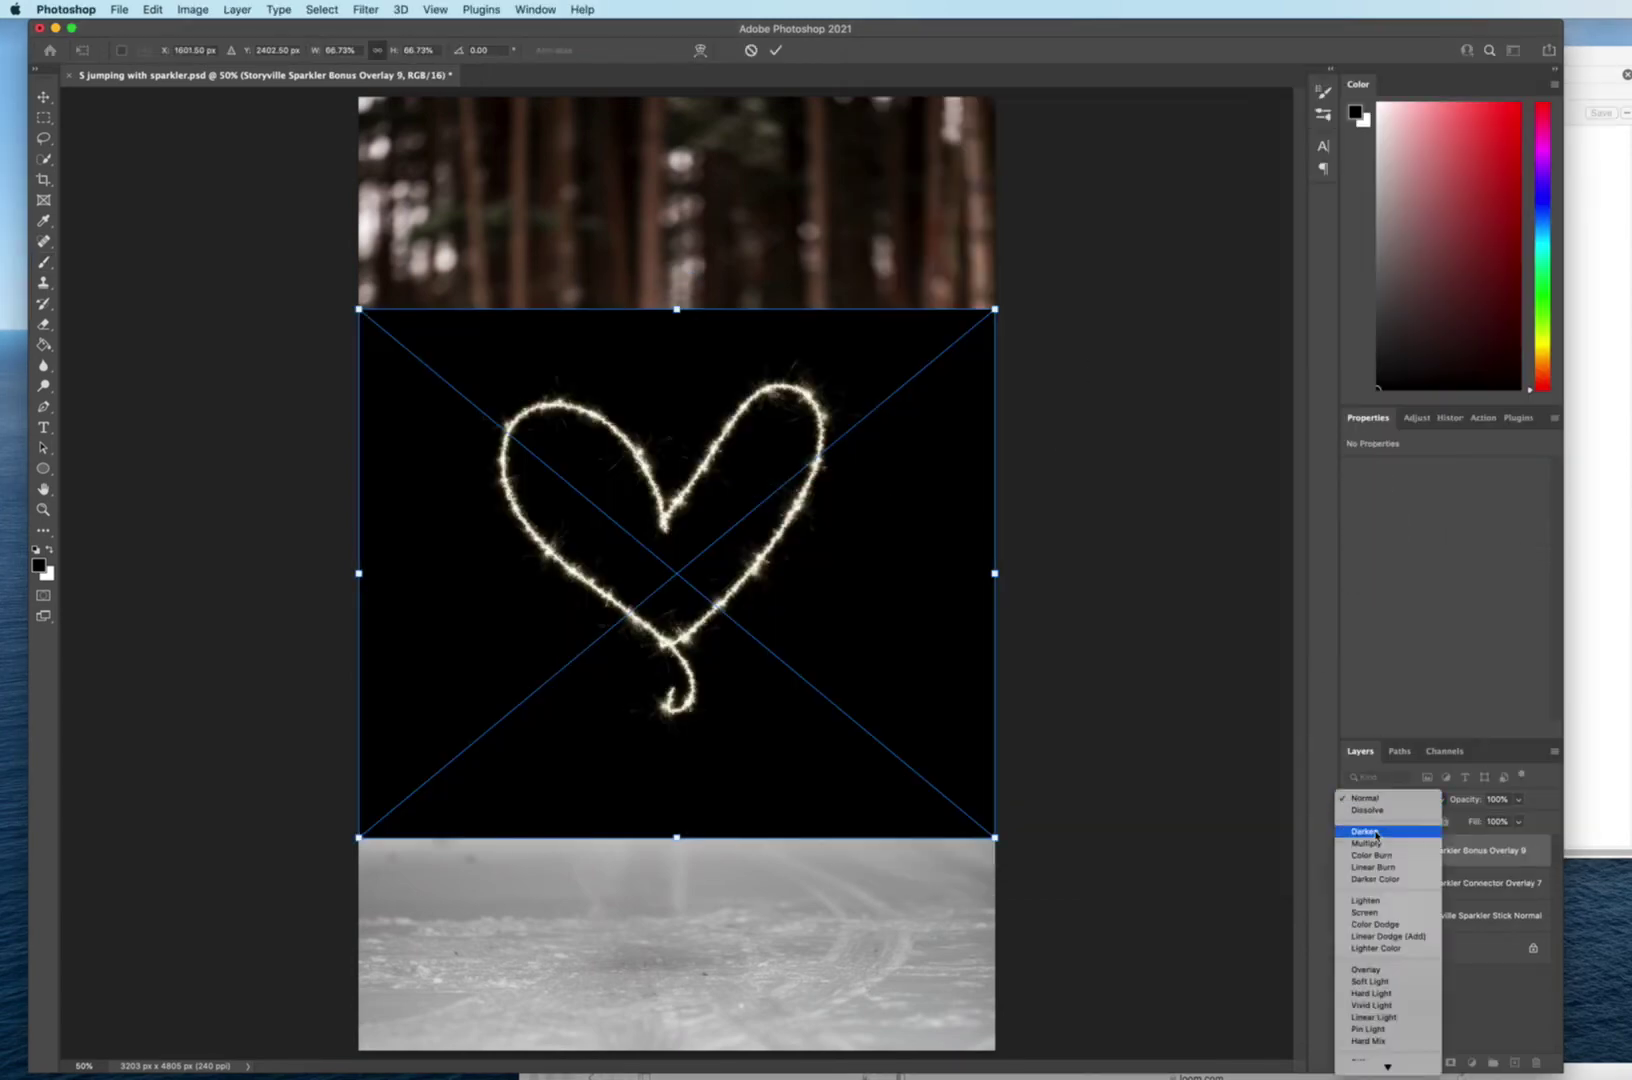
left_click(1376, 913)
Scale the heart to about 49% and position it above the girl's sparkler.
left_click_drag(825, 716, 926, 391)
key("super+minus")
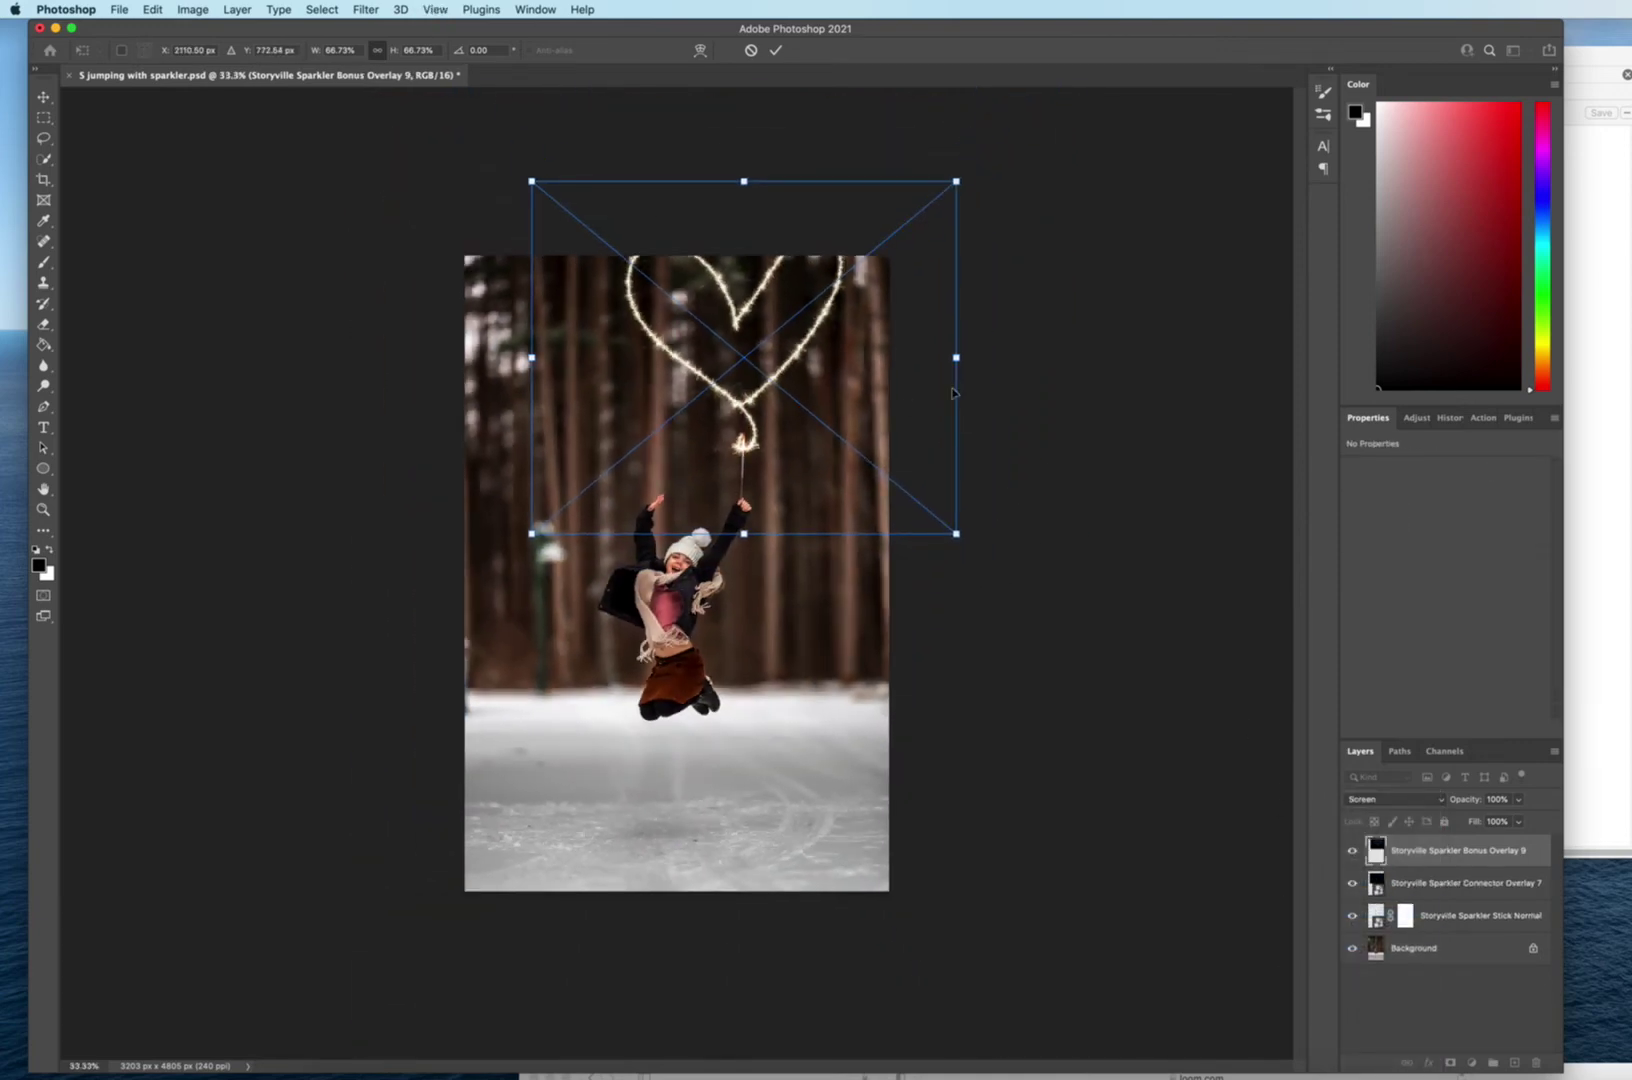
left_click_drag(956, 182, 858, 262)
left_click_drag(795, 335, 843, 331)
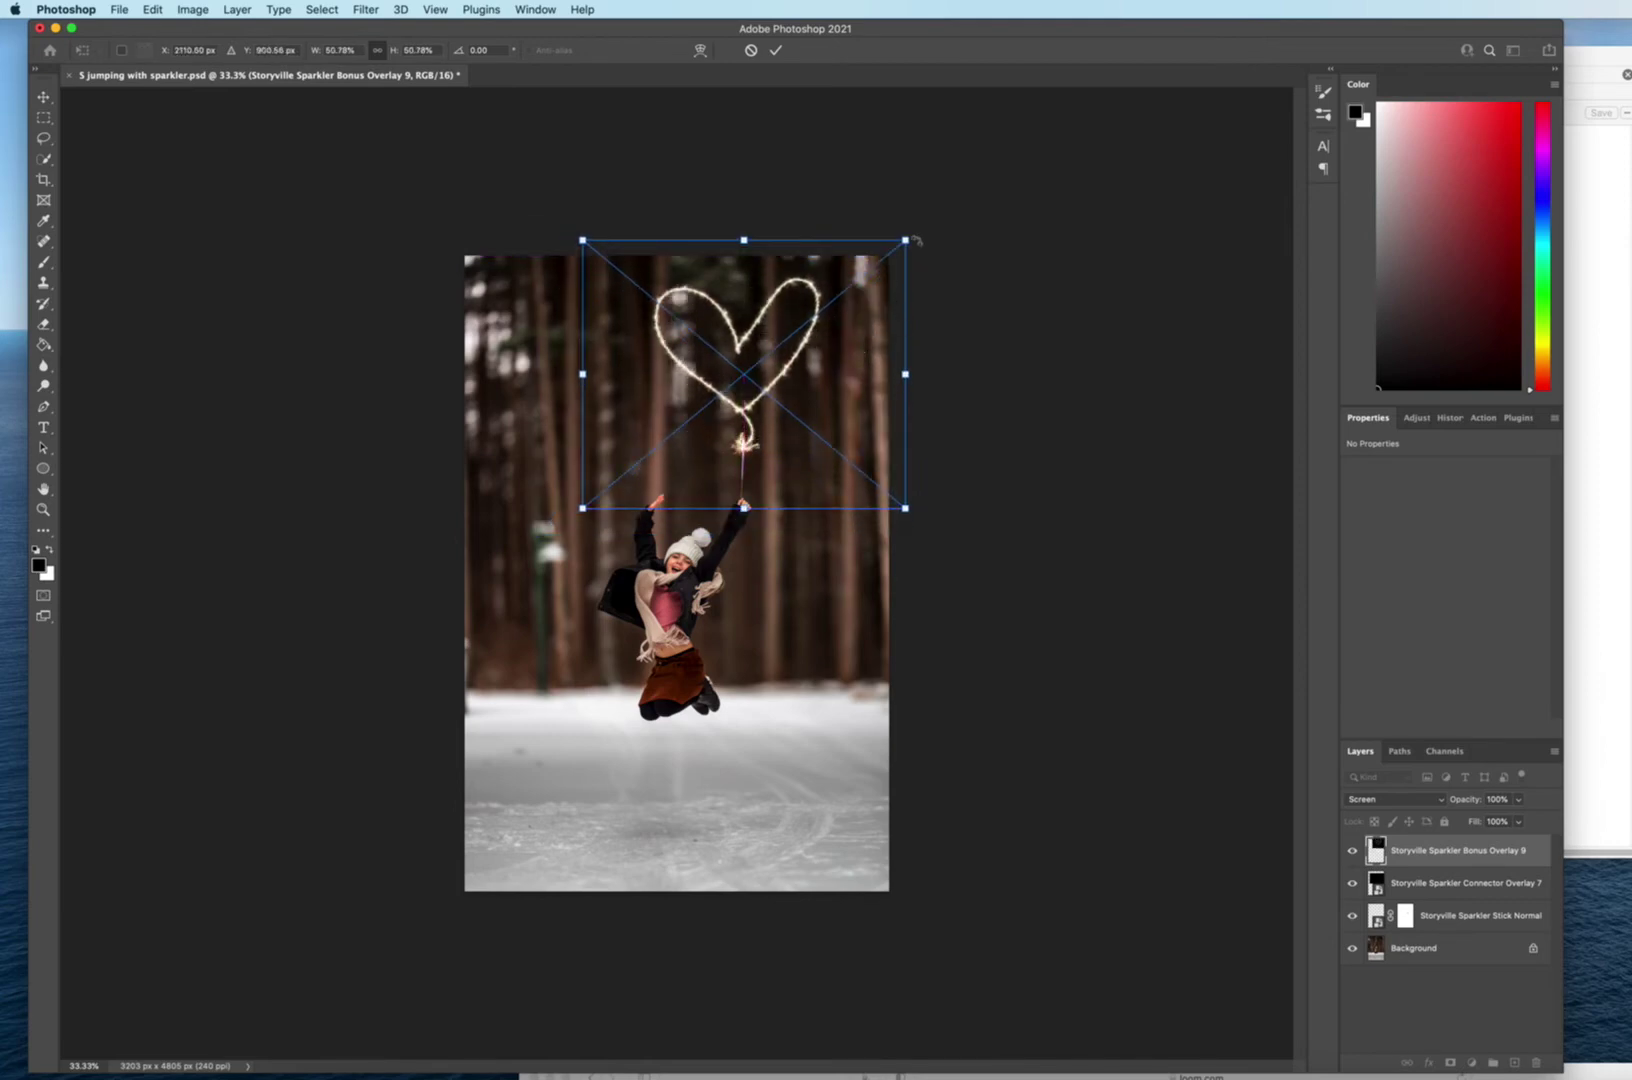
left_click_drag(905, 241, 896, 251)
left_click_drag(862, 332, 868, 333)
Commit the heart overlay, then duplicate it and shrink the copy inside the original.
key("Return")
key("b")
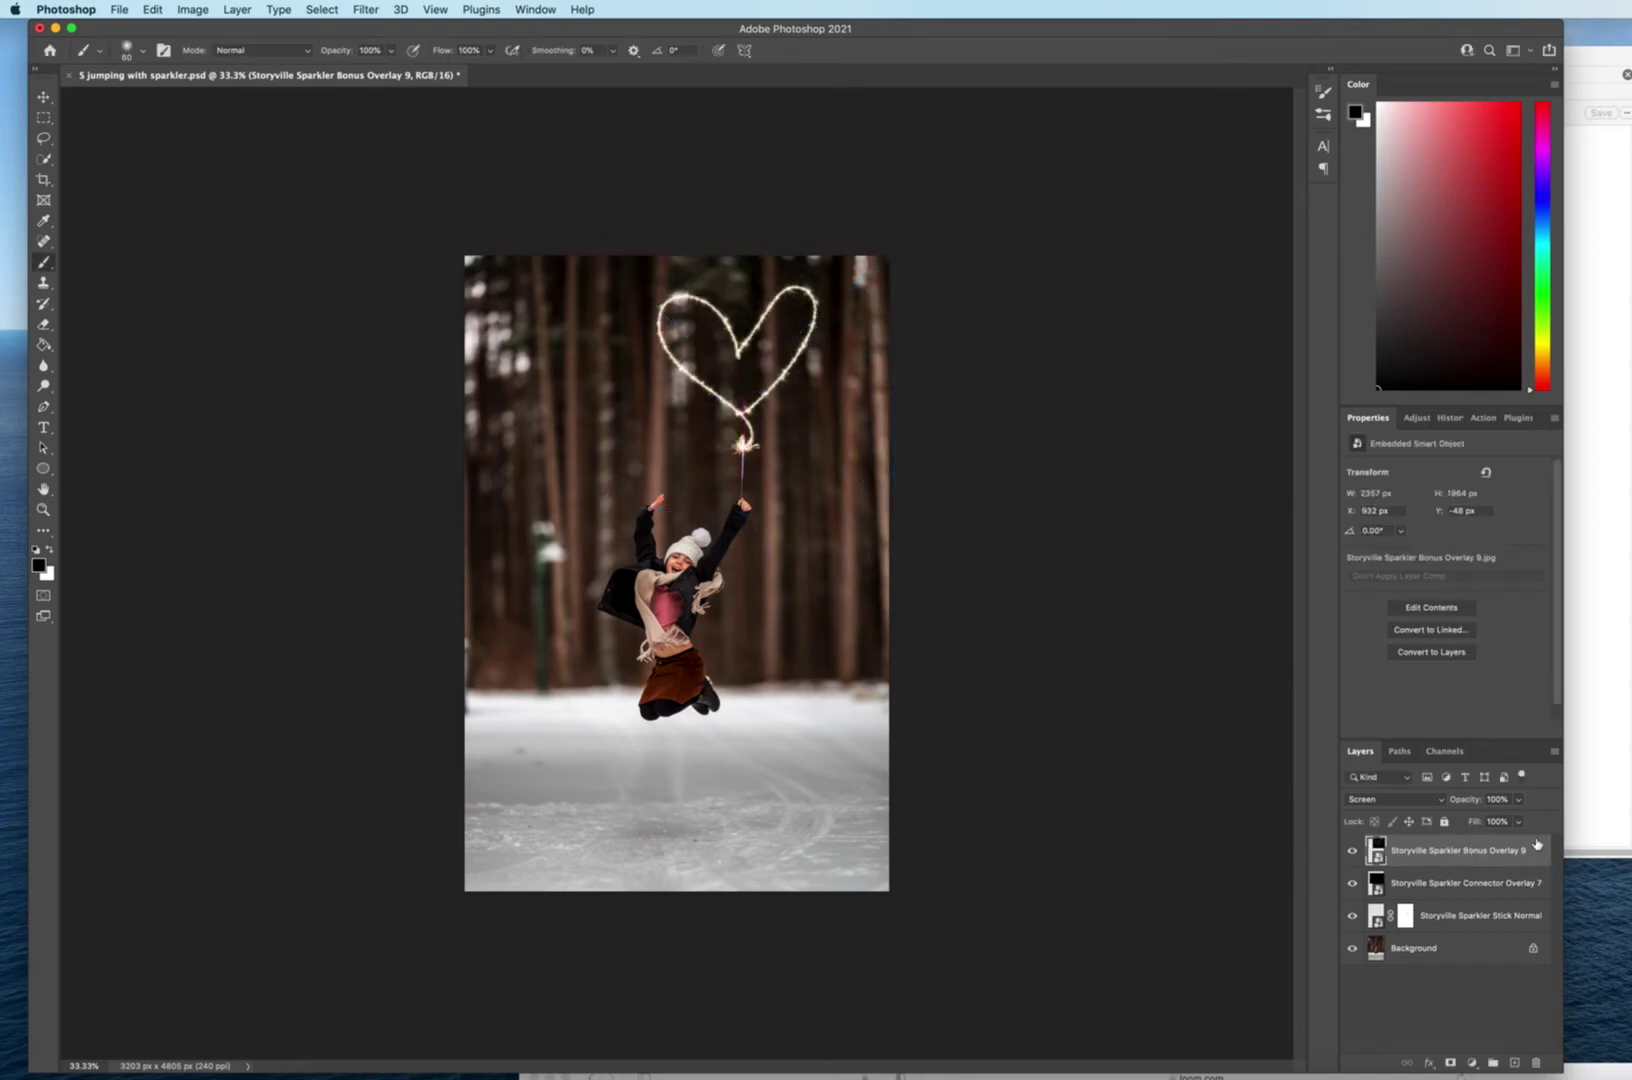
key("super+equal")
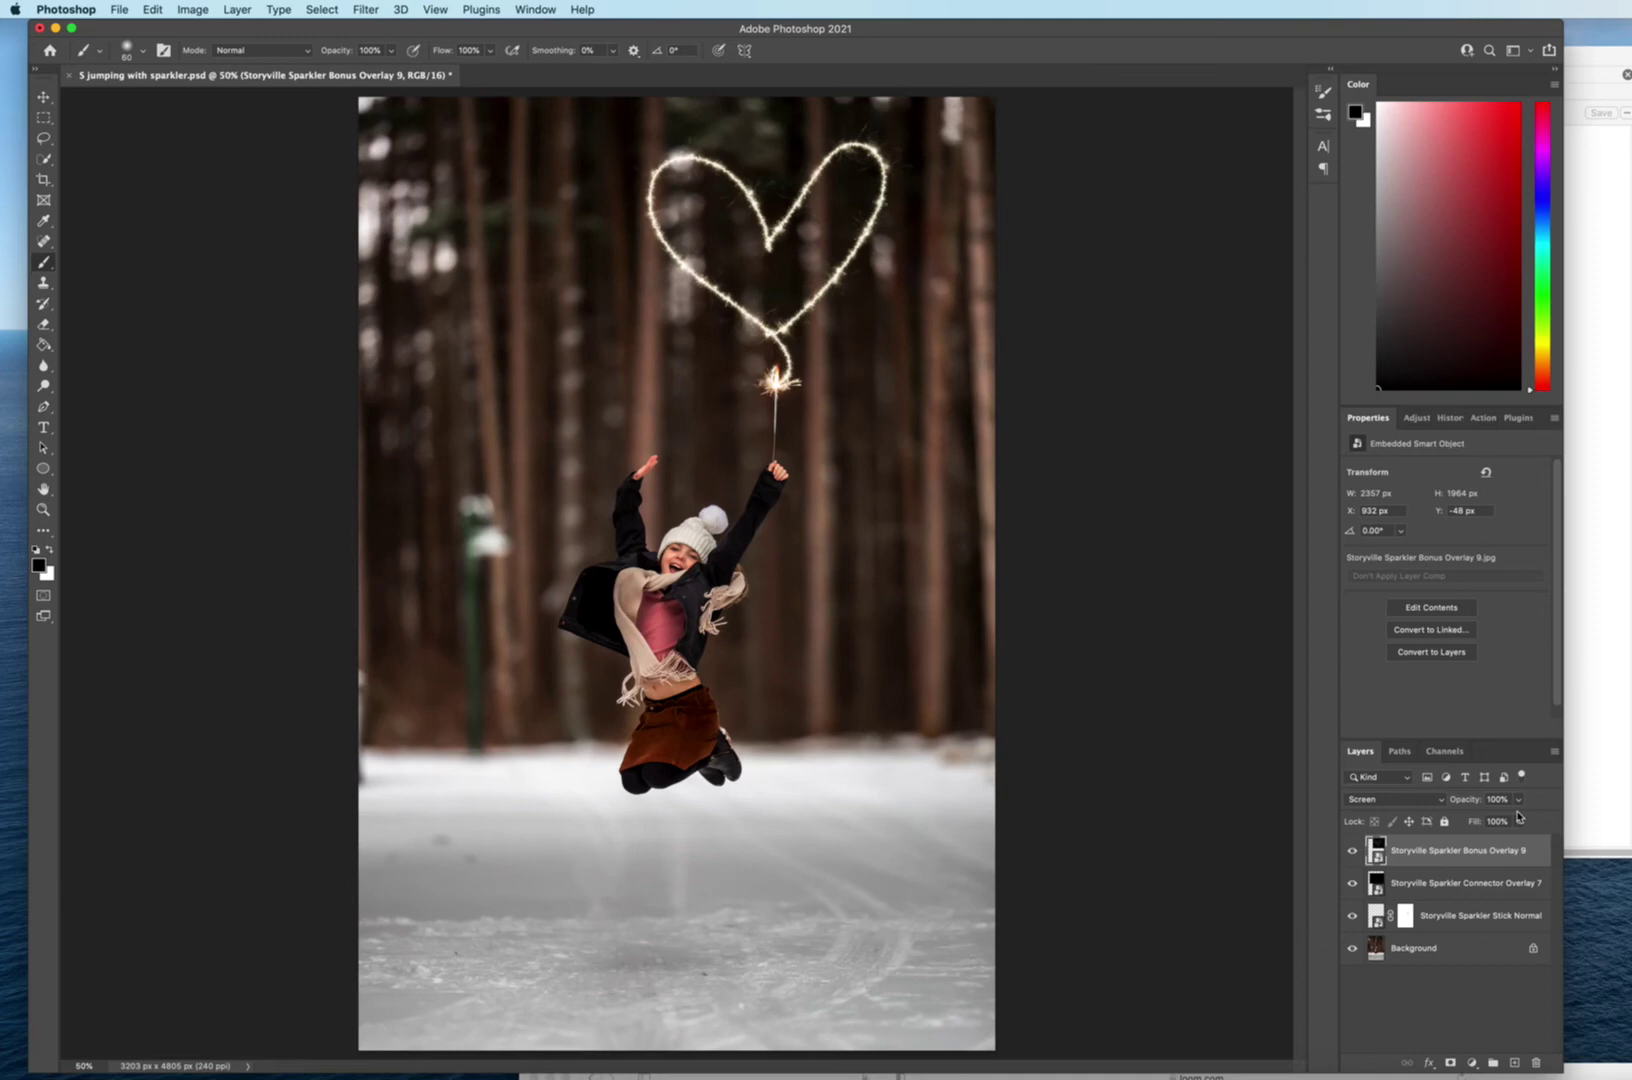
key("super+j")
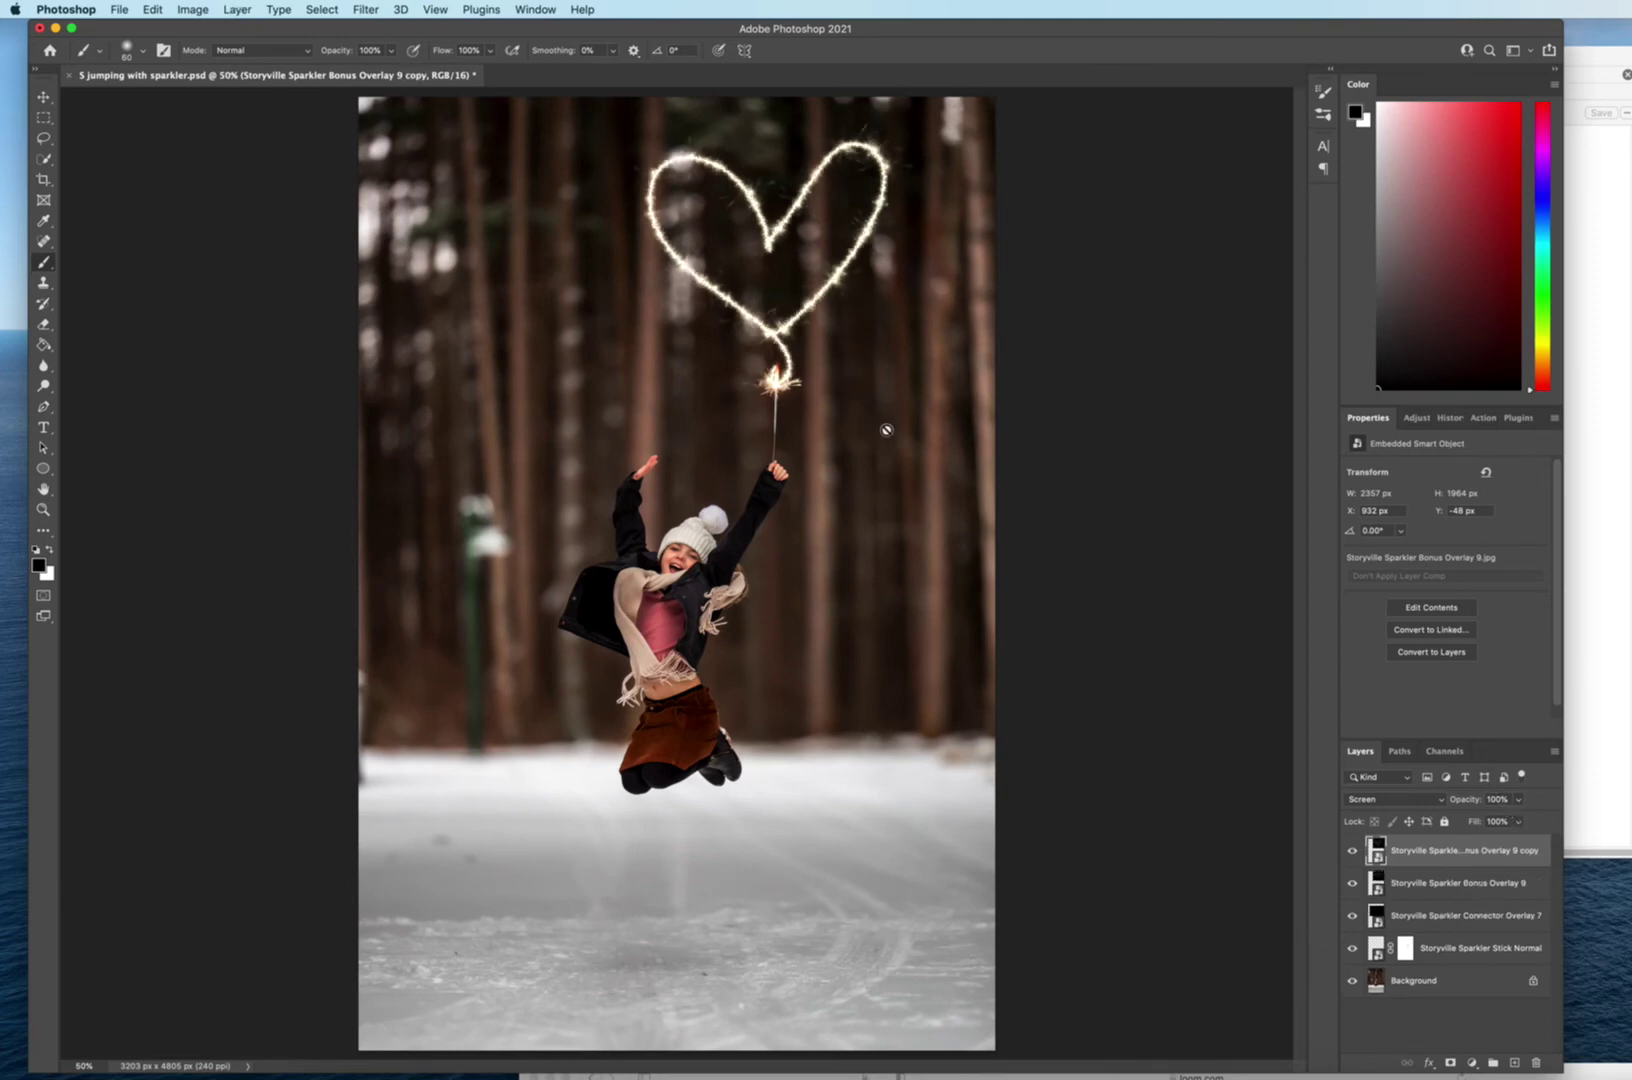
key("super+t")
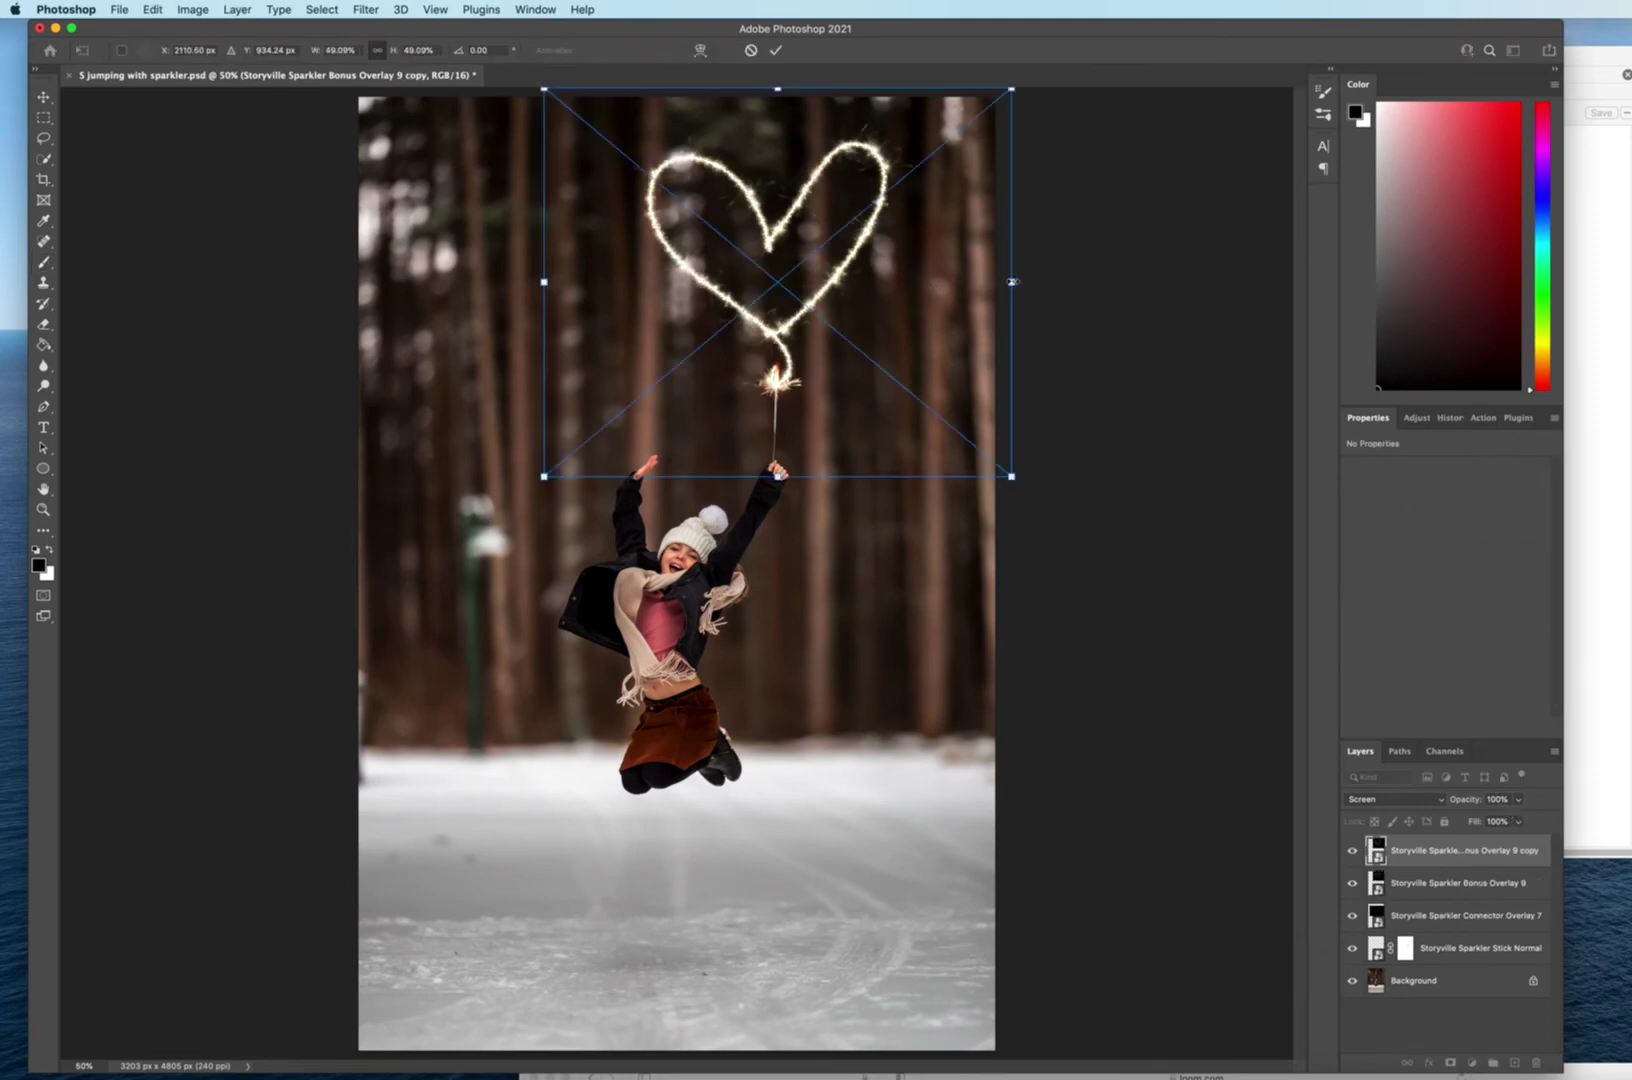
left_click_drag(1012, 282, 926, 329)
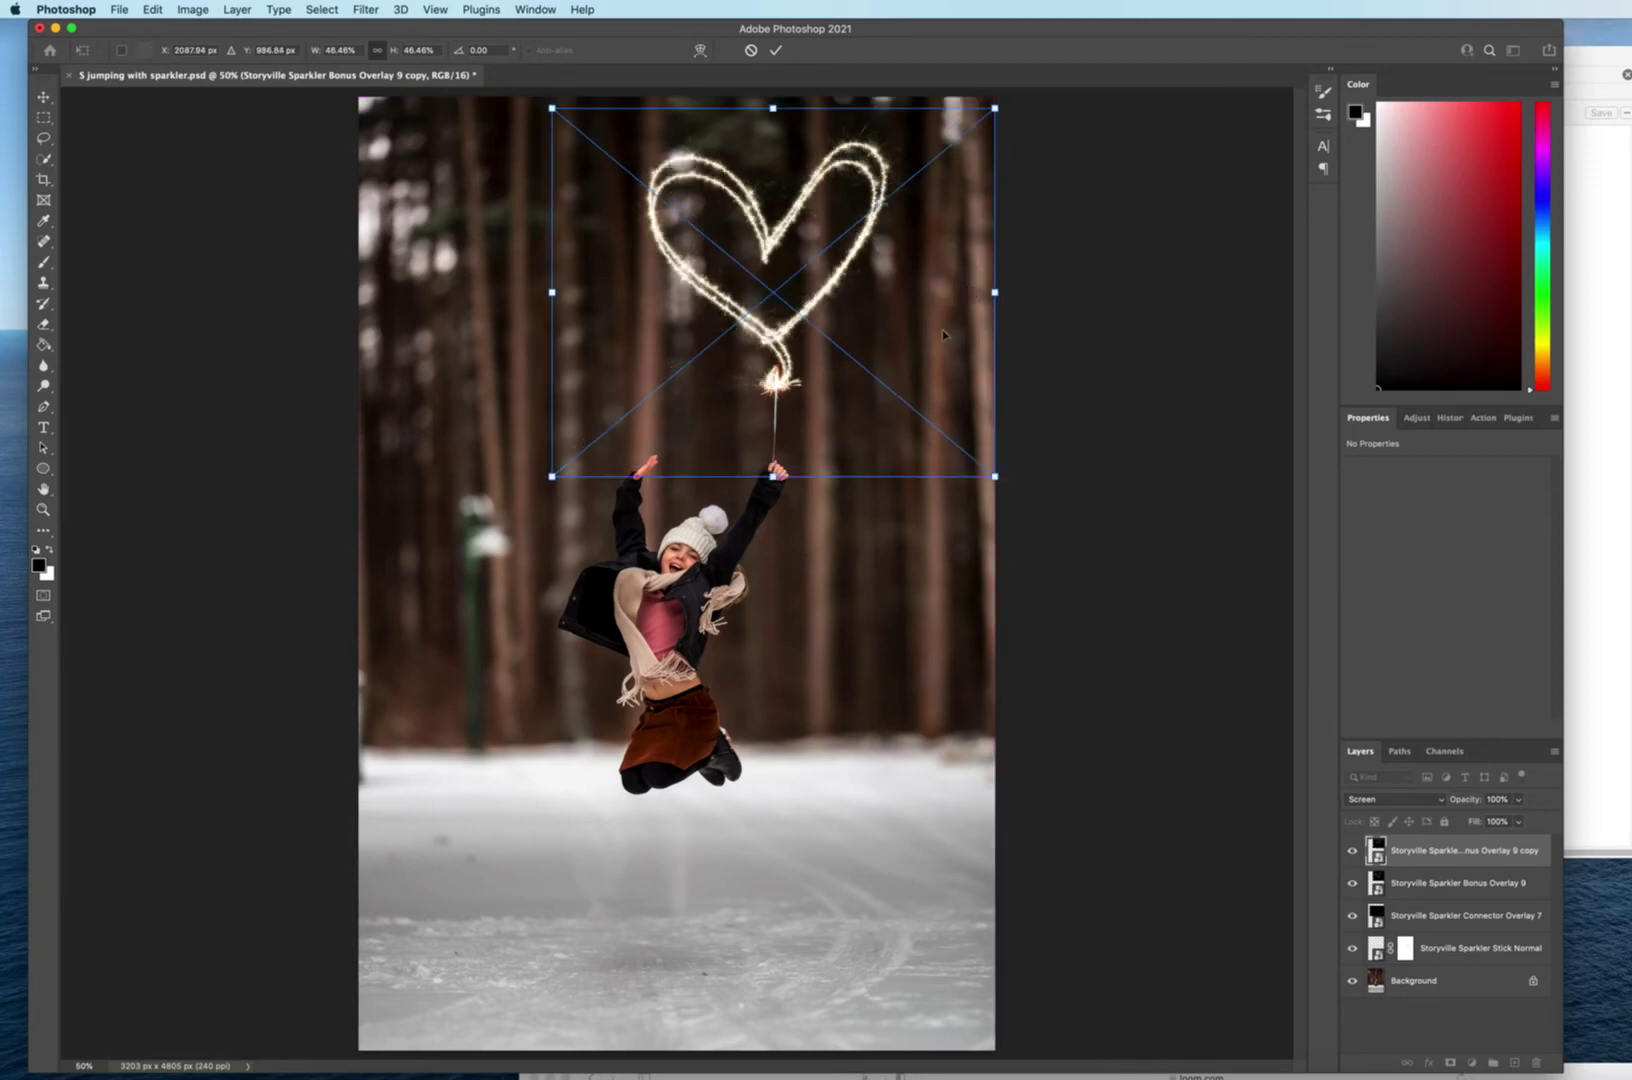
key("Return")
key("b")
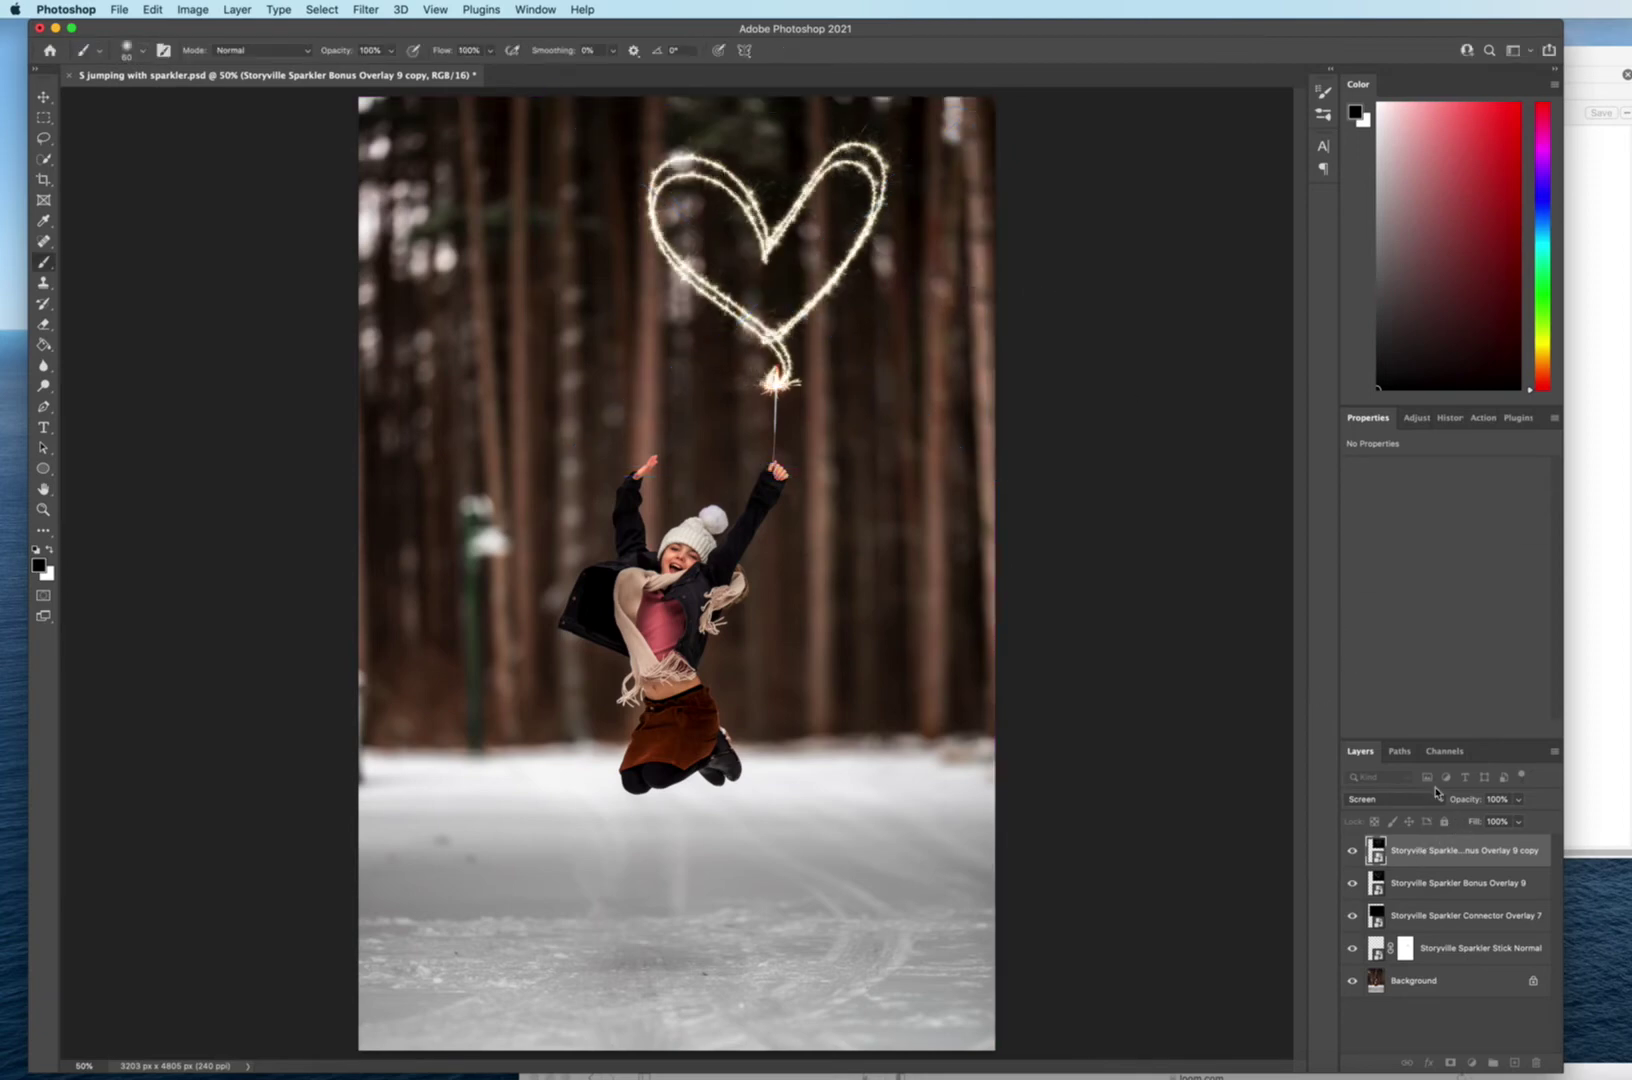
Add a second, smaller heart copy shifted right, then delete all three heart layers.
key("cmd+j")
key("cmd+t")
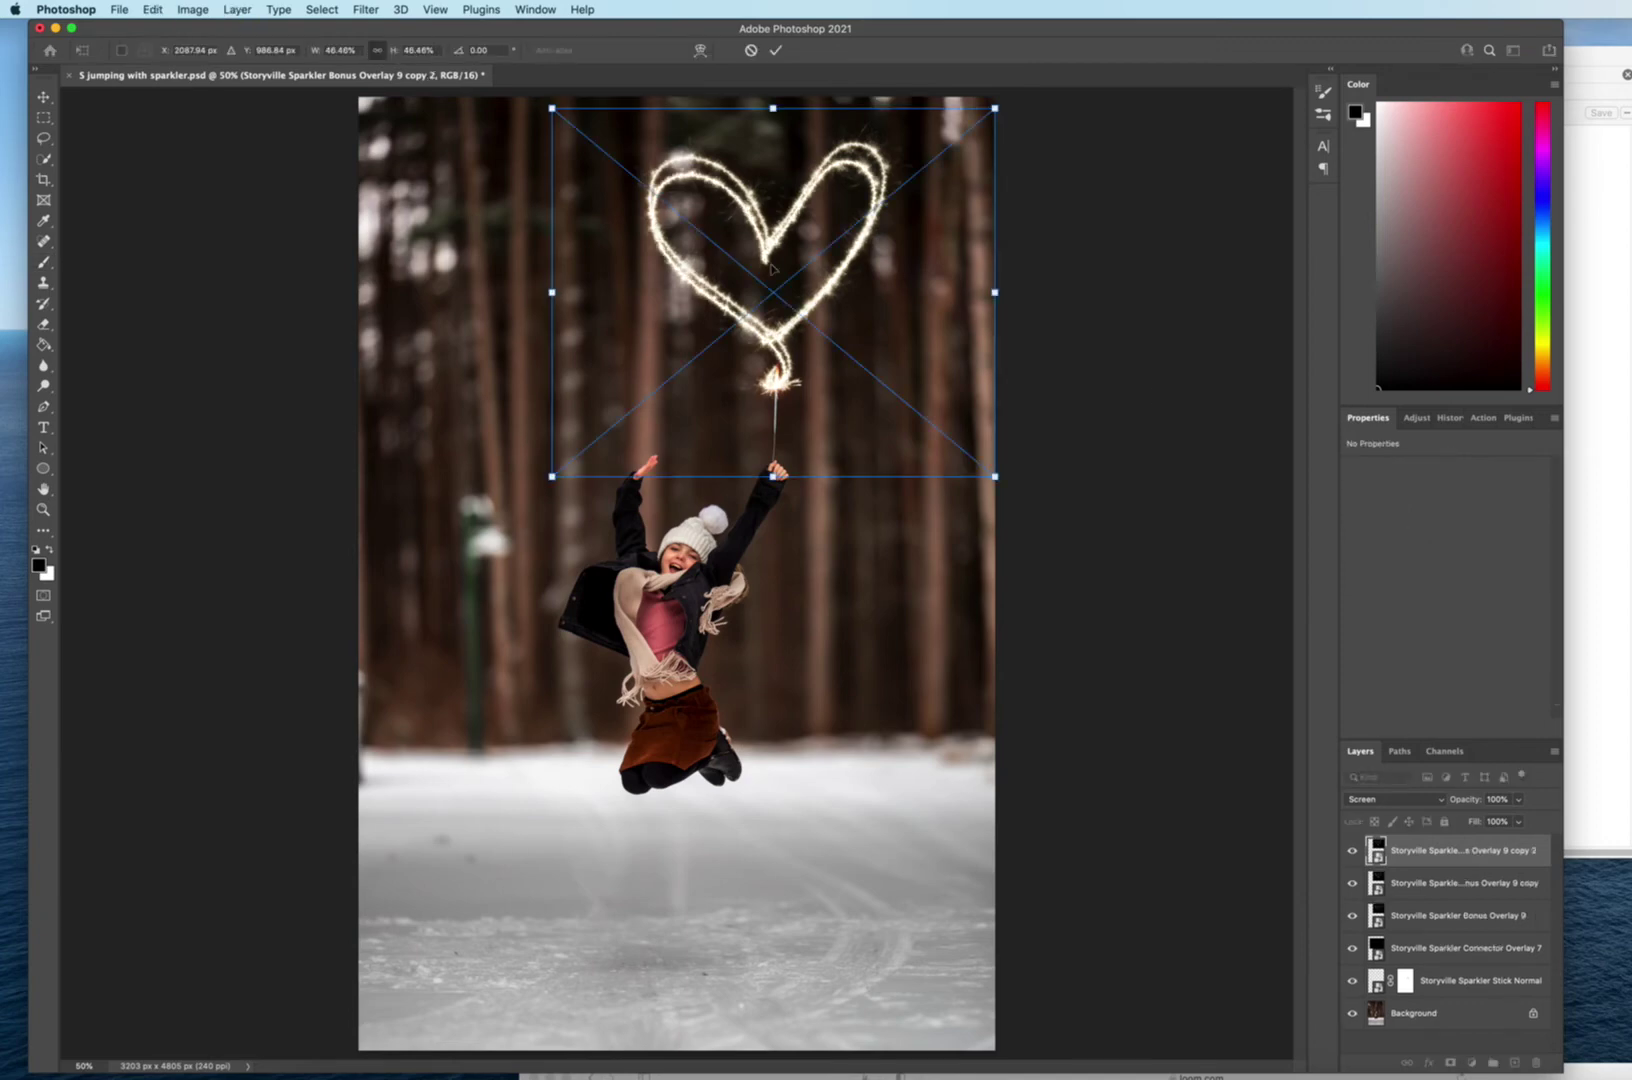
left_click_drag(995, 108, 961, 136)
left_click_drag(872, 226, 906, 211)
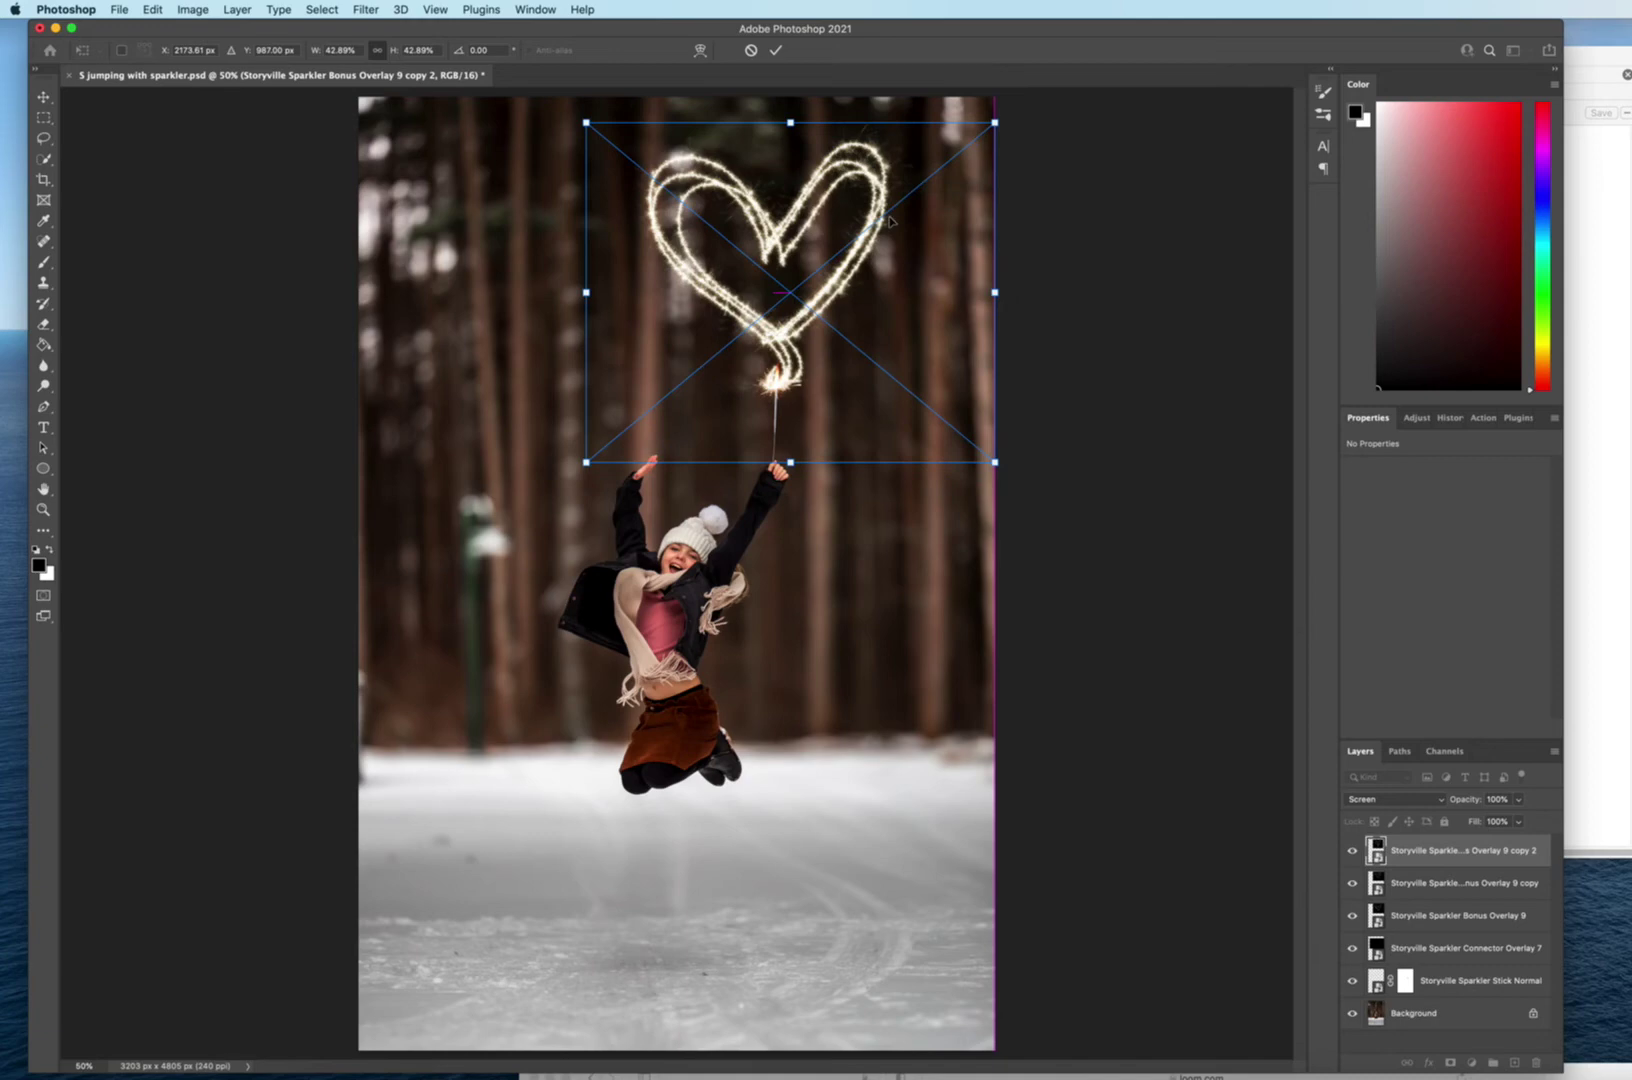
left_click(918, 342)
left_click(776, 50)
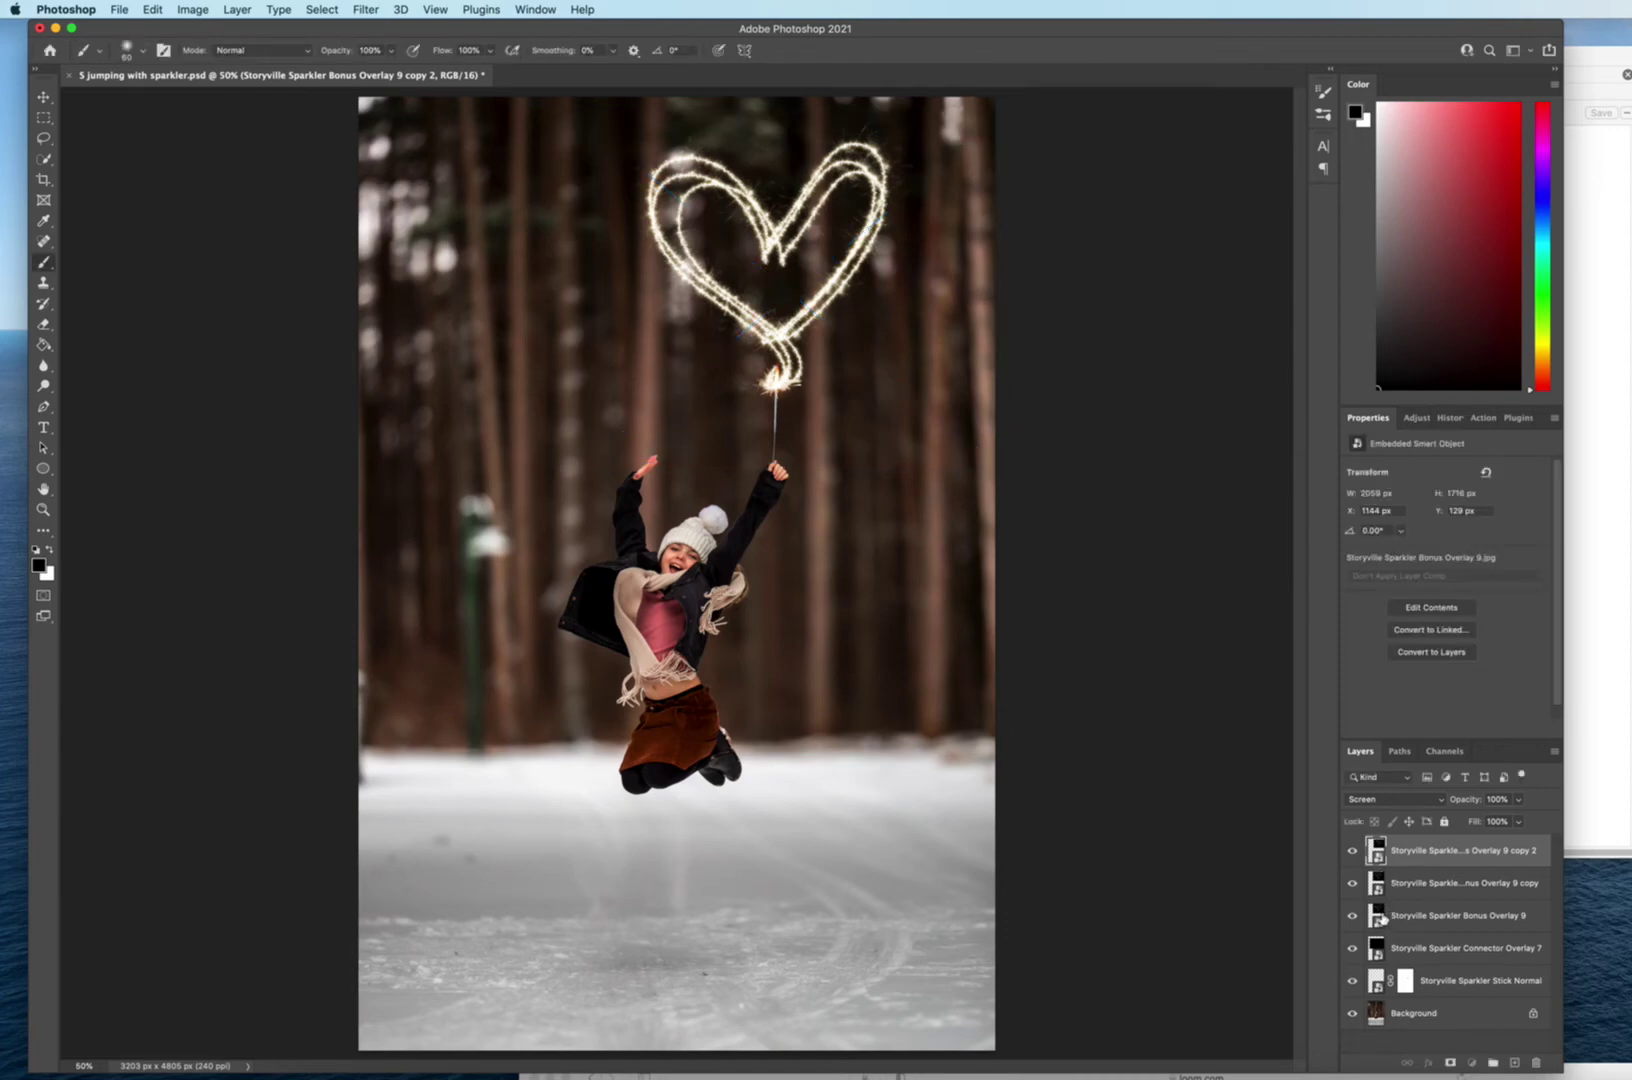
left_click(1388, 916, "shift")
left_click_drag(1388, 916, 1537, 1062)
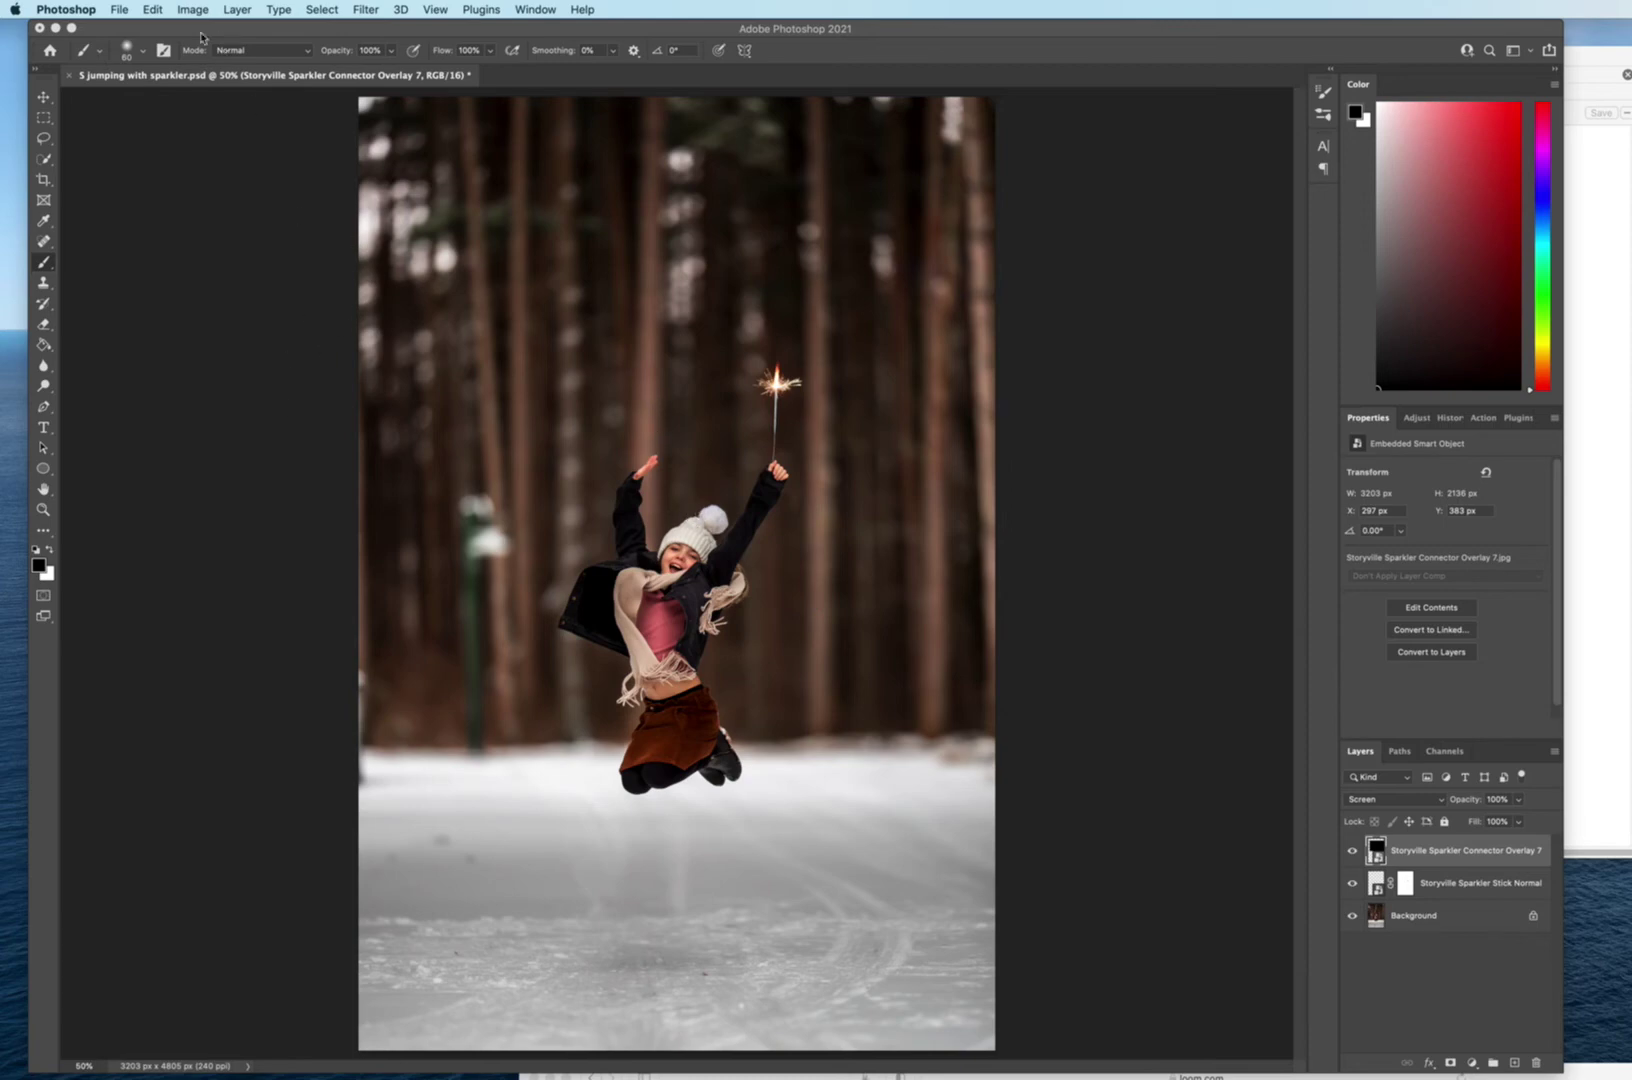
Pick the Storyville Sparkler h brush at 3619 px from the Sparkler Letter set.
left_click(144, 55)
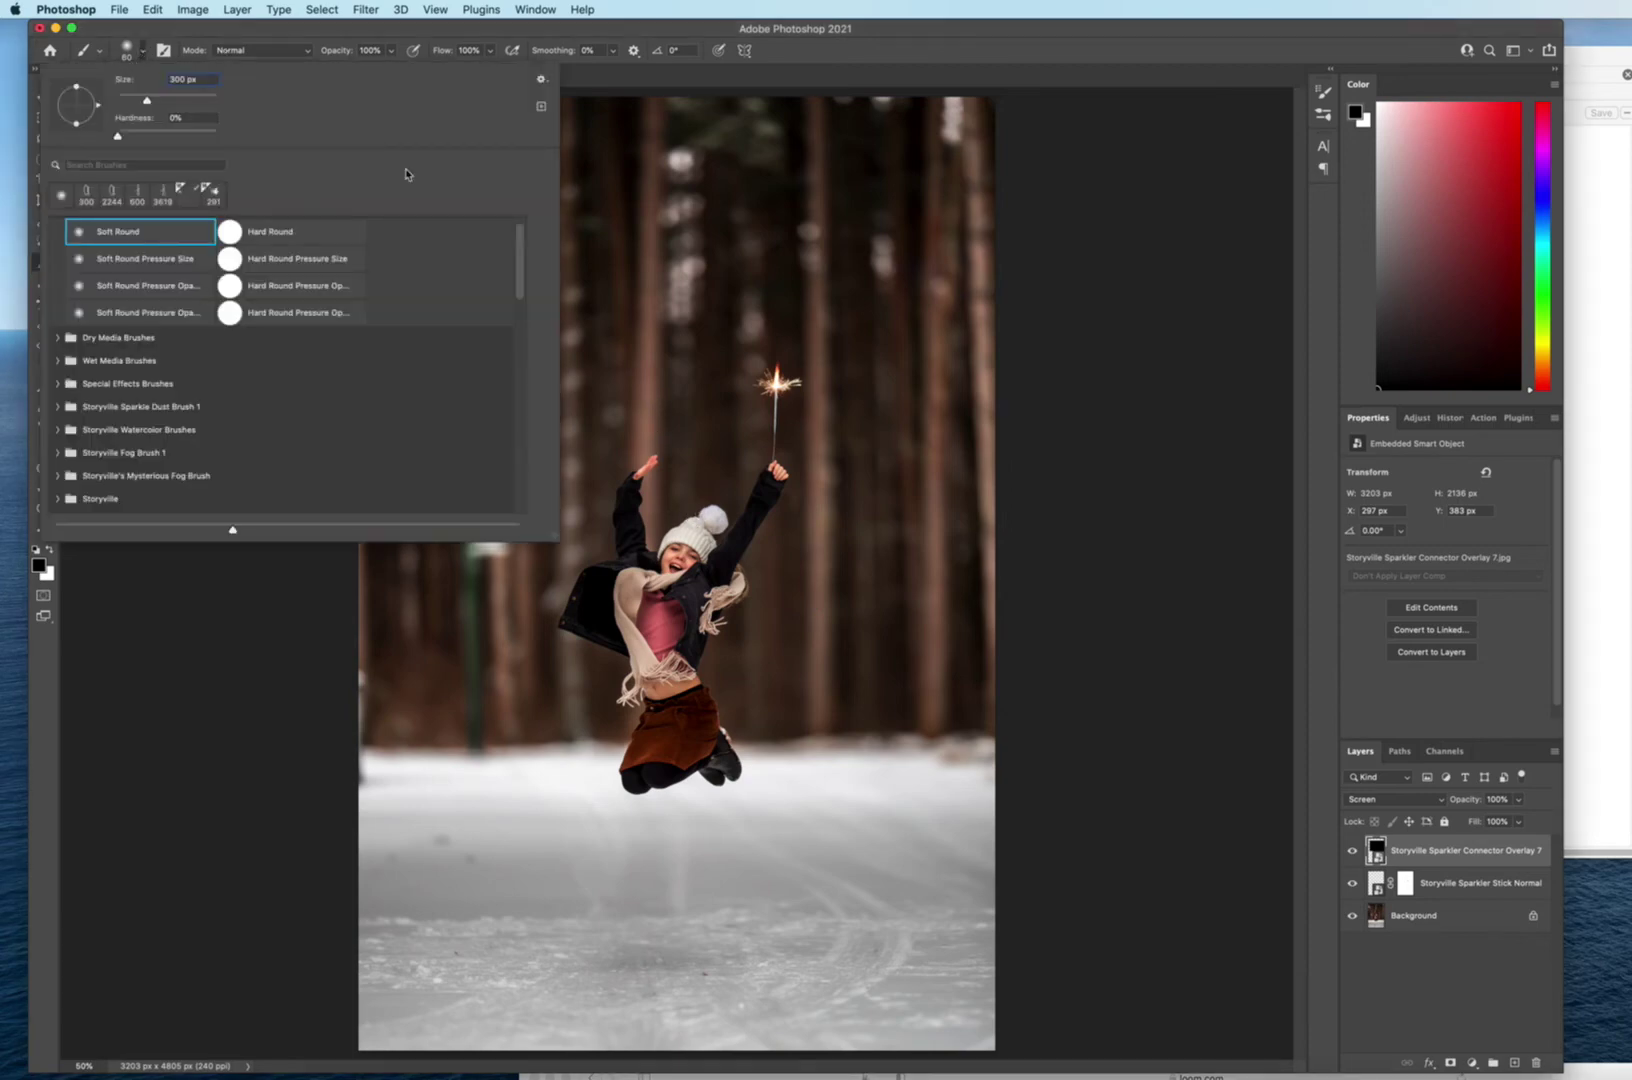
mouse_move(519, 256)
left_mouse_down()
mouse_move(525, 340)
mouse_move(532, 319)
left_mouse_up()
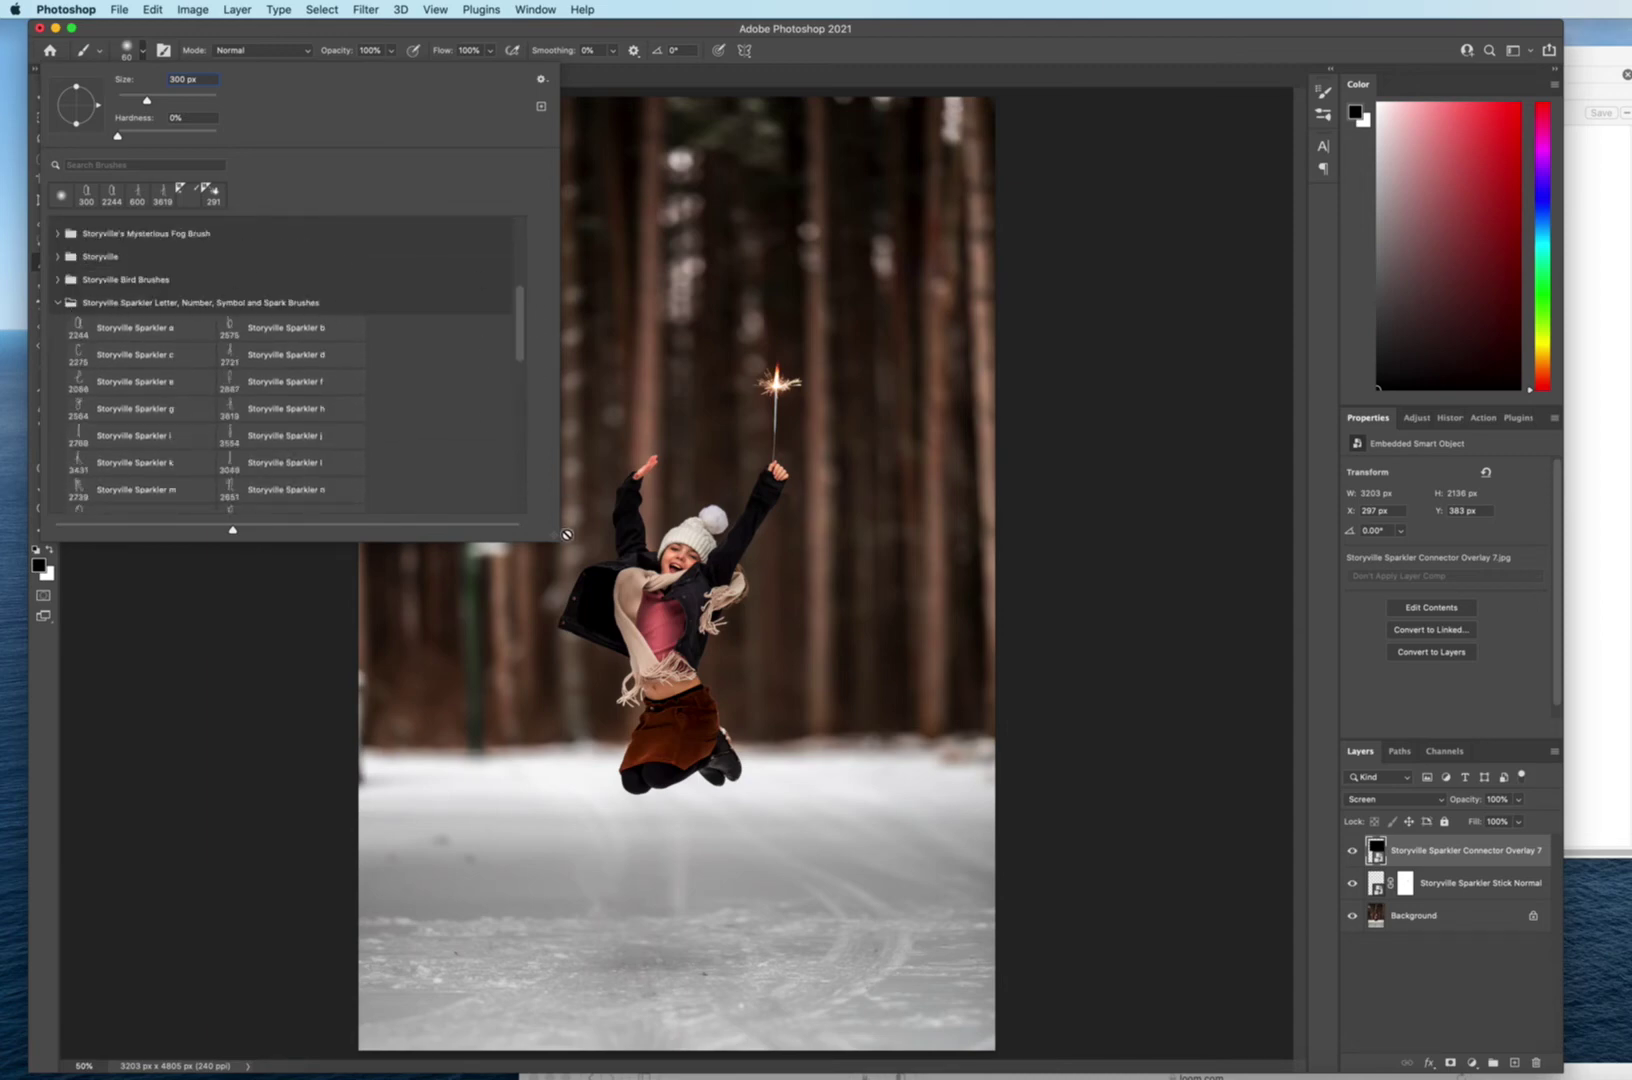
mouse_move(556, 539)
left_mouse_down()
mouse_move(653, 505)
mouse_move(668, 537)
left_mouse_up()
scroll(629, 378, "down", 1)
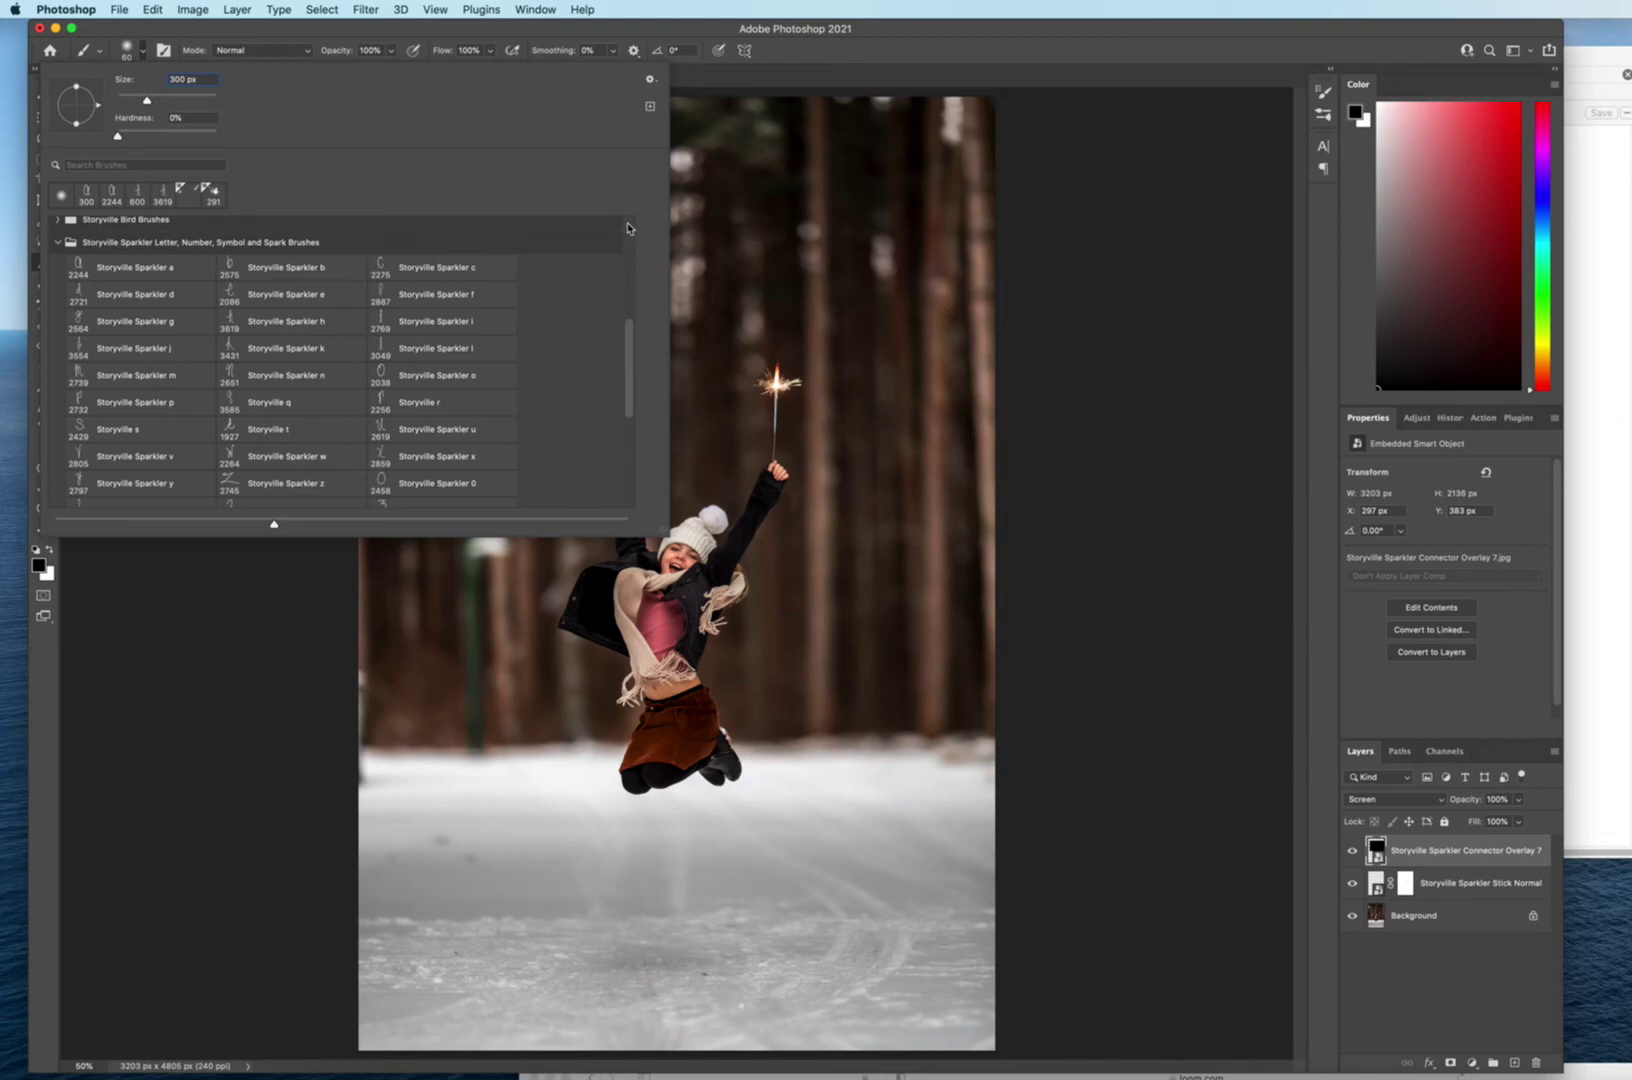
left_click(550, 9)
left_click(318, 146)
left_click(283, 320)
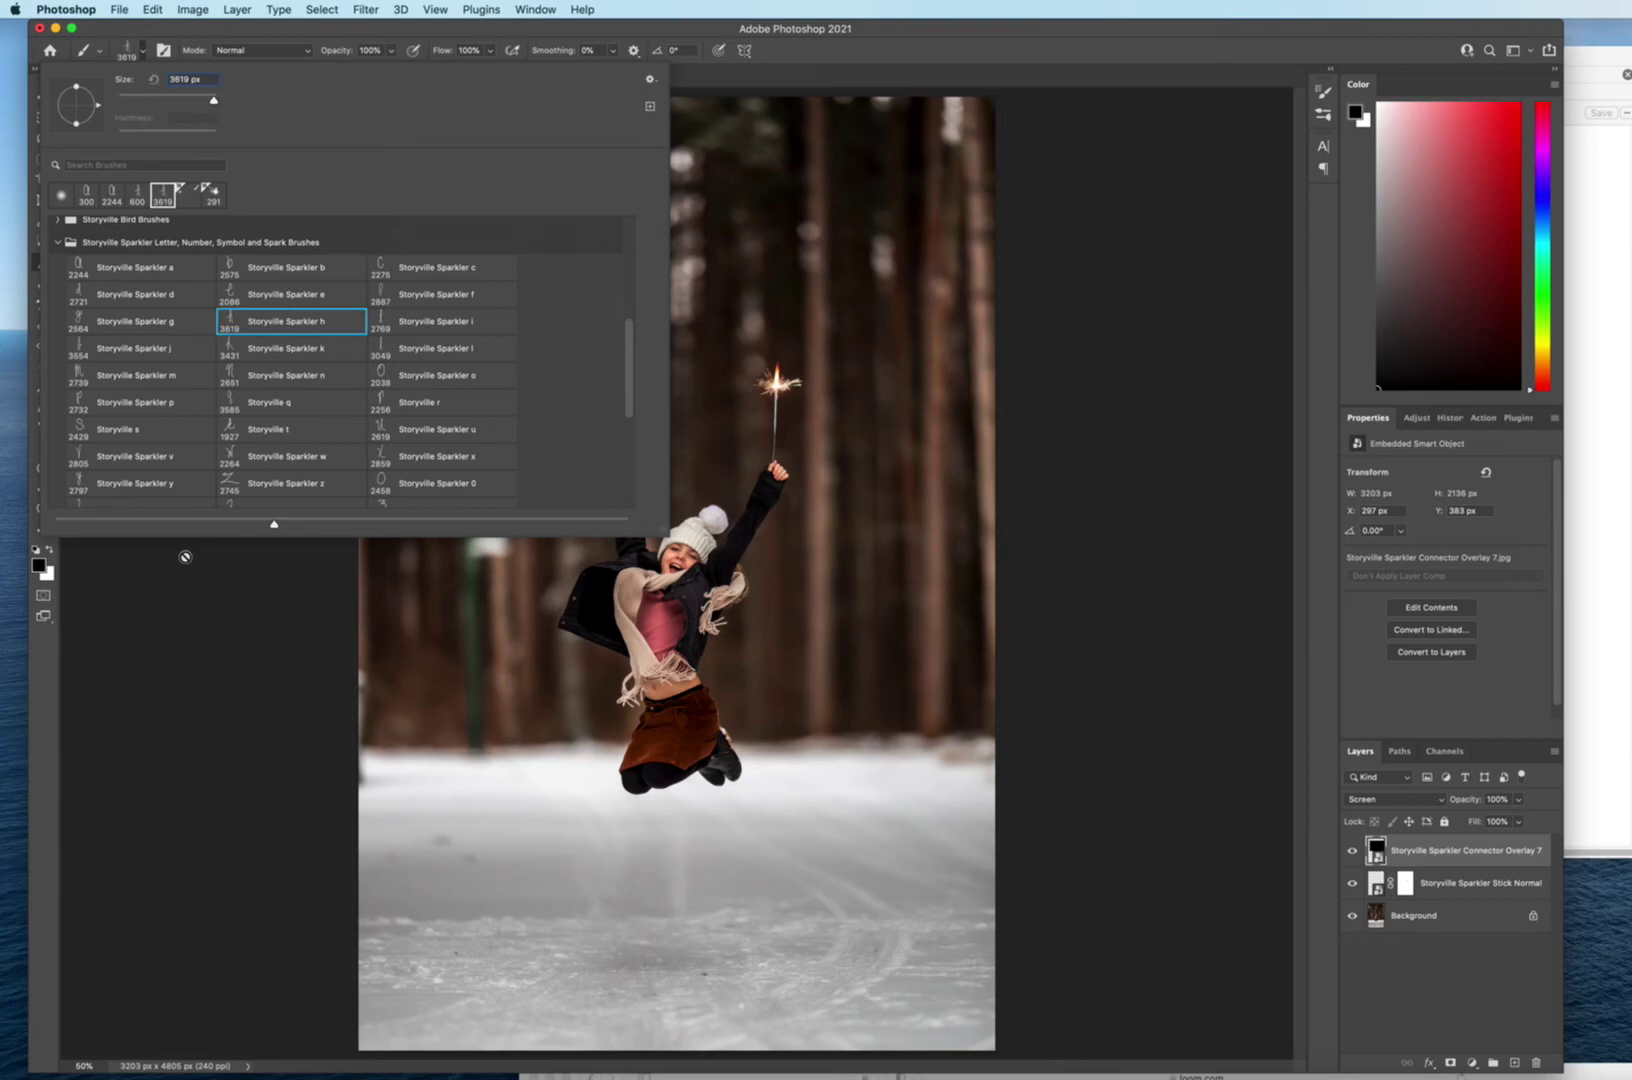
left_click(71, 546)
Dismiss the rasterize warning and set the foreground colour to pale yellow fbf2c9.
left_click(1060, 352)
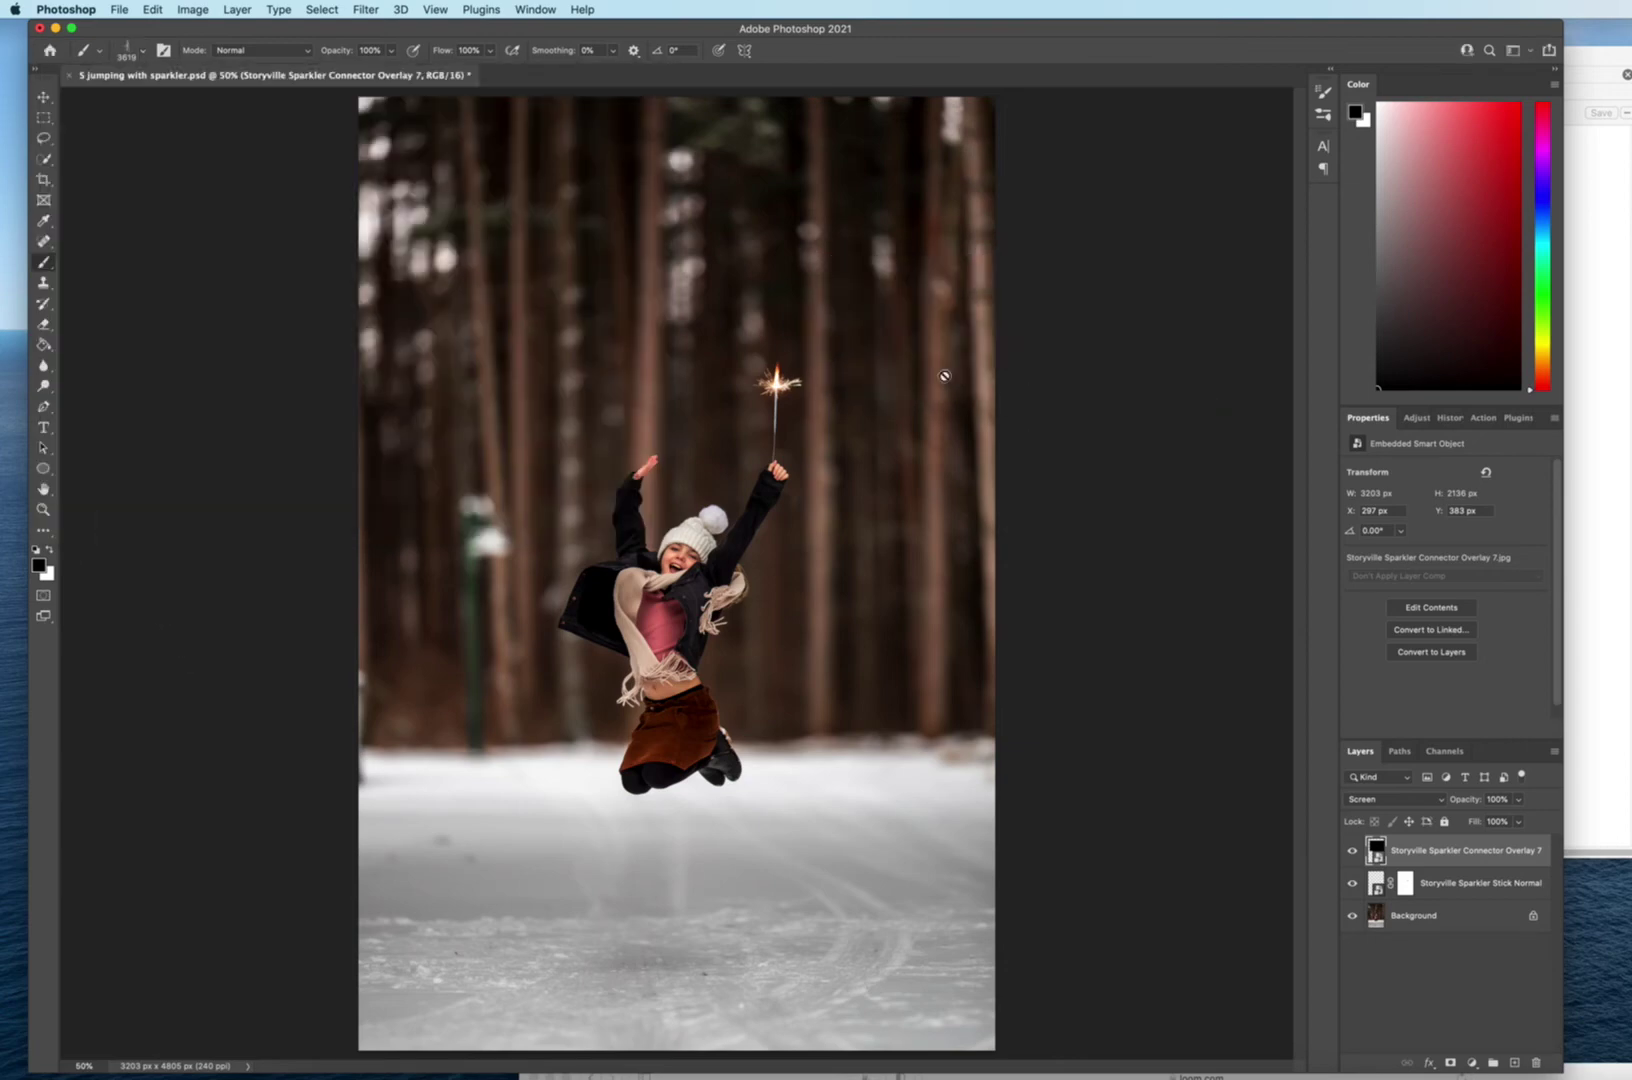
left_click(48, 553)
left_click(39, 565)
left_click_drag(1571, 369, 1315, 371)
left_click(1313, 585)
left_click_drag(1314, 585, 1316, 586)
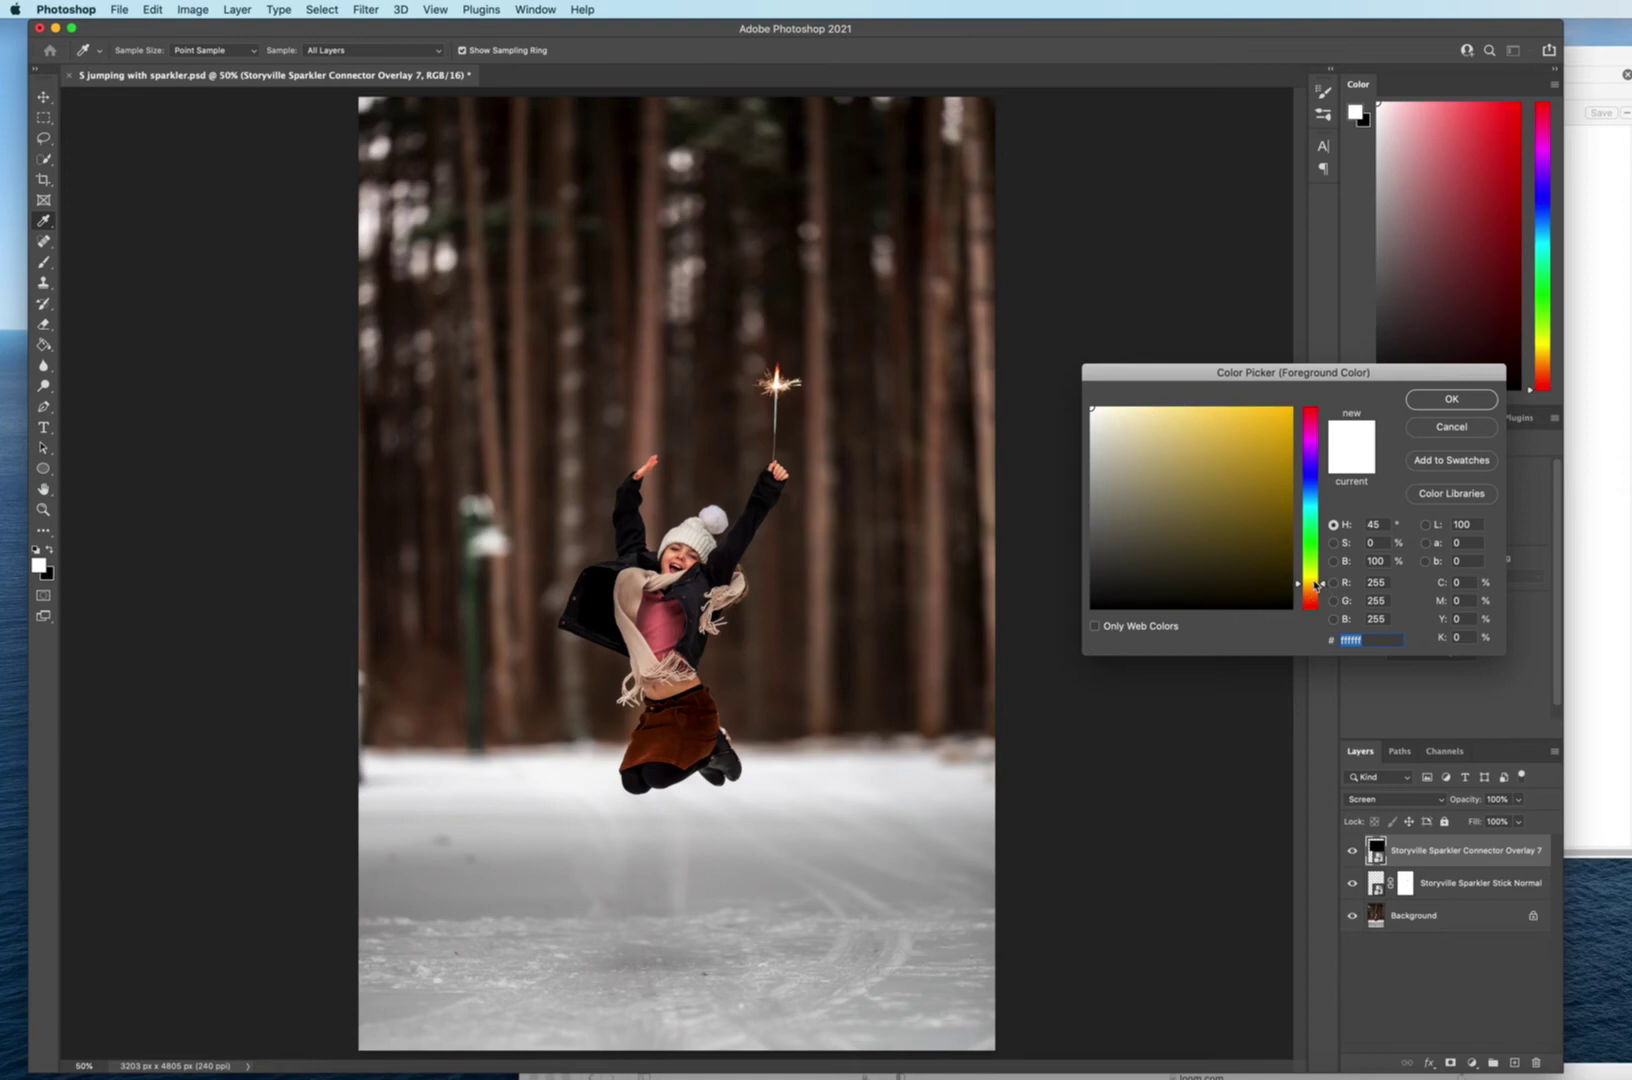
left_click_drag(1311, 590, 1311, 584)
left_click(1131, 411)
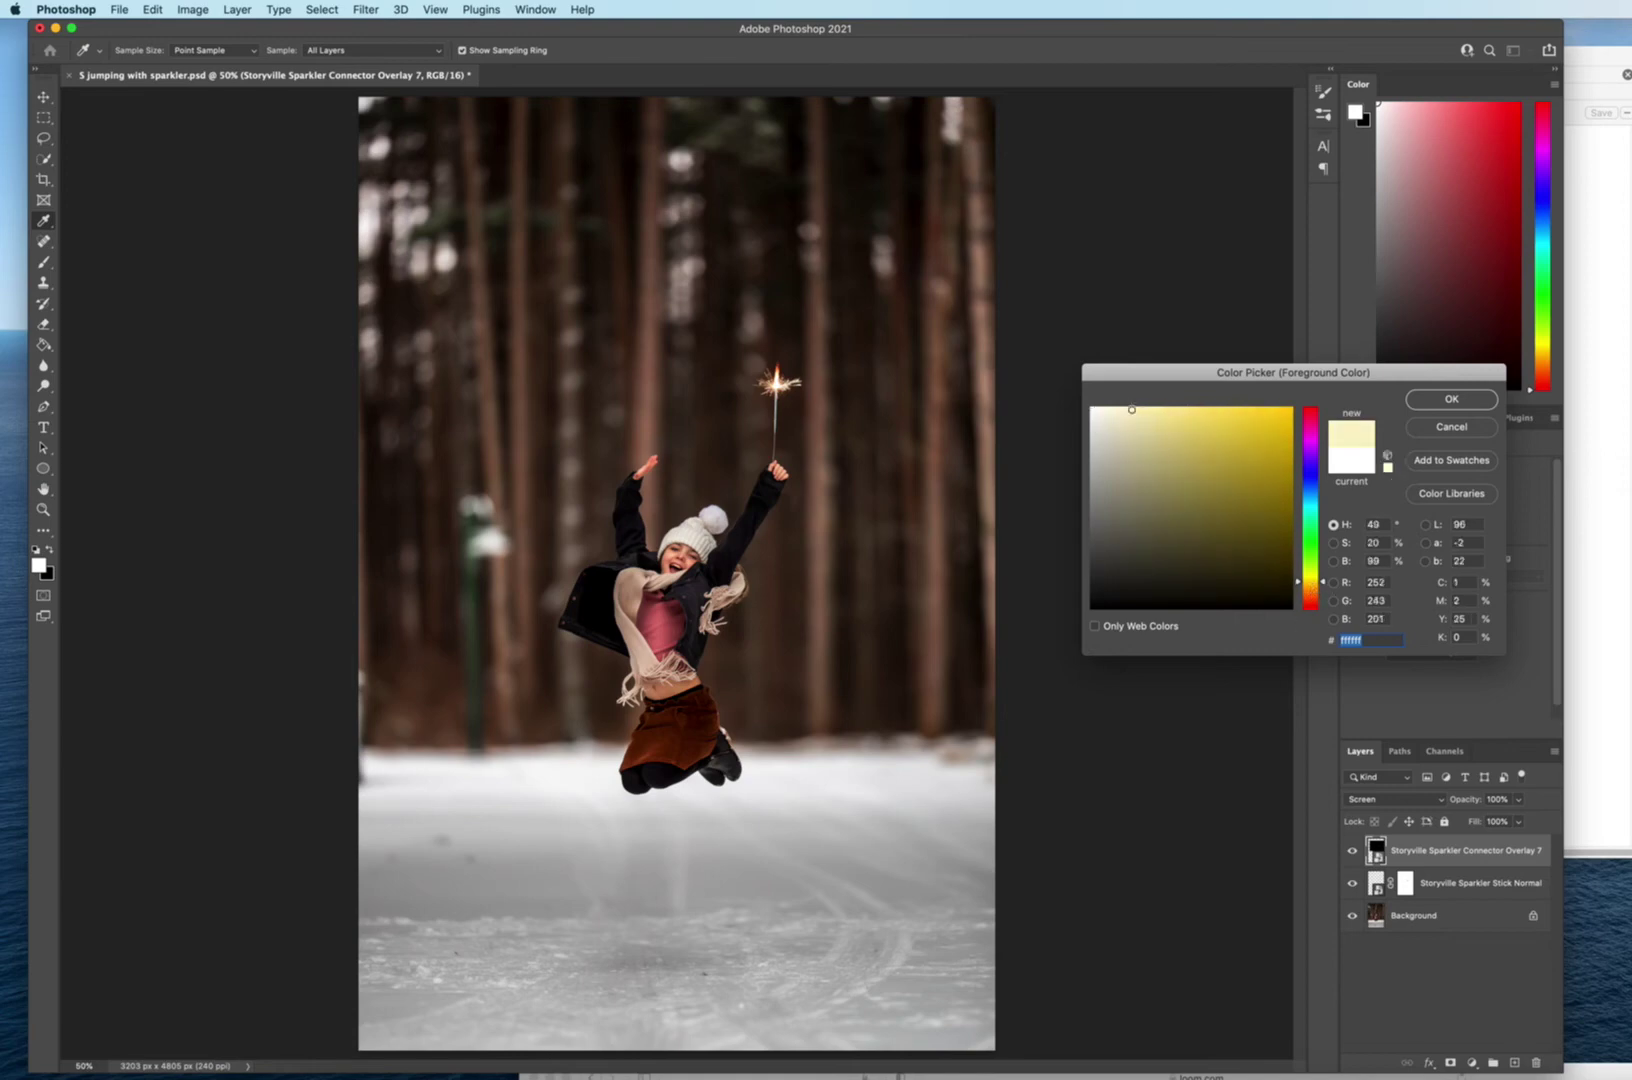
left_click(1451, 400)
On a new layer, stamp a cream sparkler 'h' at about 700 px above the girl.
key("b")
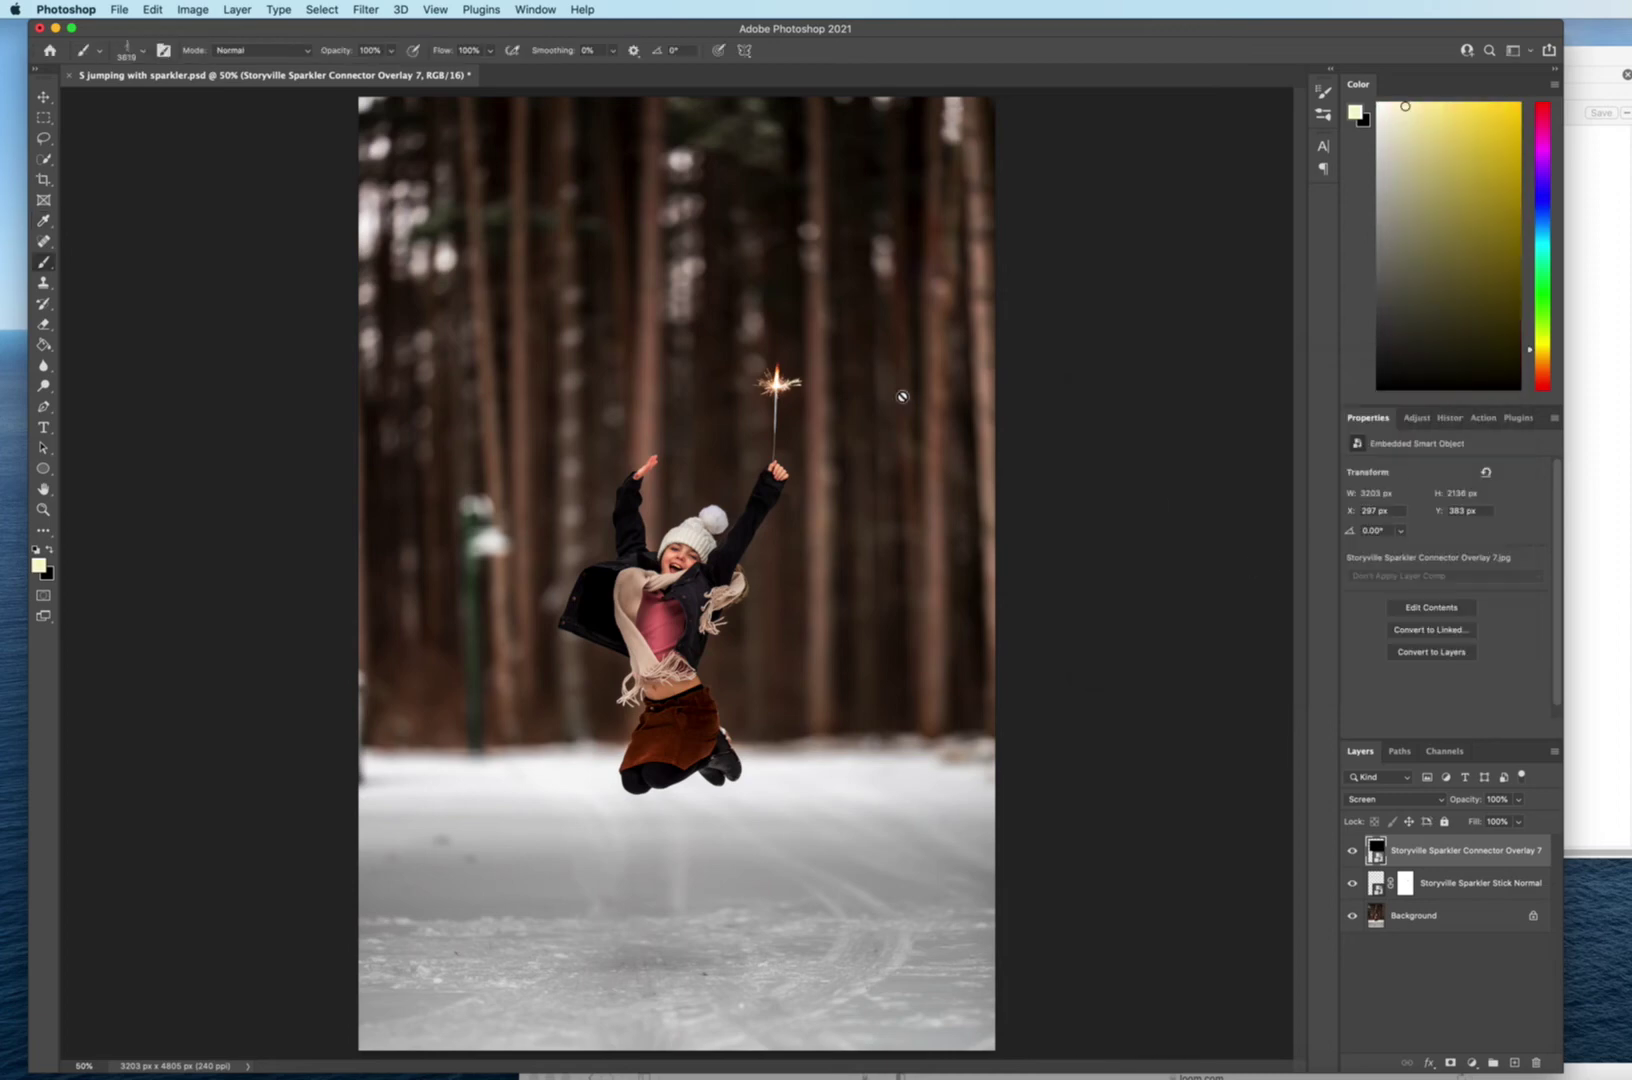
left_click(1514, 1063)
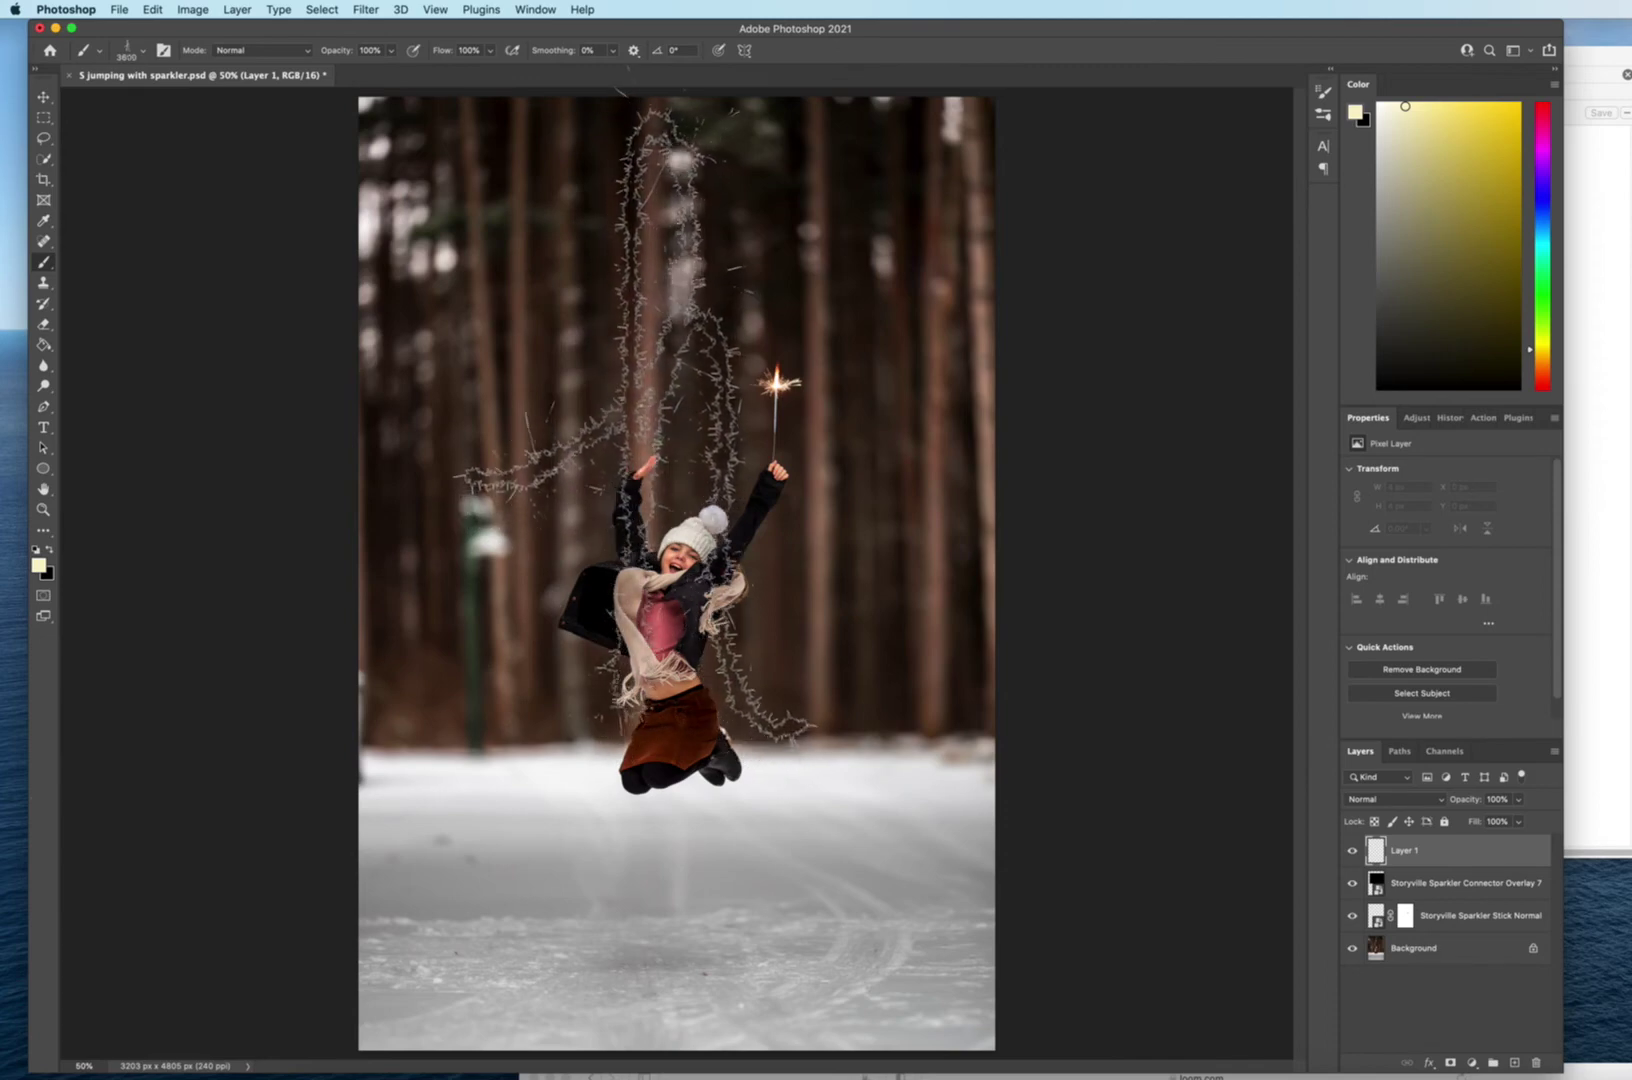
key("bracketleft")
key("bracketleft")
key("bracketleft")
left_click(1140, 512)
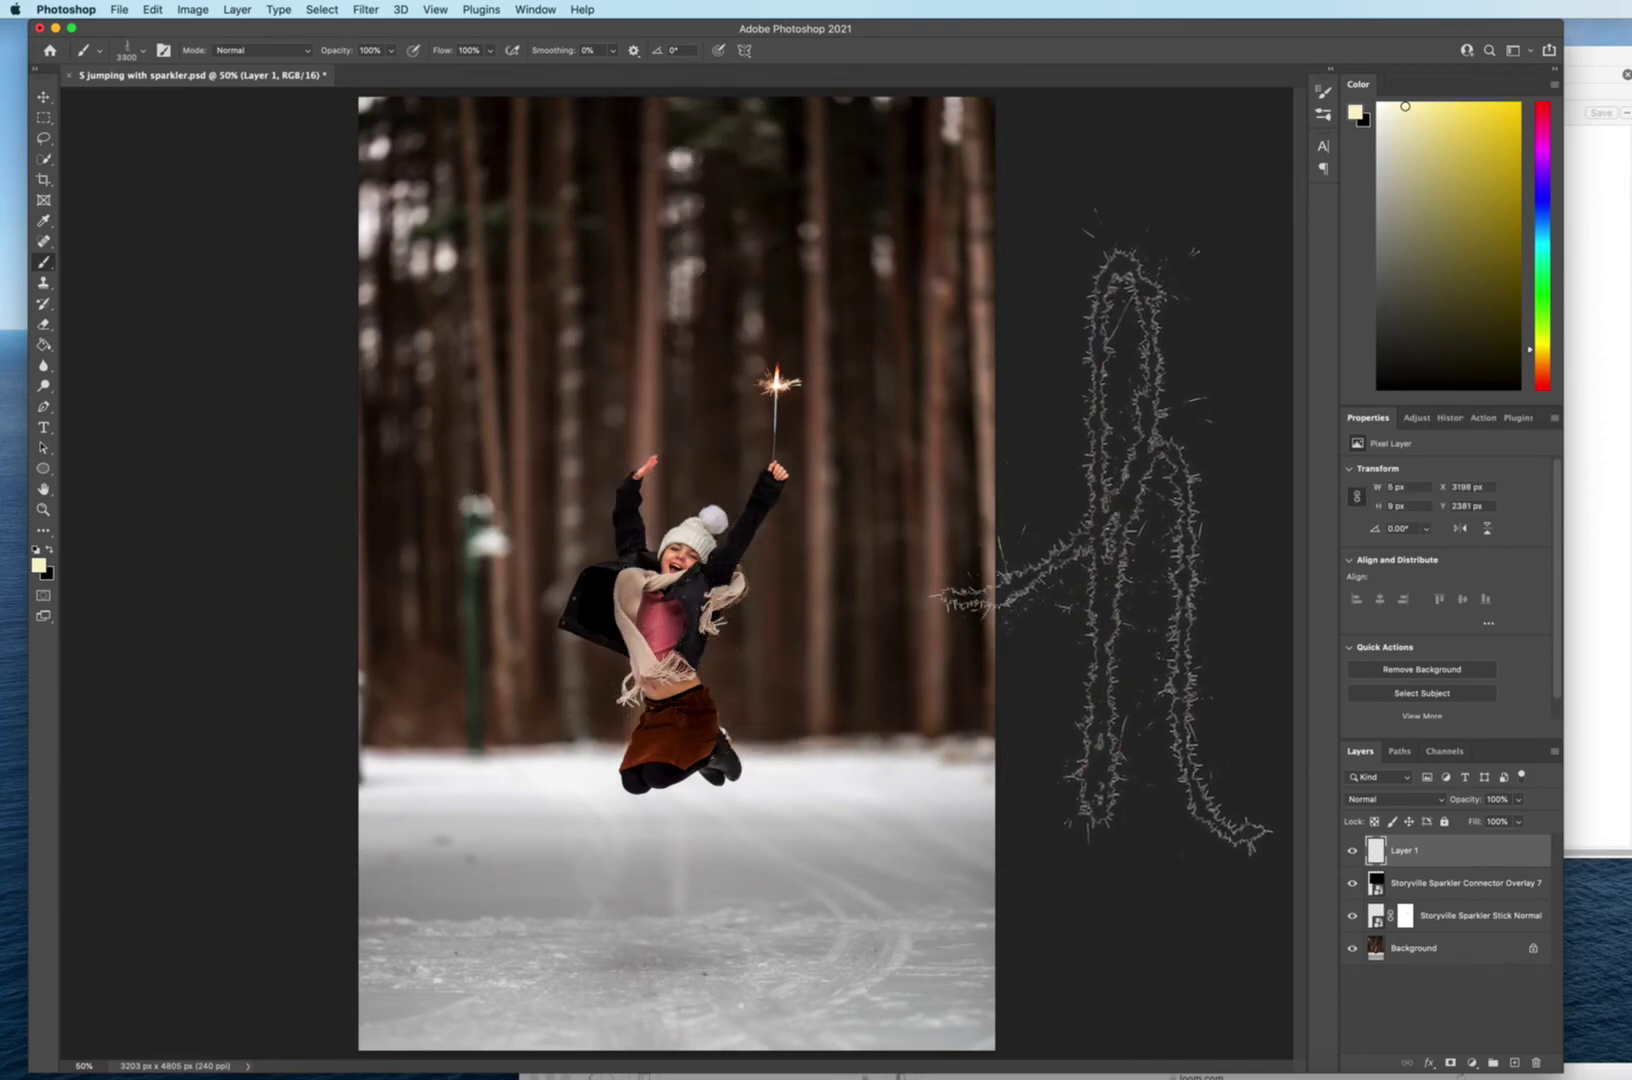
key("bracketleft")
key("bracketleft")
key("bracketleft")
key("bracketleft")
key("bracketleft")
key("bracketleft")
key("bracketleft")
key("bracketleft")
key("bracketleft")
key("bracketleft")
key("bracketleft")
key("bracketleft")
key("bracketleft")
key("bracketleft")
key("bracketleft")
key("bracketleft")
key("bracketleft")
key("bracketleft")
key("bracketleft")
key("bracketleft")
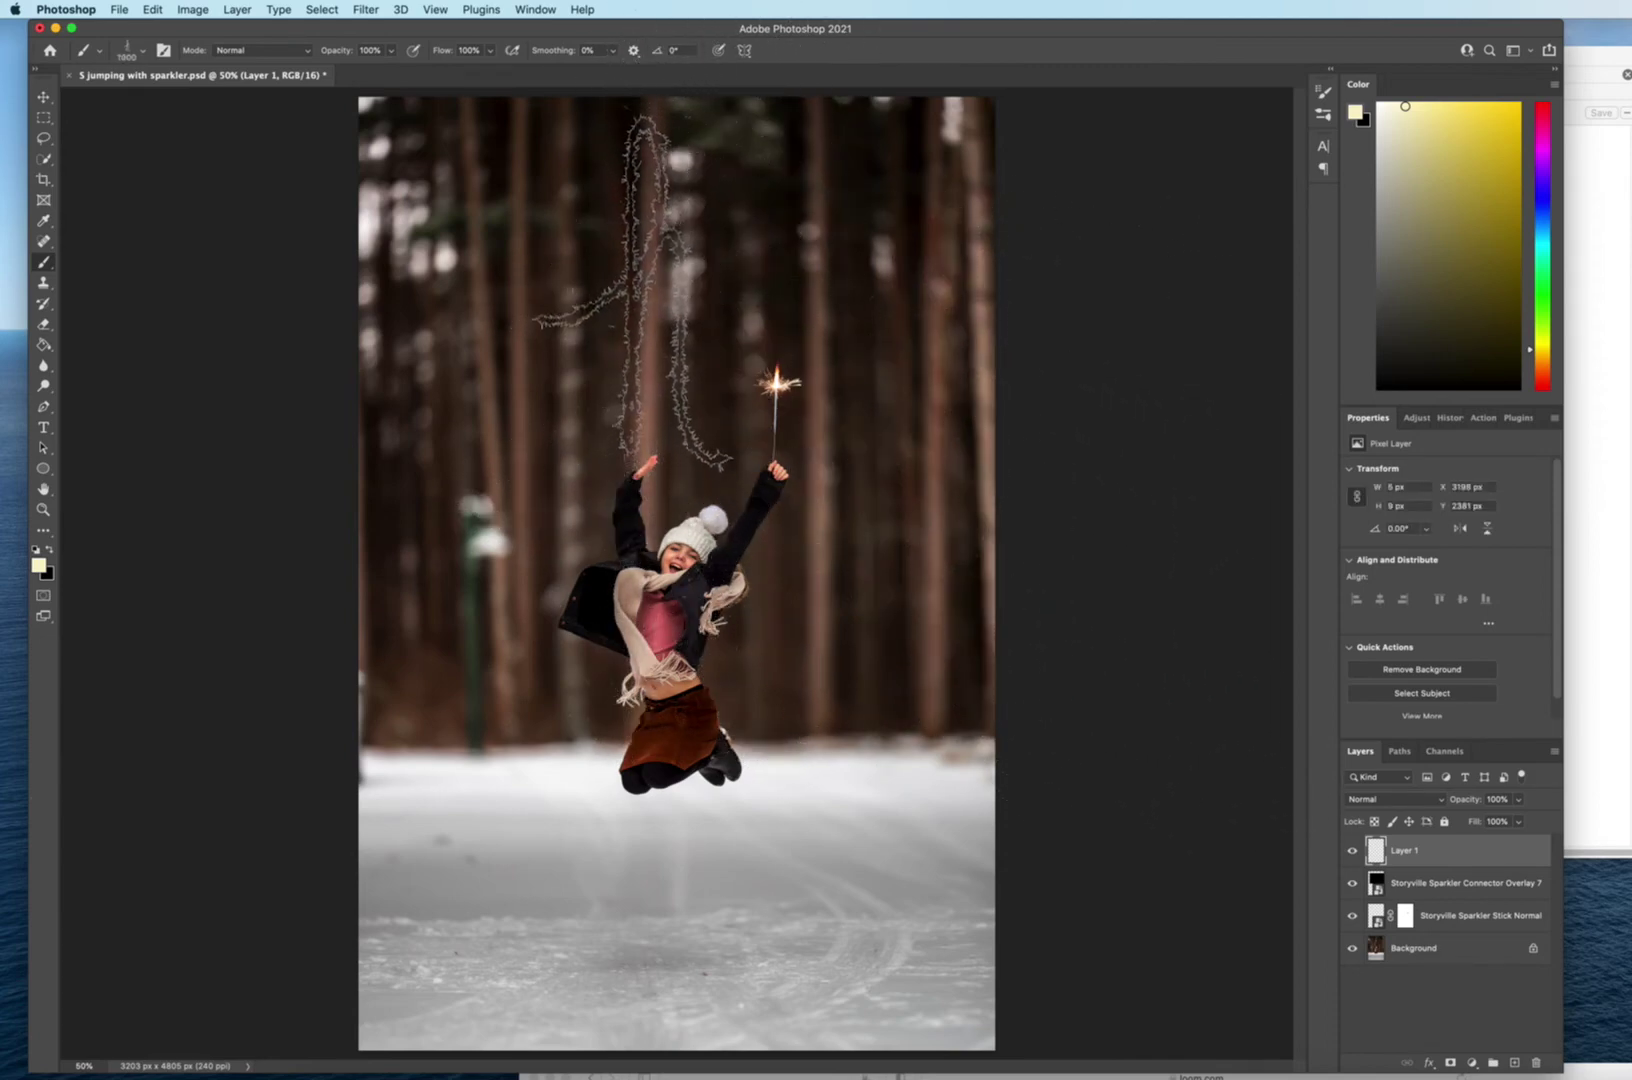
key("bracketleft")
key("bracketleft")
key("bracketleft")
key("bracketleft")
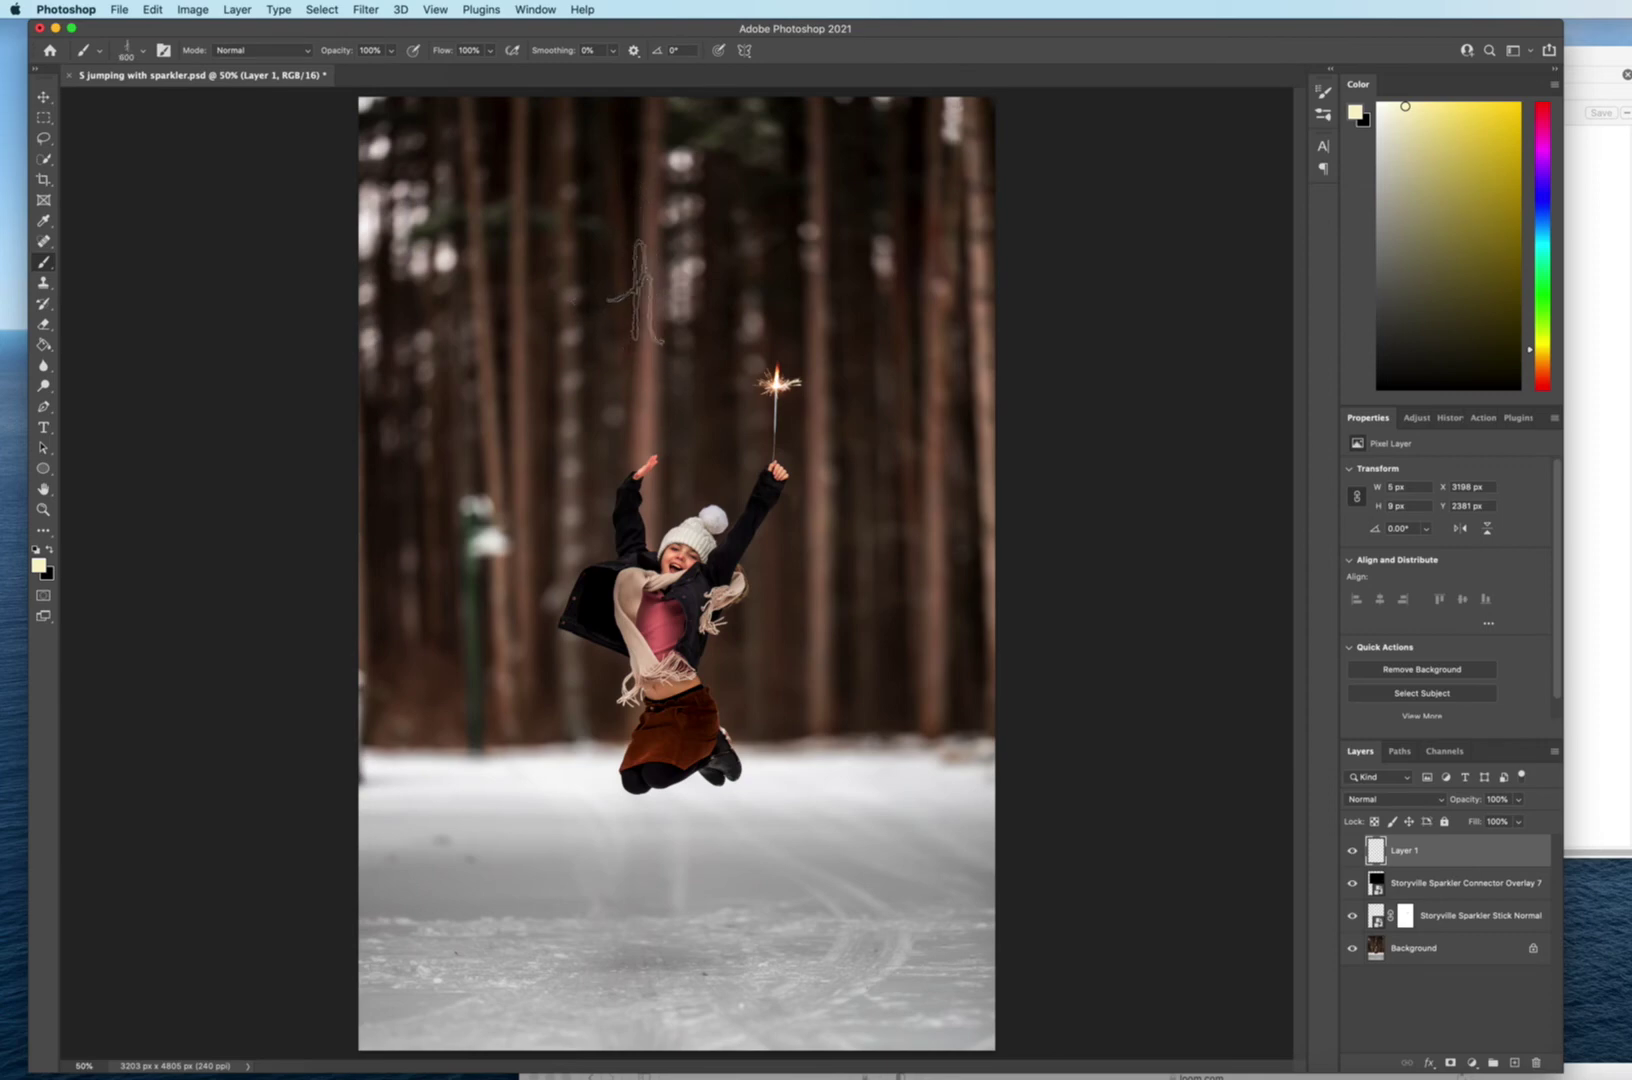
key("bracketright")
key("bracketright")
key("bracketright")
key("bracketright")
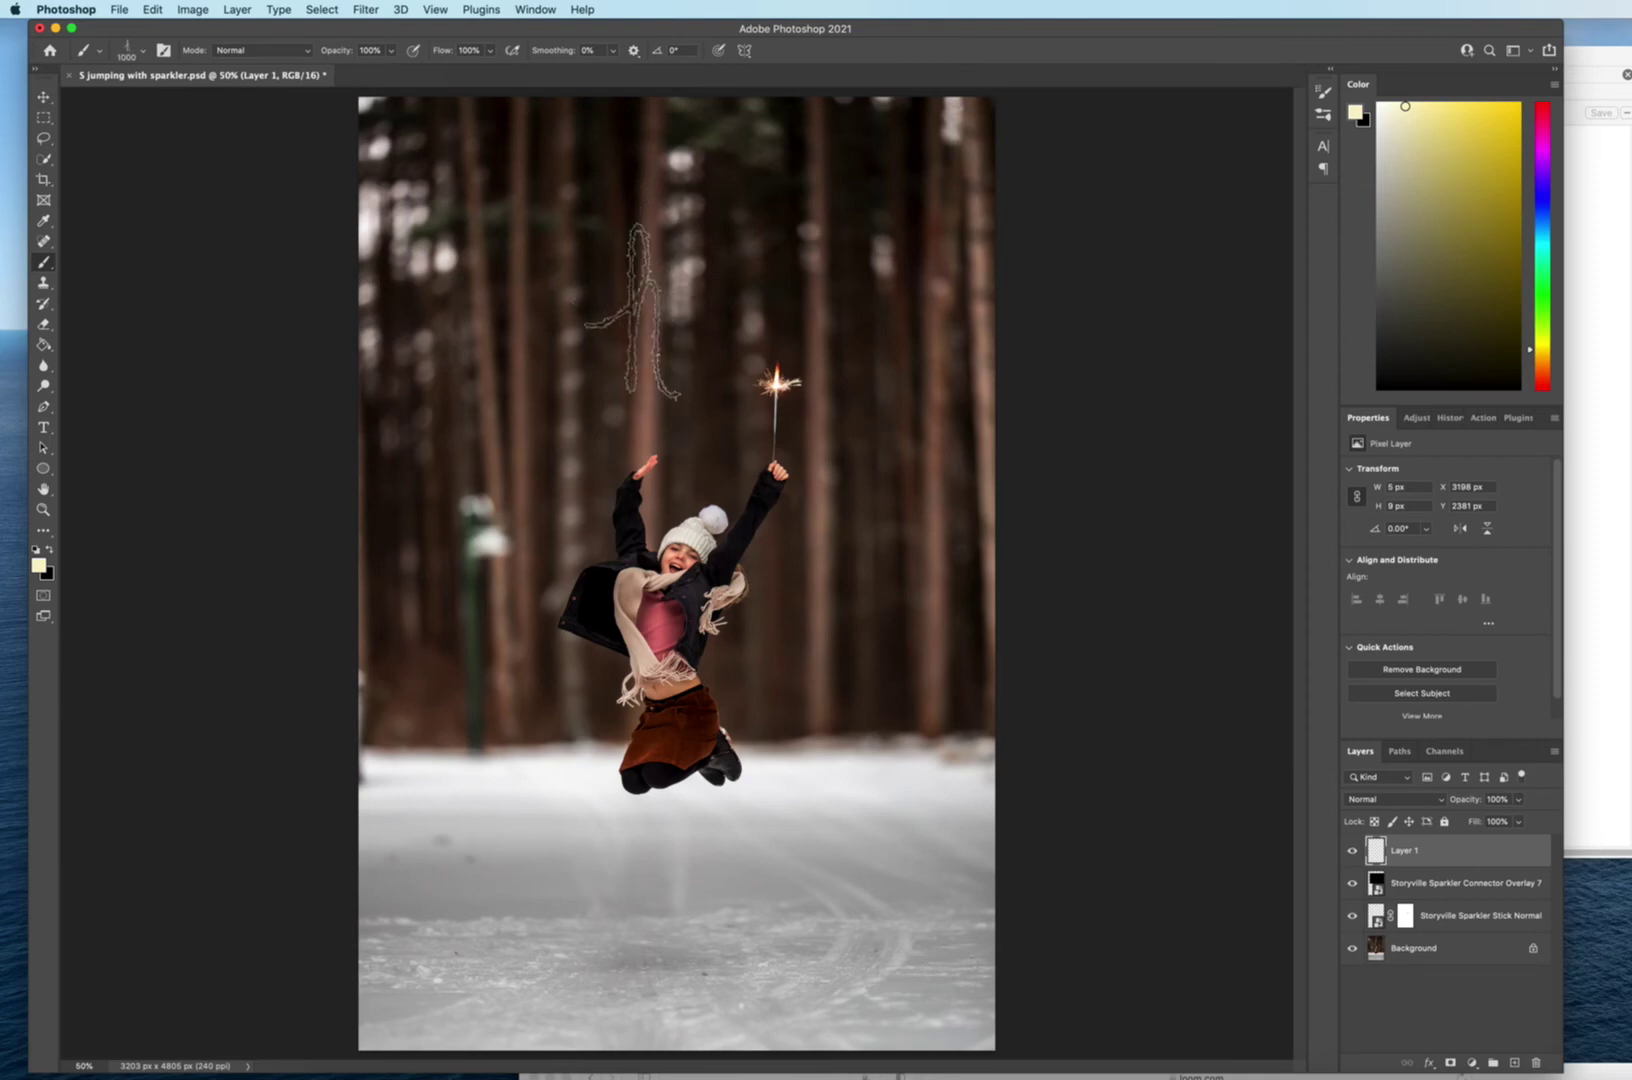
key("bracketleft")
key("bracketleft")
key("bracketleft")
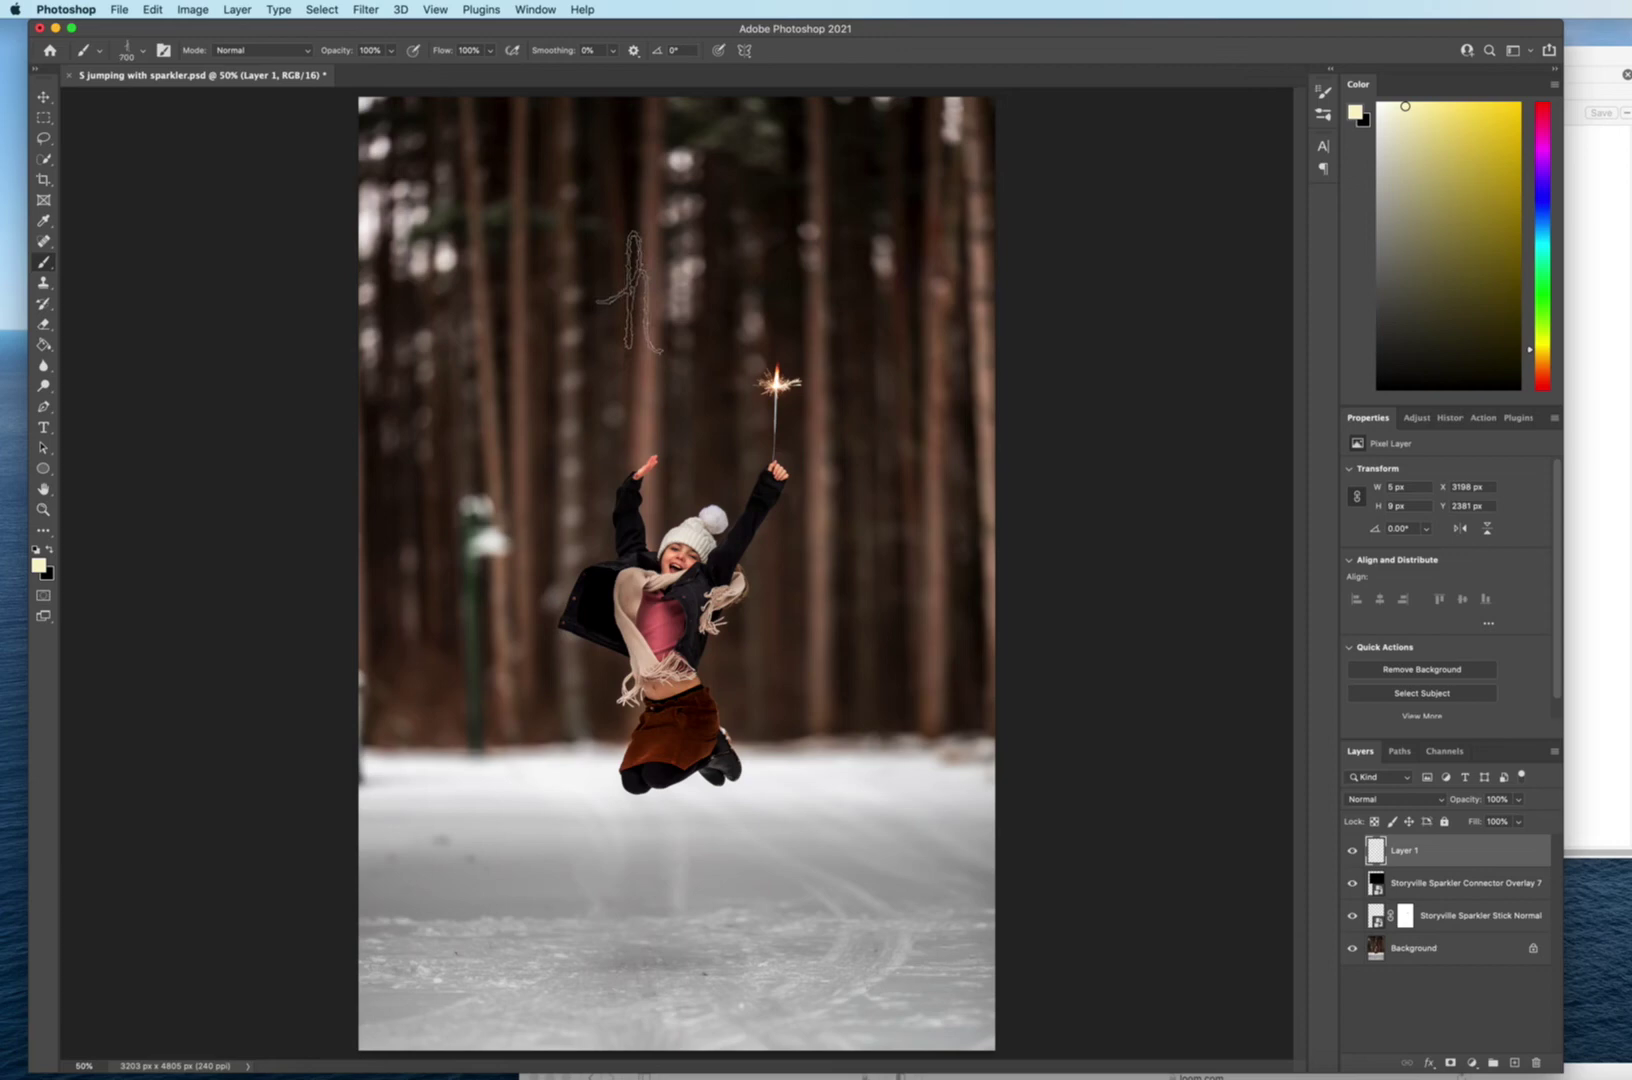
left_click(631, 315)
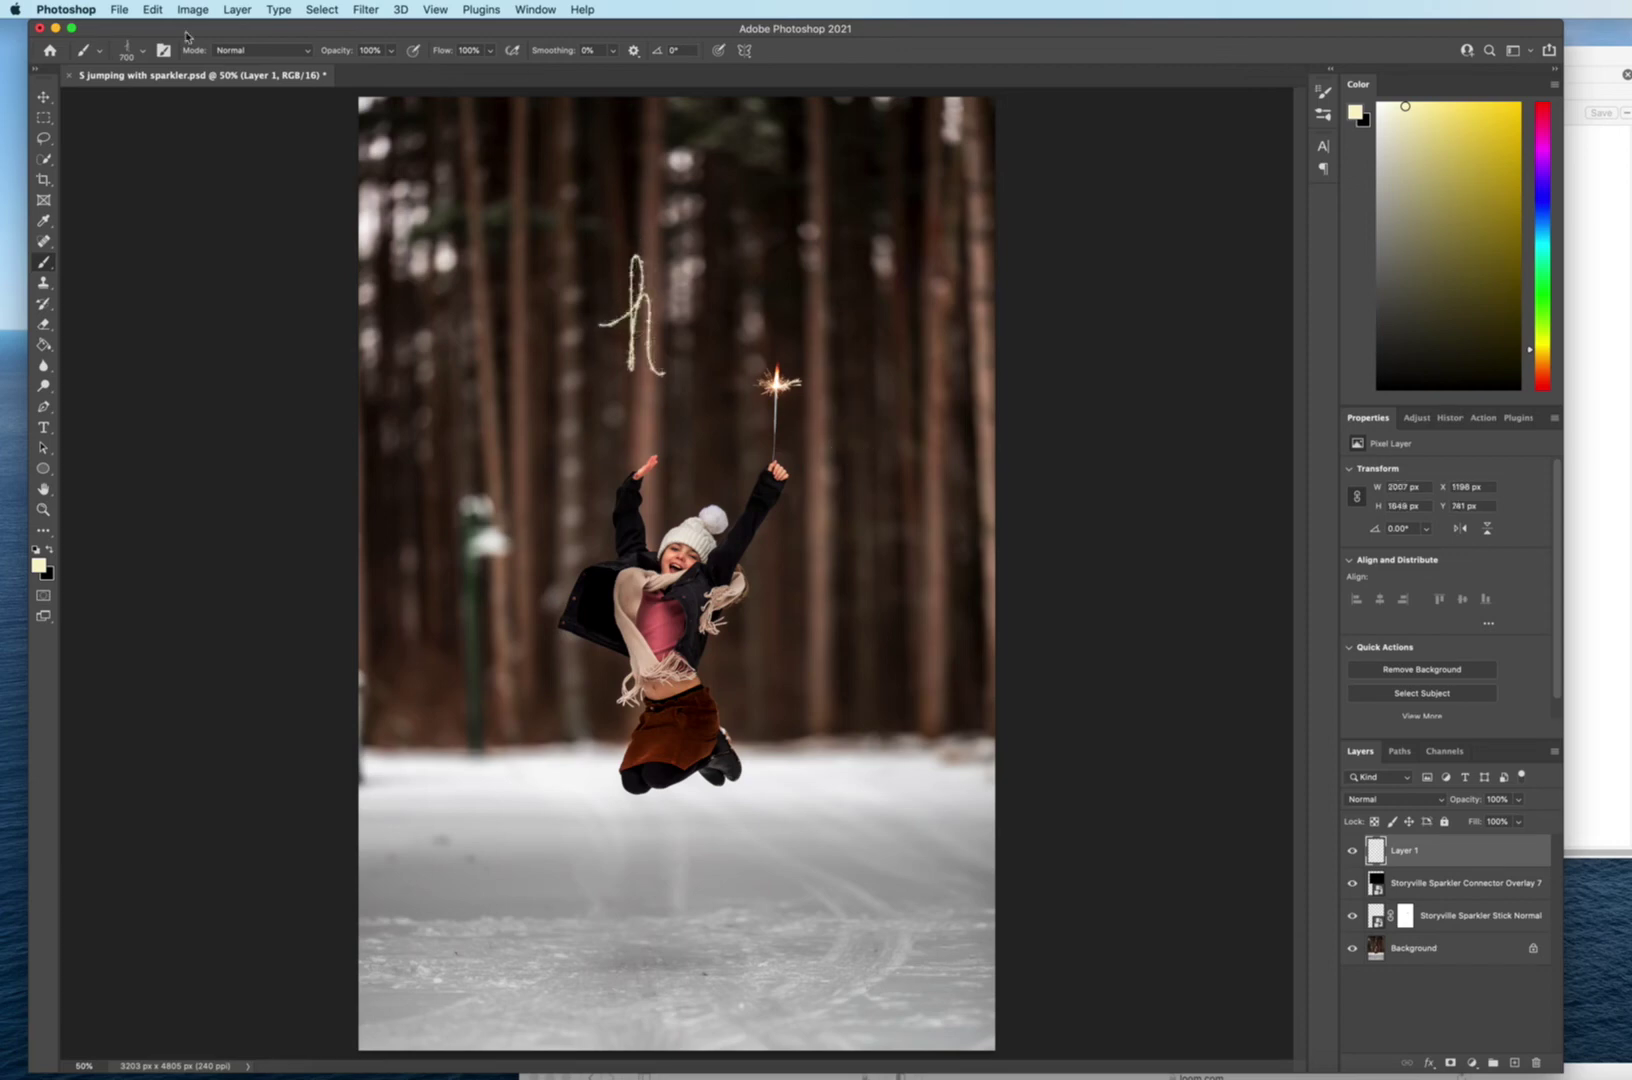
left_click(144, 50)
Stamp a smaller Storyville Sparkler 'a' after the h.
left_click(100, 263)
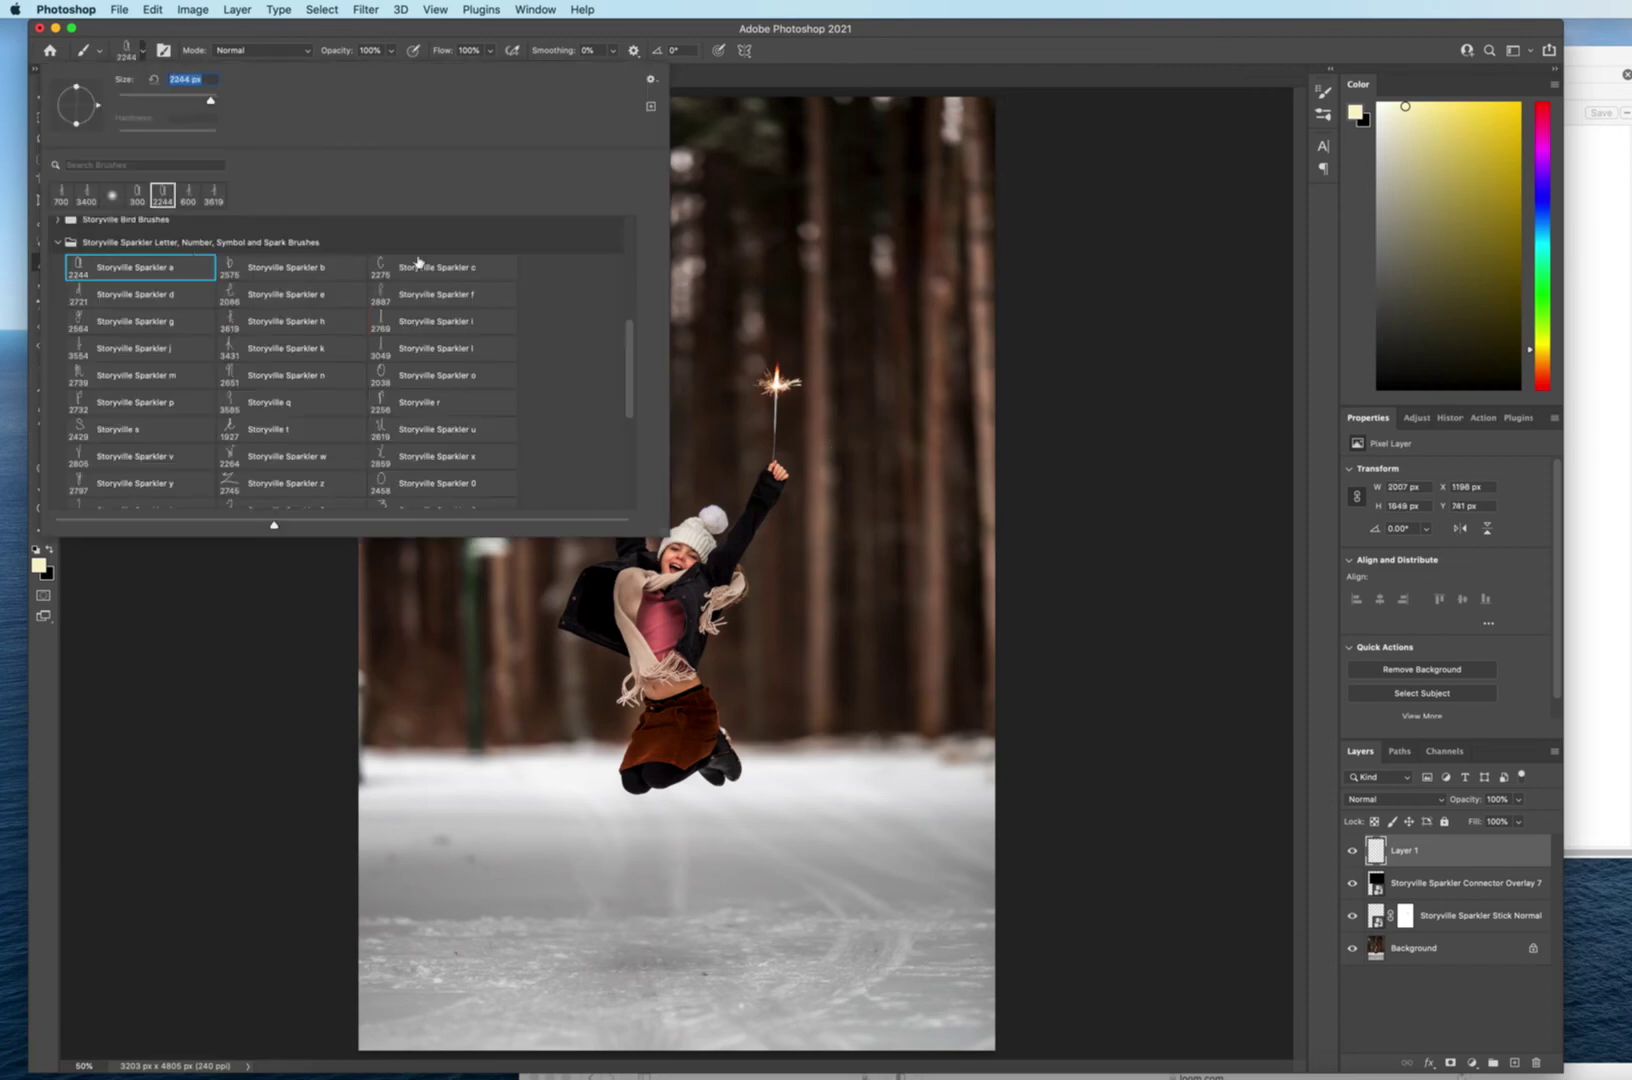
left_click(880, 325)
key("bracketleft")
key("bracketleft")
key("bracketleft")
key("bracketleft")
key("bracketleft")
key("bracketleft")
key("bracketleft")
key("bracketleft")
key("bracketleft")
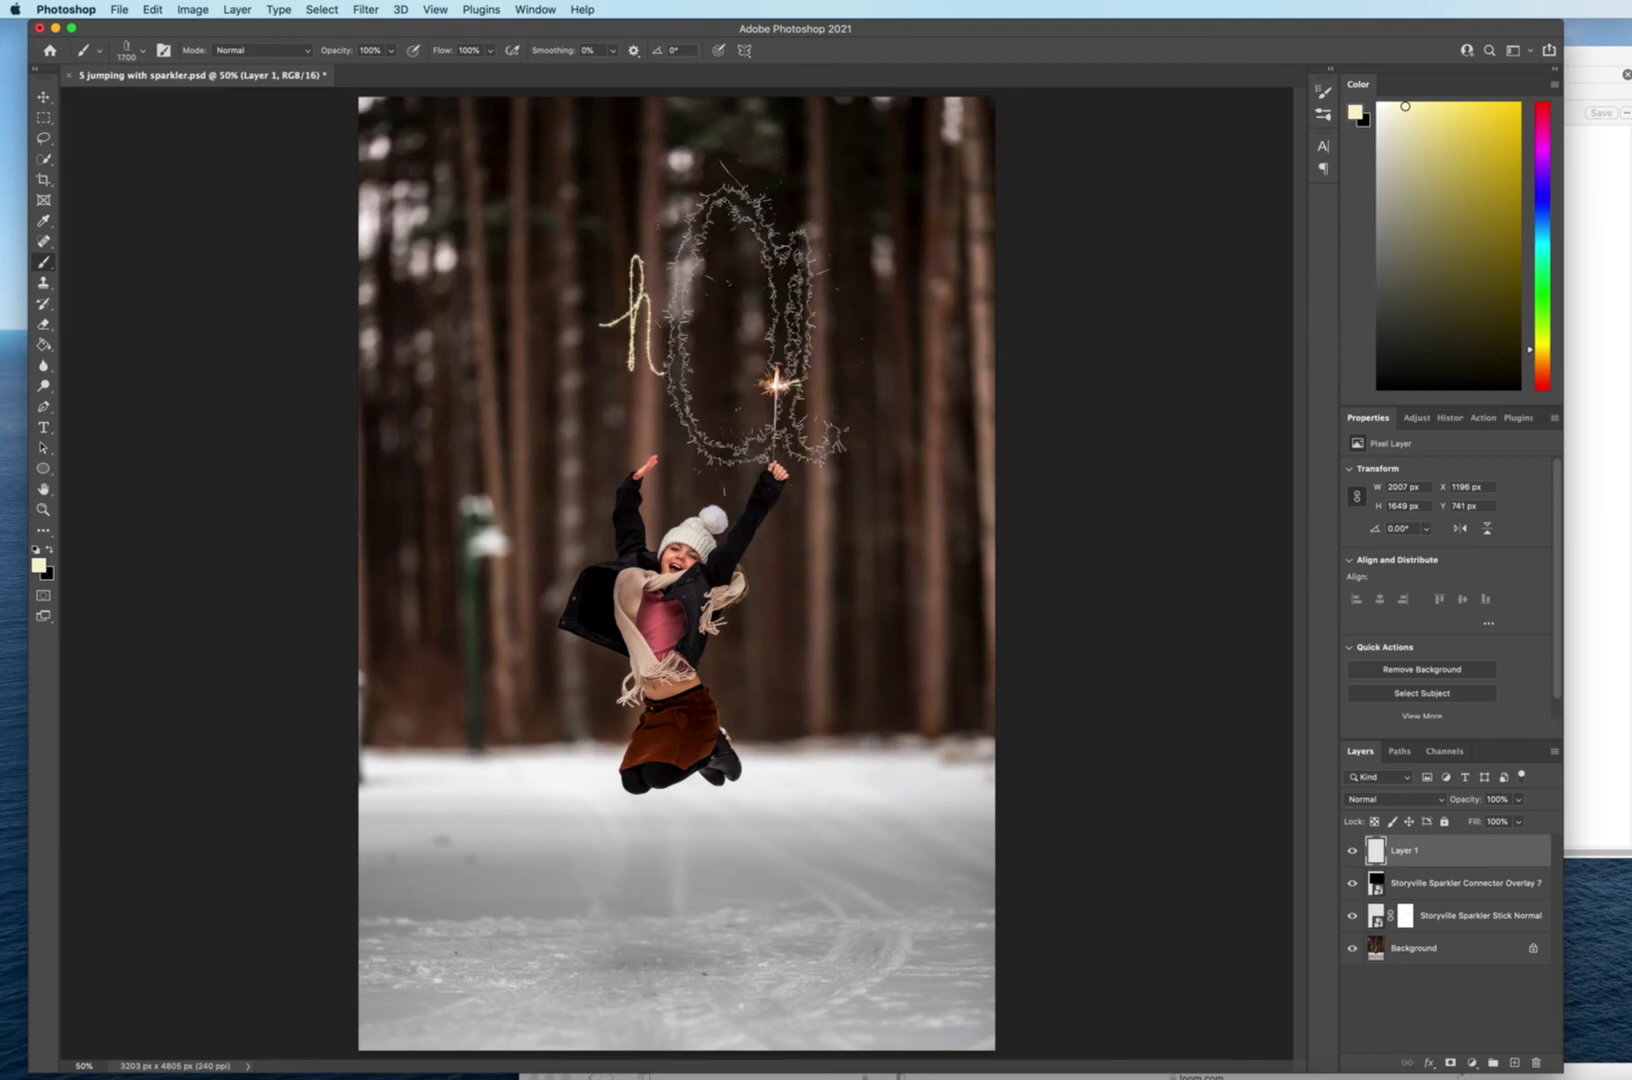
key("bracketleft")
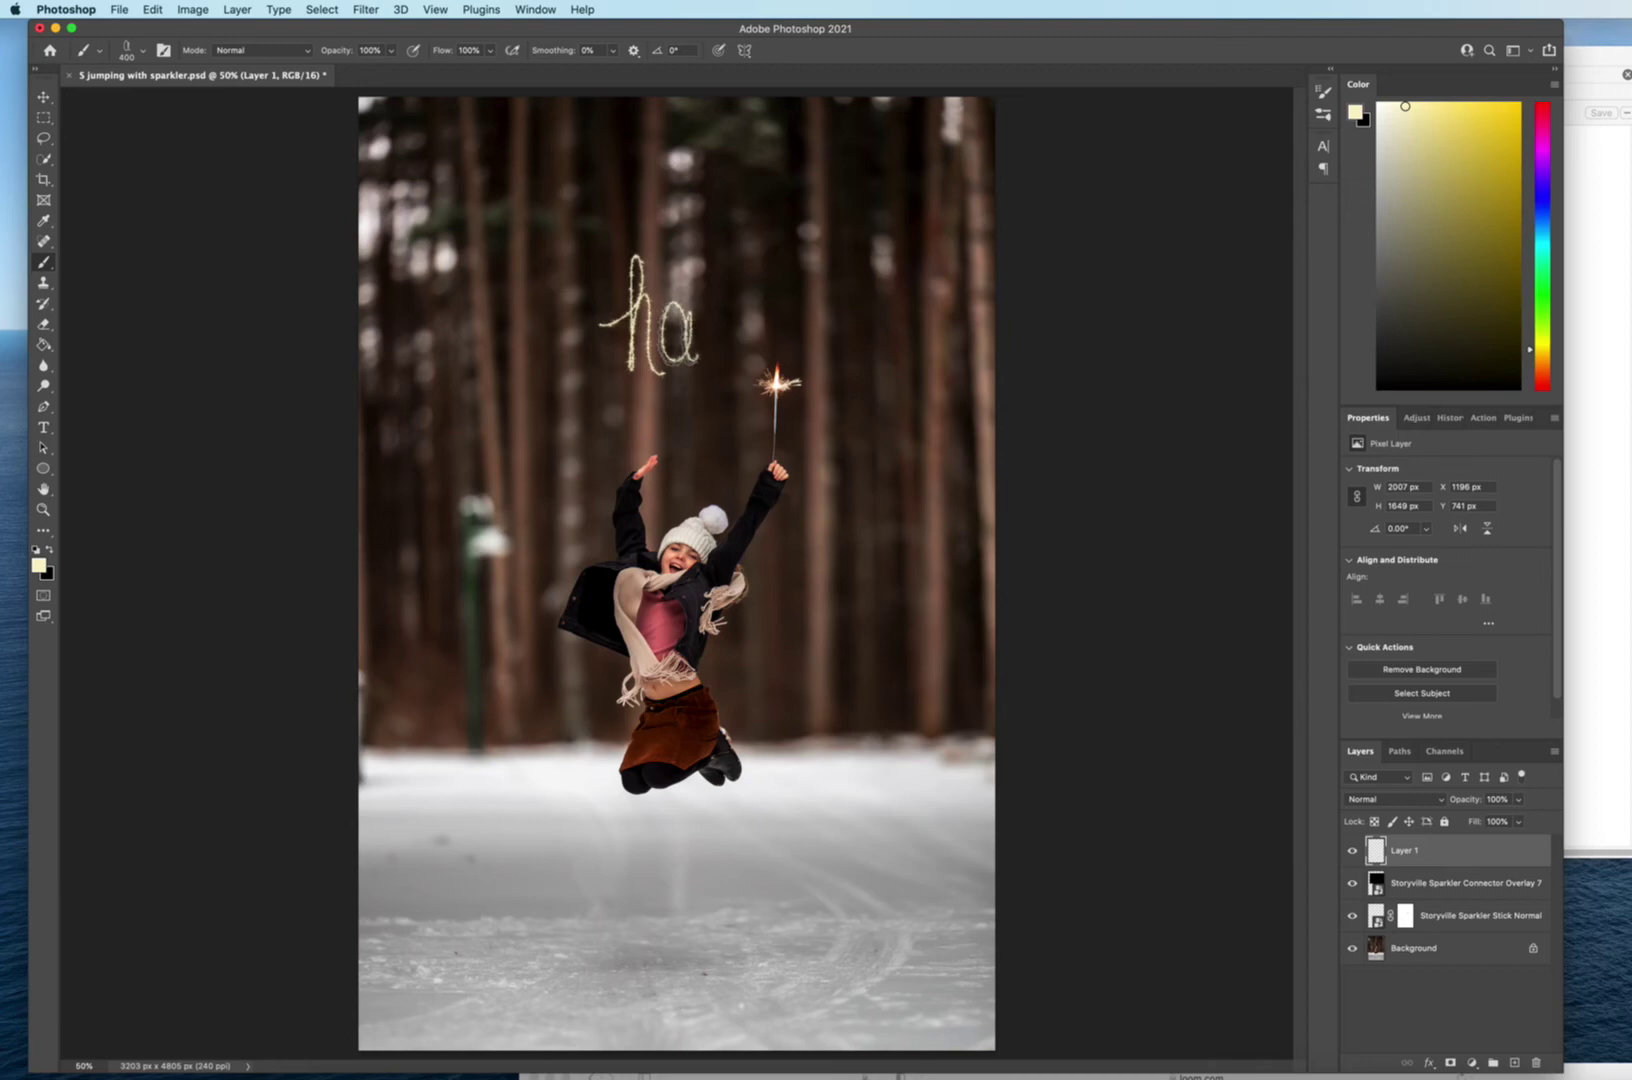
left_click_drag(738, 318, 748, 362)
Stamp two Storyville Sparkler 'p' letters after 'ha'.
left_click(145, 53)
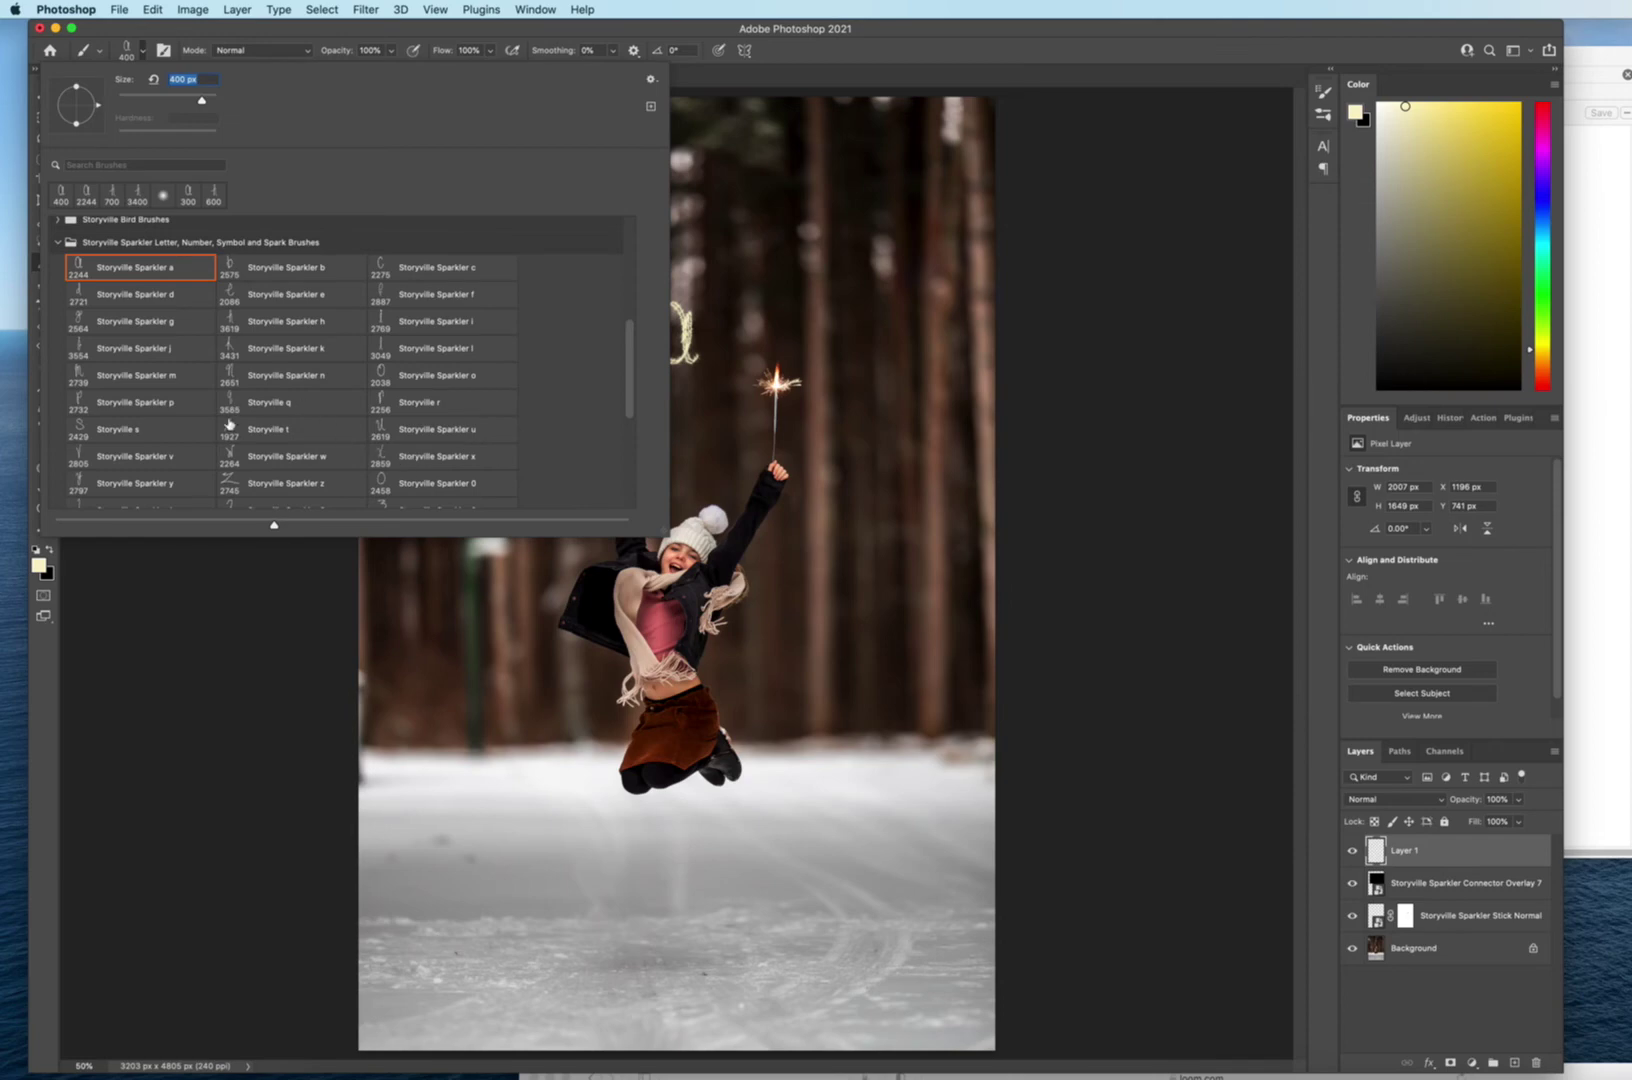
left_click(108, 404)
left_click(1130, 400)
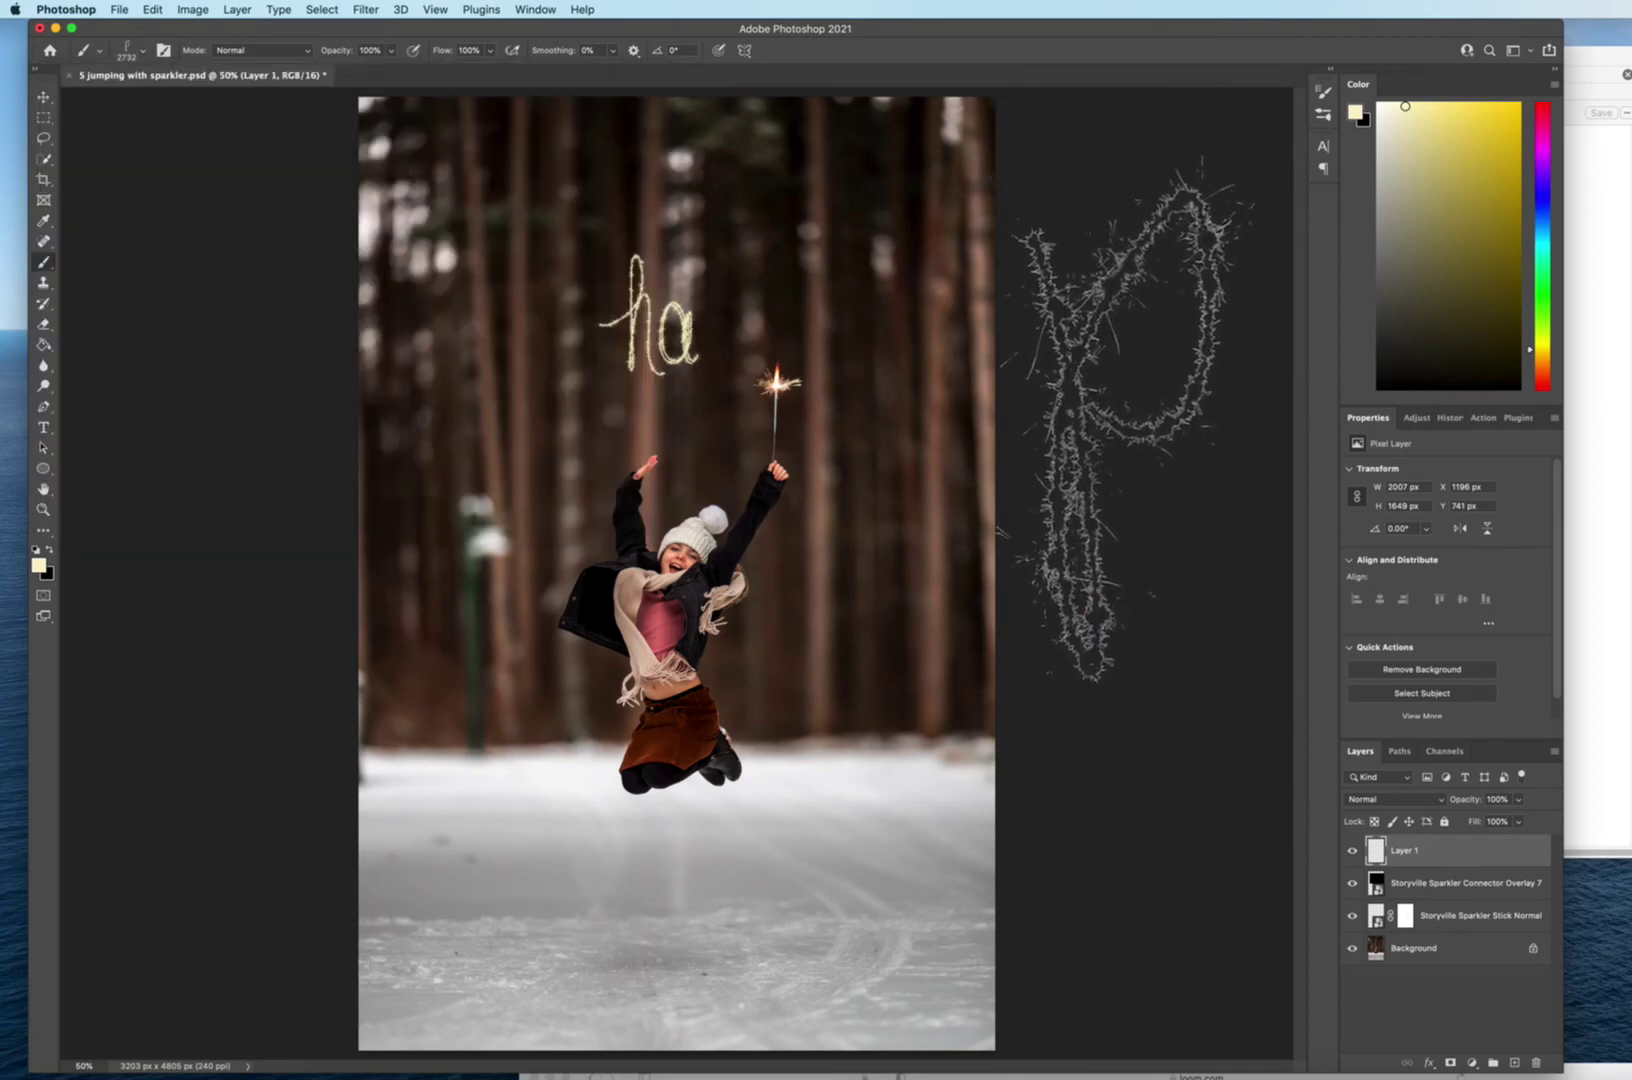
key("bracketleft")
key("bracketleft")
key("bracketleft")
key("bracketleft")
key("bracketleft")
key("bracketleft")
key("bracketleft")
key("bracketleft")
key("bracketleft")
key("bracketleft")
key("bracketleft")
key("bracketleft")
key("bracketleft")
key("bracketleft")
key("bracketleft")
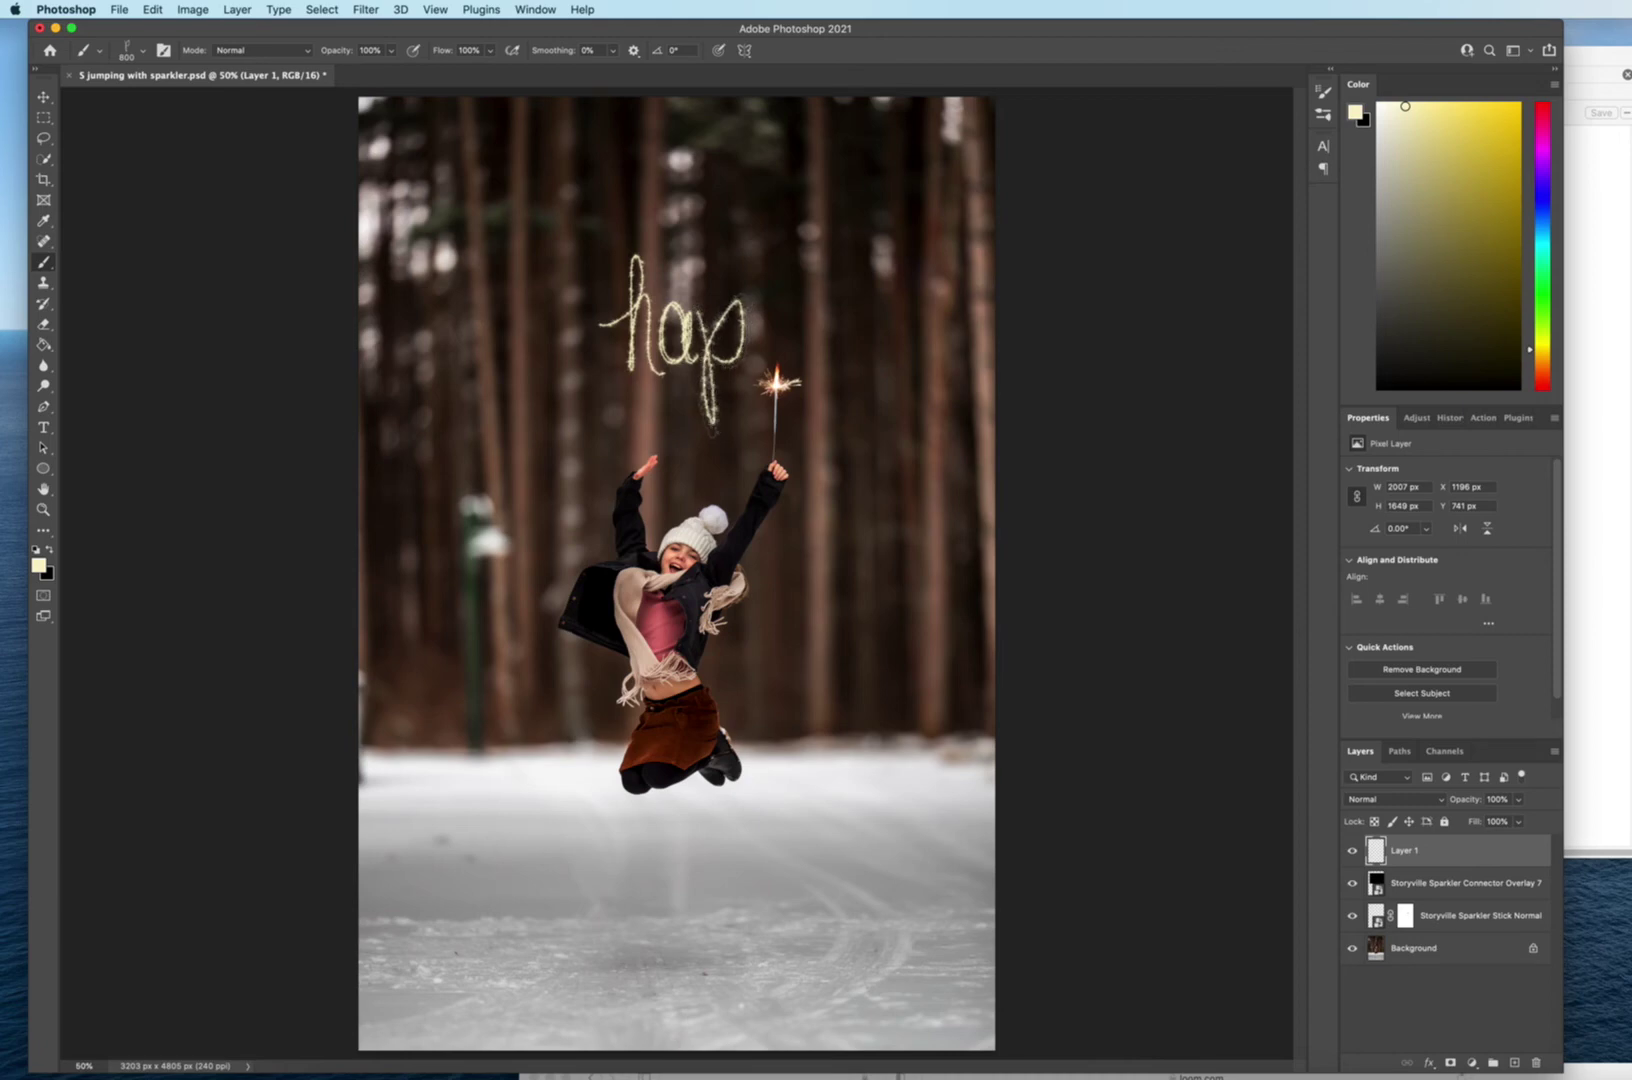
left_click(720, 362)
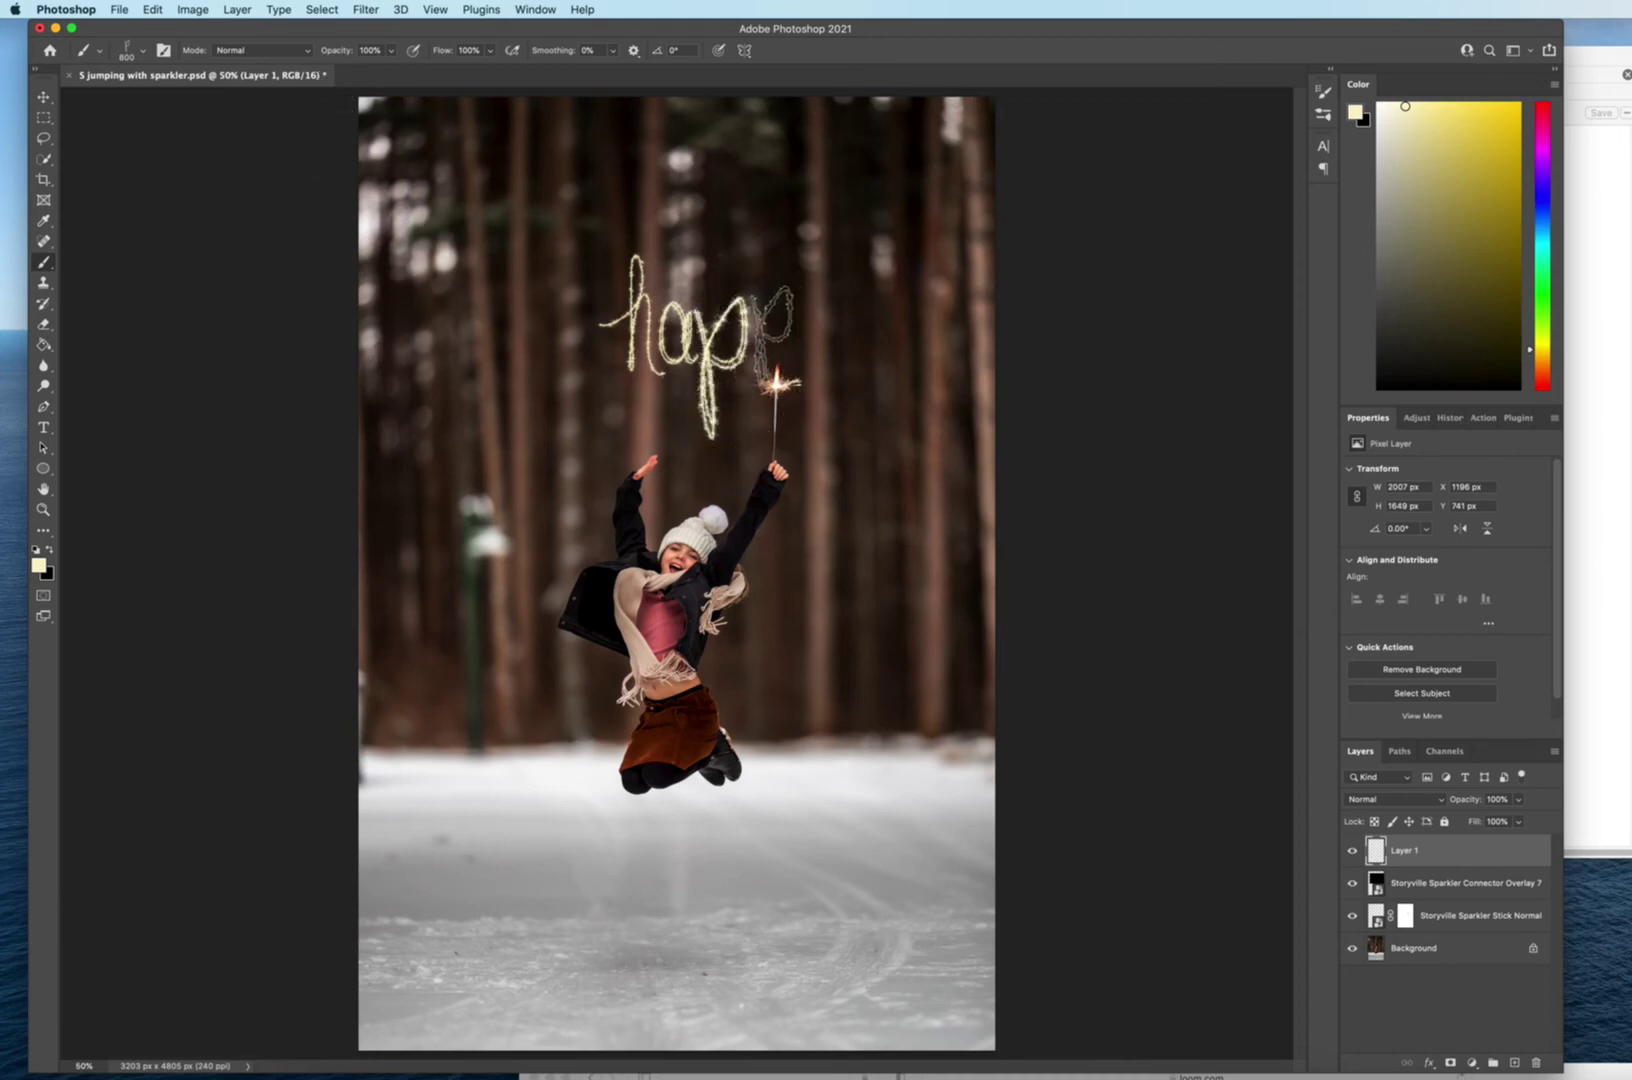
left_click(773, 340)
key("bracketleft")
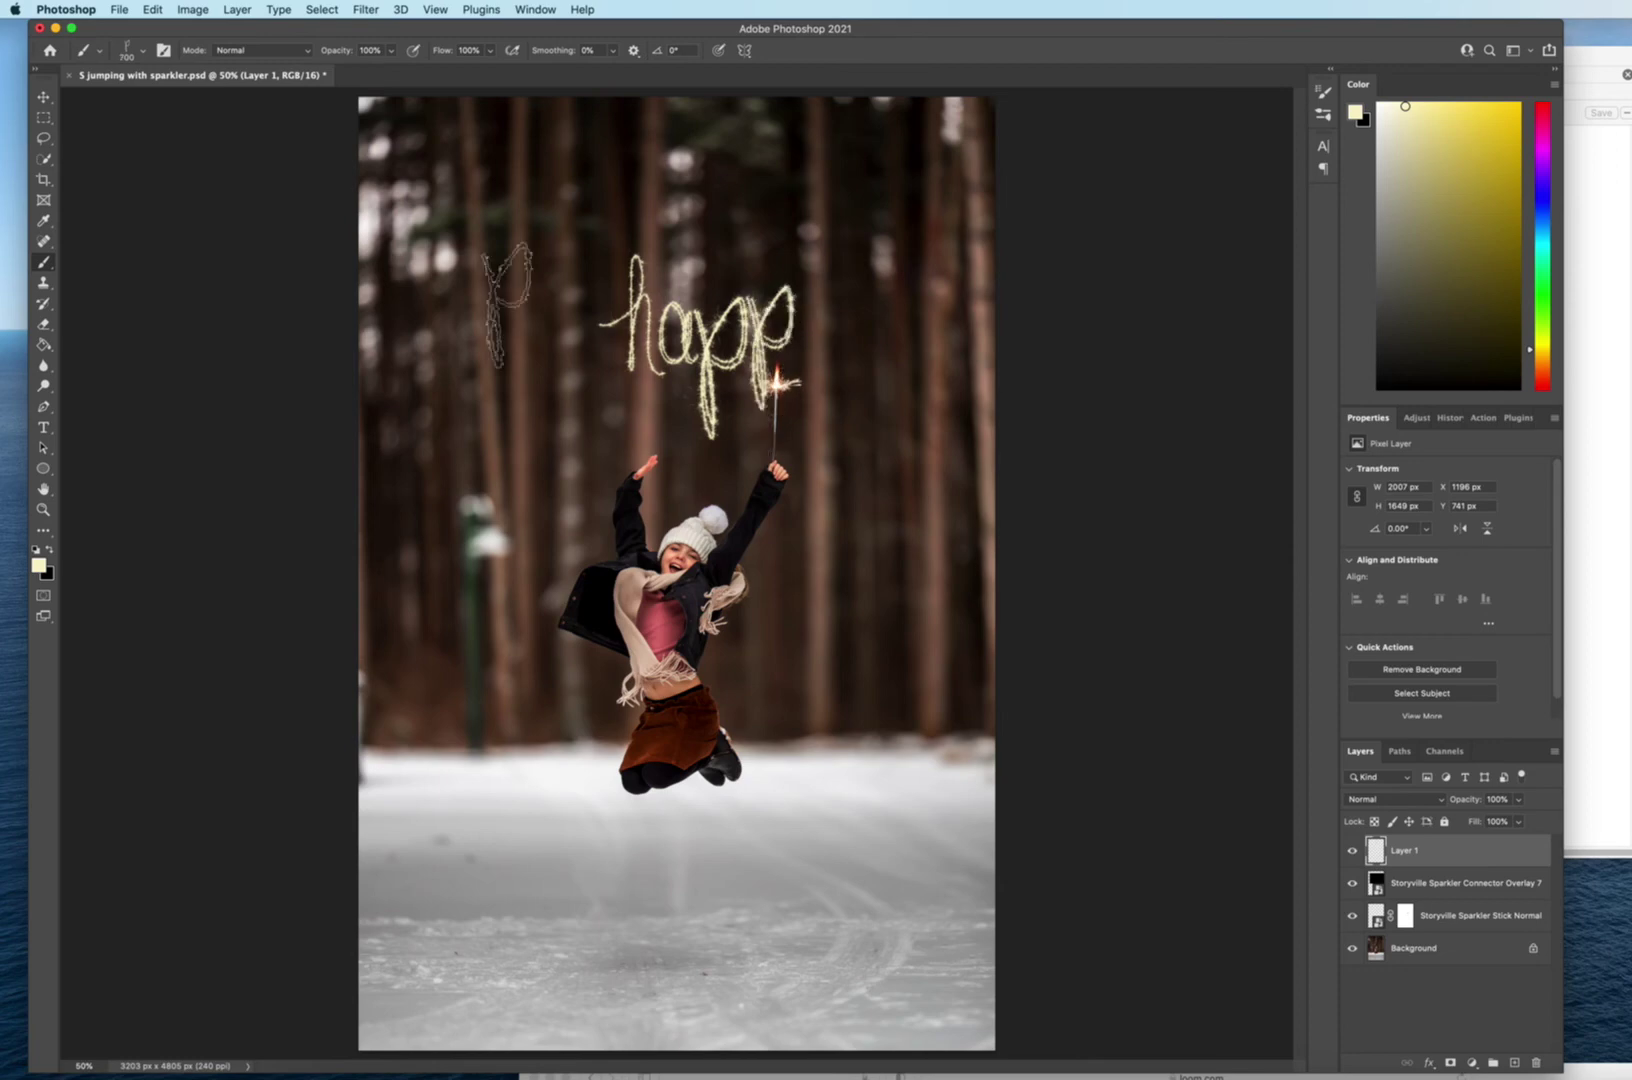
Stamp a Storyville Sparkler 'y' to complete the word 'happy'.
left_click(139, 52)
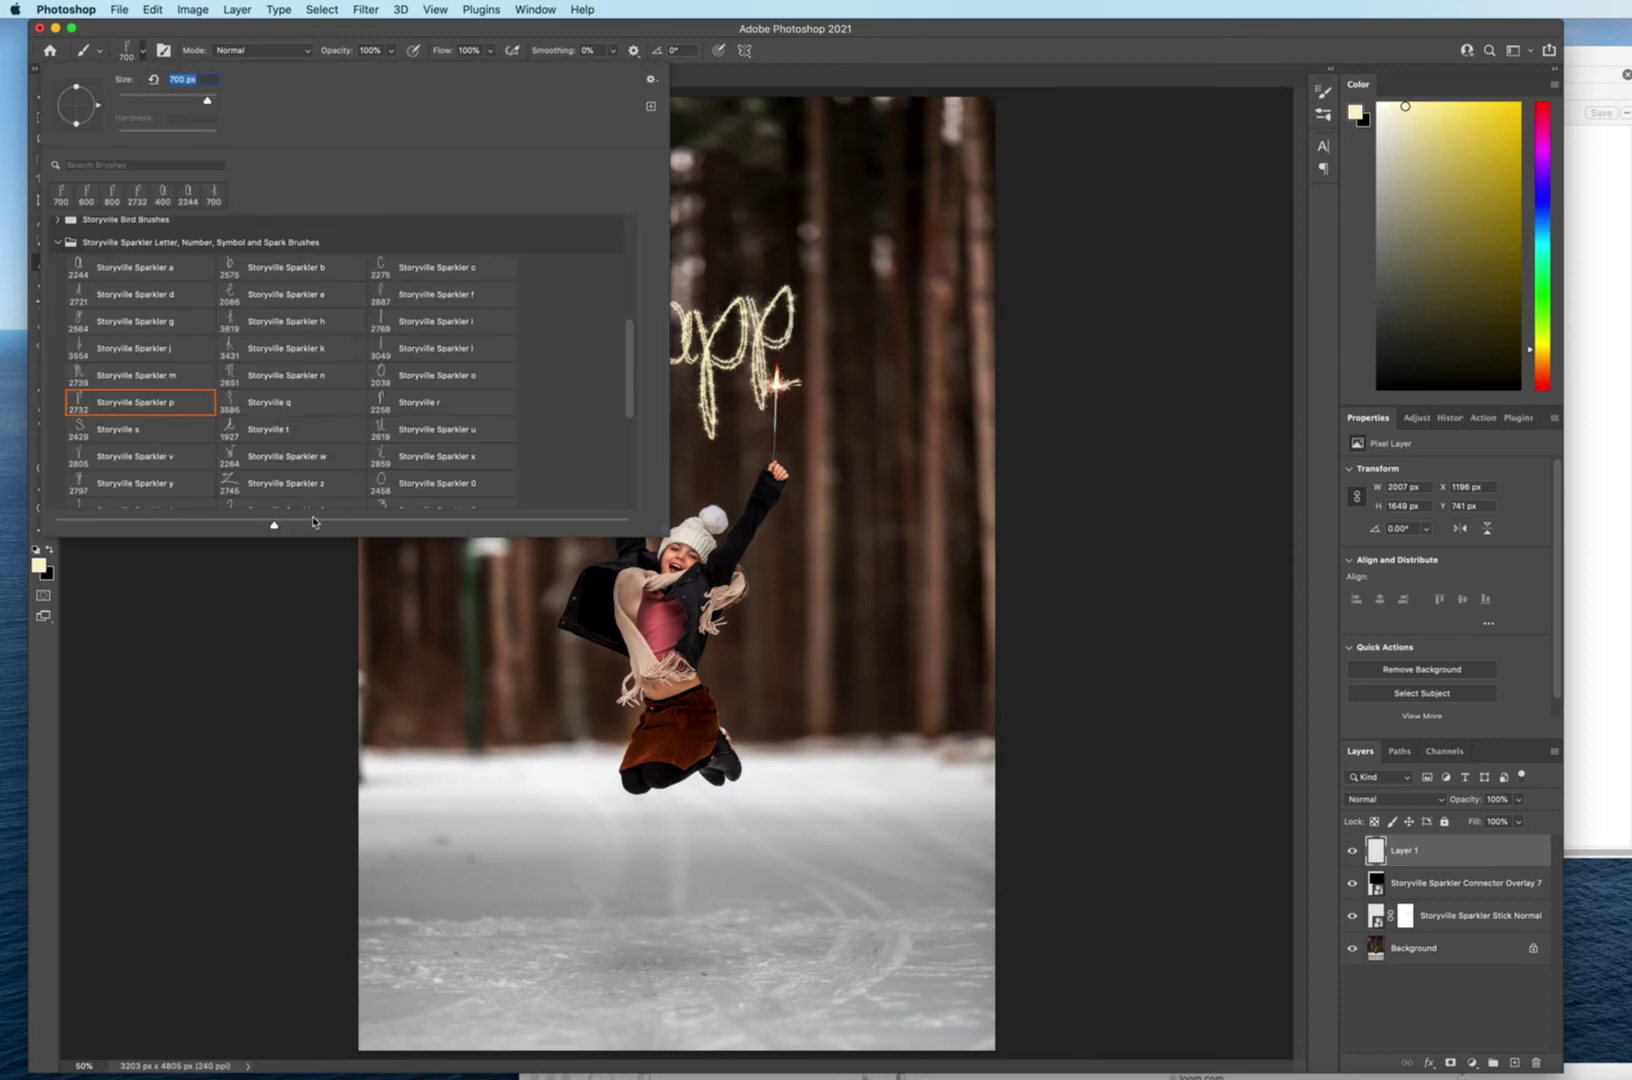
left_click(140, 485)
left_click(1130, 410)
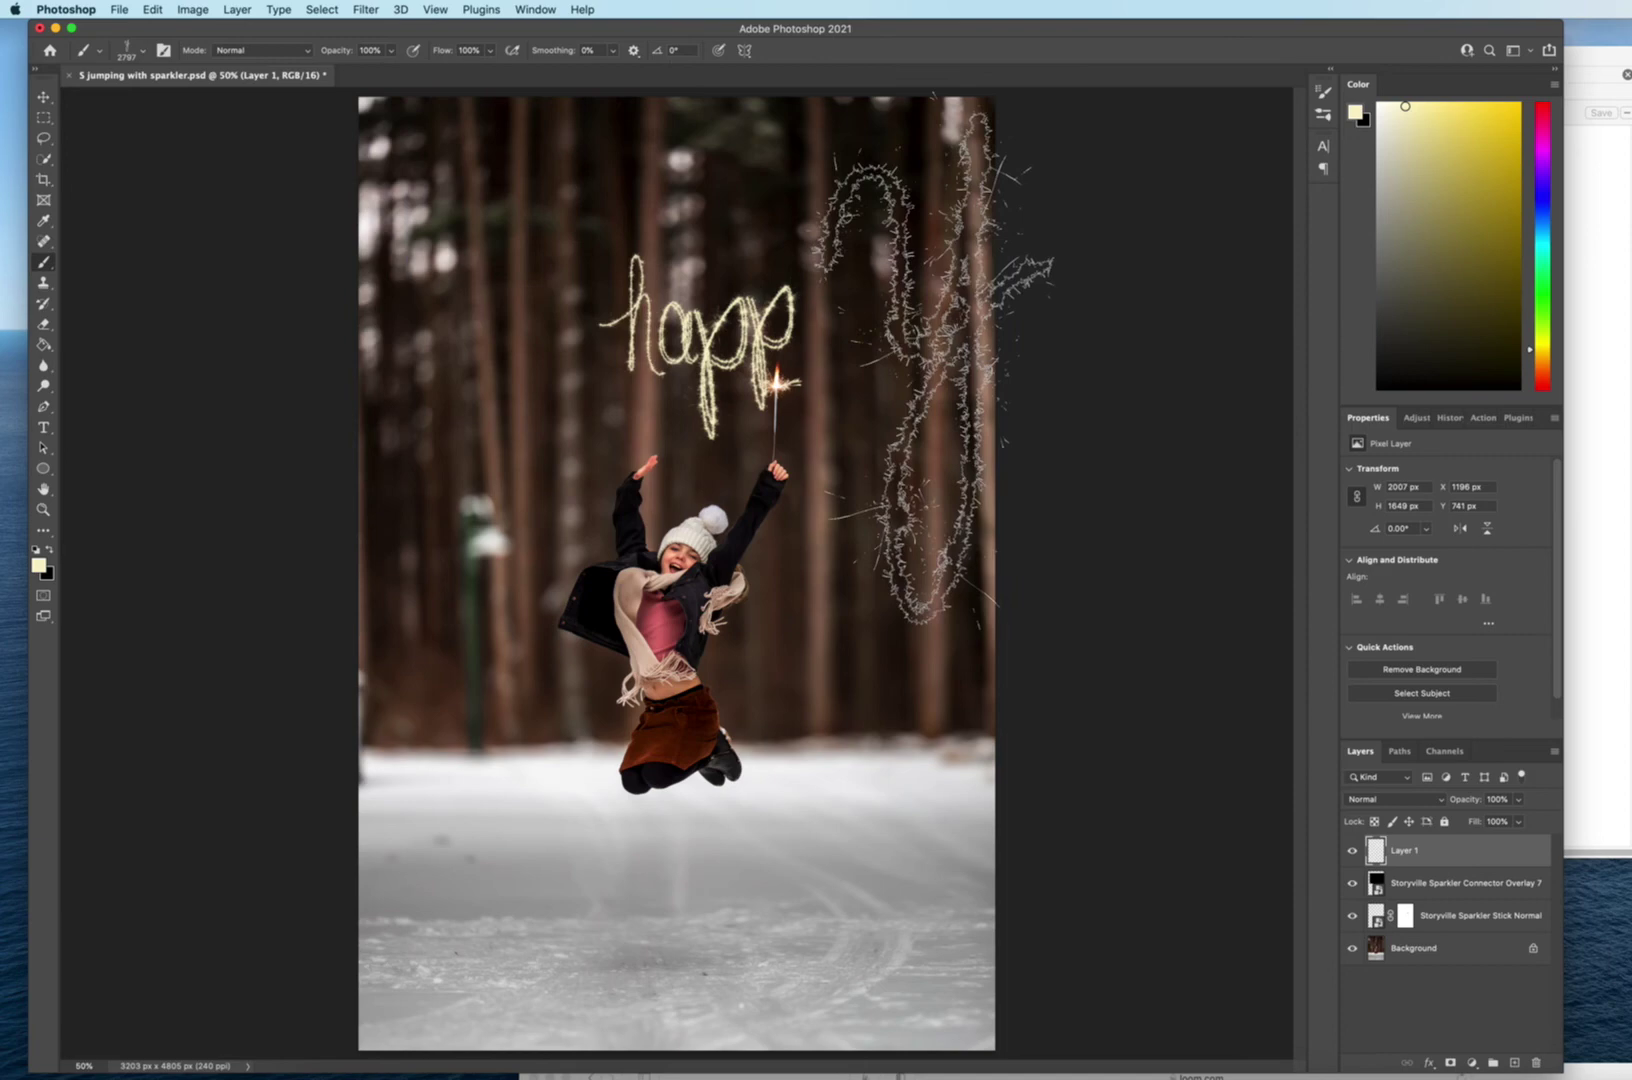
key("bracketleft")
key("bracketleft")
key("bracketleft")
key("bracketleft")
key("bracketleft")
key("bracketleft")
key("bracketleft")
key("bracketleft")
key("bracketleft")
key("bracketleft")
key("bracketleft")
key("bracketleft")
key("bracketleft")
key("bracketleft")
key("bracketleft")
key("bracketleft")
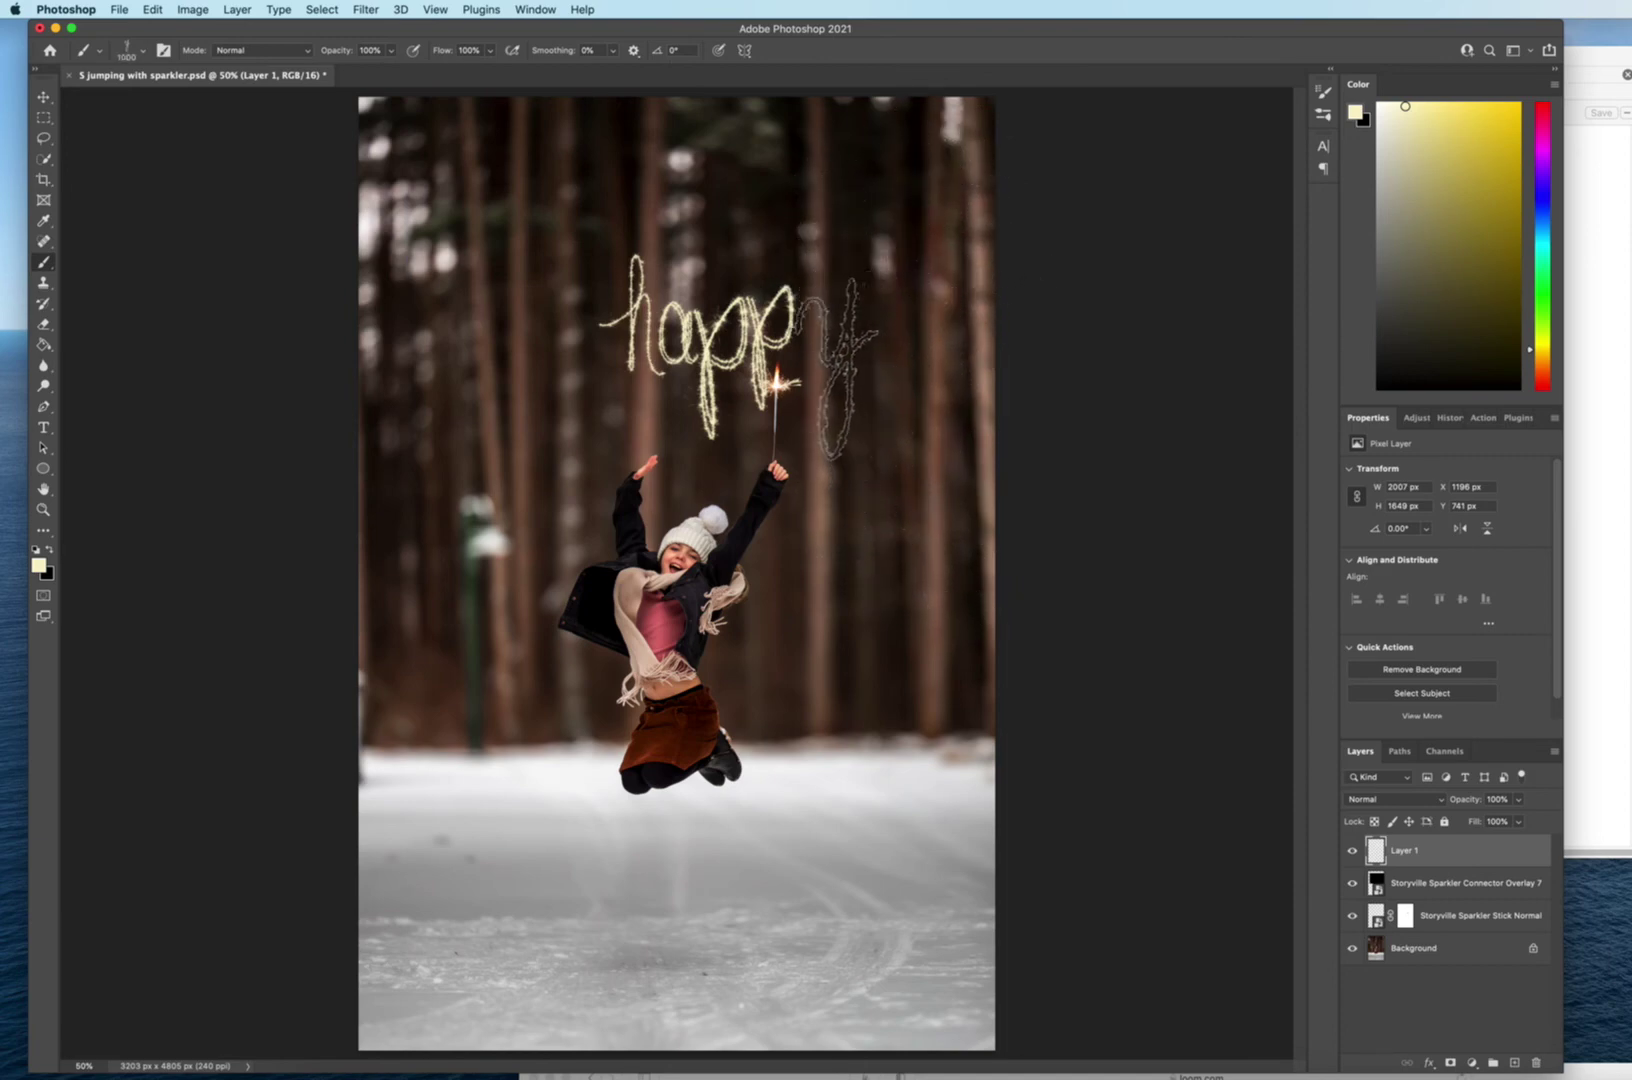
key("bracketleft")
left_click(830, 352)
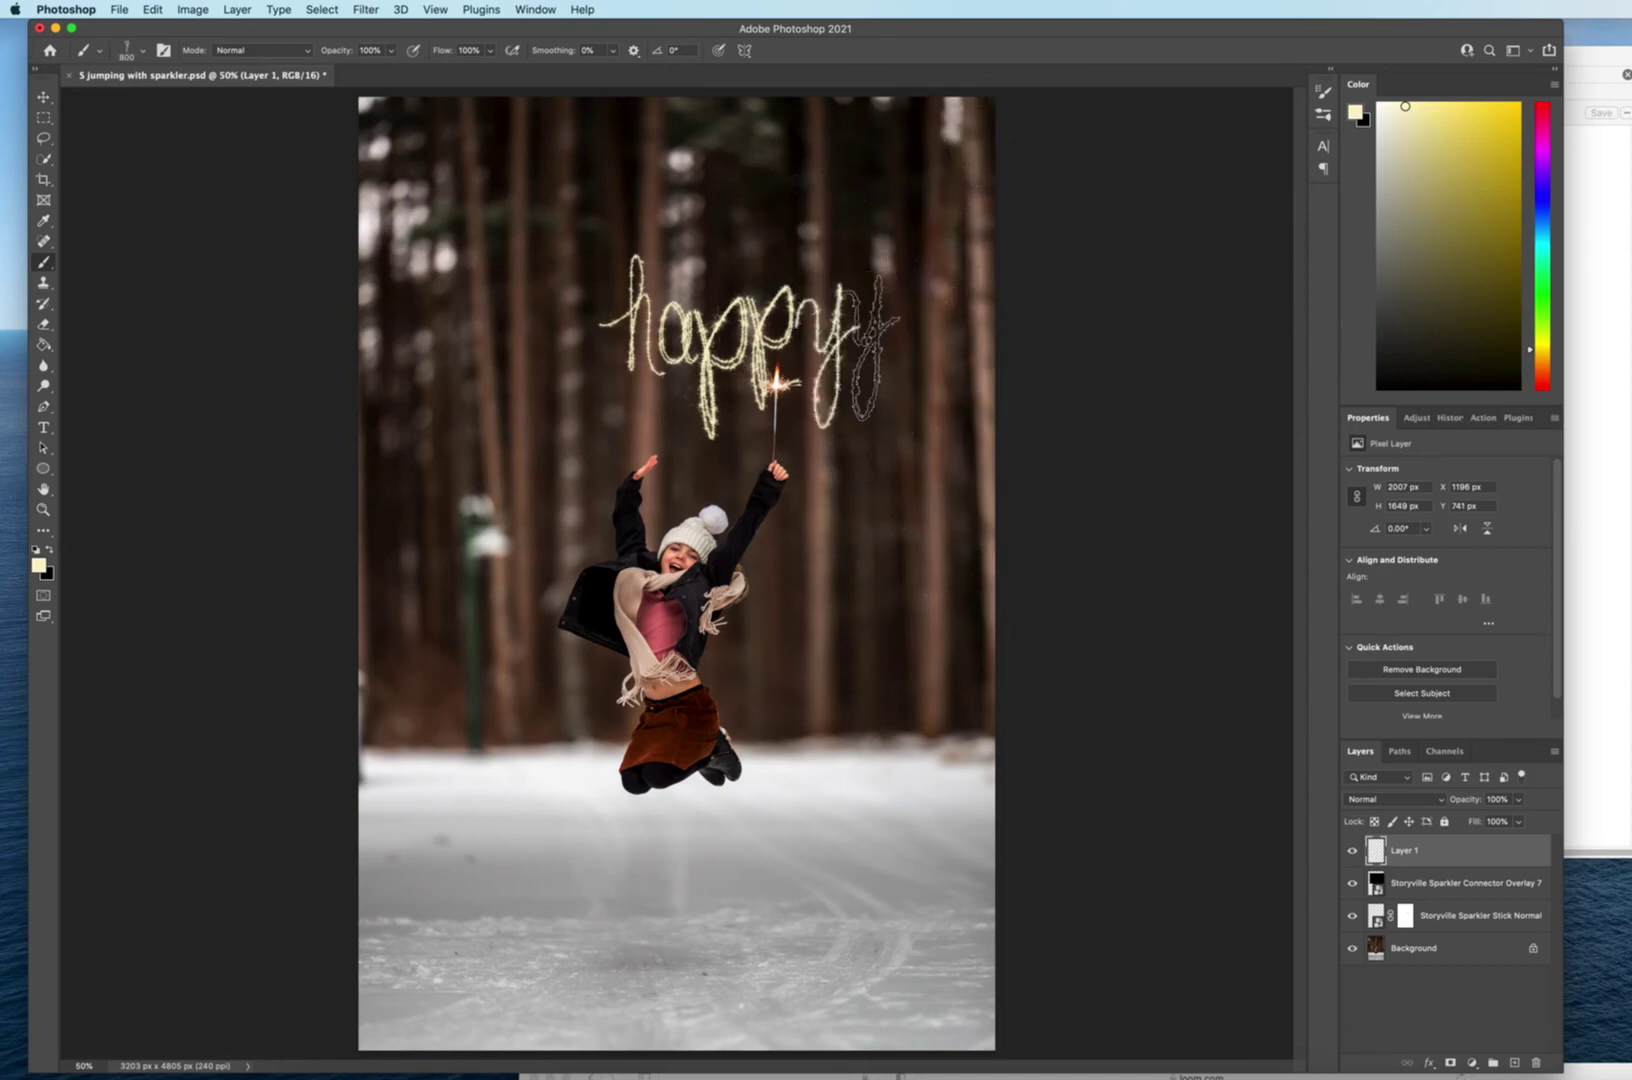
key("bracketright")
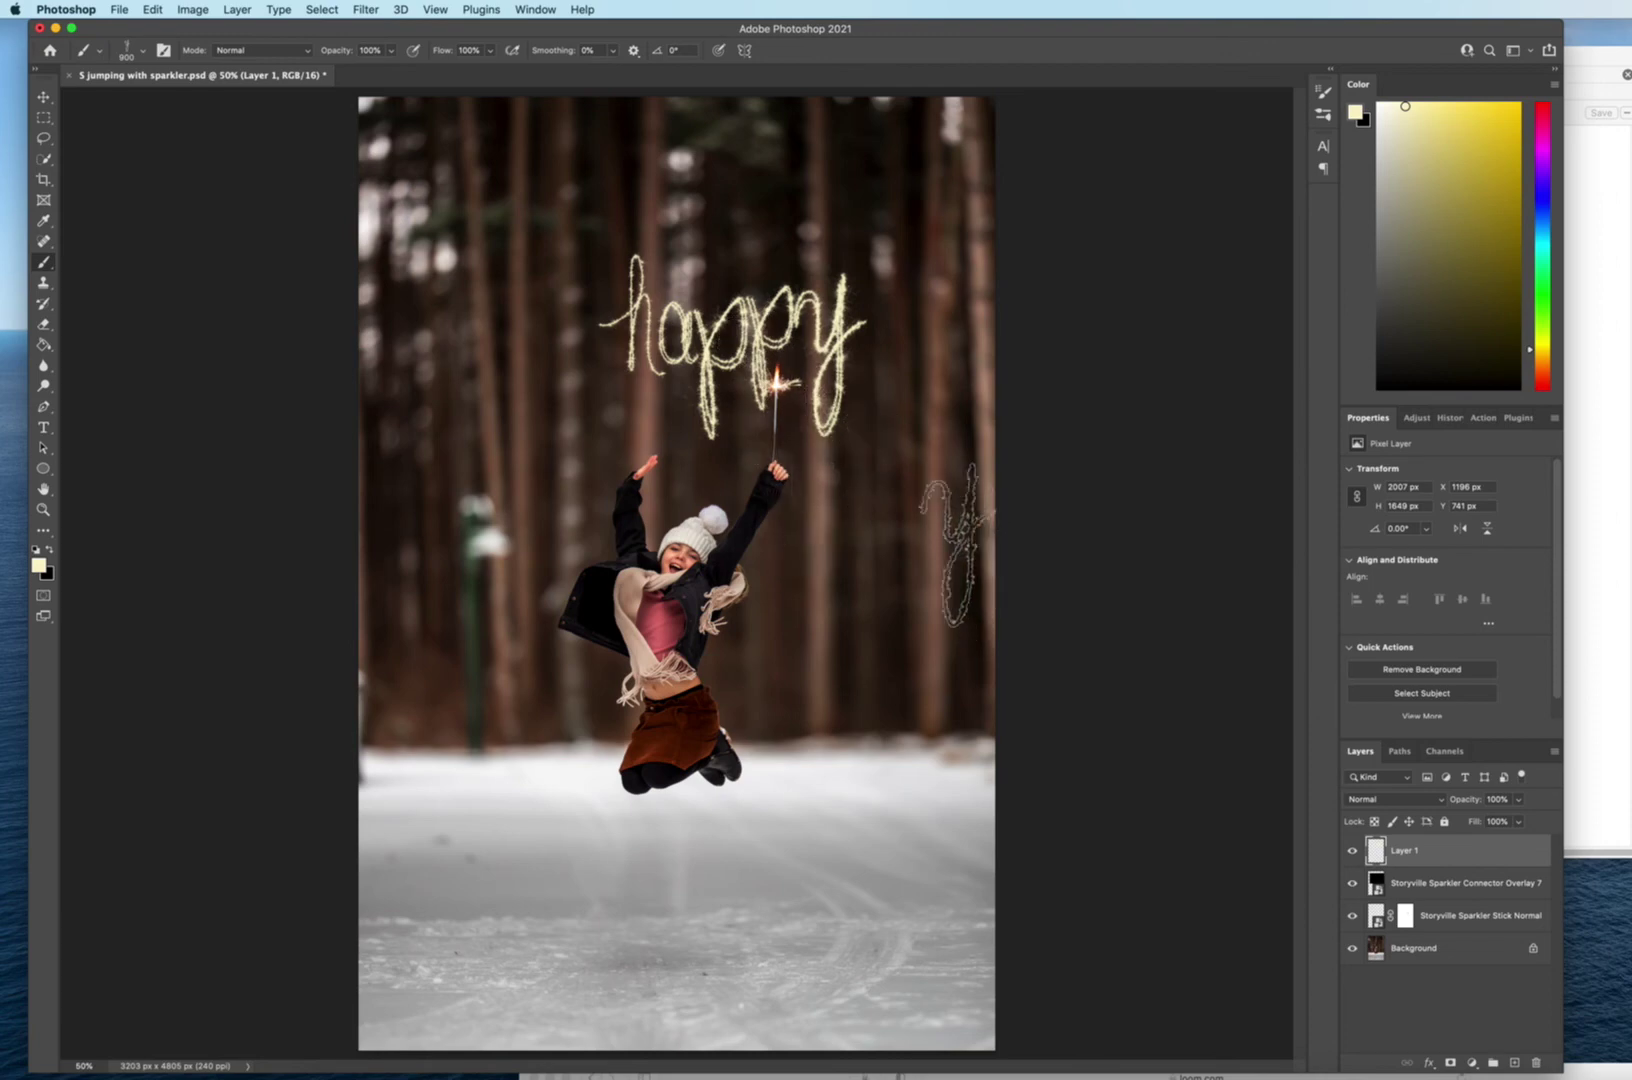
key("[")
key("[")
key("[")
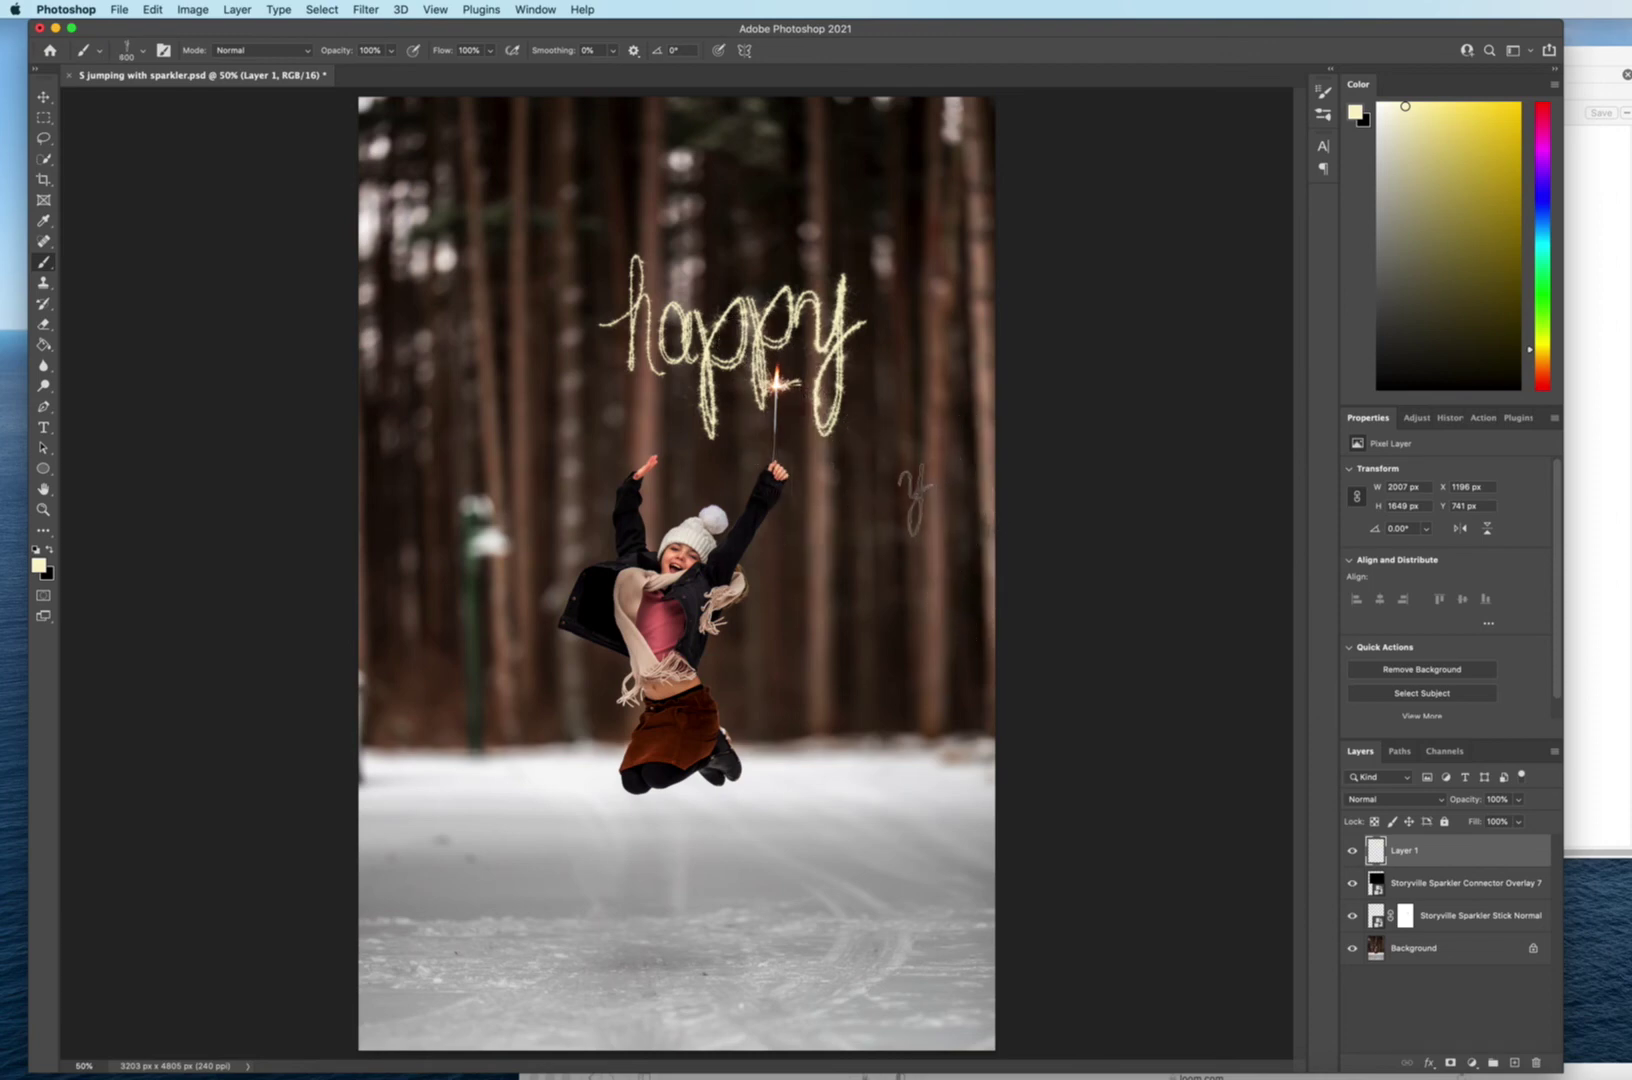
key("super+t")
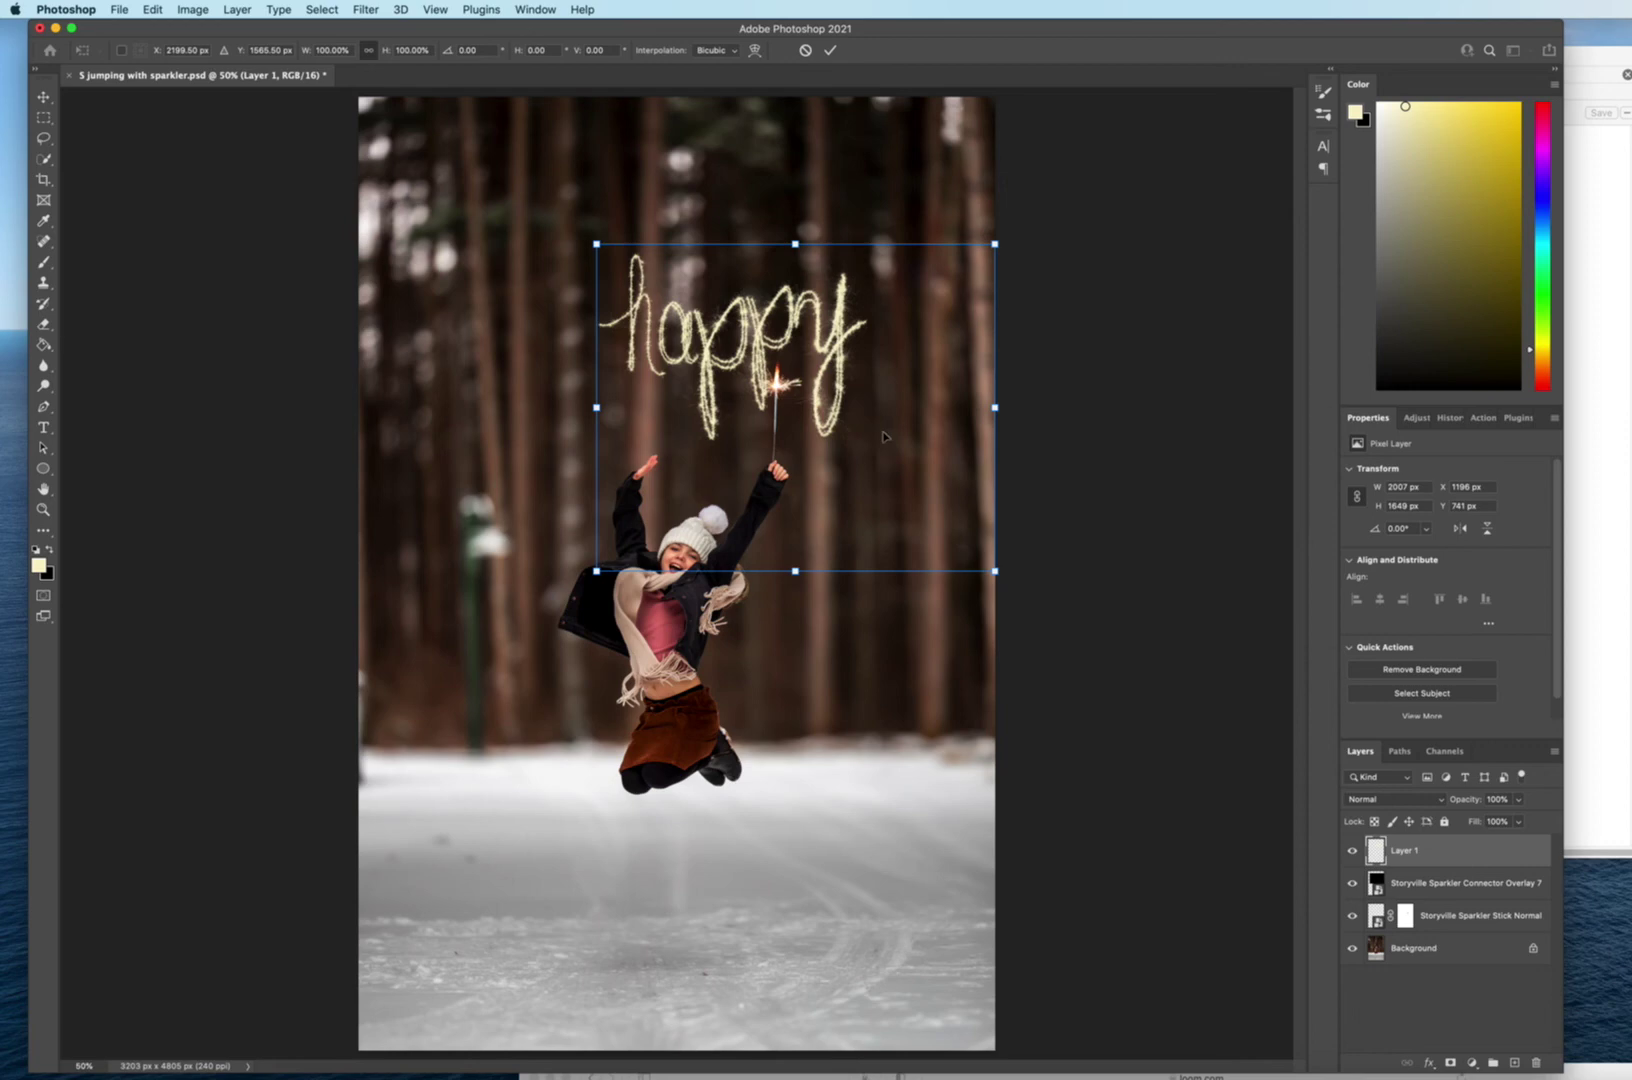
Move the 'happy' lettering up, tilt it about 1.4° and scale it to about 87%.
mouse_move(883, 436)
left_mouse_down()
mouse_move(906, 392)
mouse_move(901, 413)
left_mouse_up()
left_click_drag(1139, 360, 1140, 372)
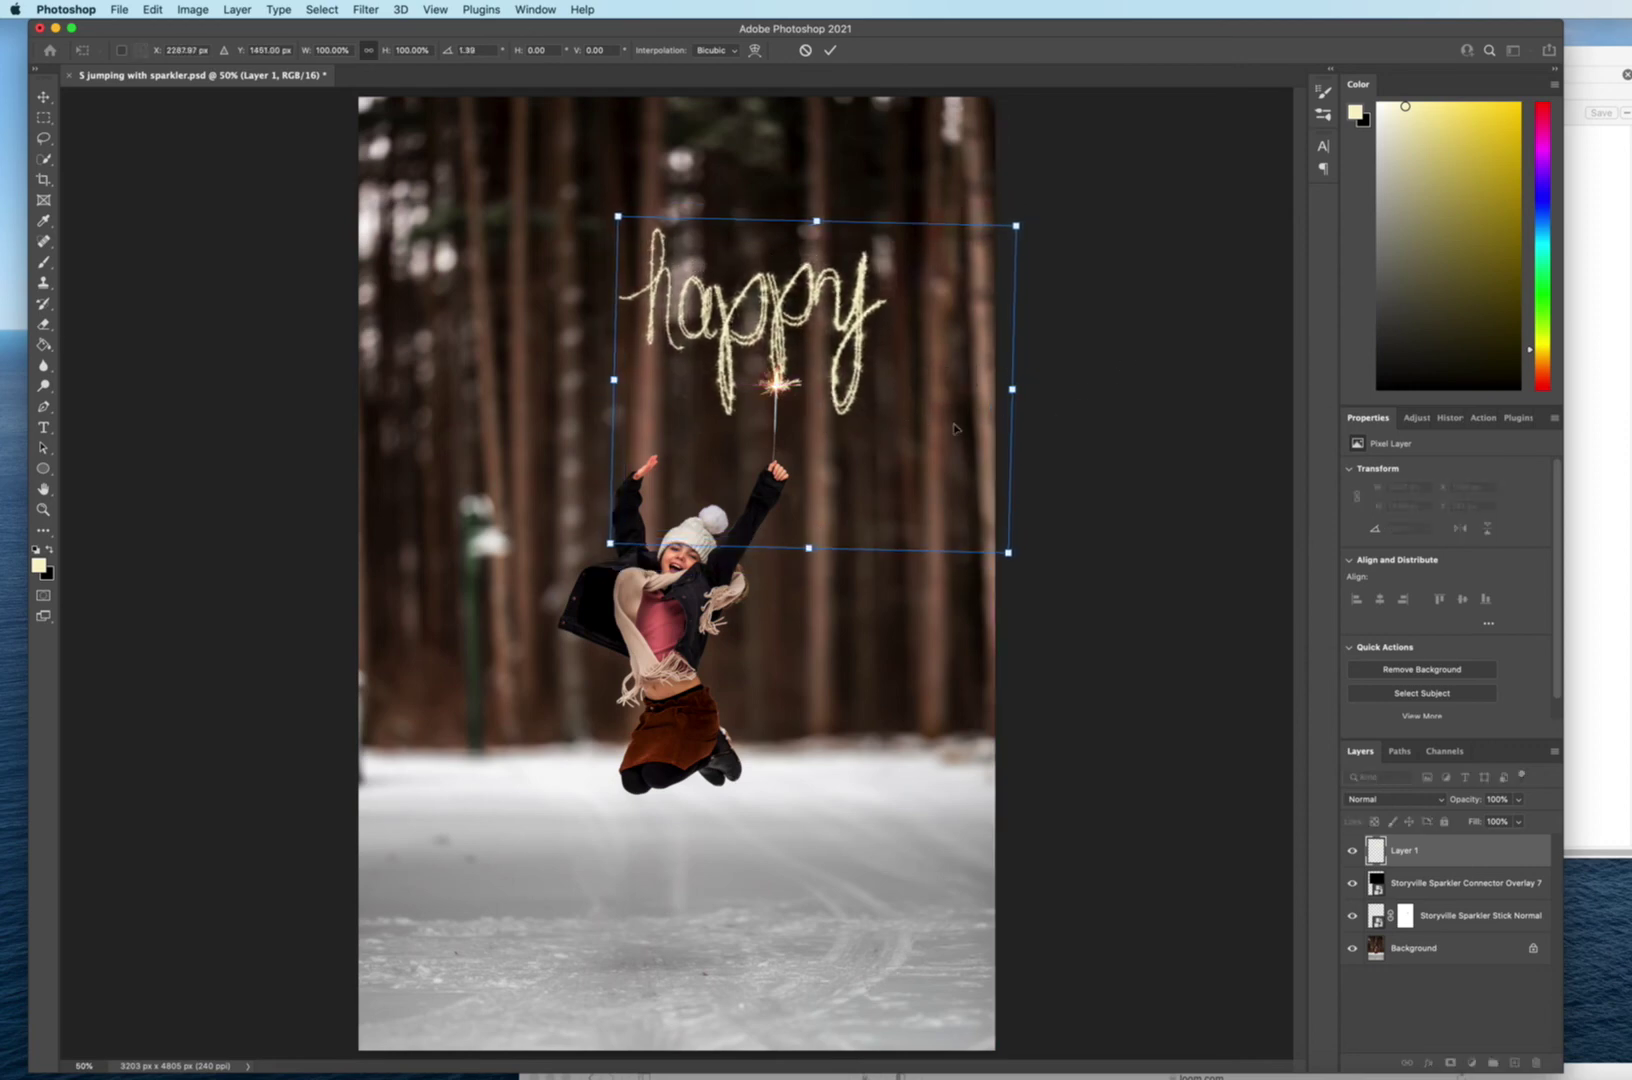
left_click_drag(948, 437, 941, 437)
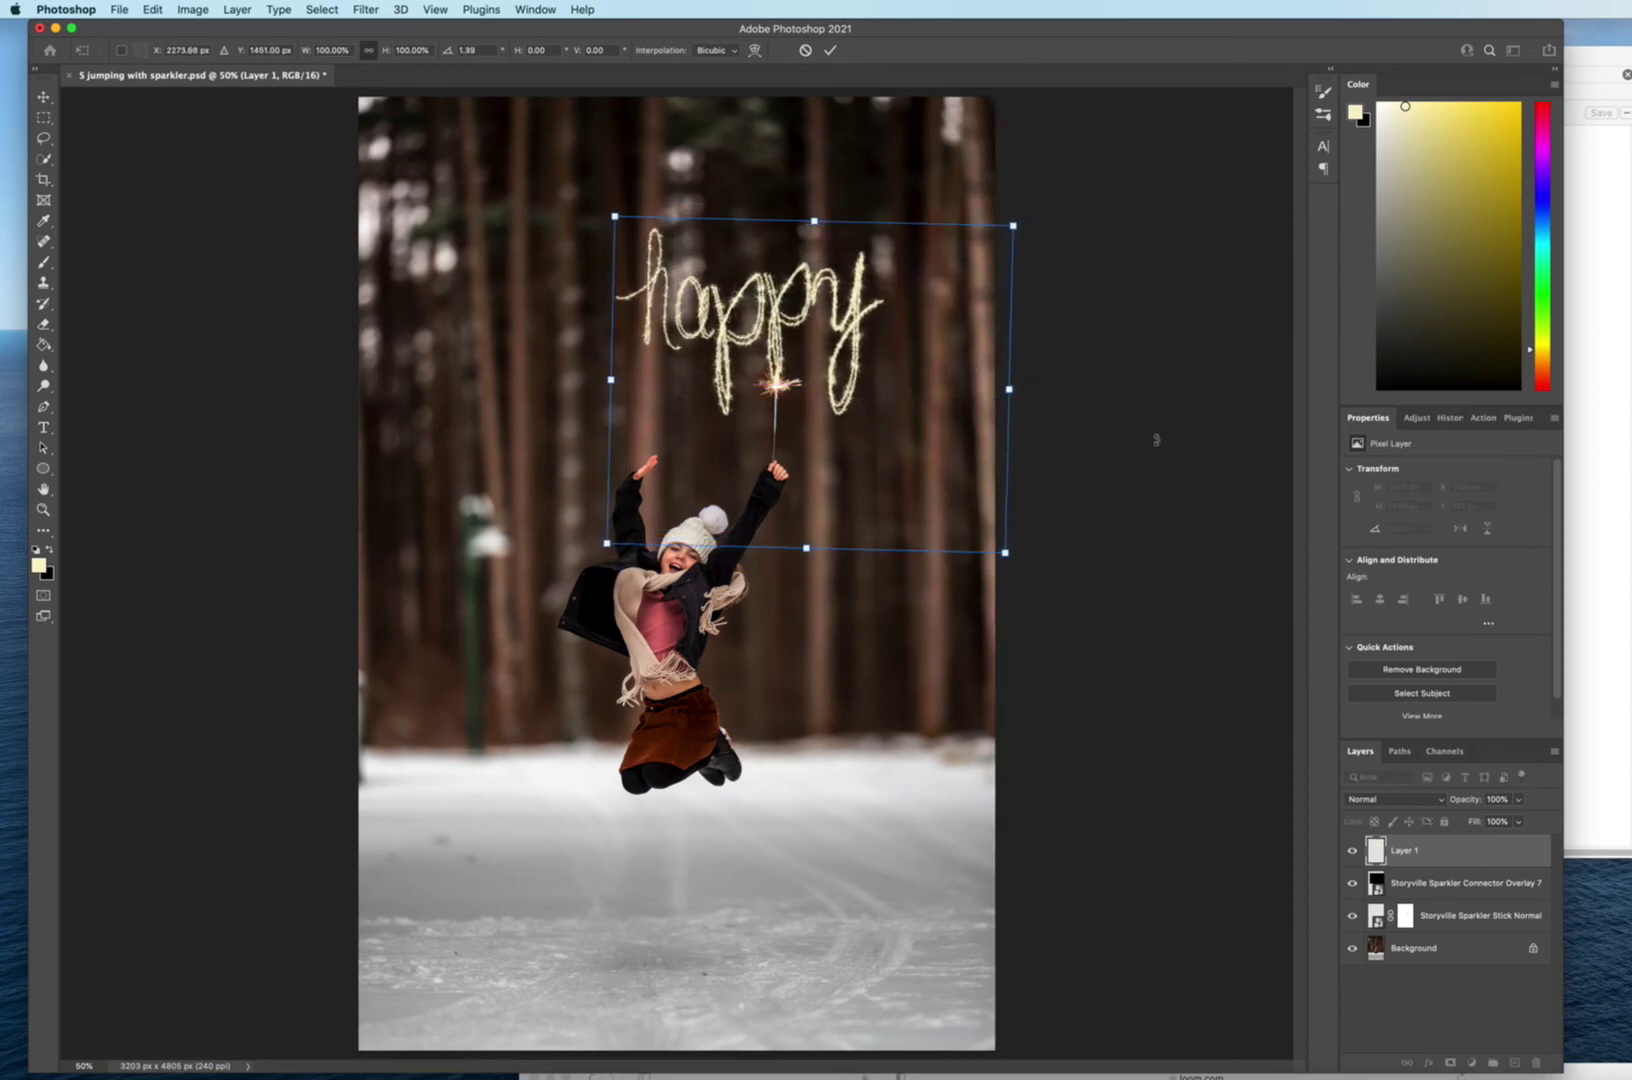
left_click_drag(1018, 240, 936, 313)
key("b")
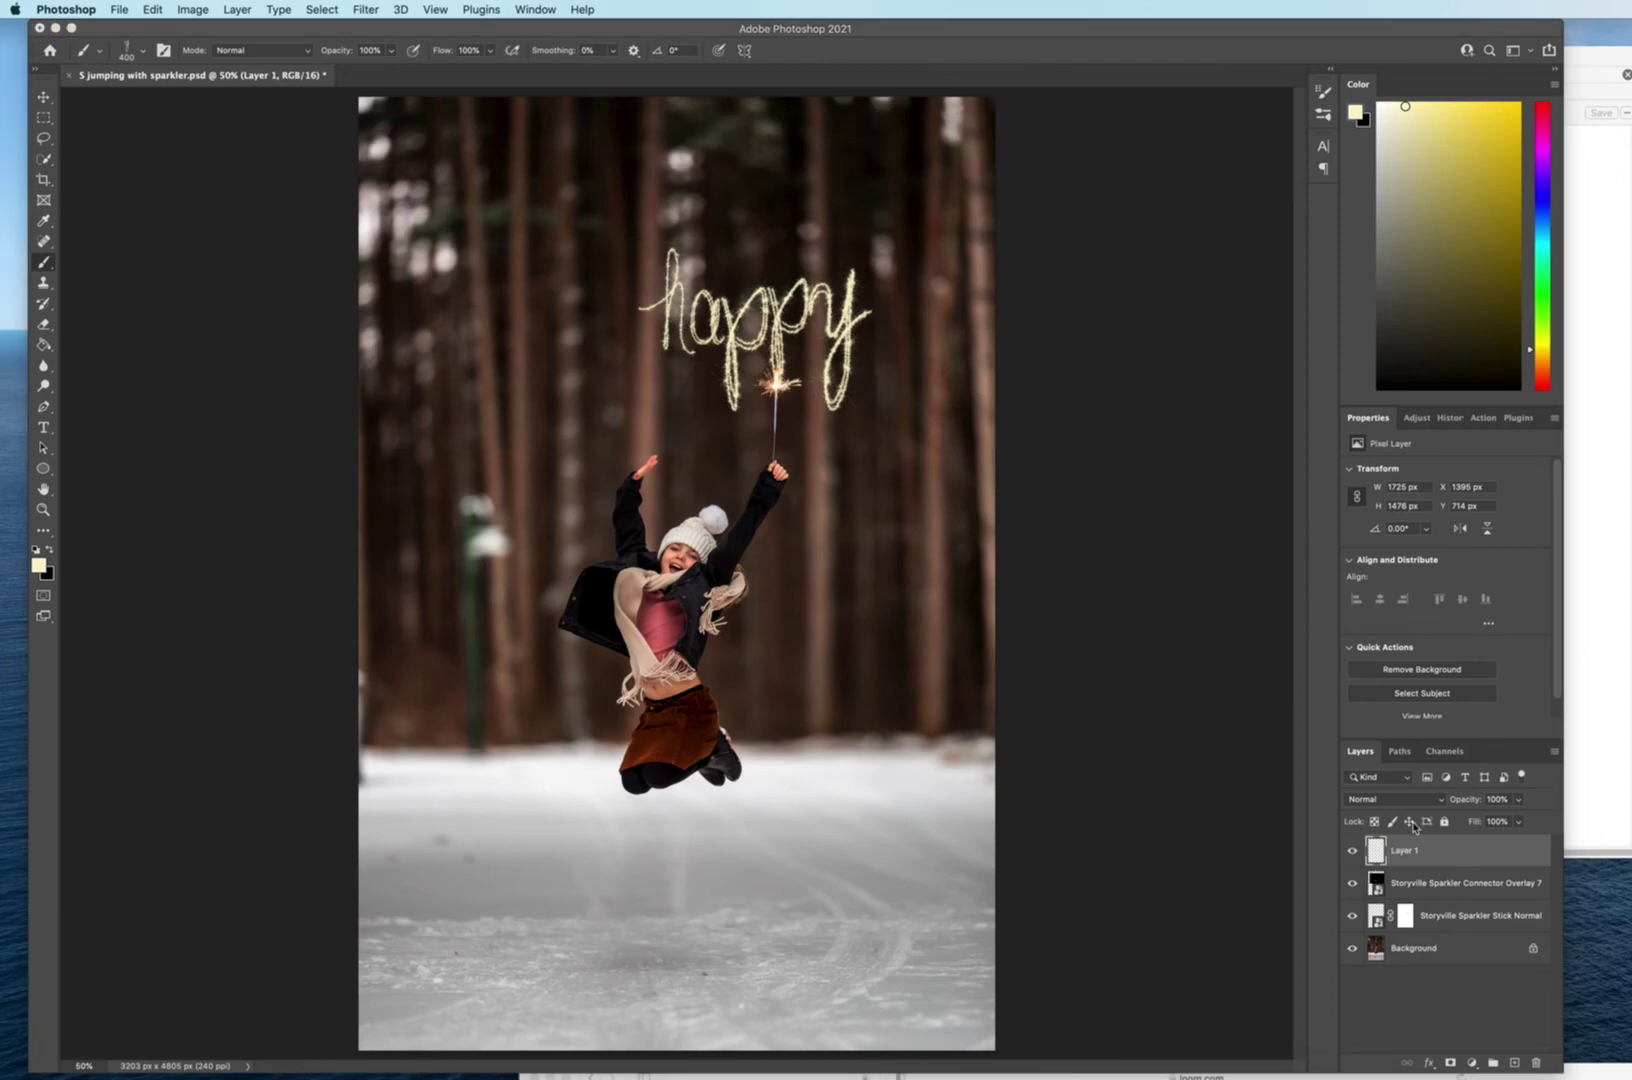
Add an Outer Glow layer style to Layer 1 and toggle it off and on to compare.
double_click(1423, 852)
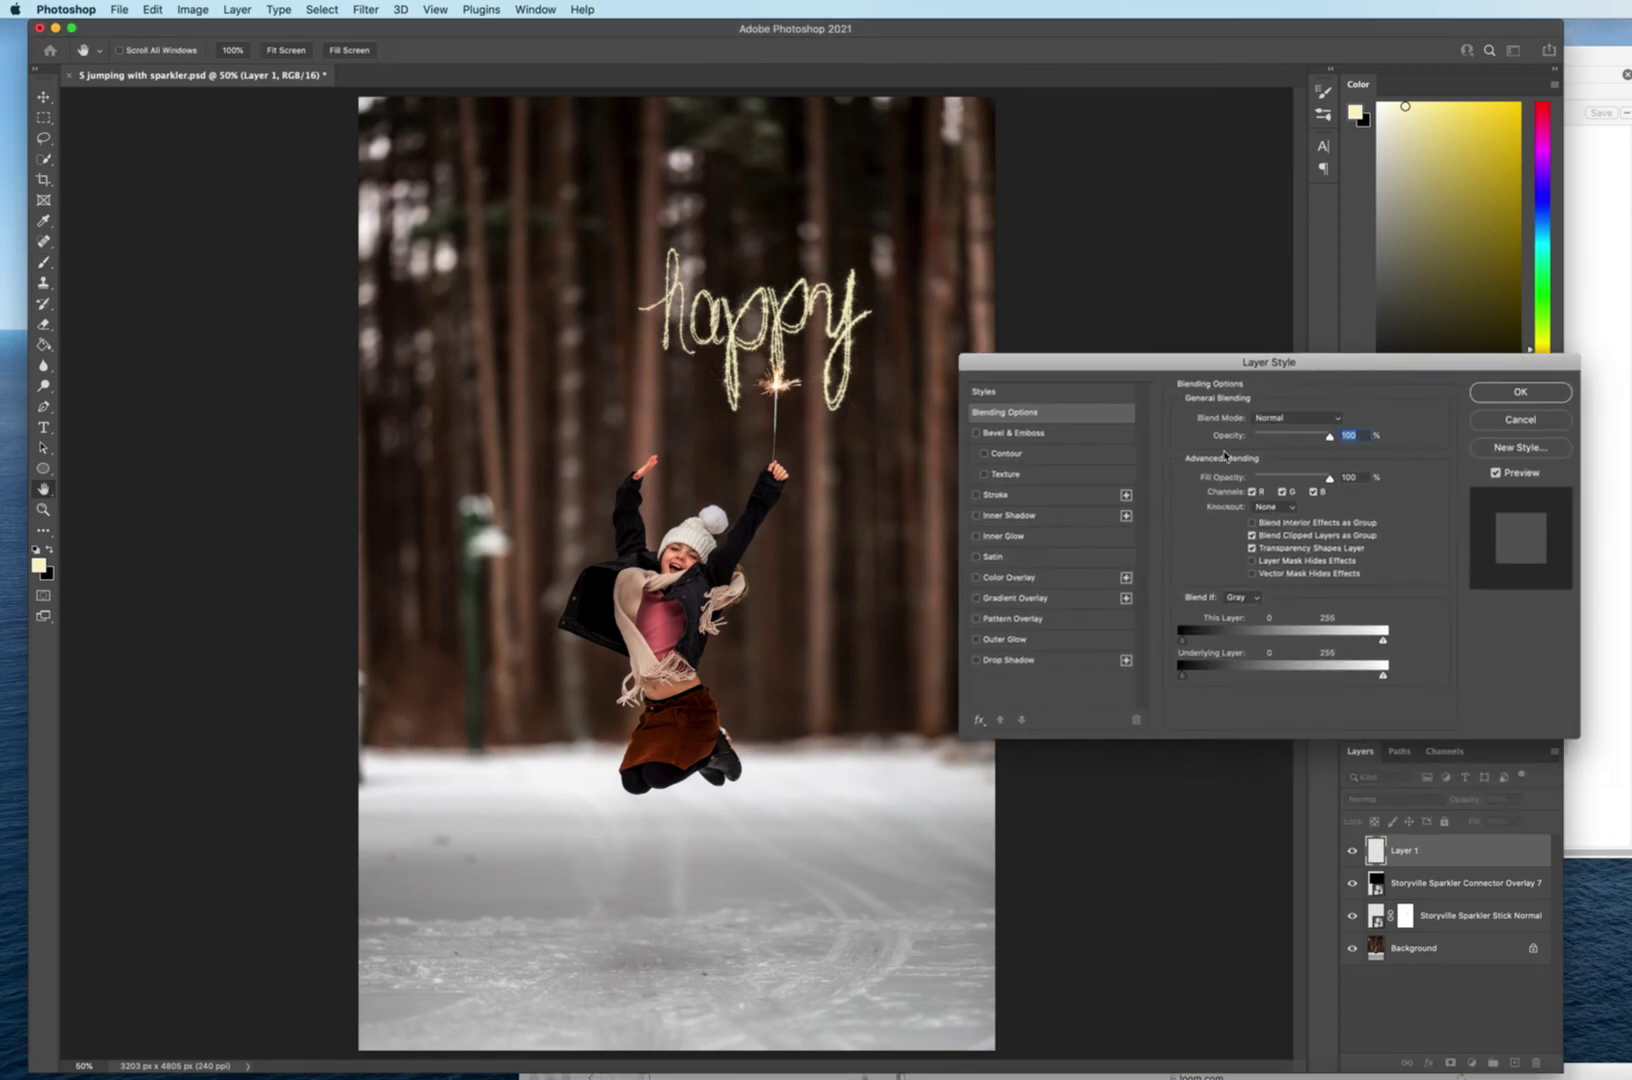
left_click(1003, 643)
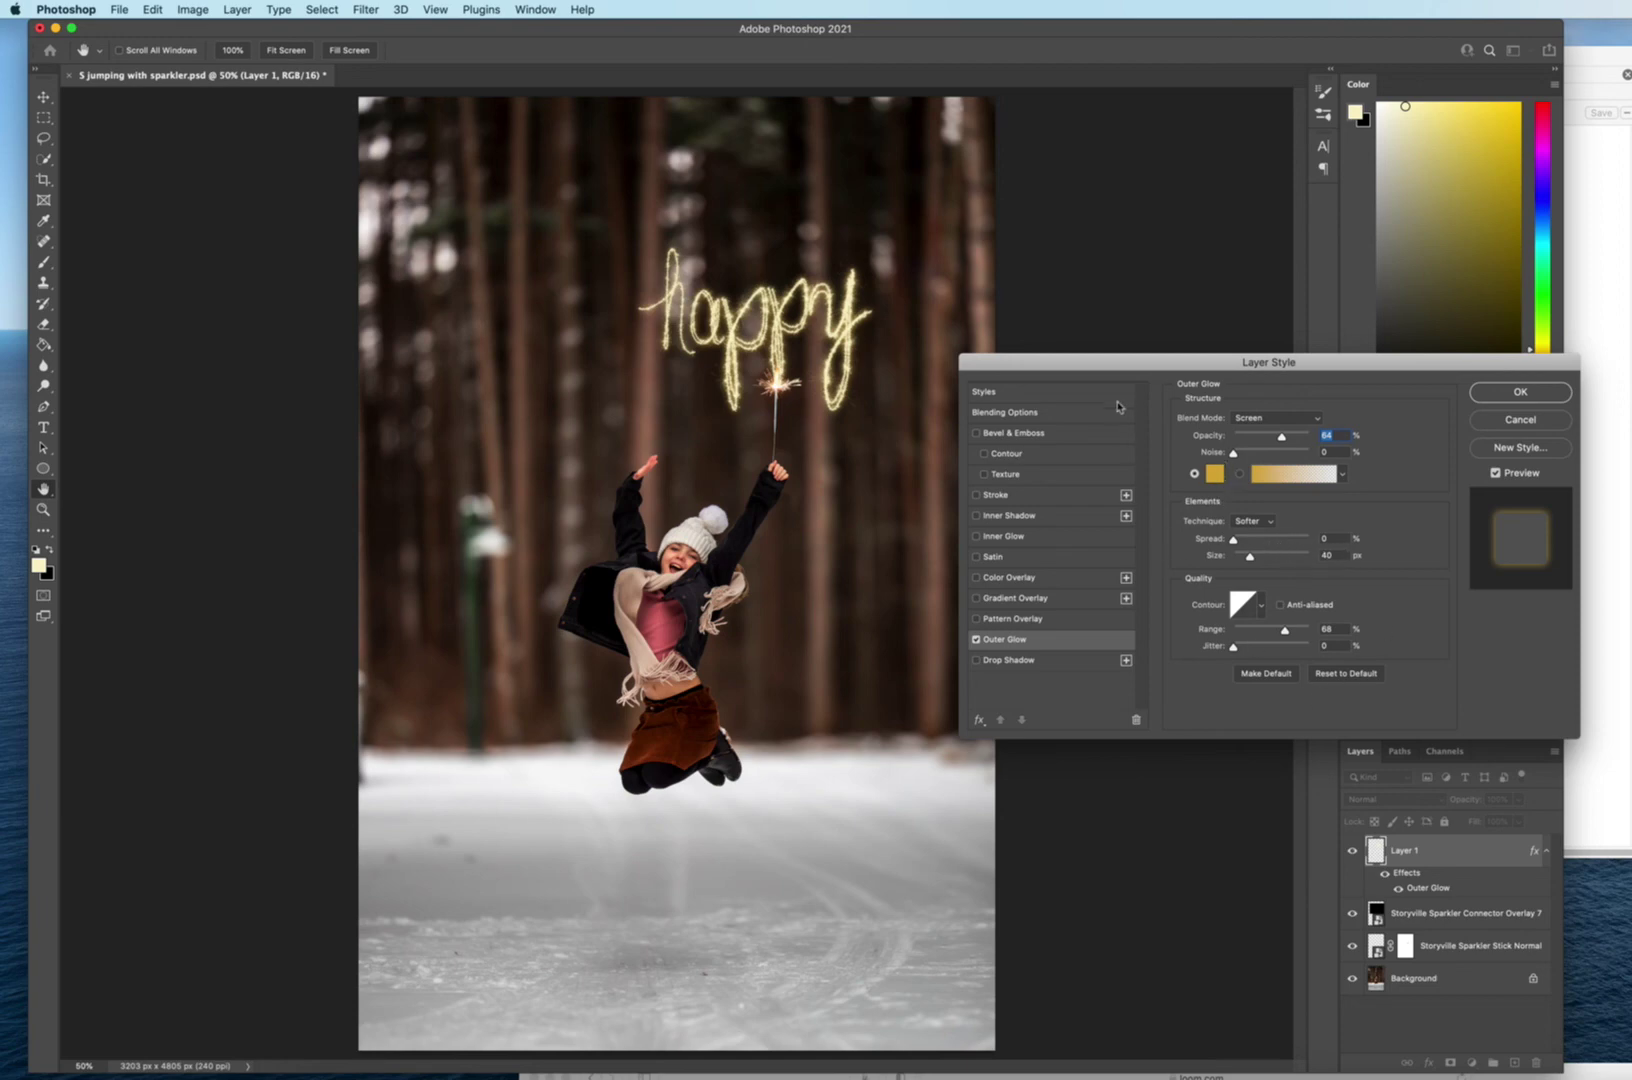
left_click(1520, 392)
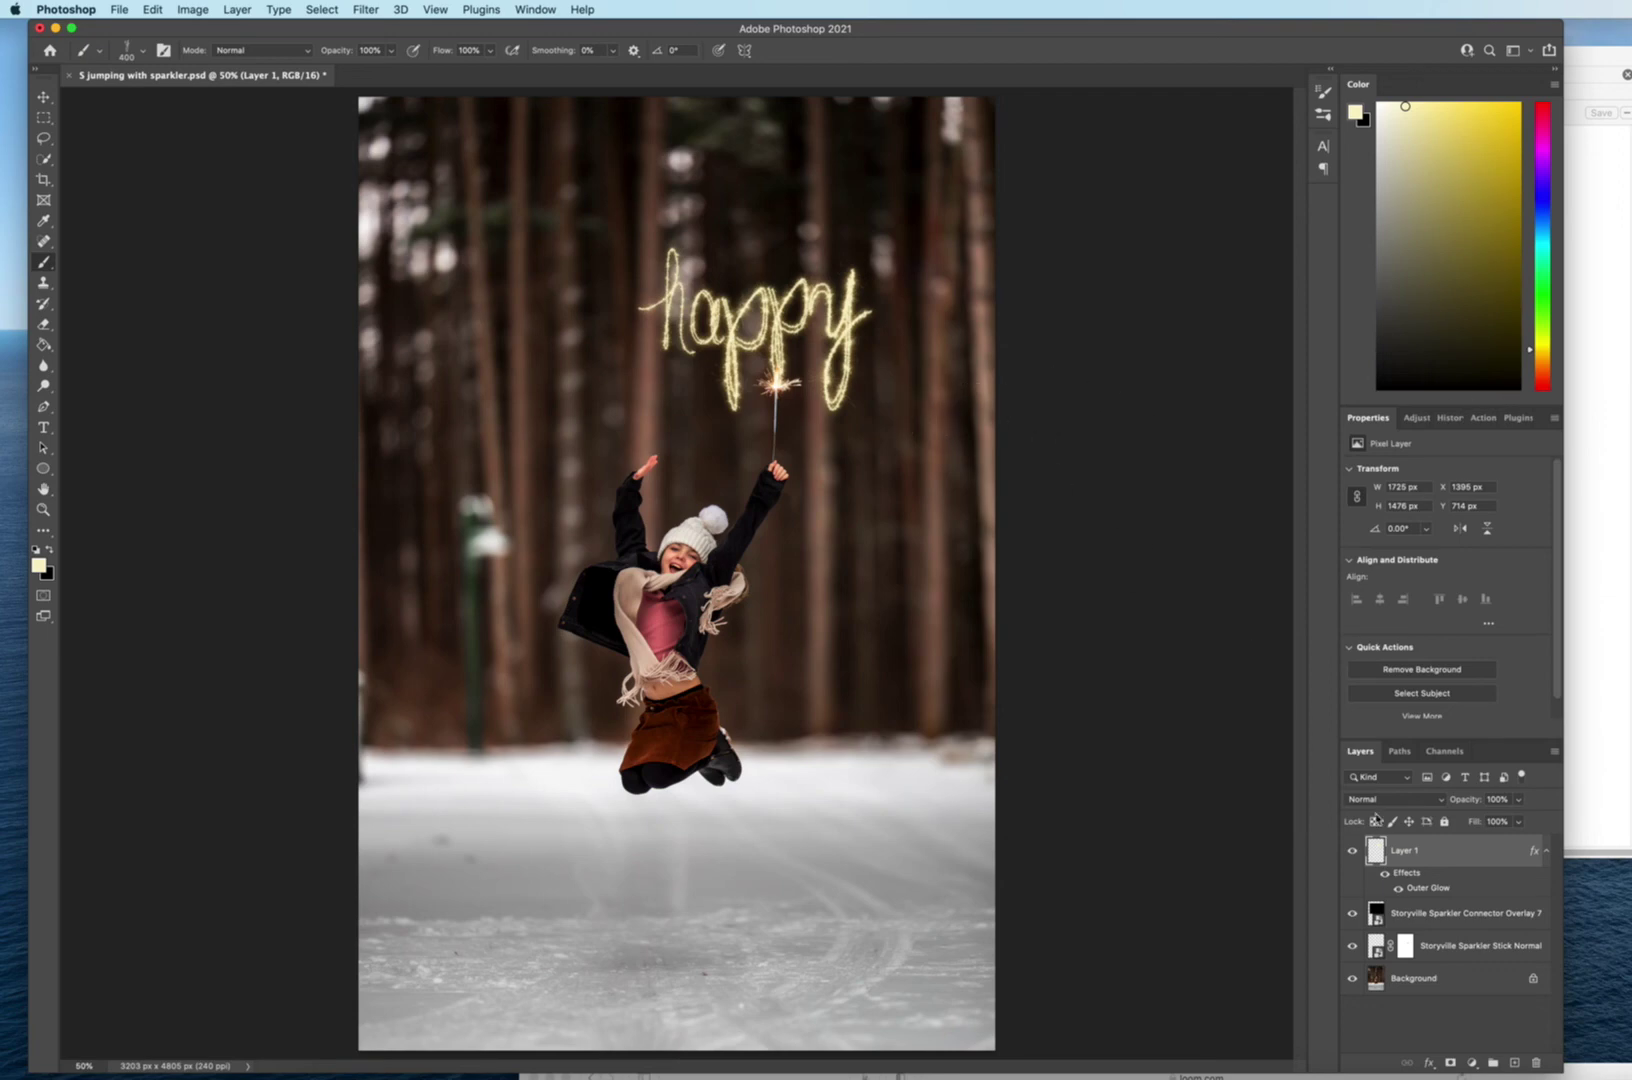
left_click(1386, 874)
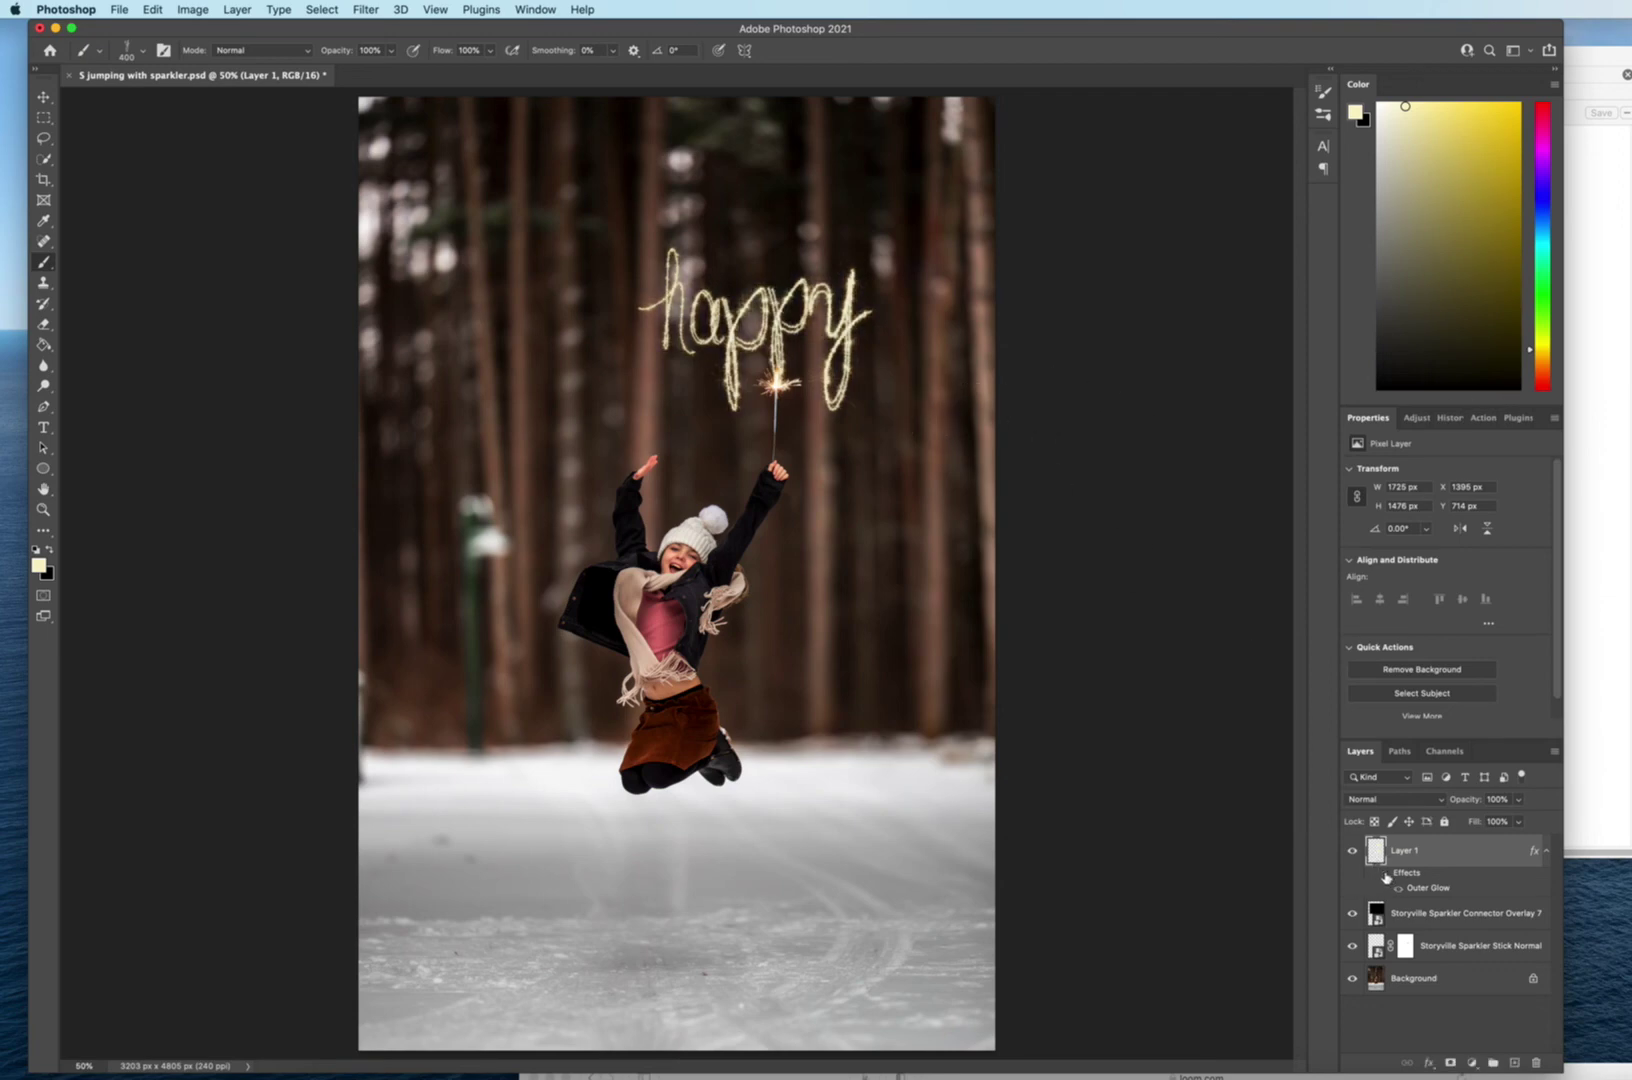
left_click(1386, 874)
left_click(1385, 875)
left_click(1386, 874)
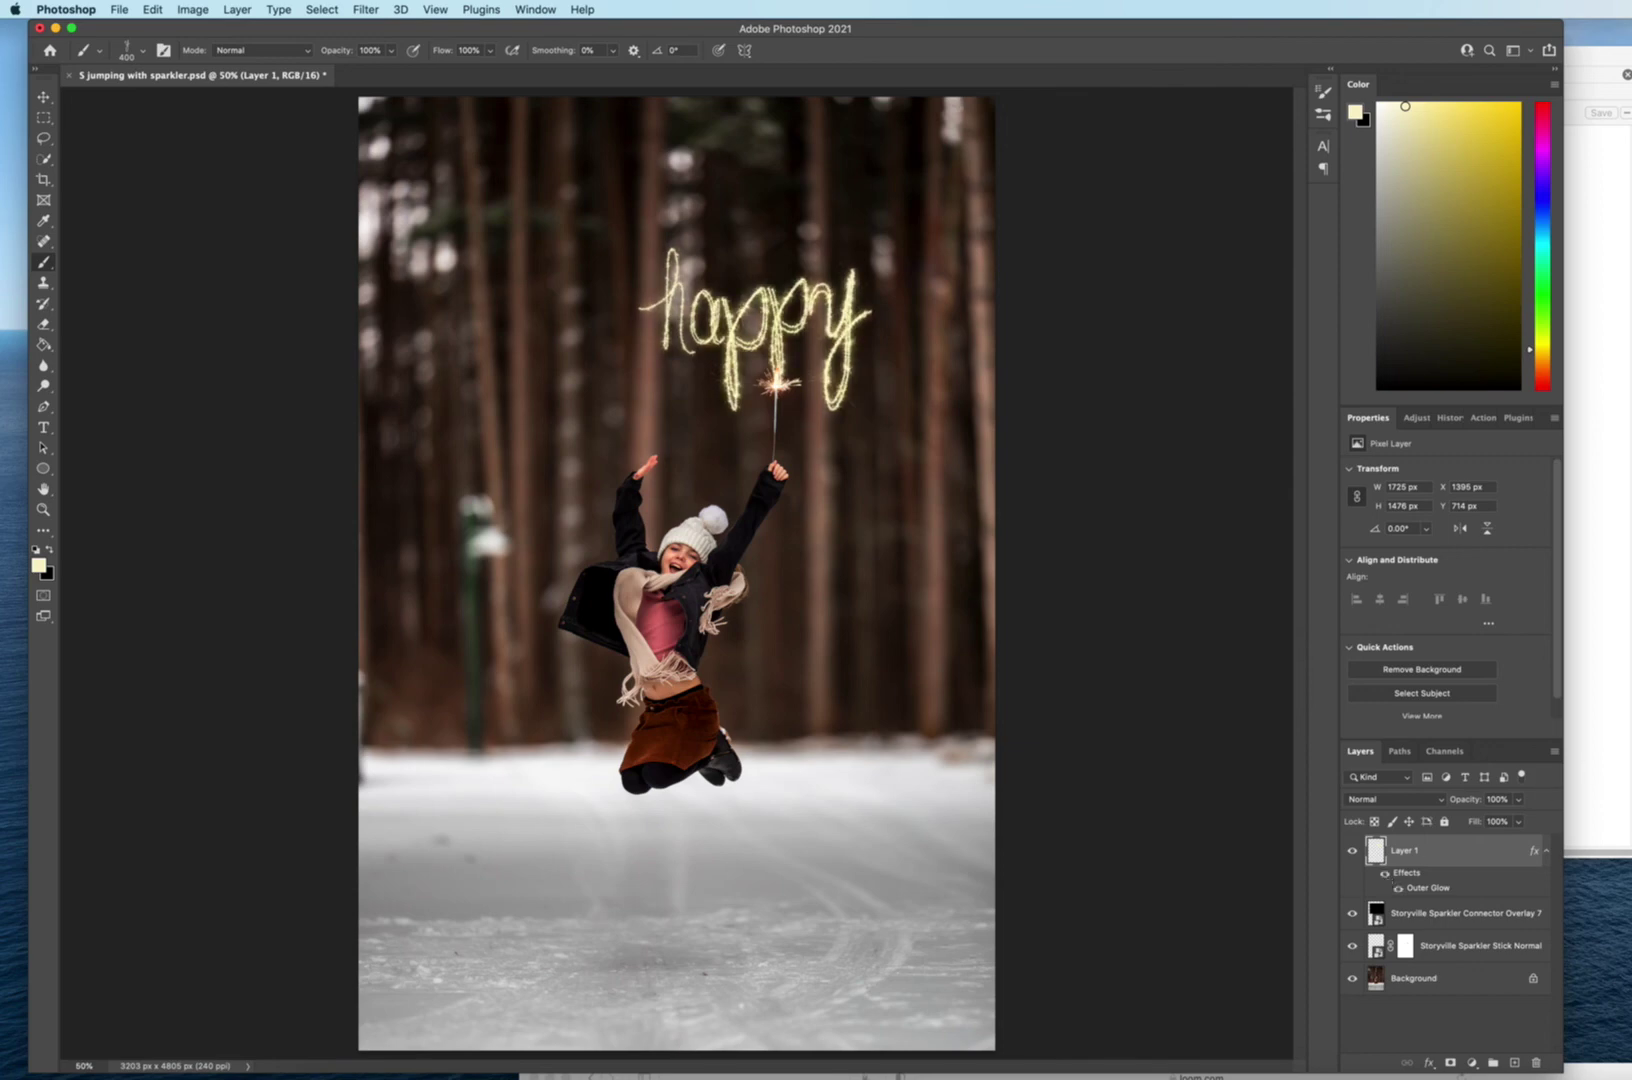
Hide the 'happy' layer and, on a new layer, stamp a sparkler '2' at 600 px.
left_click(1351, 851)
left_click(1514, 1063)
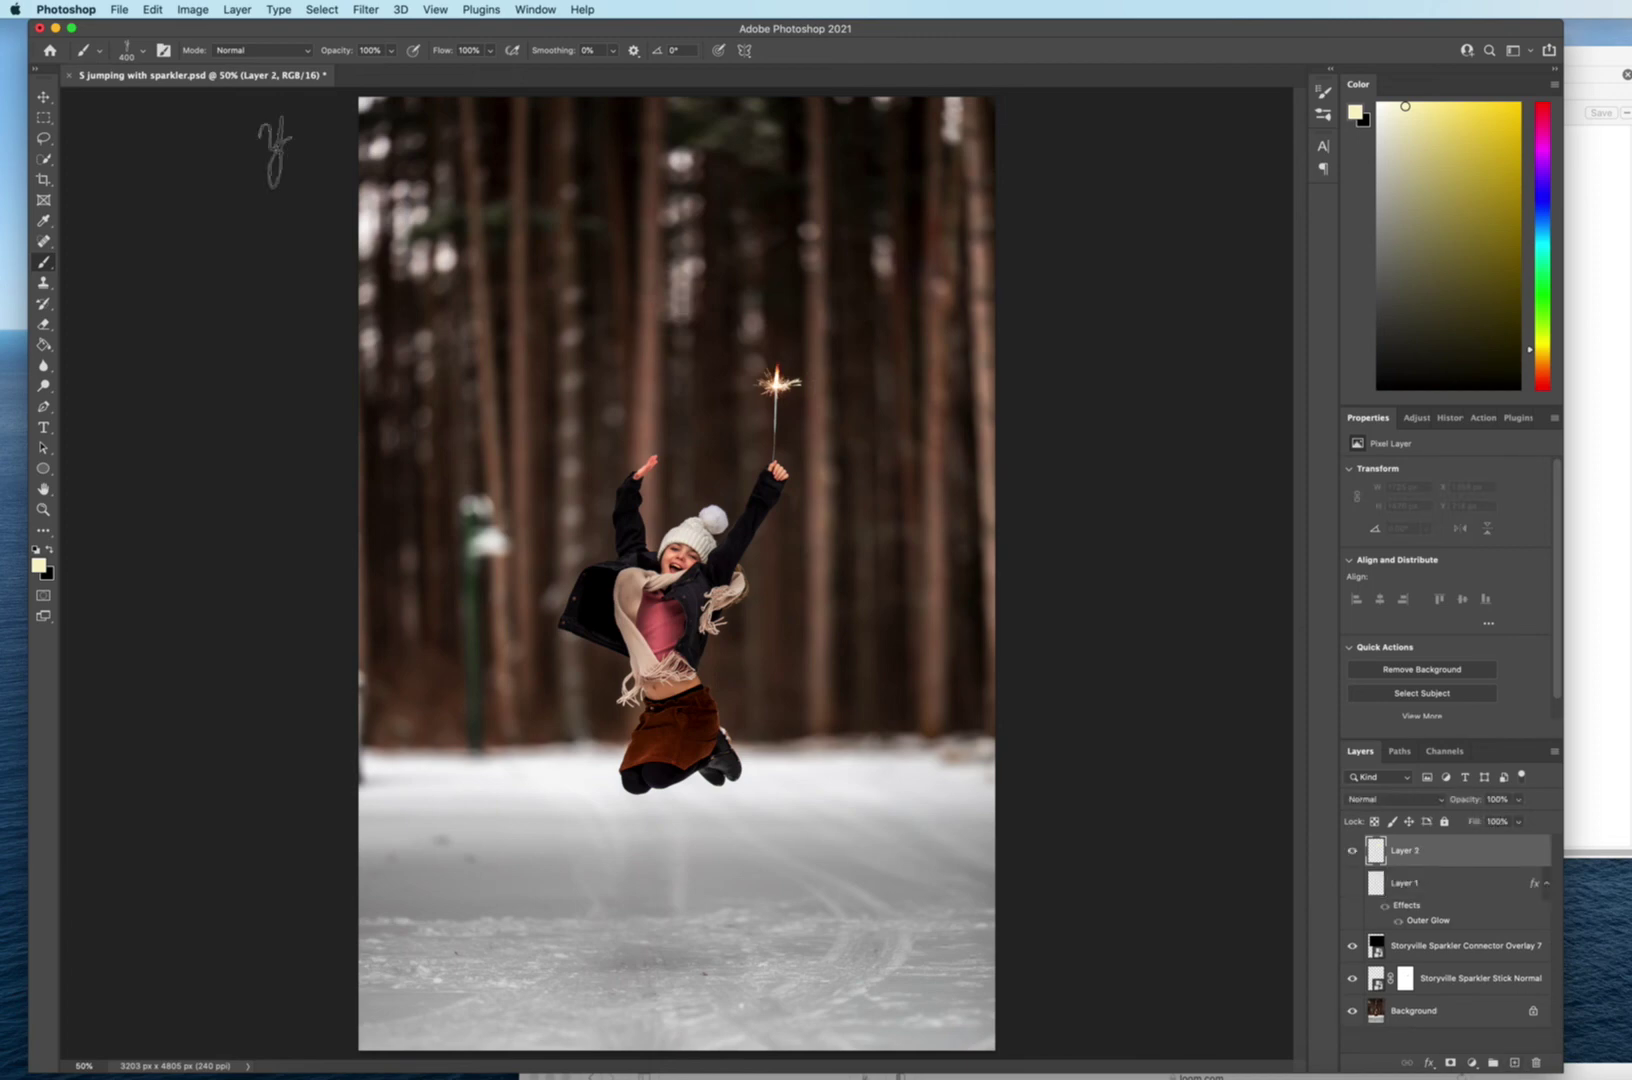
left_click(139, 51)
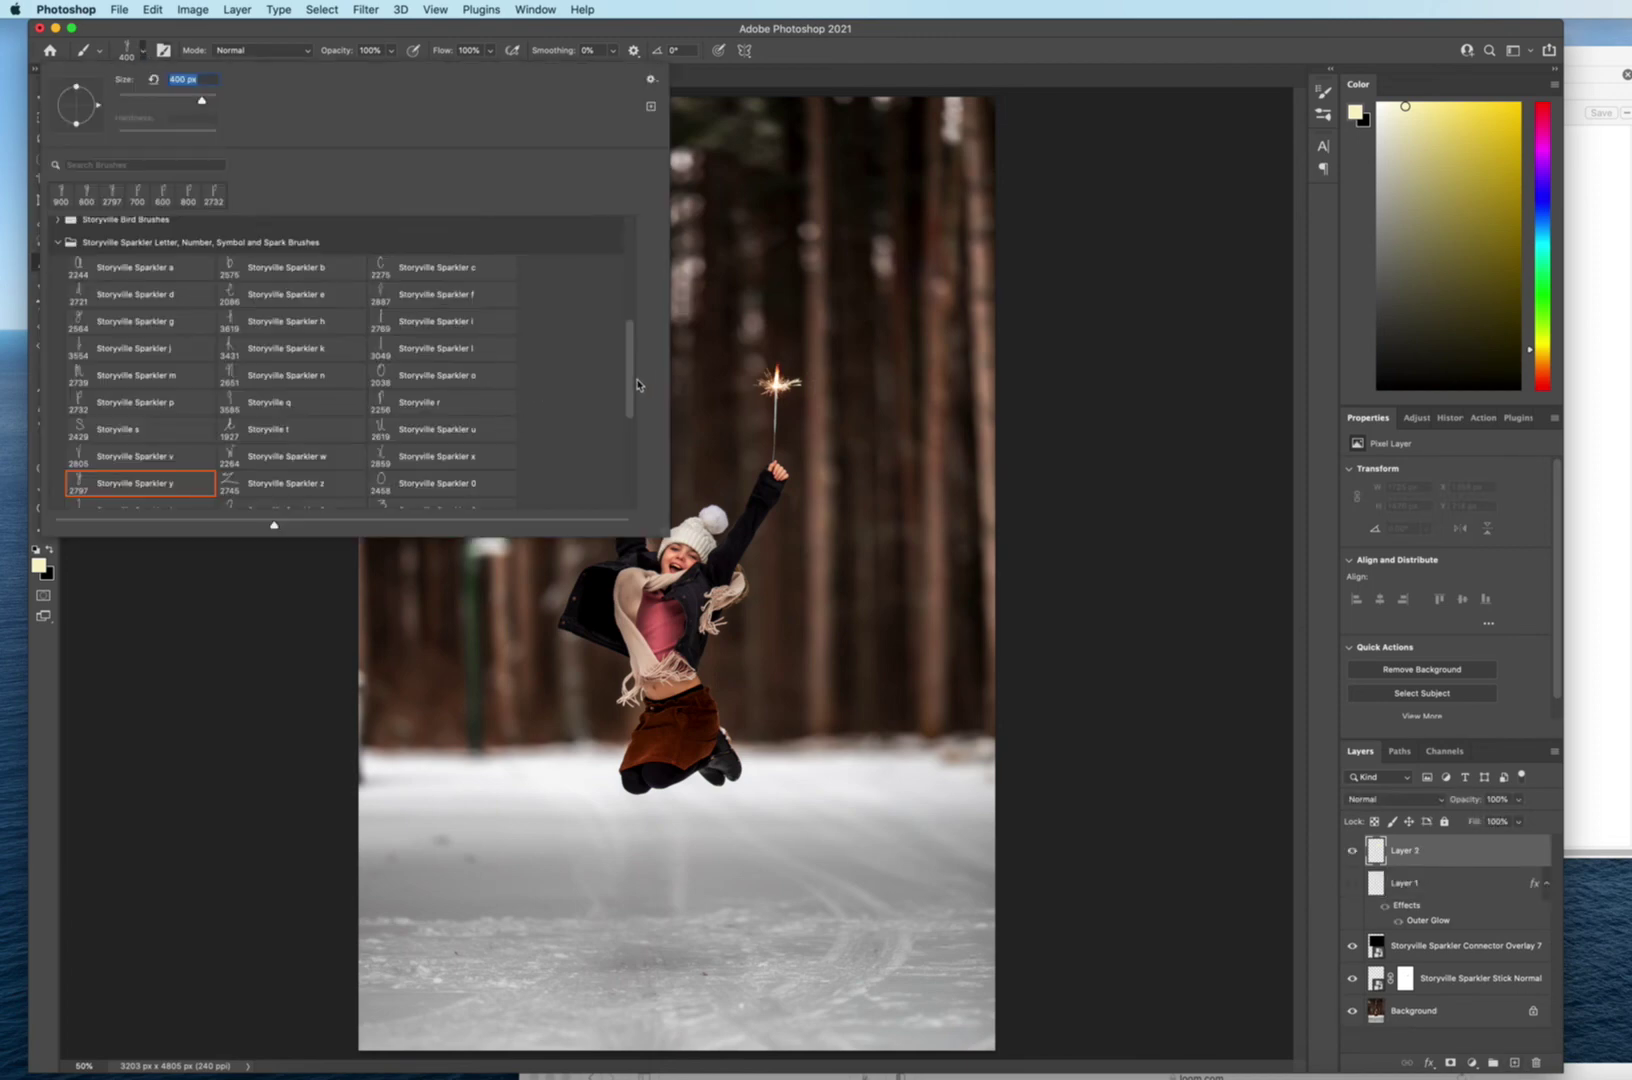
left_click_drag(631, 388, 629, 444)
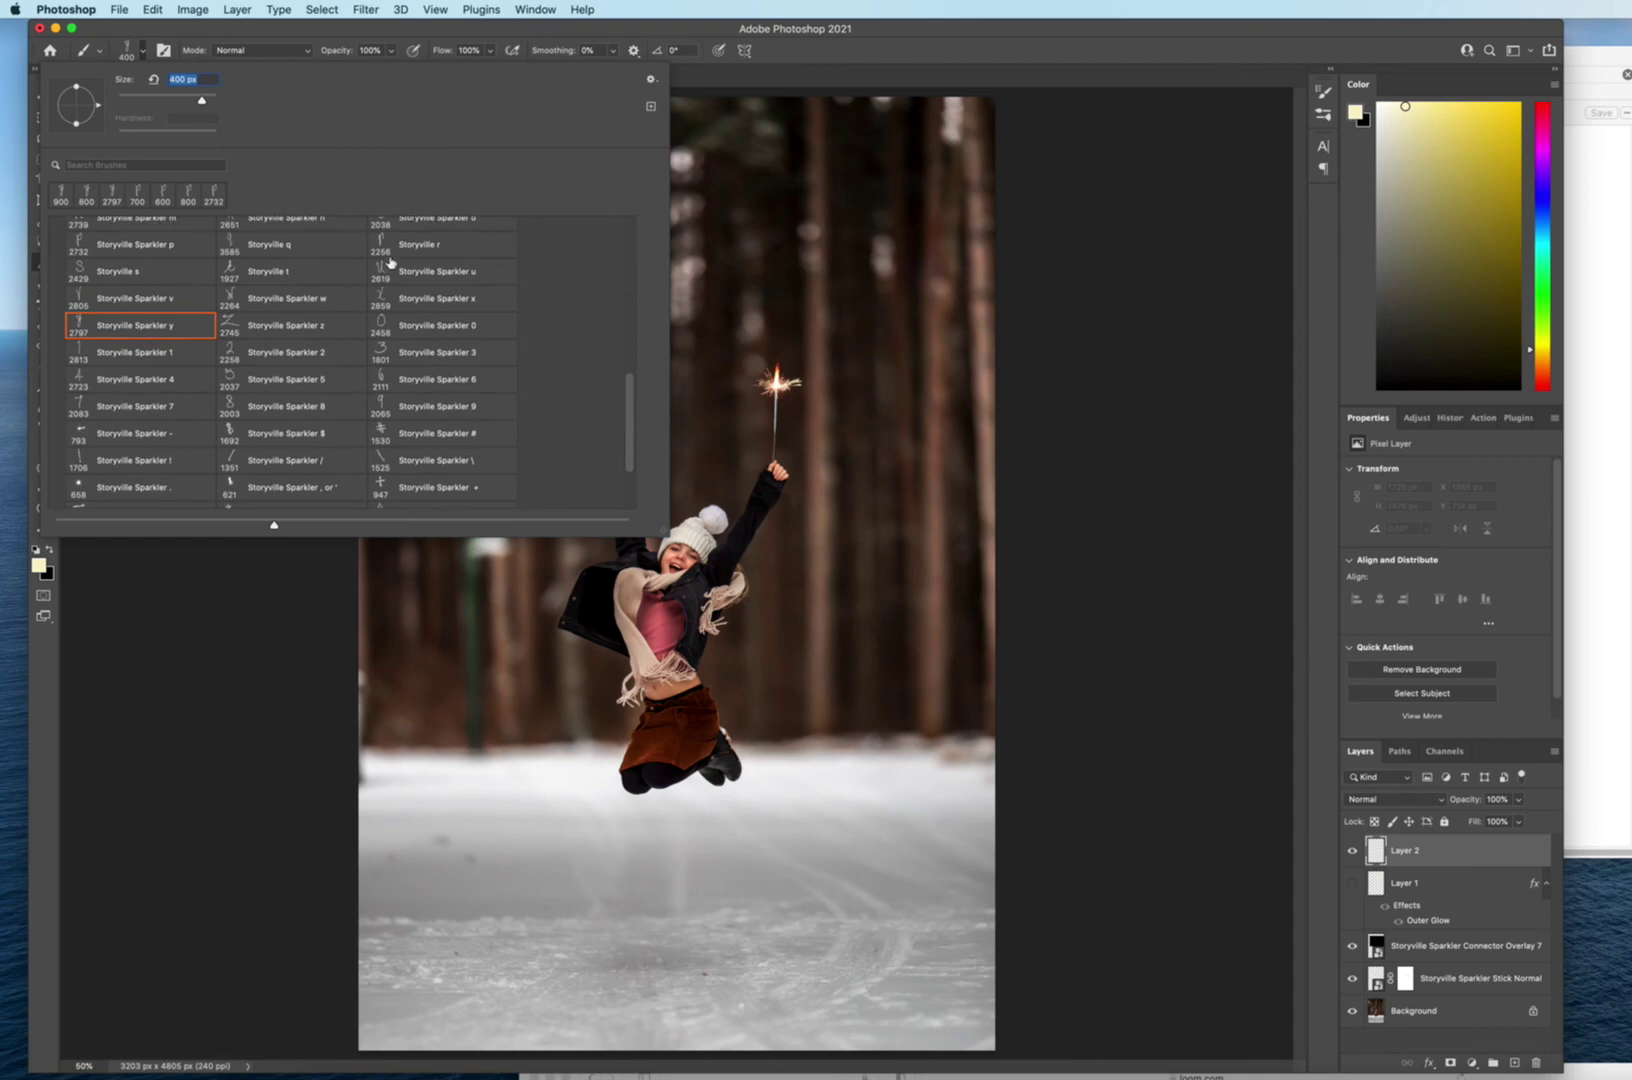
left_click(285, 356)
left_click(1165, 345)
key("bracketleft")
key("bracketleft")
key("bracketleft")
key("bracketleft")
key("bracketleft")
key("bracketleft")
key("bracketleft")
key("bracketleft")
key("bracketleft")
key("bracketleft")
key("bracketleft")
key("bracketleft")
key("bracketleft")
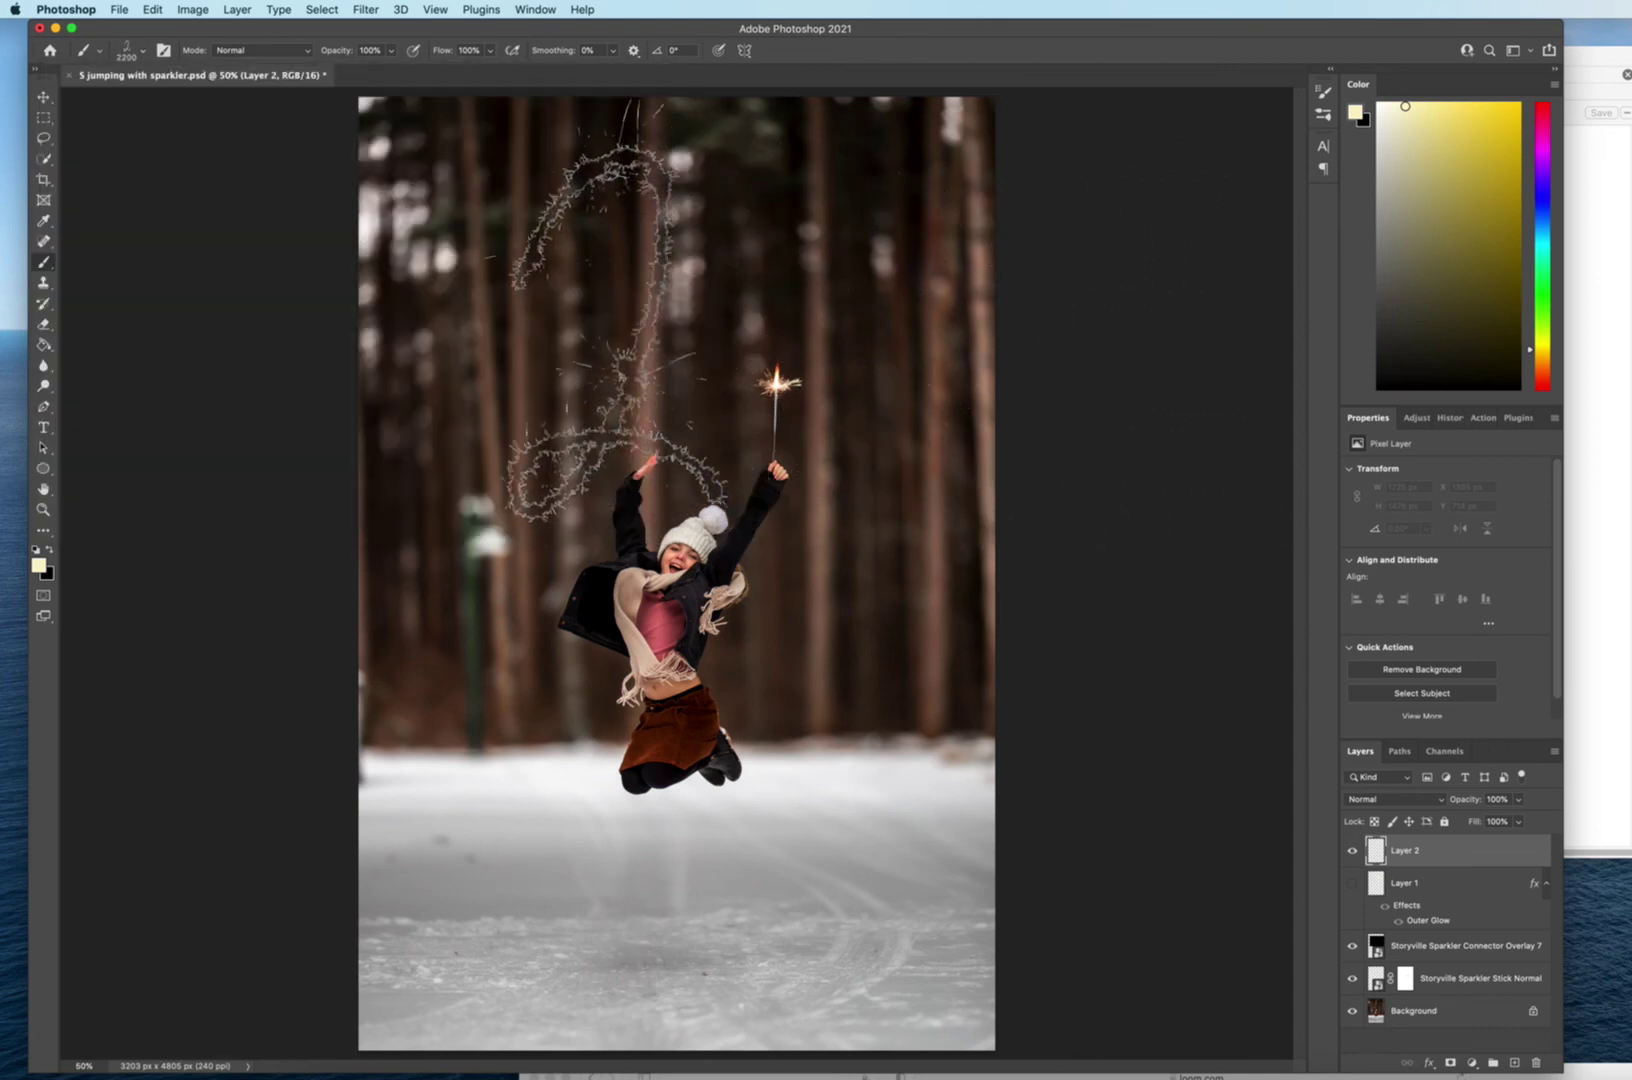
key("bracketleft")
key("bracketleft")
key("bracketleft")
key("bracketleft")
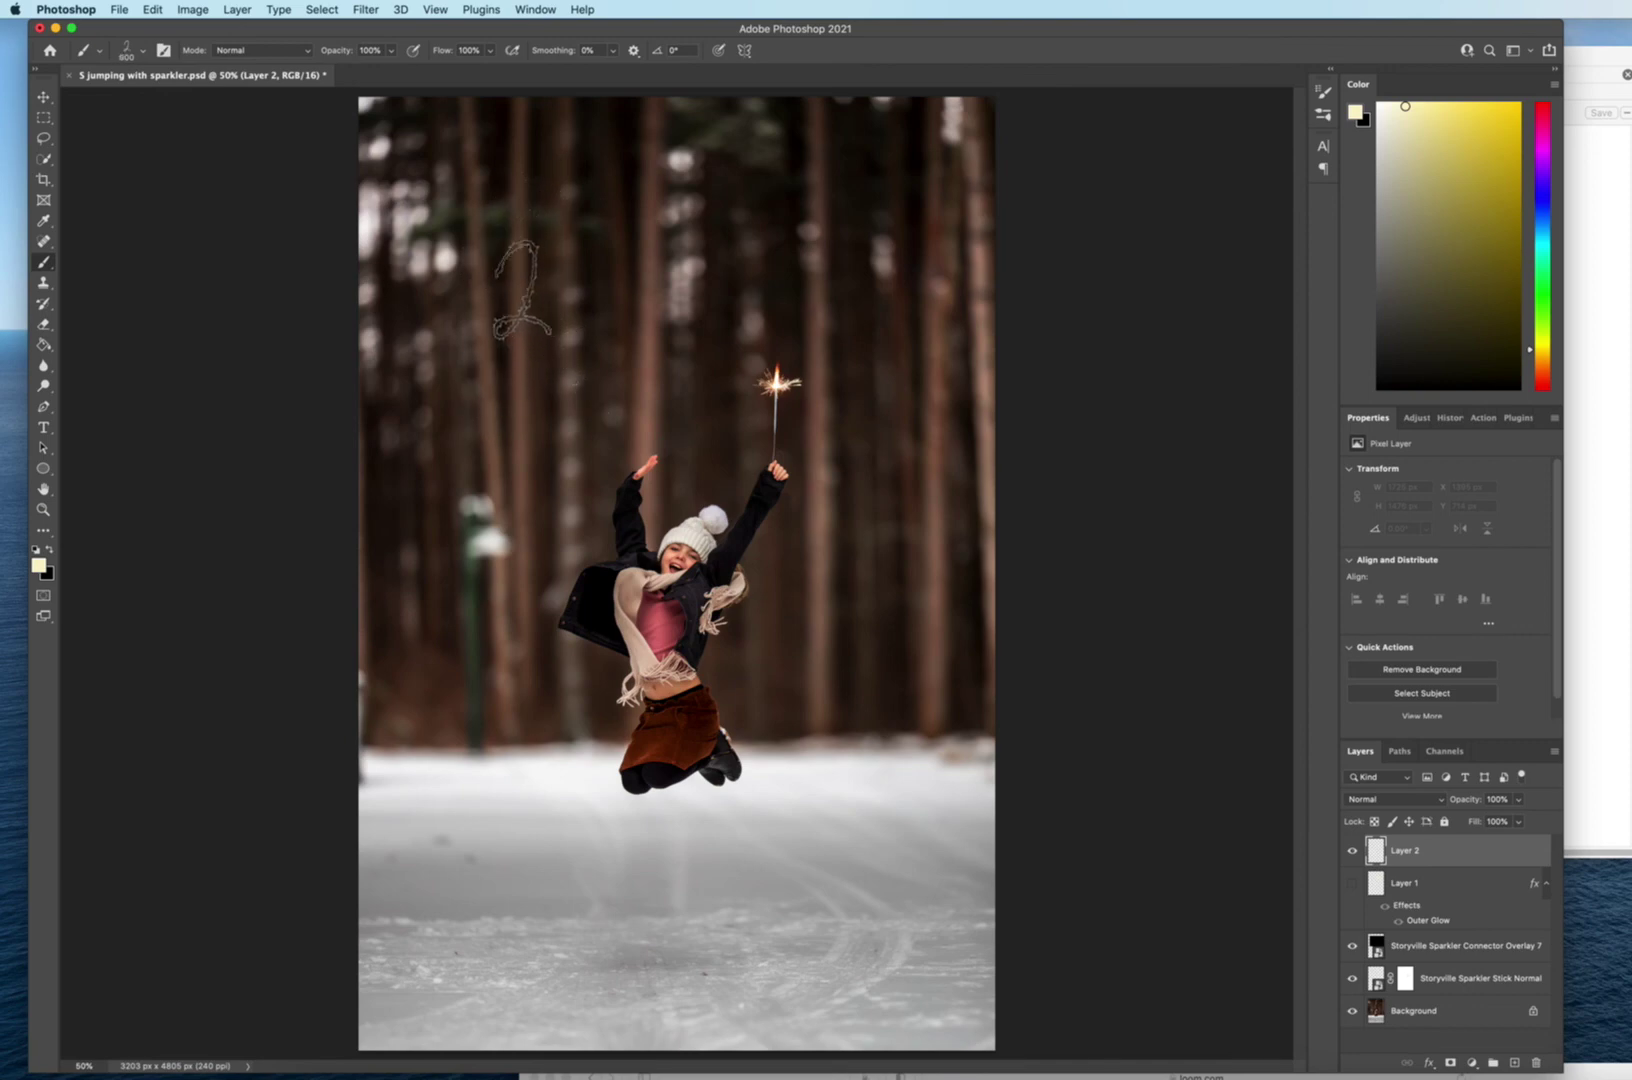
left_click(517, 304)
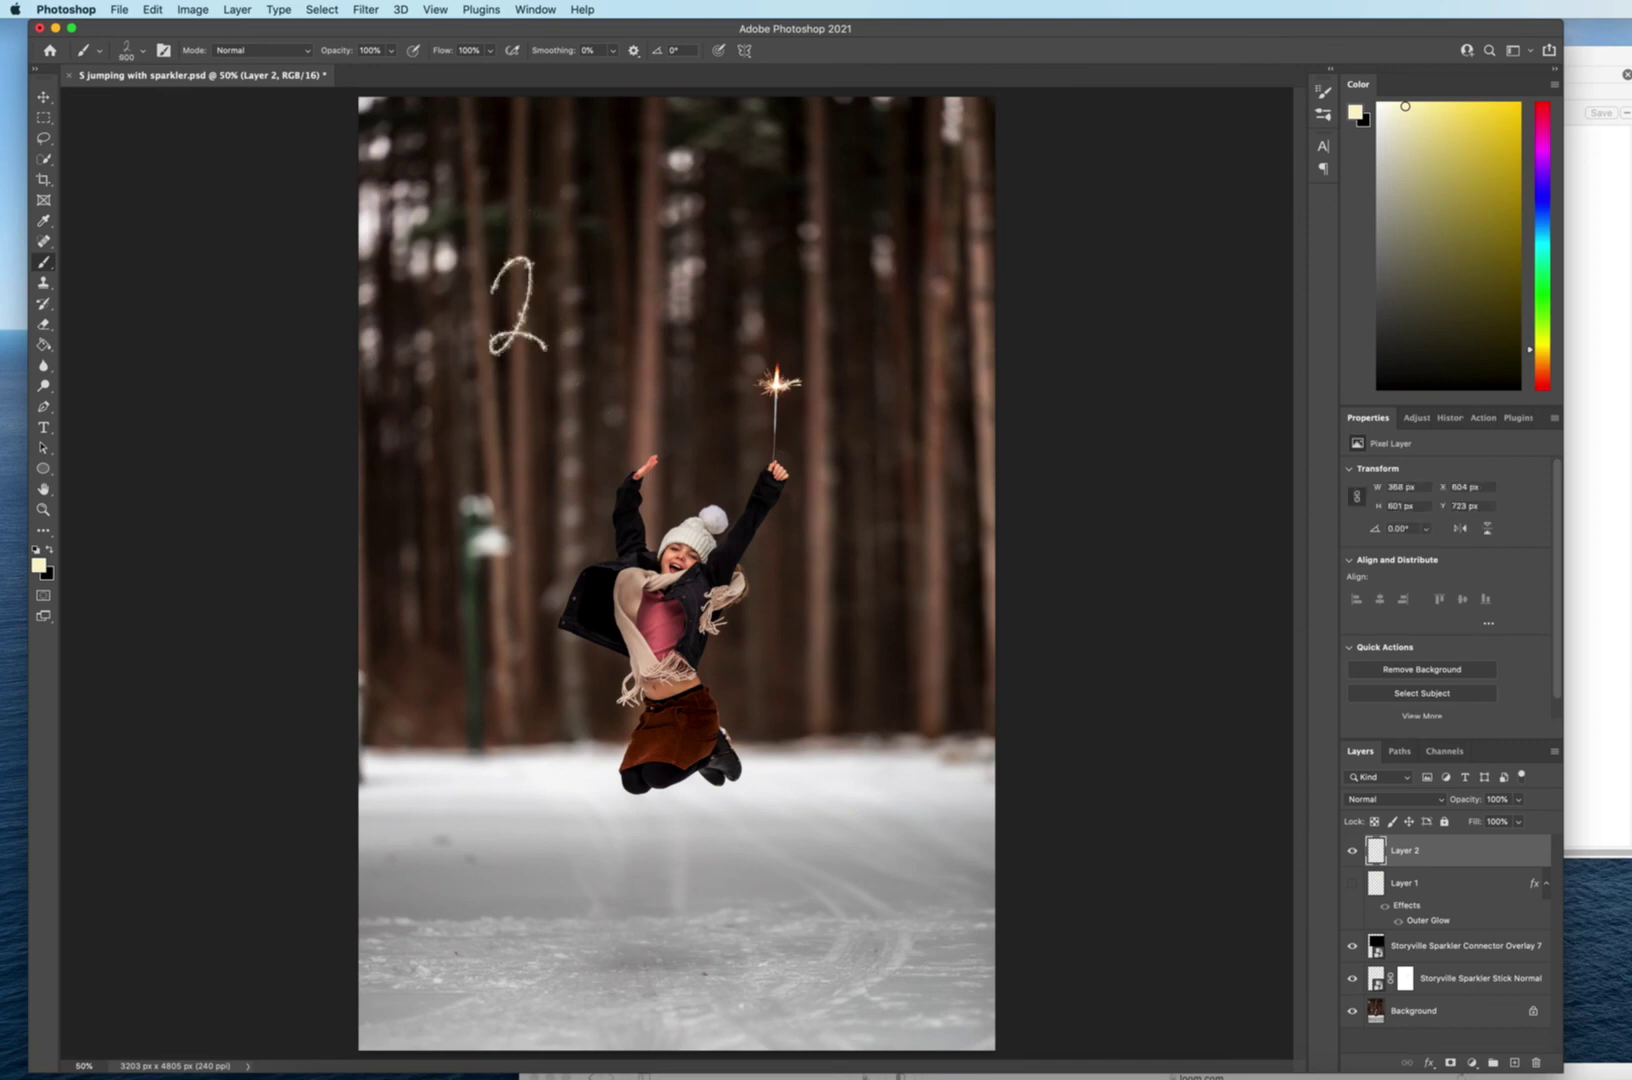
Stamp a sparkler '0' at 500 px beside the 2.
left_click(141, 53)
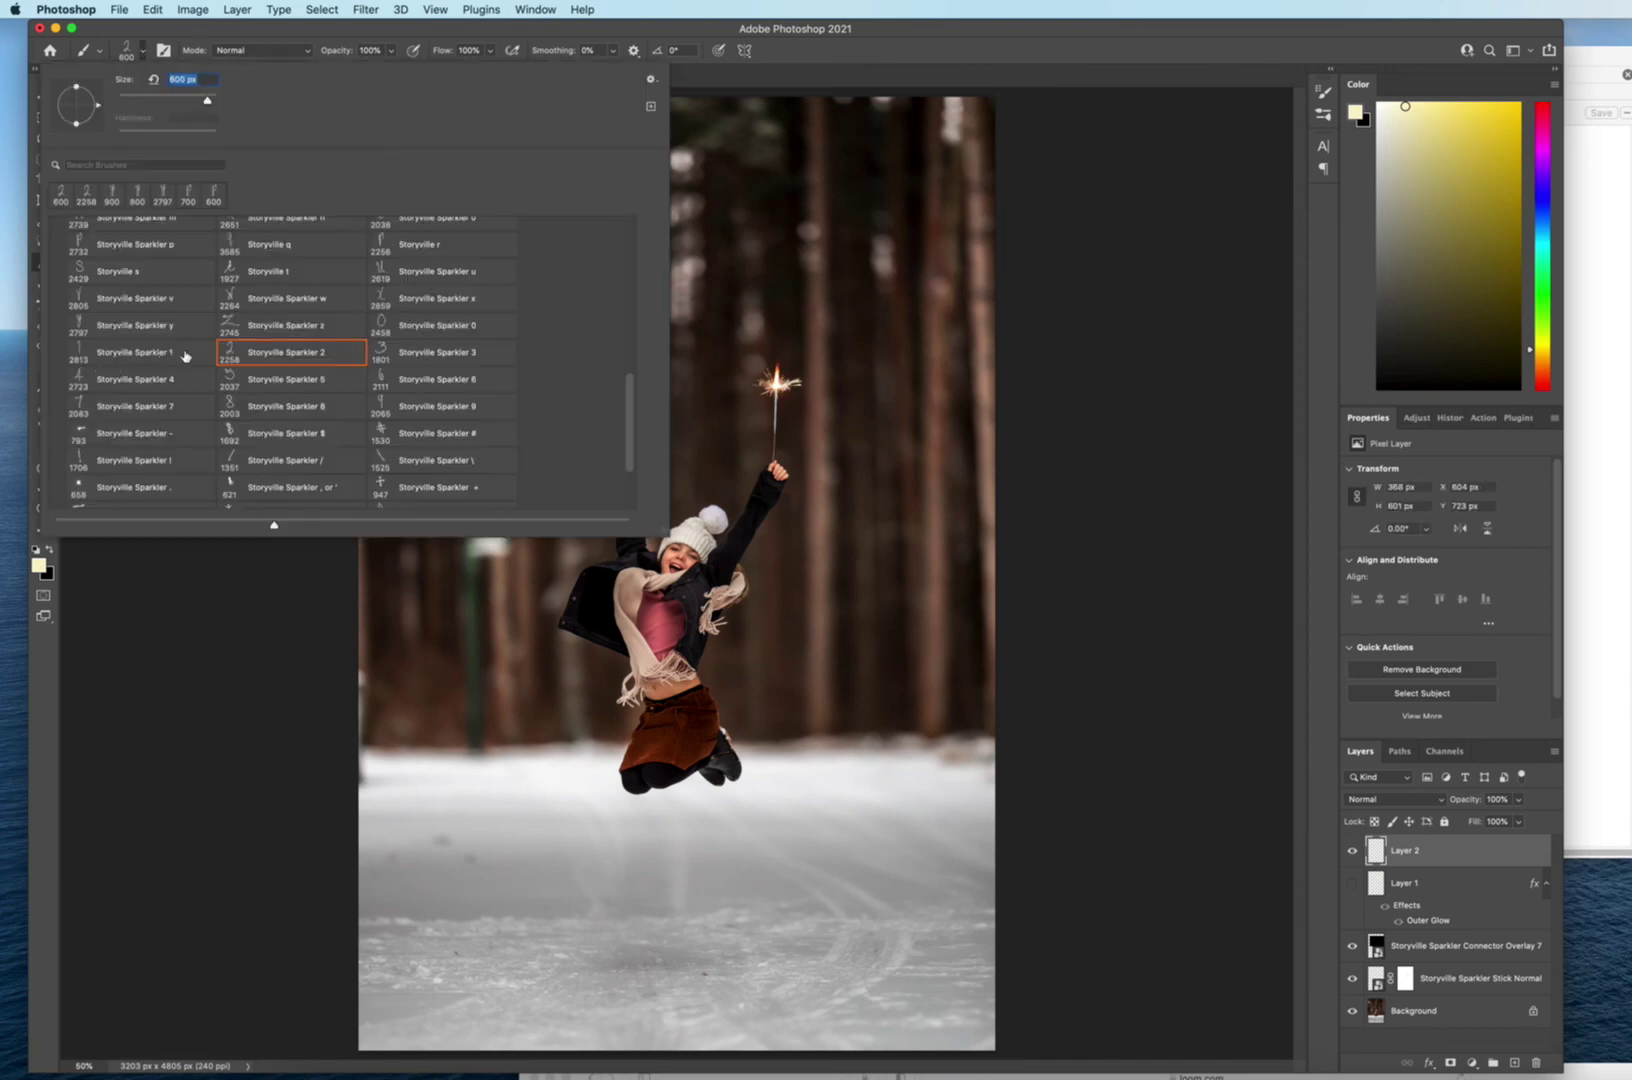
left_click(420, 328)
key("Return")
key("bracketleft")
key("bracketleft")
key("bracketleft")
key("bracketleft")
key("bracketleft")
key("bracketleft")
key("bracketleft")
key("bracketleft")
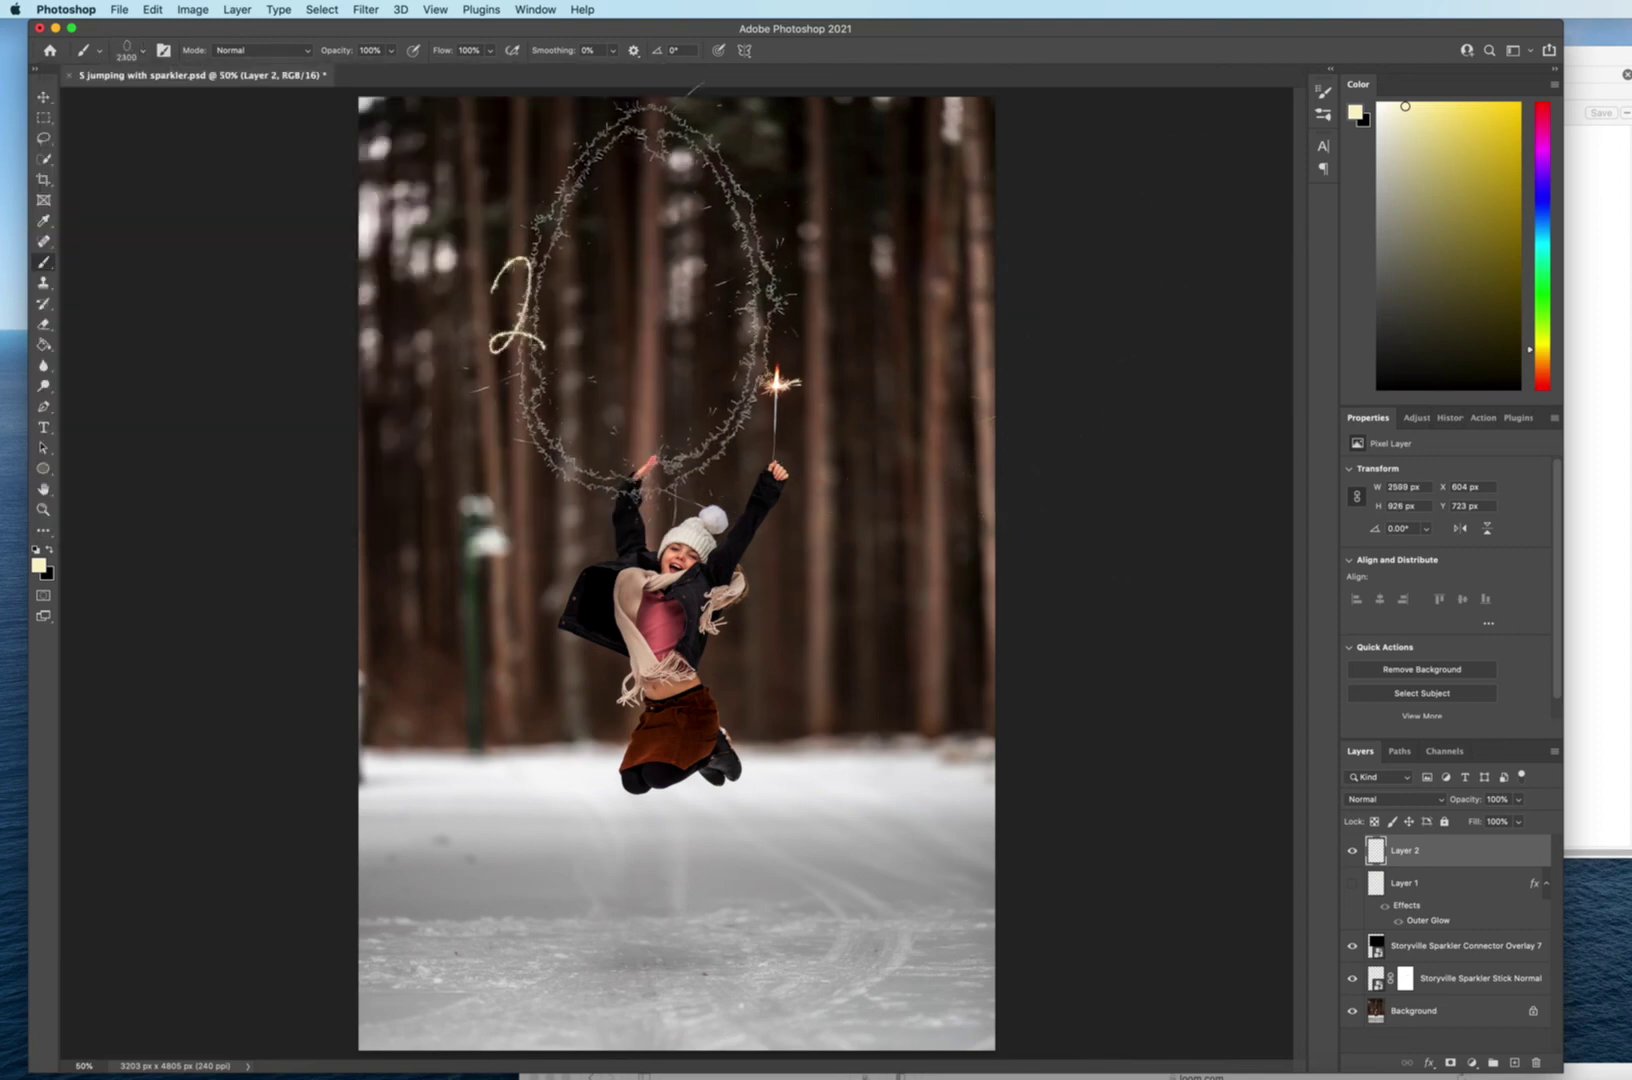
key("bracketleft")
key("bracketleft")
key("bracketleft")
key("bracketleft")
key("bracketleft")
key("bracketleft")
key("bracketleft")
key("bracketleft")
key("bracketleft")
key("bracketleft")
key("bracketleft")
key("bracketleft")
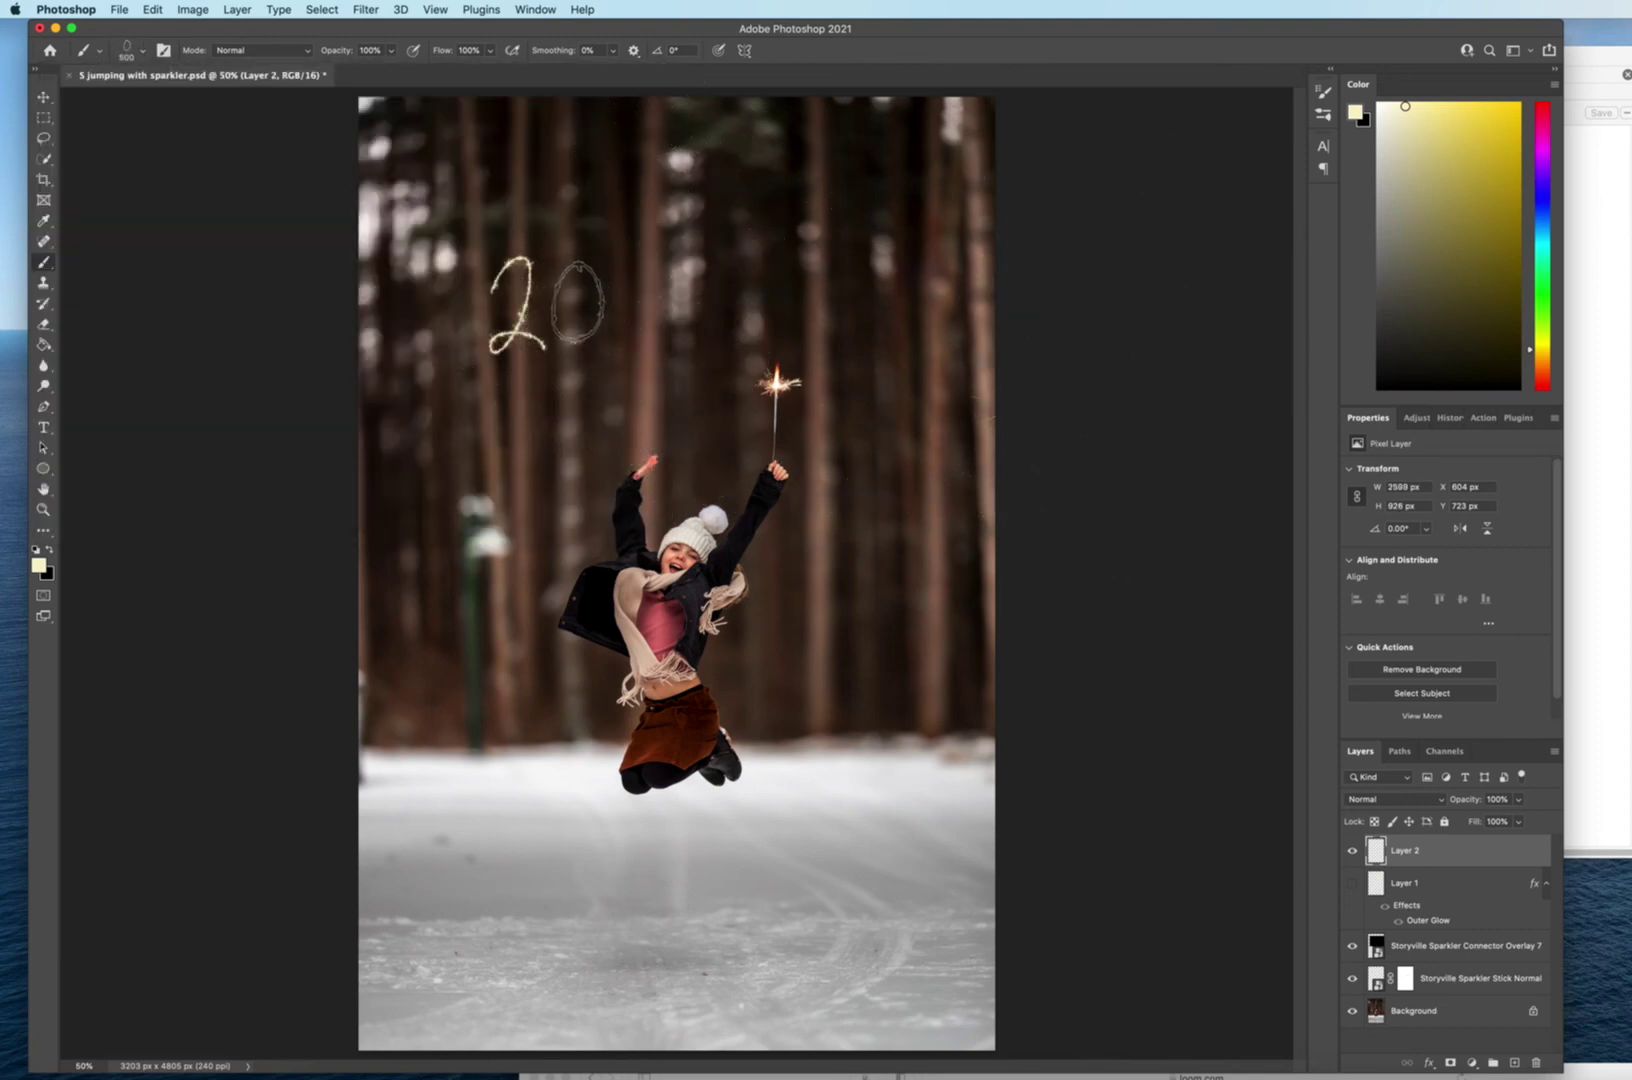
left_click(583, 306)
Stamp another sparkler '2' at 600 px, making '202'.
left_click(143, 52)
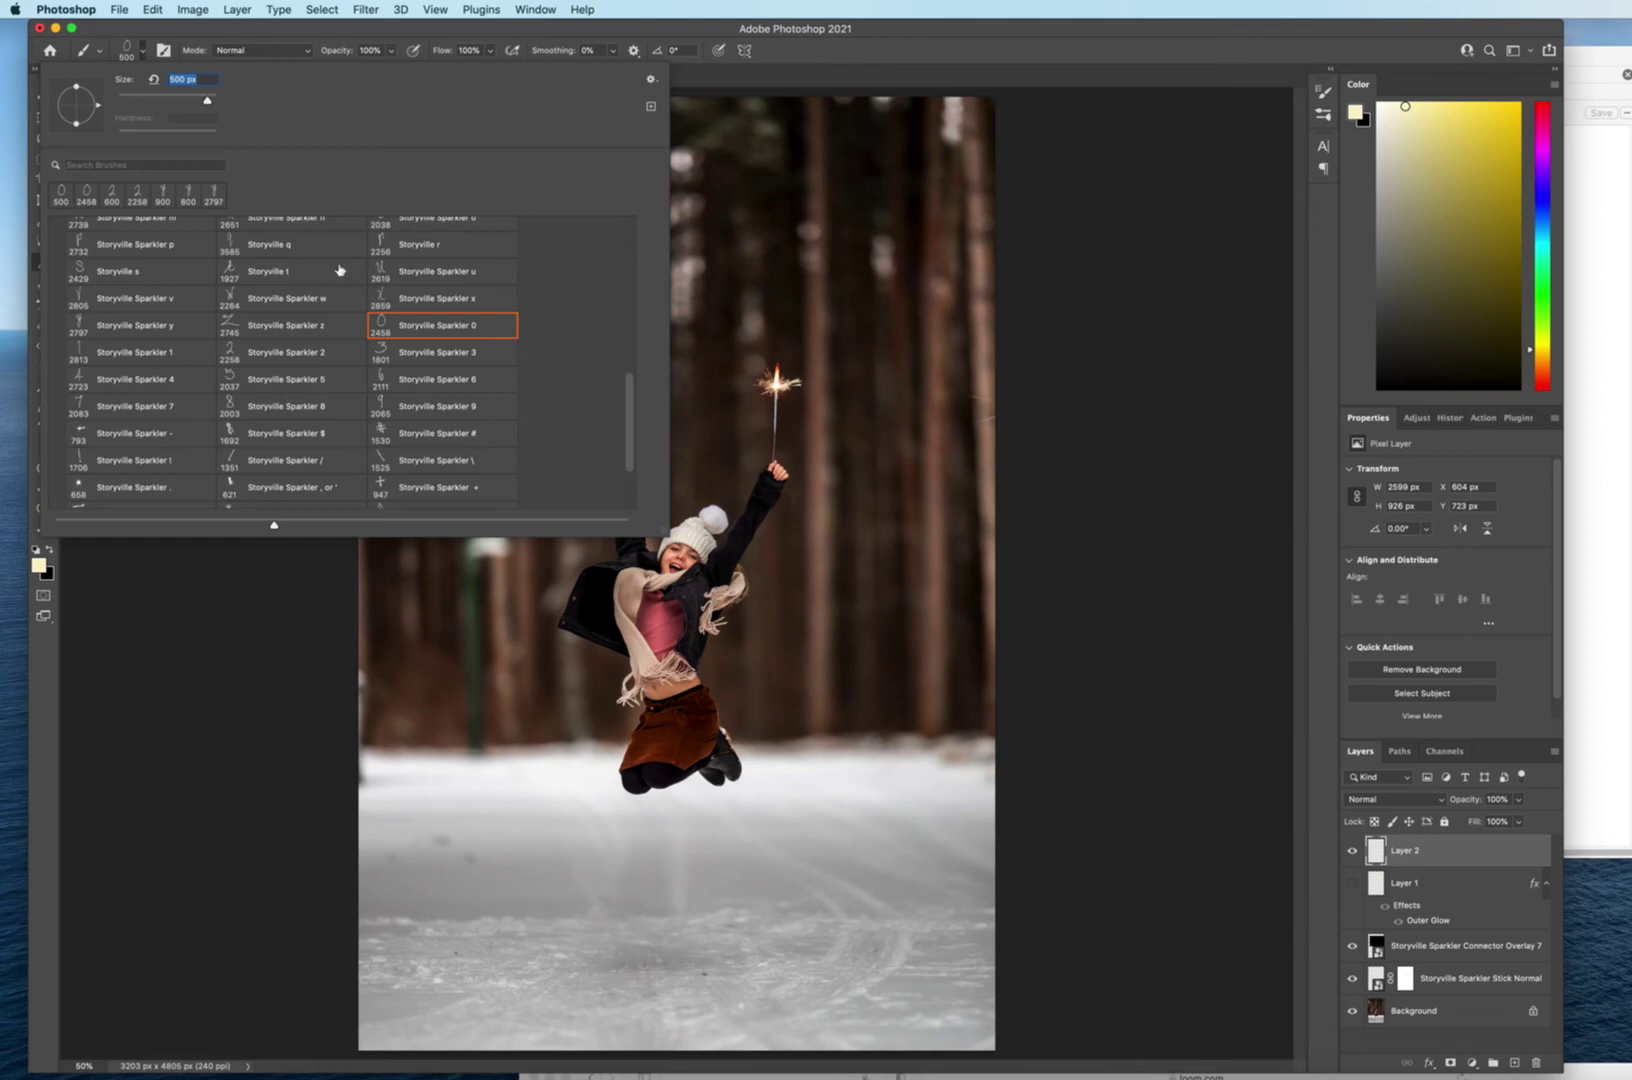
left_click(290, 352)
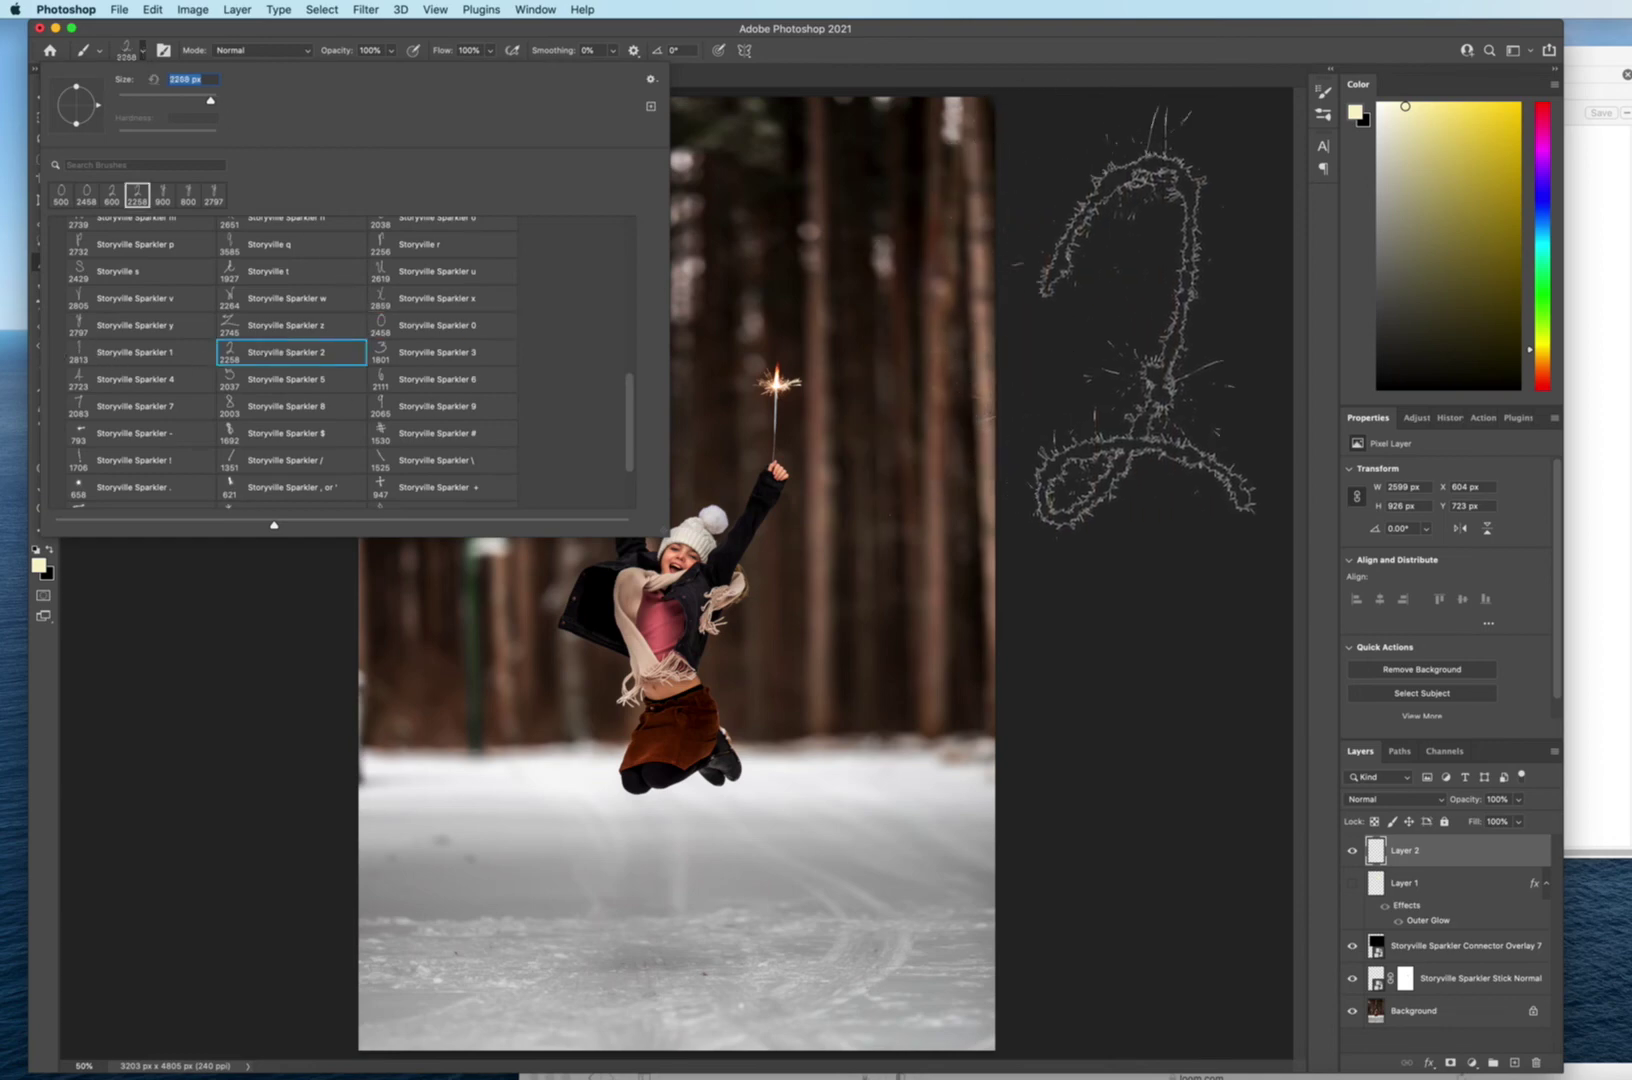
left_click(611, 328)
key("bracketleft")
key("bracketleft")
key("bracketleft")
key("bracketleft")
key("bracketleft")
key("bracketleft")
key("bracketleft")
key("bracketleft")
key("bracketleft")
key("bracketleft")
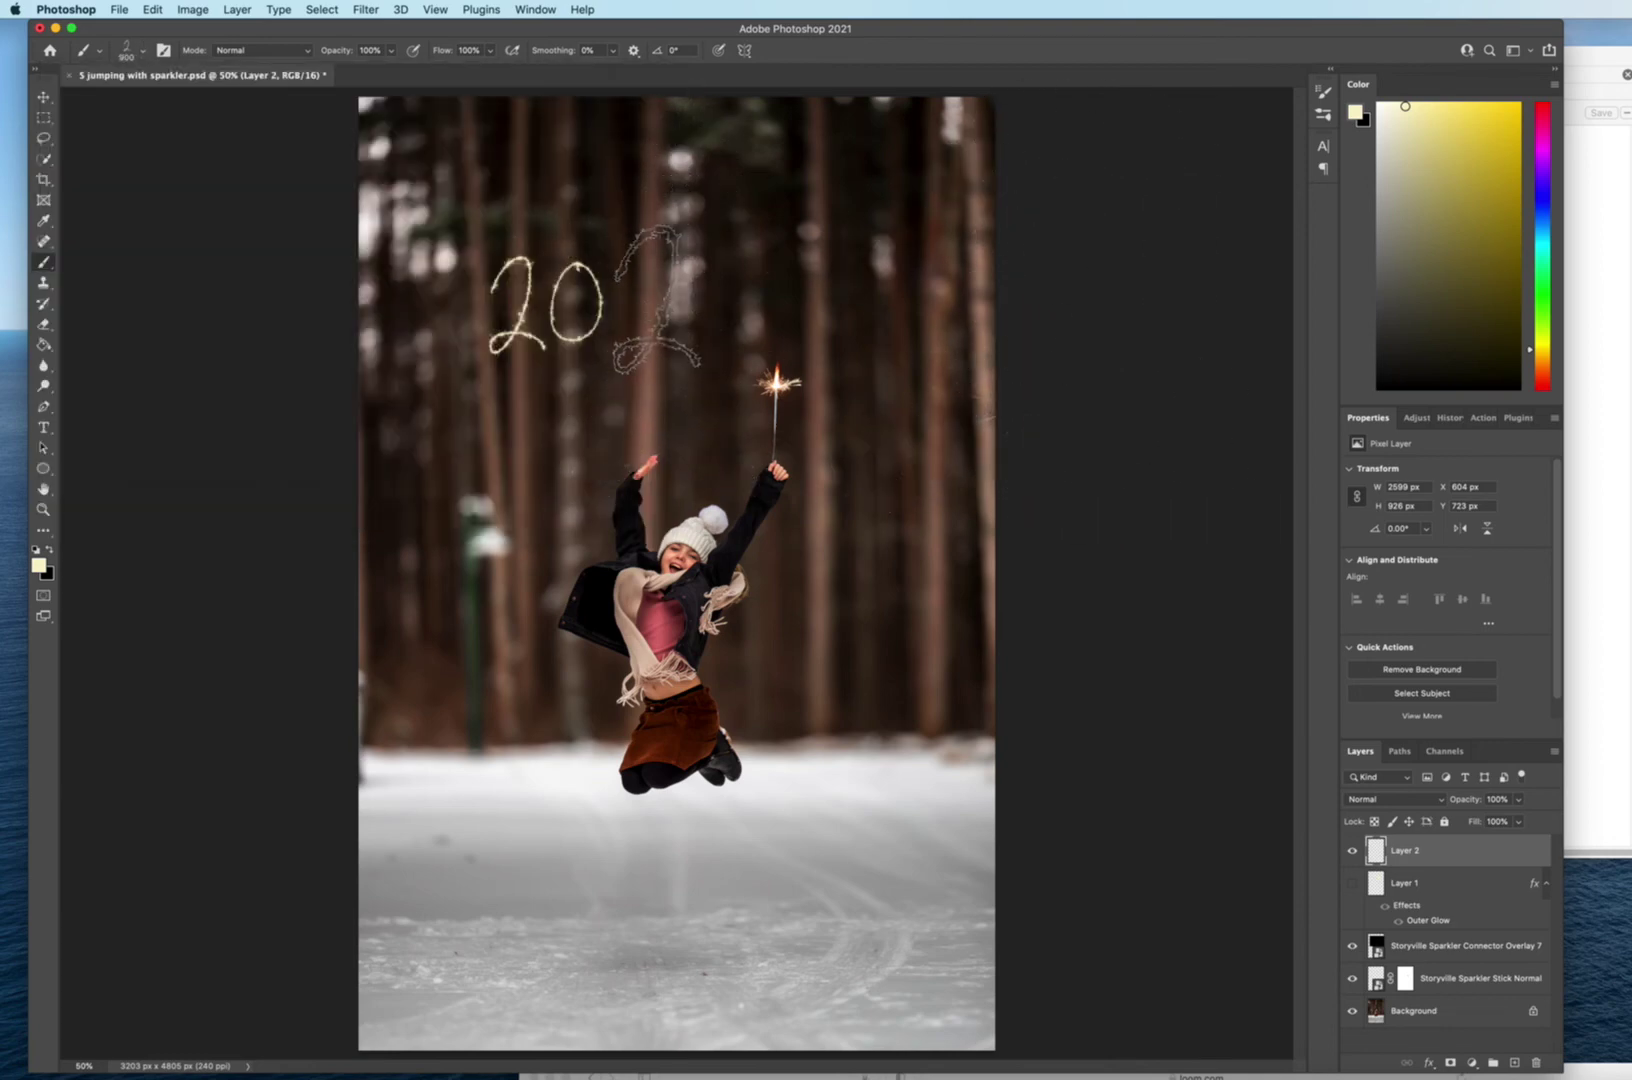
left_click(642, 296)
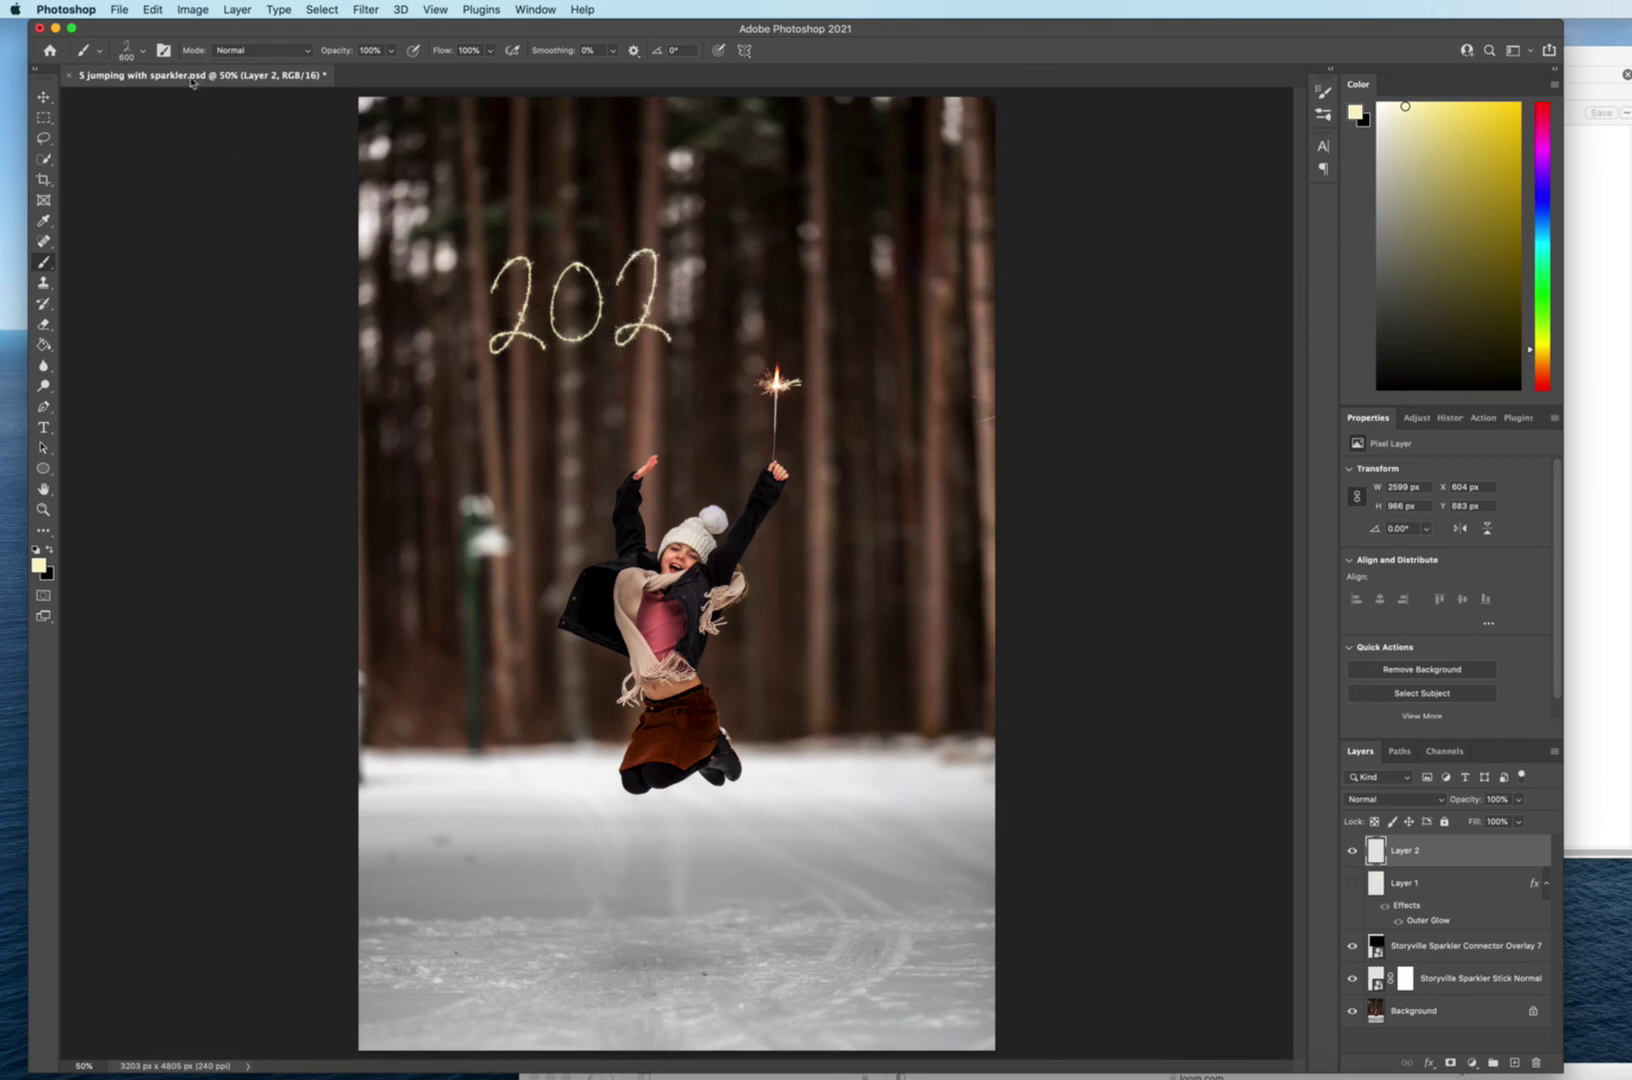
Stamp a sparkler '1' to complete '2021', then move it up toward the top centre.
left_click(144, 50)
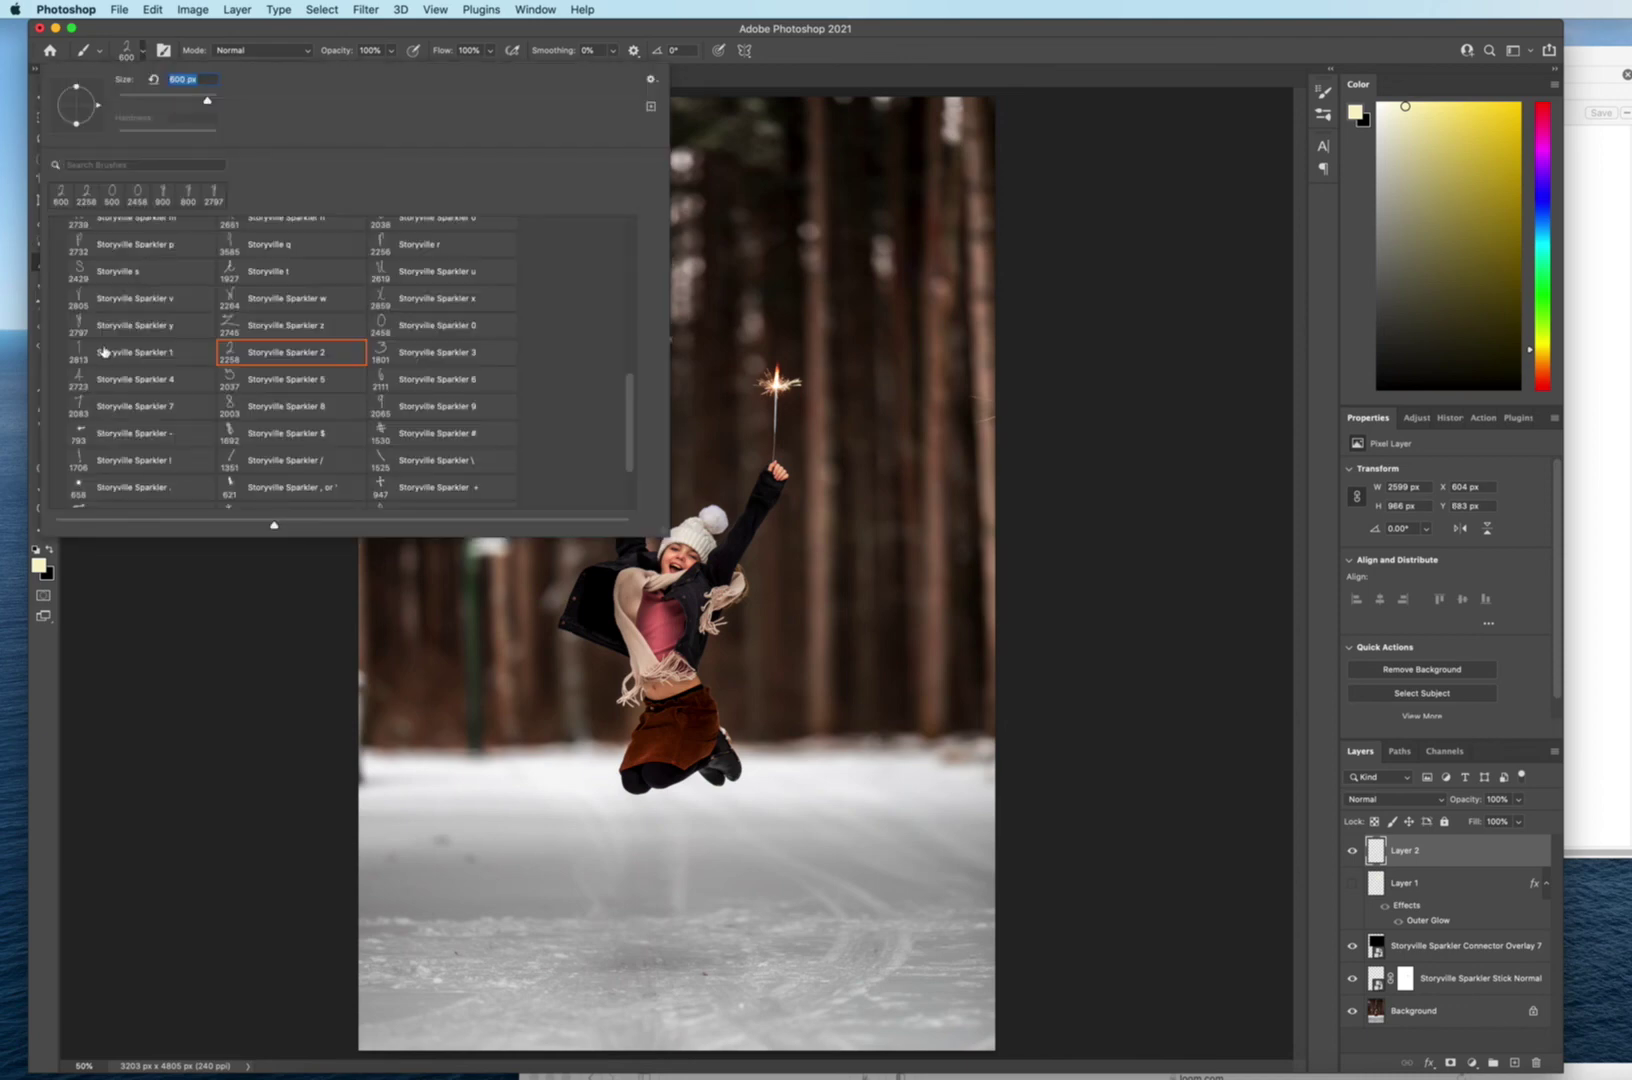
left_click(104, 351)
left_click(1212, 345)
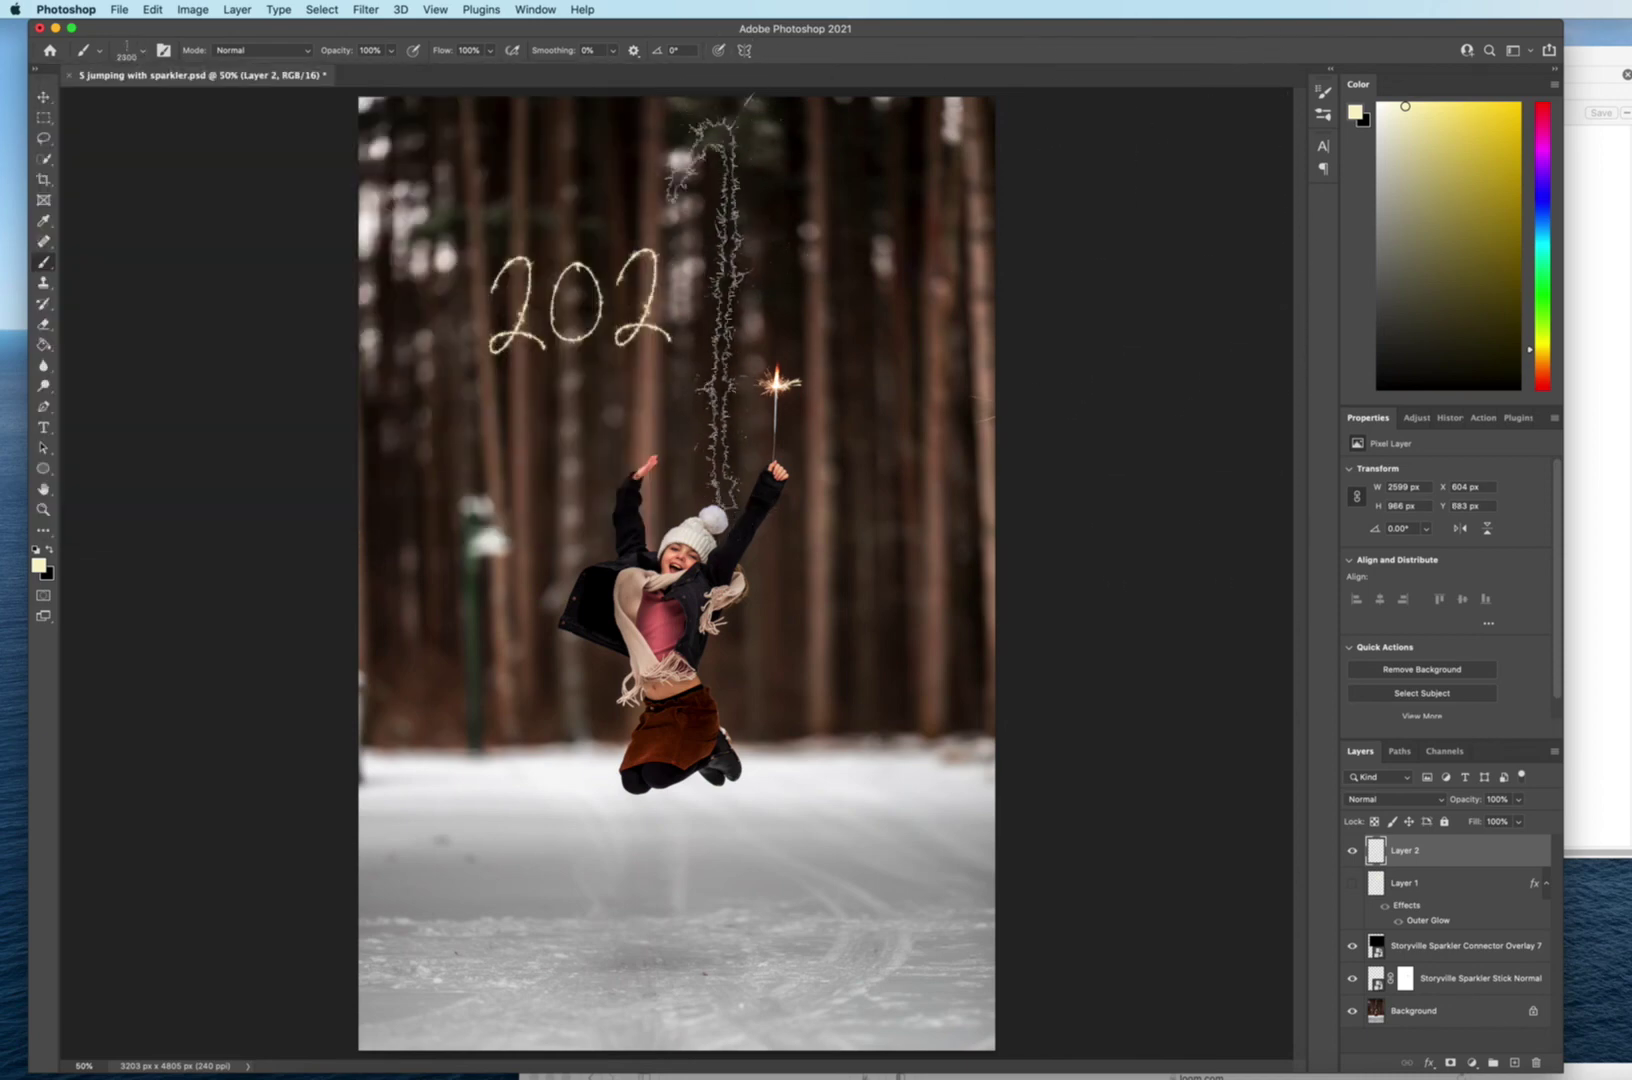
key("bracketleft")
key("bracketleft")
key("bracketleft")
key("bracketleft")
key("bracketleft")
key("bracketleft")
key("bracketleft")
key("bracketleft")
key("bracketleft")
key("bracketleft")
key("bracketleft")
key("bracketleft")
key("bracketleft")
key("bracketleft")
key("bracketleft")
key("bracketleft")
key("bracketleft")
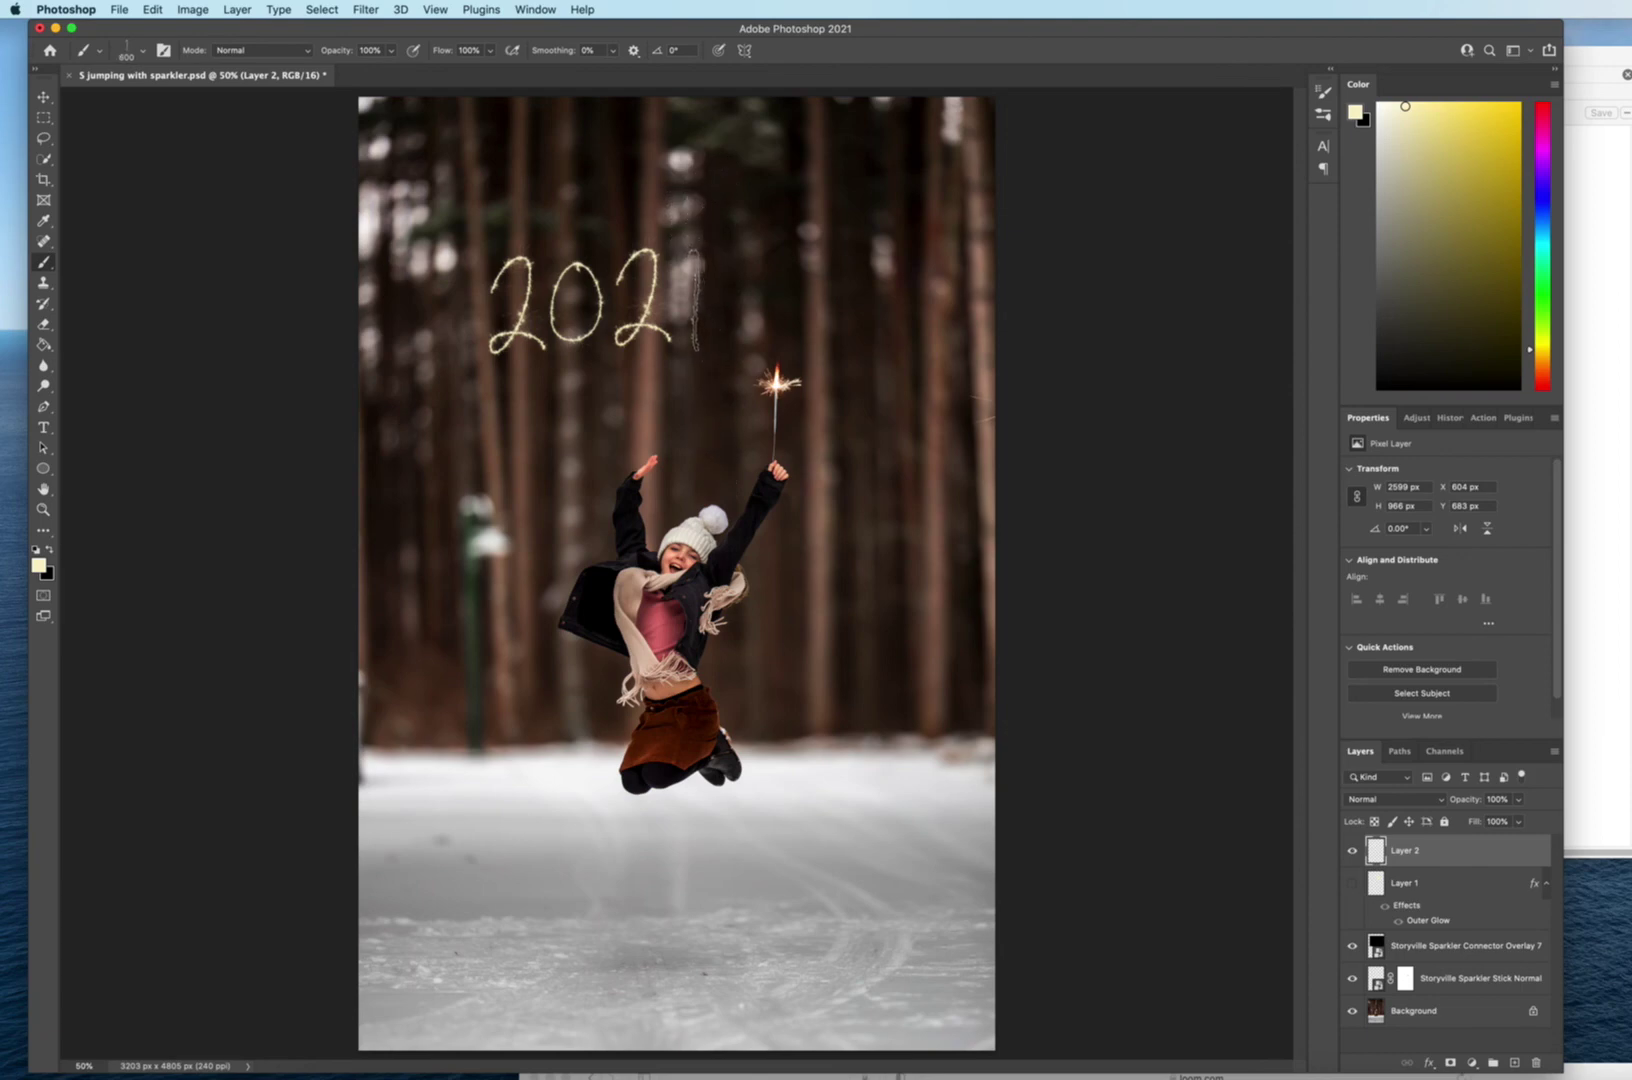
left_click(695, 300)
key("super+t")
left_click_drag(830, 279, 895, 159)
key("Return")
Place Storyville Sparkler Bonus Overlay 2.jpg in Screen mode, enlarged and moved to encircle the girl.
key("b")
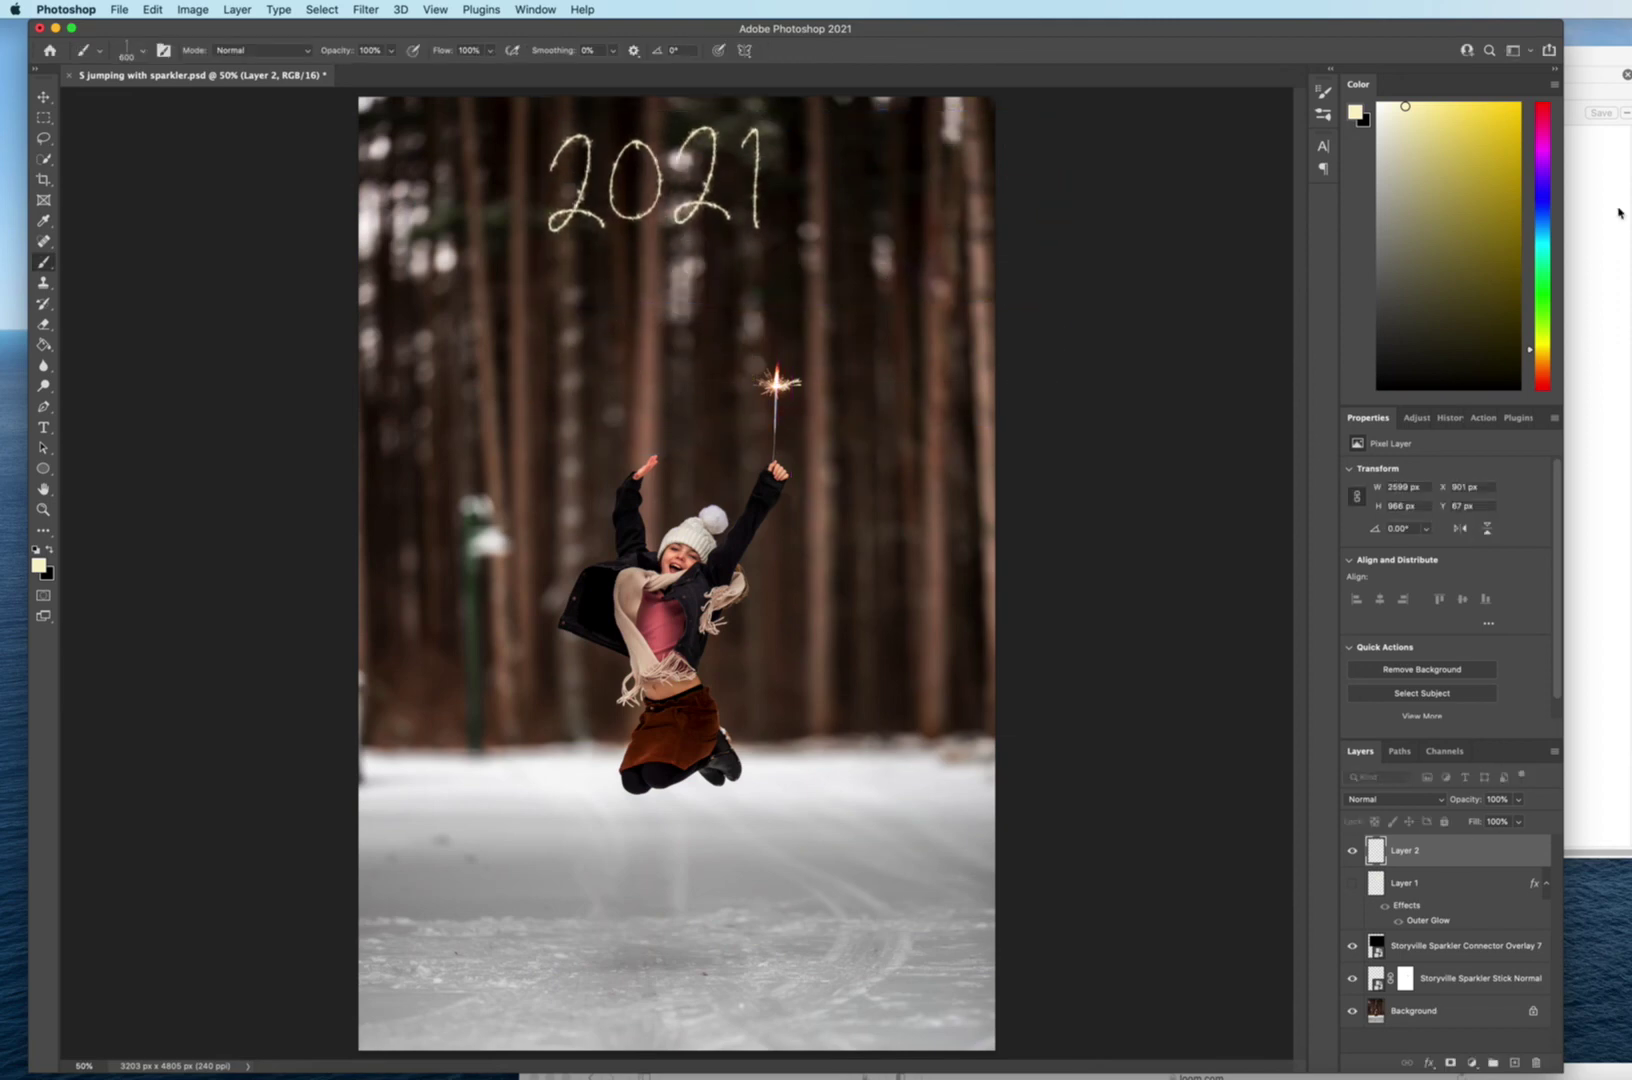
left_click(1600, 53)
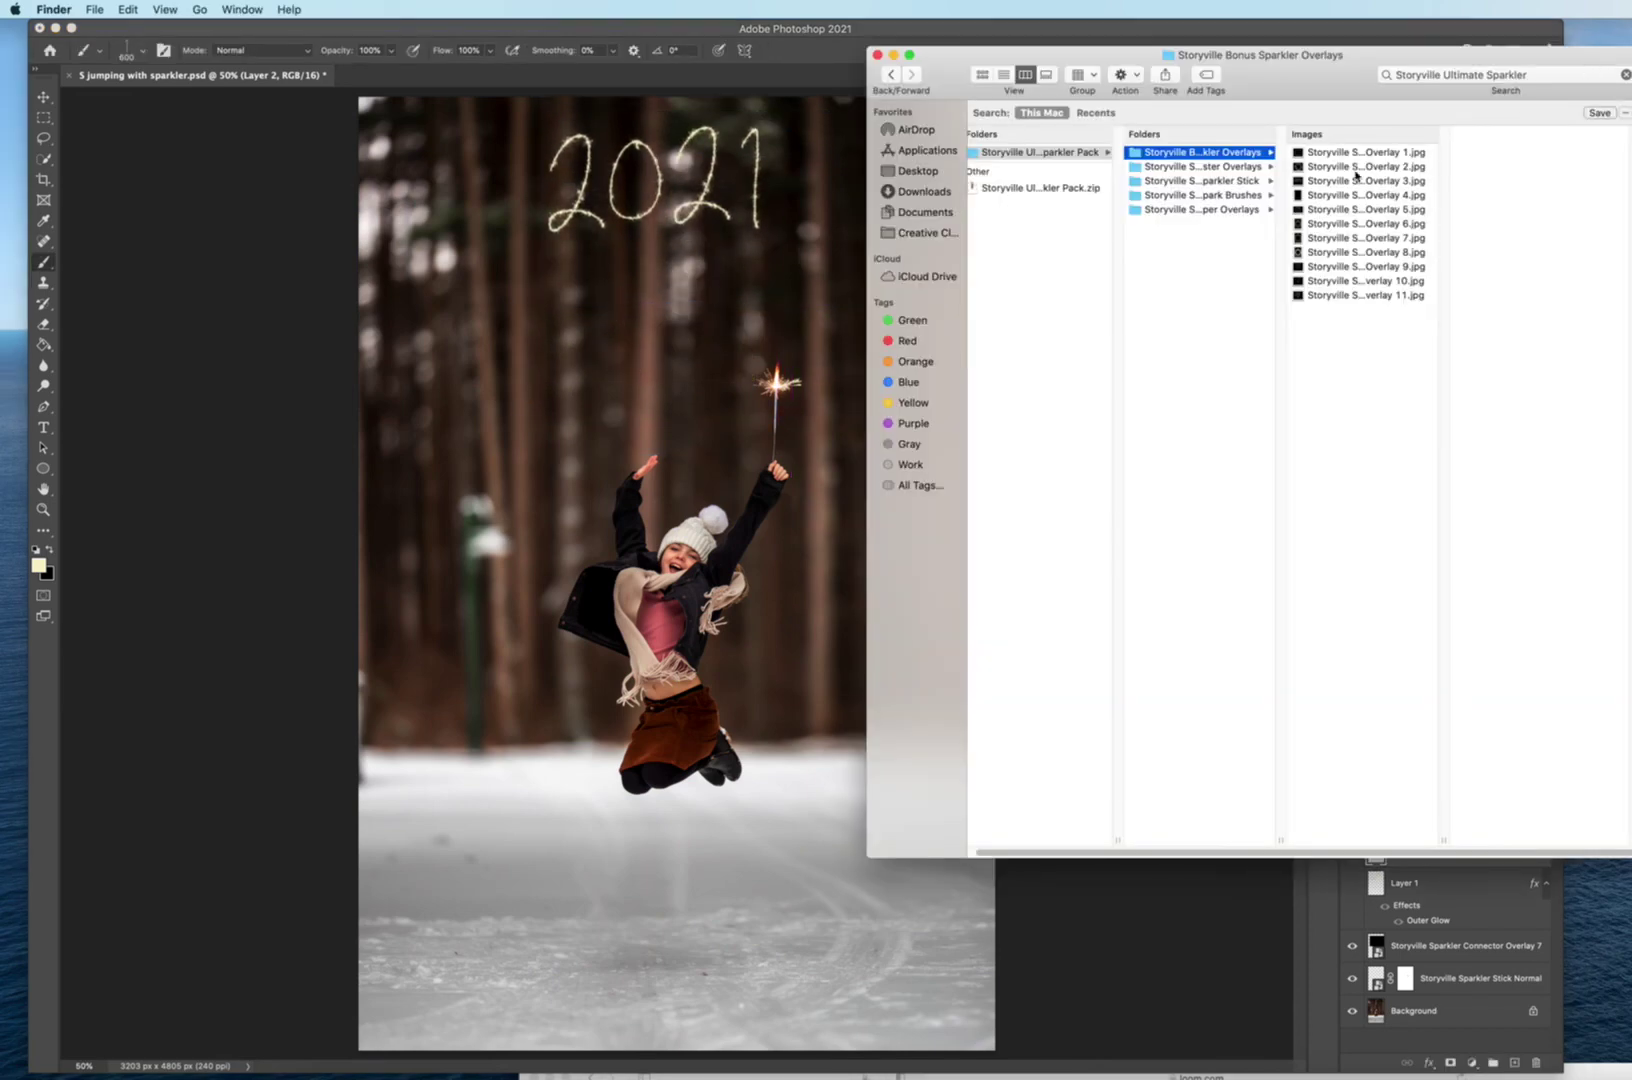
left_click_drag(1350, 168, 760, 470)
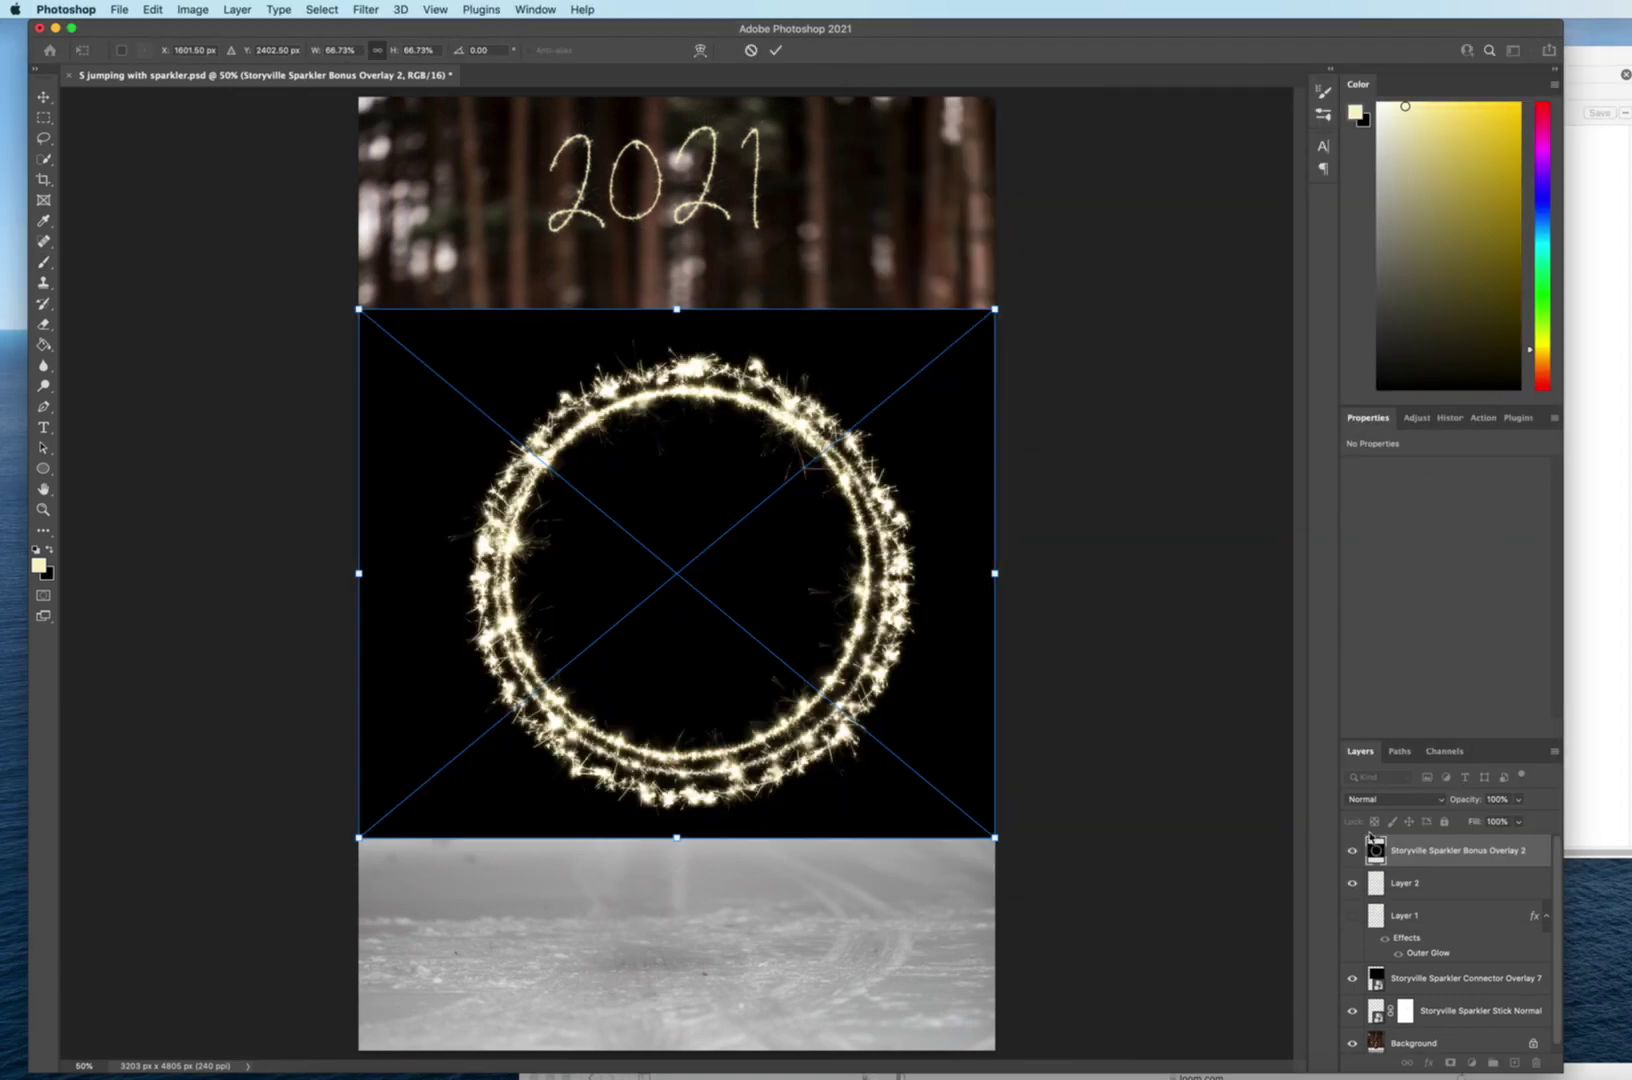
left_click(1388, 801)
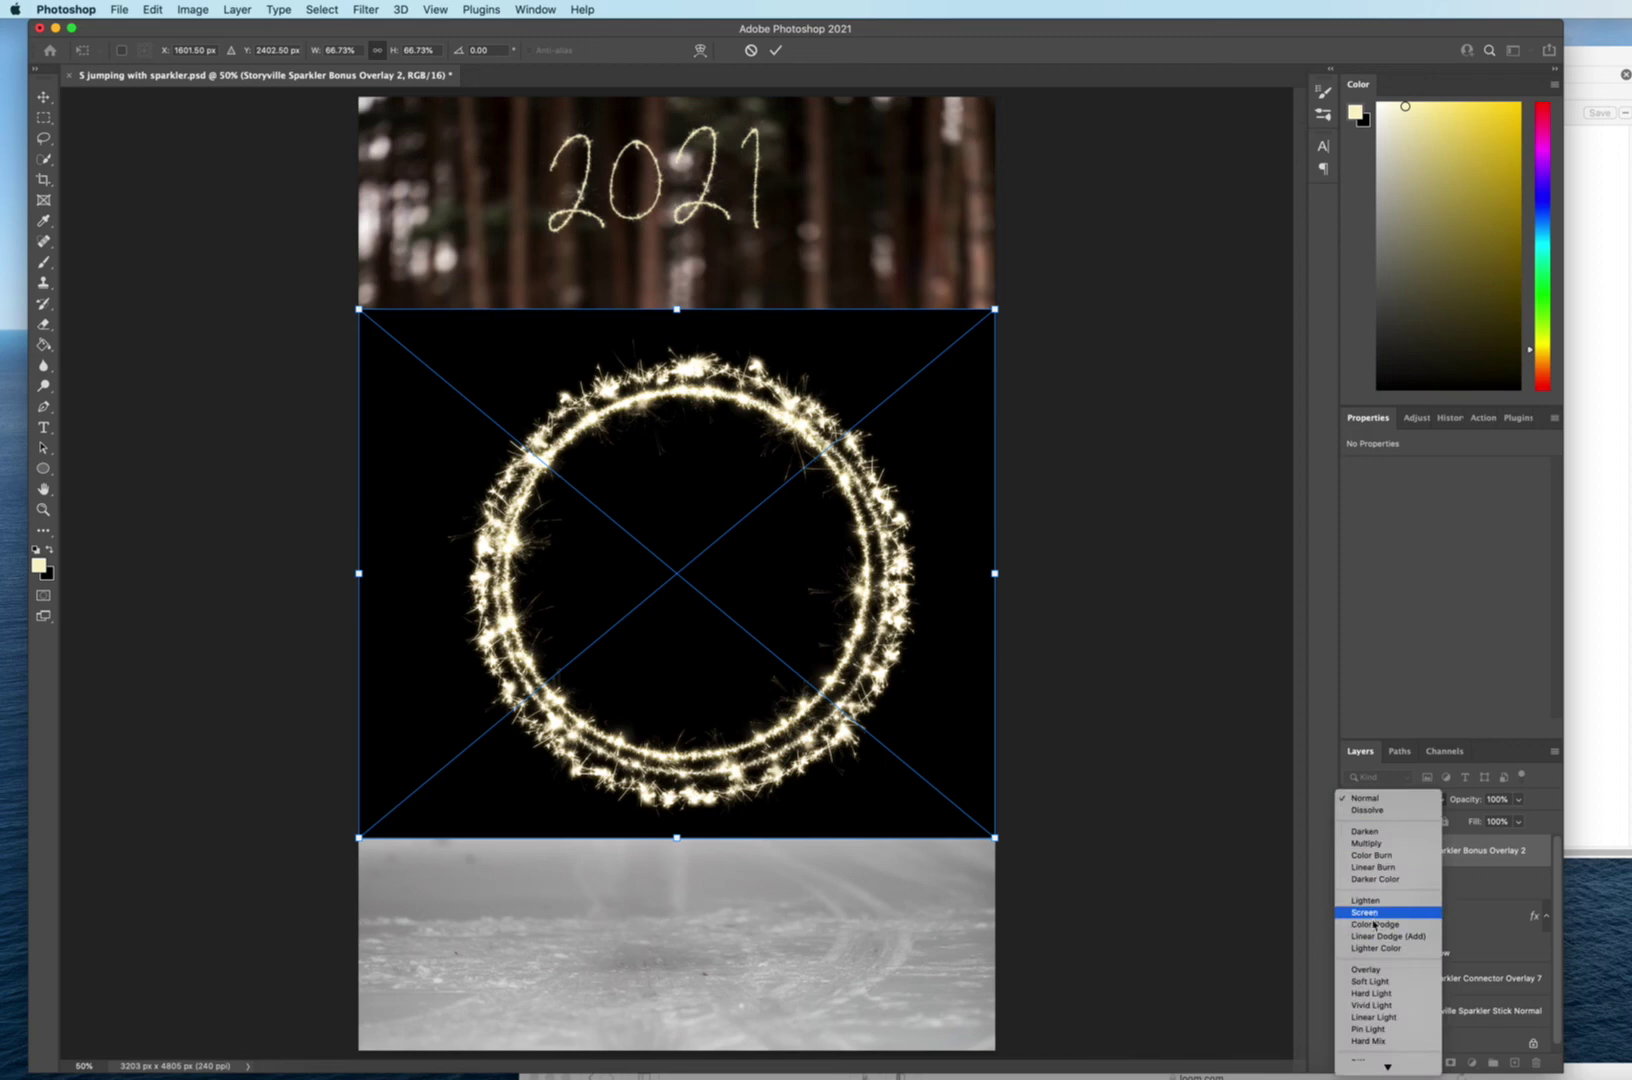
key("Escape")
key("Escape")
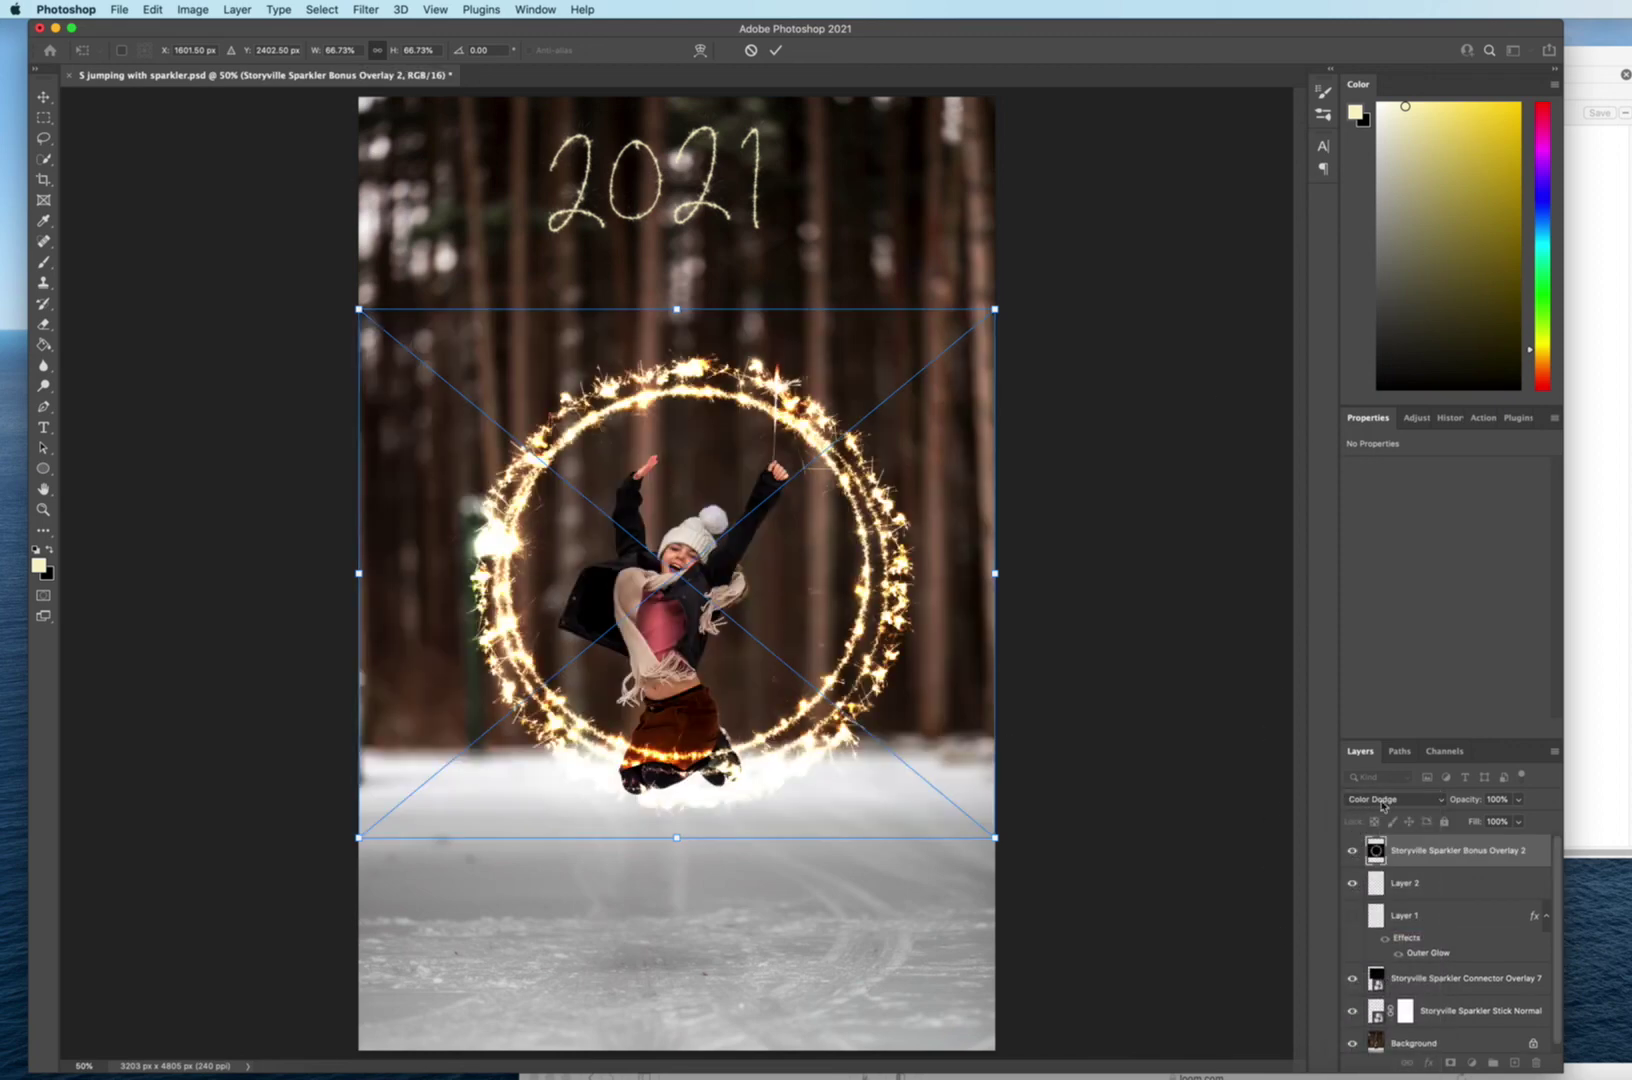
left_click(1383, 805)
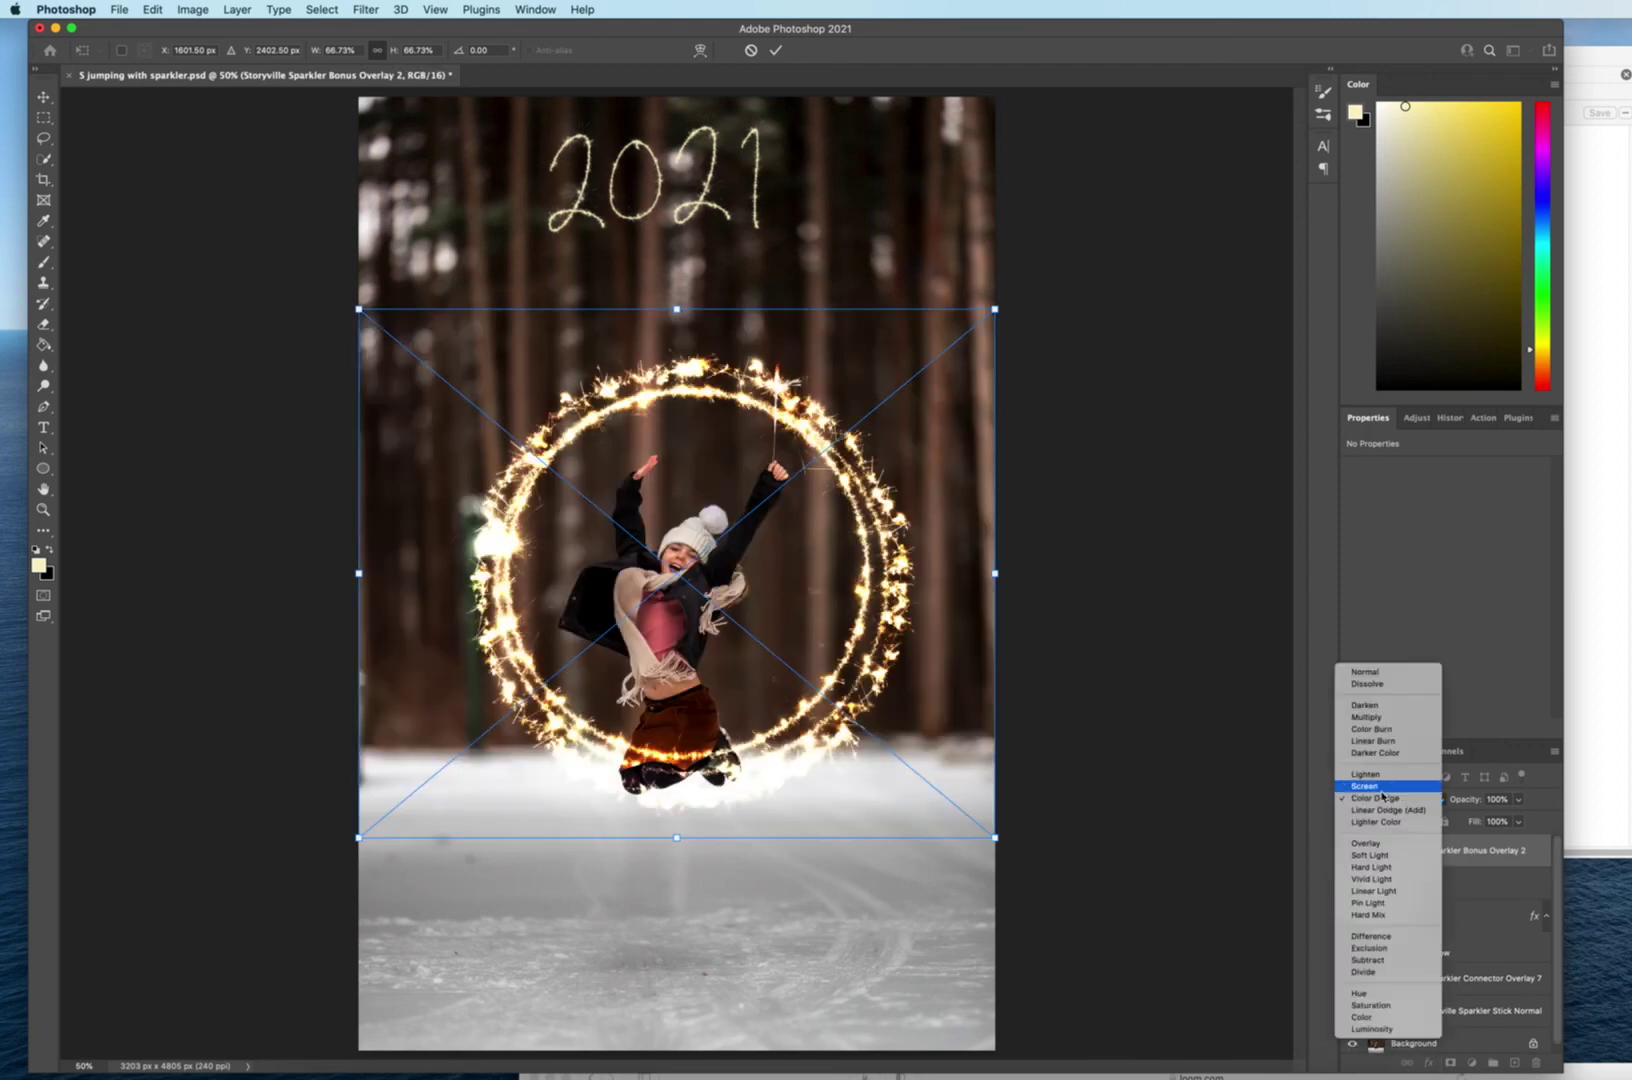
left_click(1380, 787)
left_click_drag(681, 847, 674, 1057)
left_click_drag(760, 820, 735, 727)
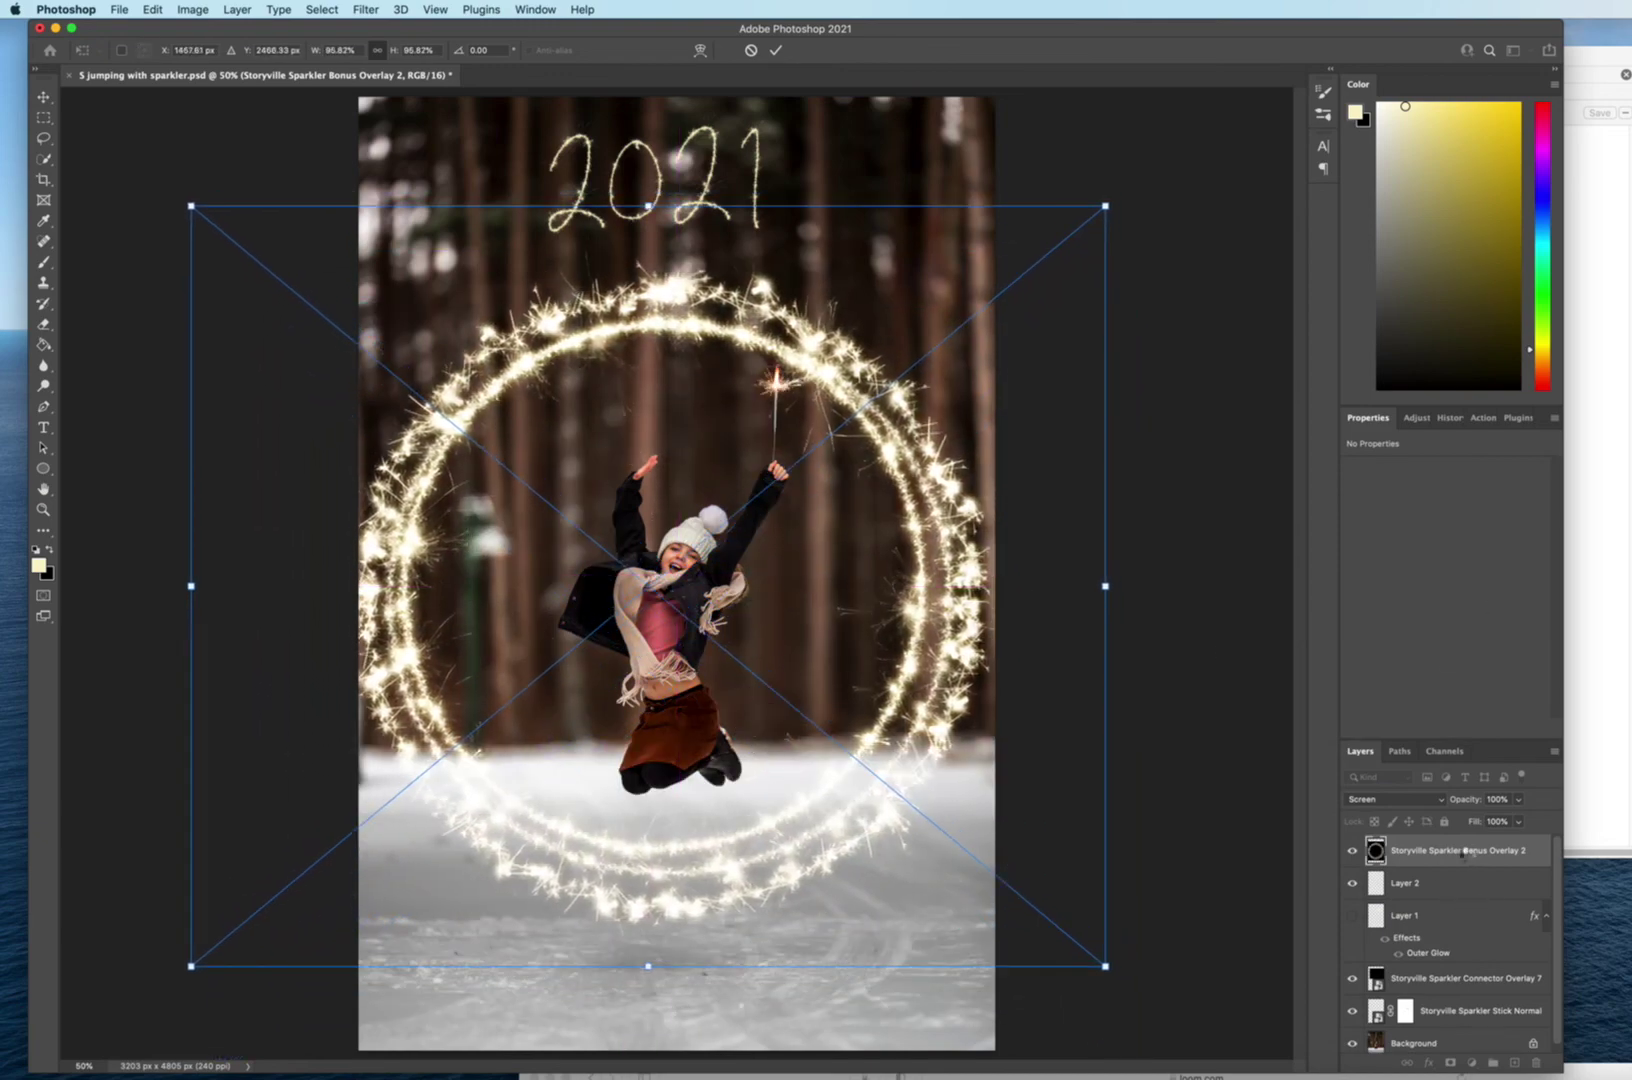
key("Return")
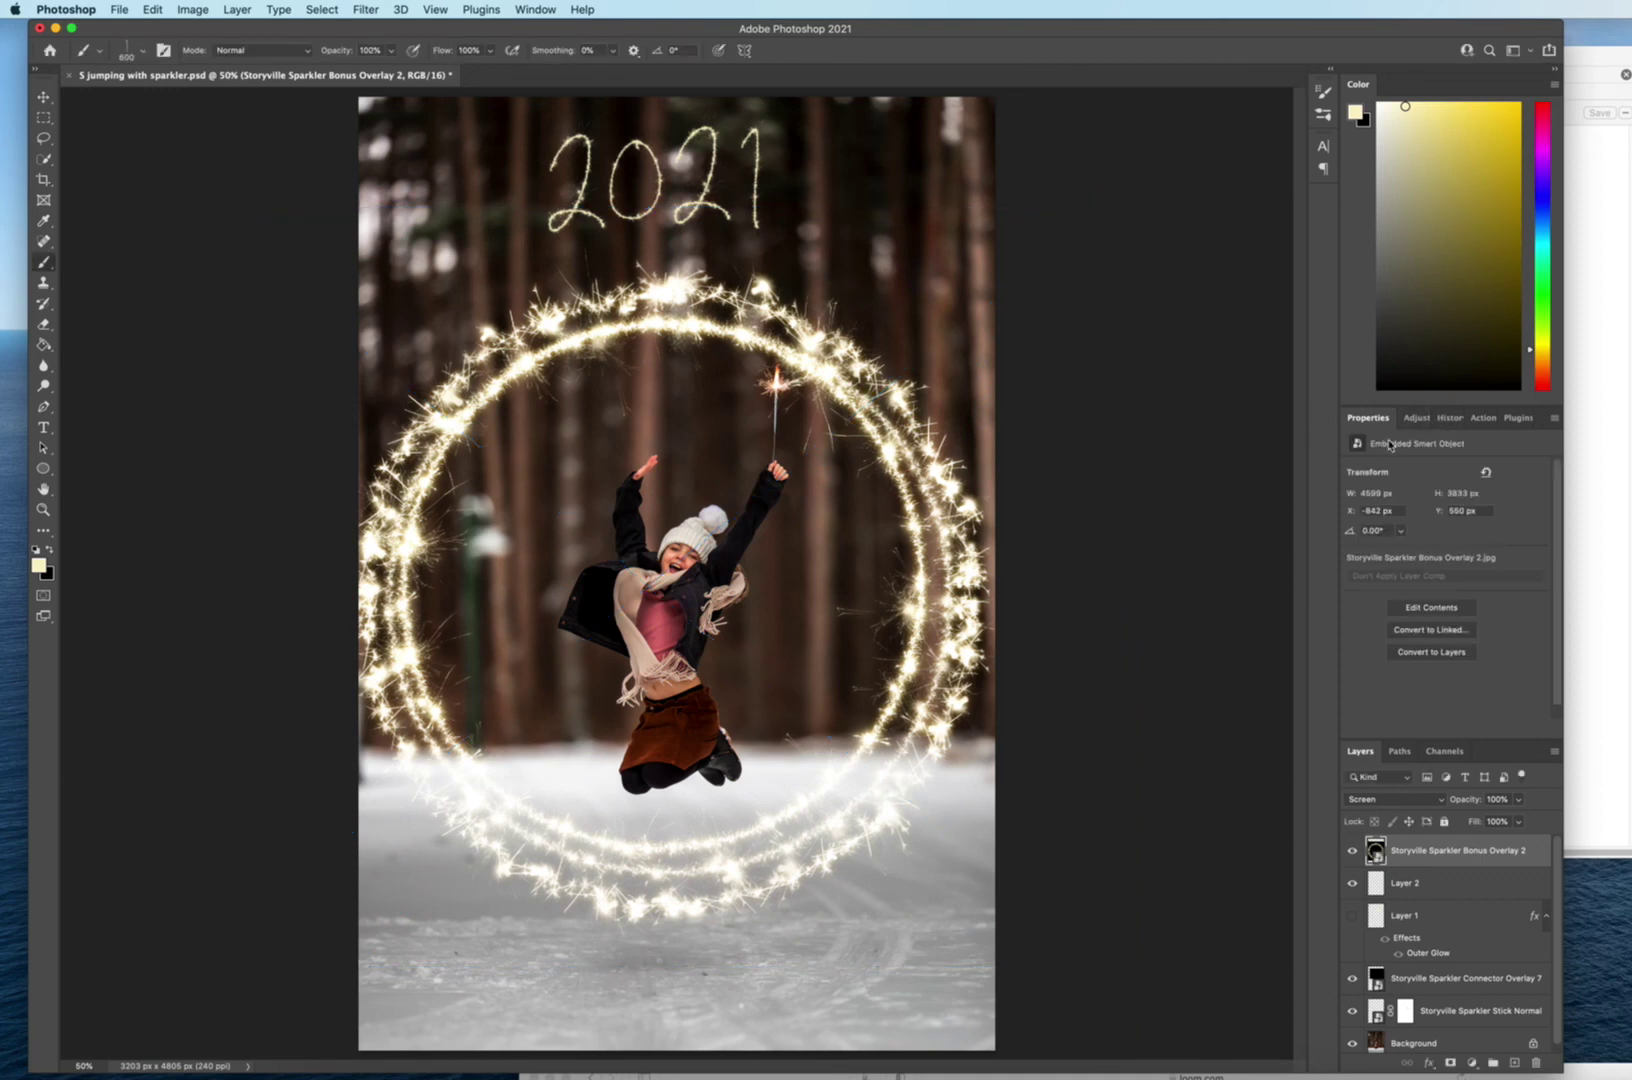